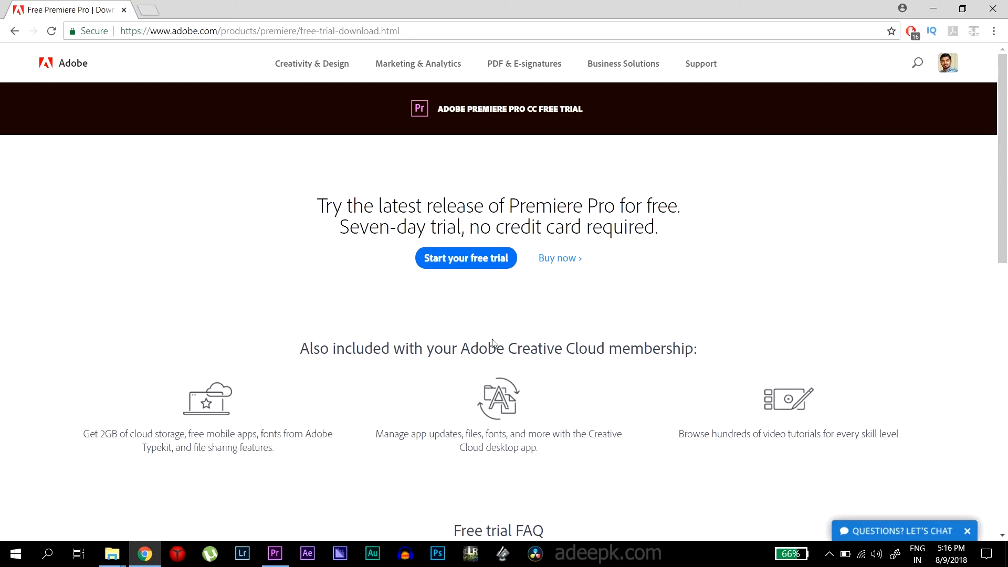
Step: Switch to Adobe Premiere Pro and start a new project from the start screen
{"action": "left_click", "coordinate": [276, 558]}
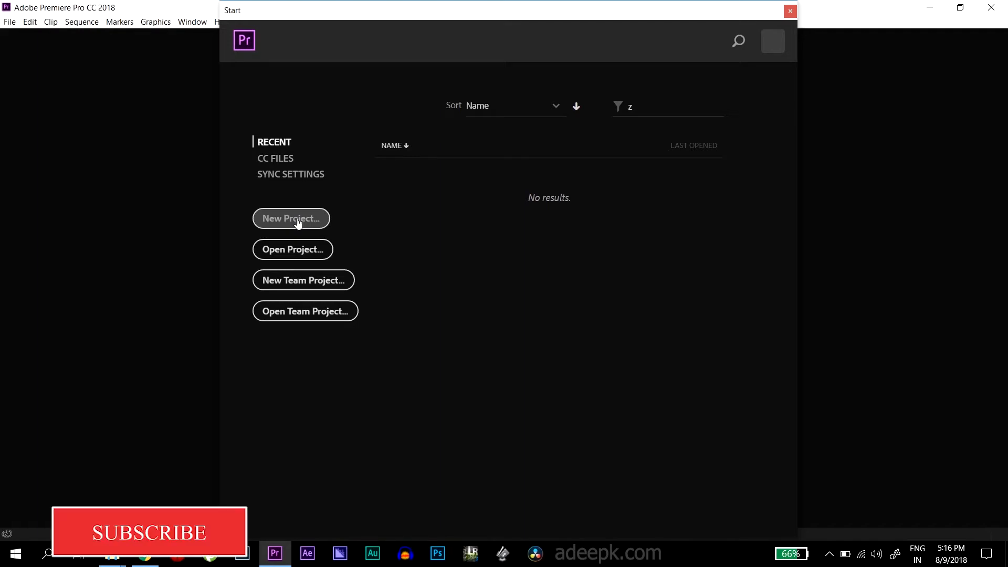
{"action": "left_click", "coordinate": [10, 22]}
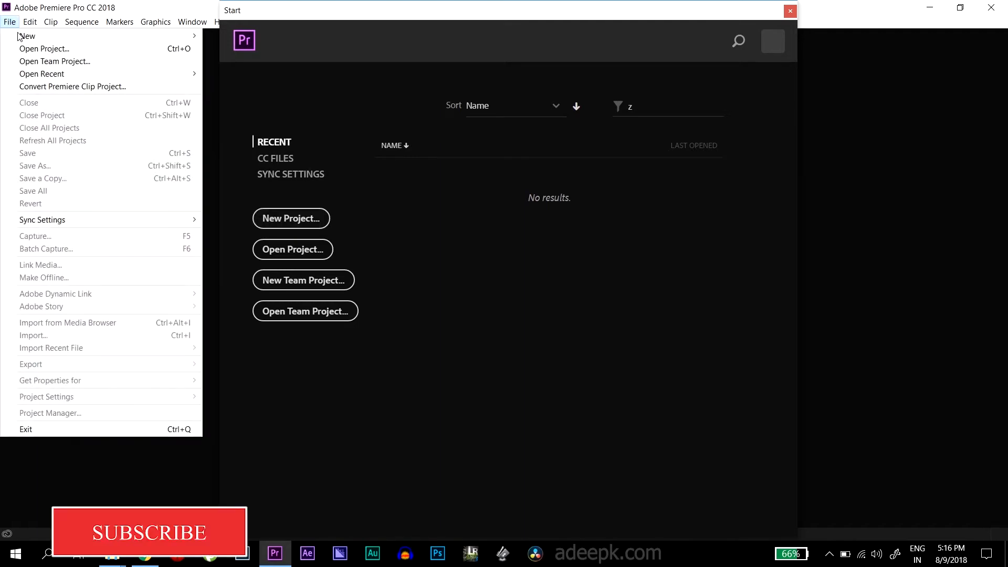
{"action": "mouse_move", "coordinate": [158, 36]}
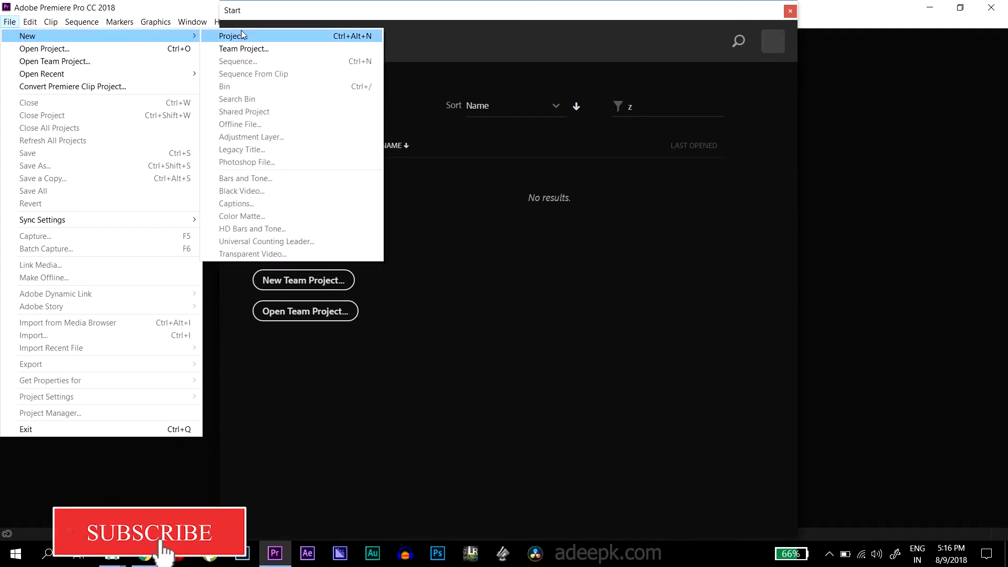
{"action": "left_click", "coordinate": [265, 12]}
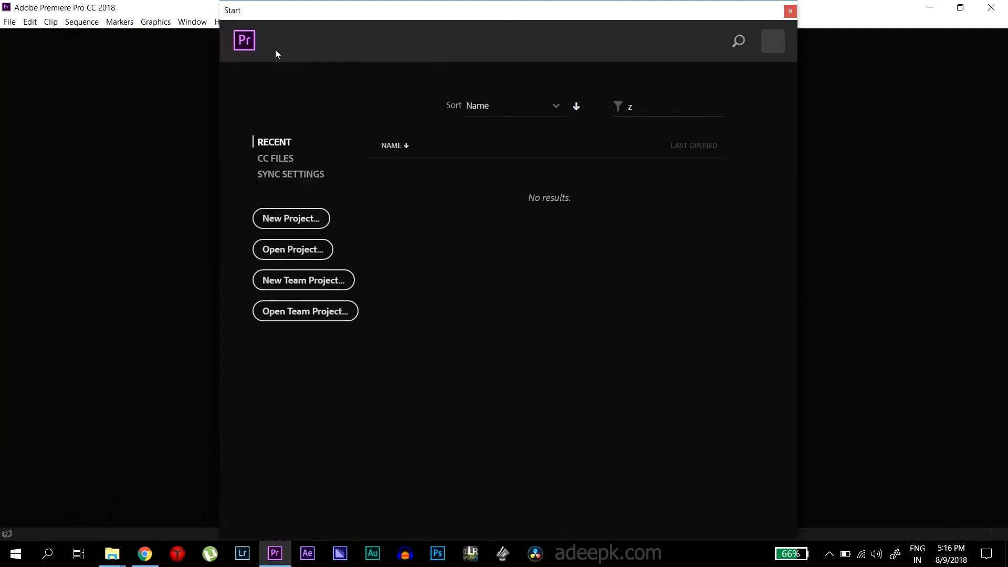
{"action": "left_click", "coordinate": [296, 218]}
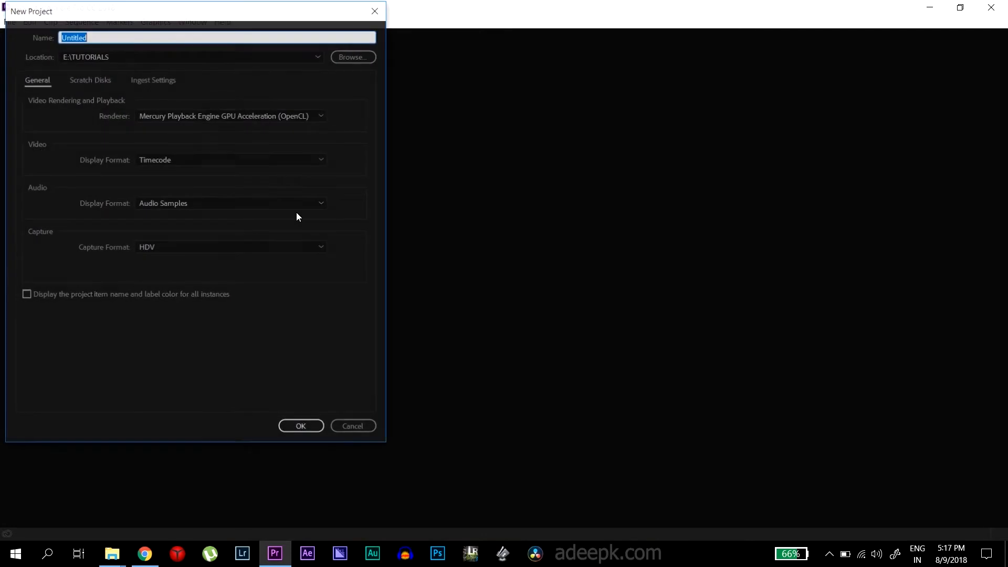
Step: Name the project First Video, keep E:\TUTORIALS as its location, and create it
{"action": "left_click", "coordinate": [79, 37]}
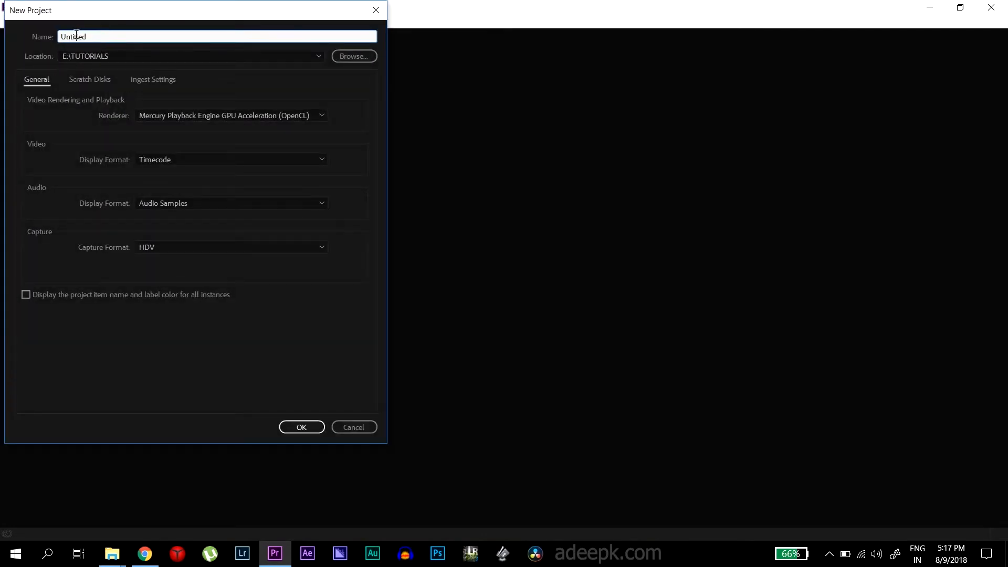
{"action": "left_click_drag", "start_coordinate": [102, 37], "coordinate": [41, 37]}
{"action": "type", "text": "First Video"}
{"action": "left_click", "coordinate": [136, 54]}
{"action": "left_click", "coordinate": [153, 55]}
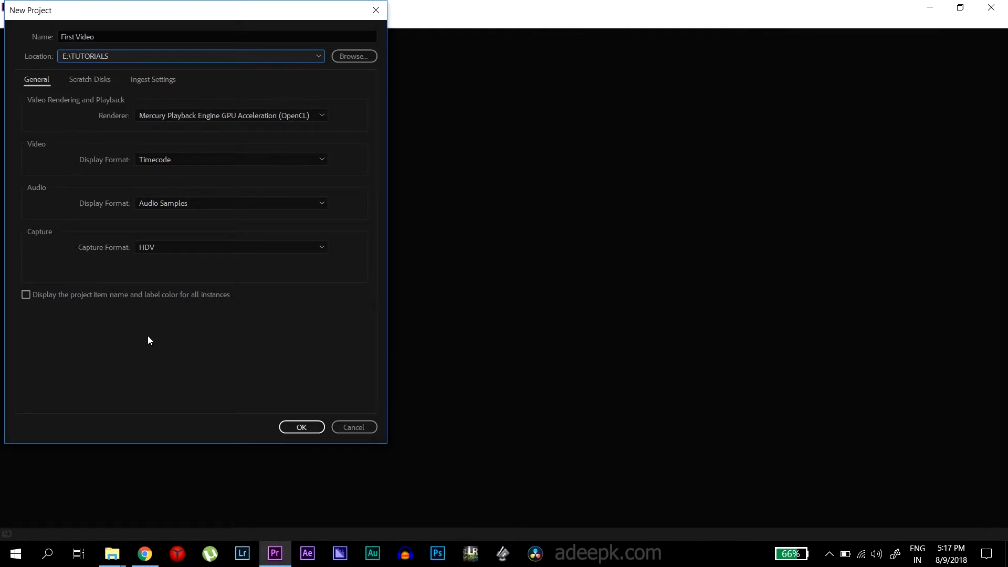
{"action": "left_click", "coordinate": [302, 425]}
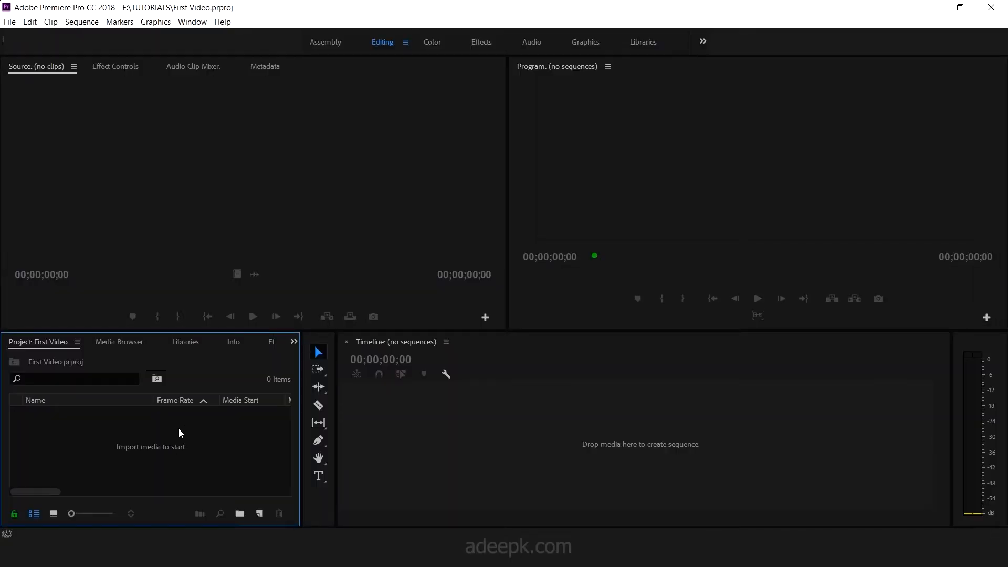
{"action": "right_click", "coordinate": [149, 442]}
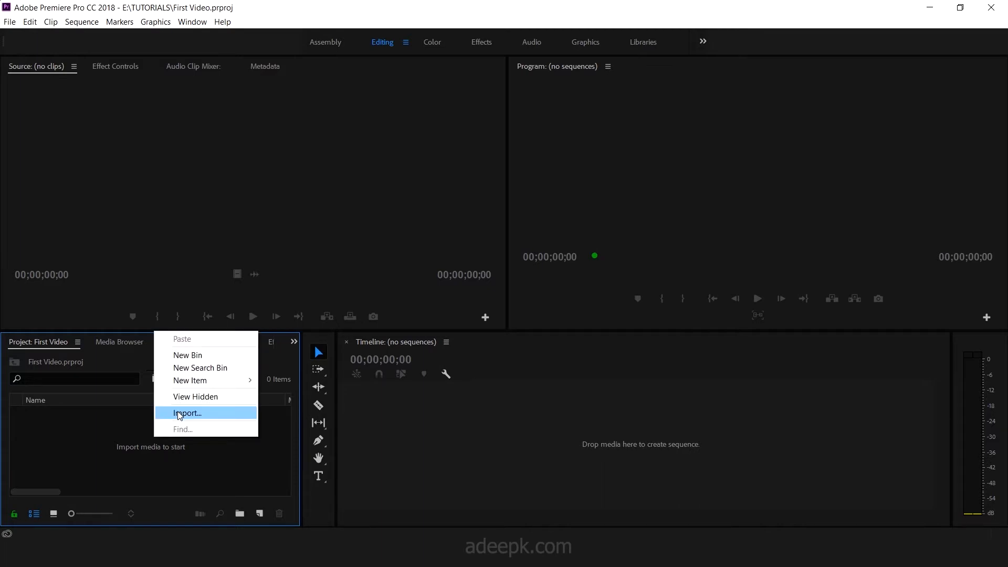
{"action": "left_click", "coordinate": [152, 443]}
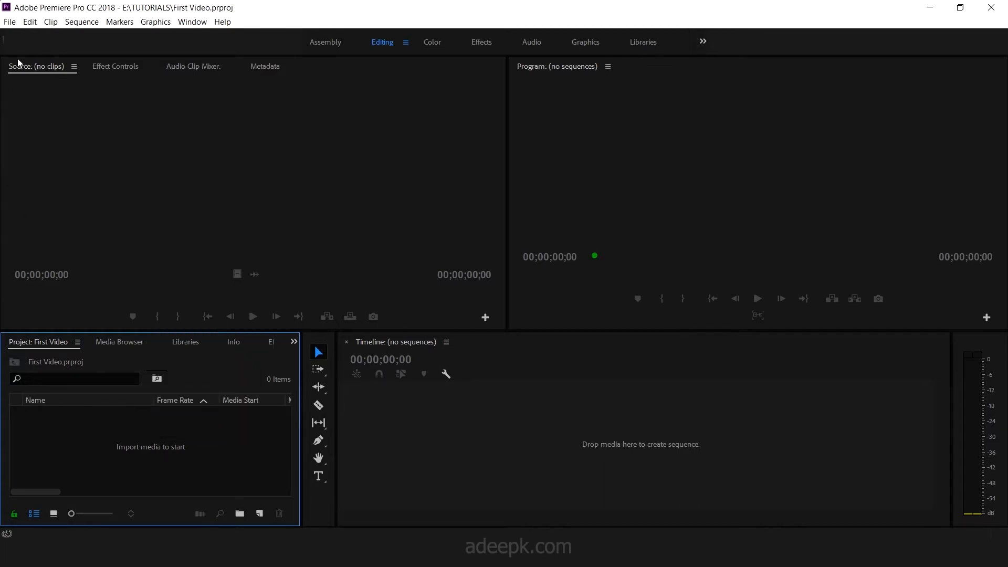
{"action": "left_click", "coordinate": [10, 21]}
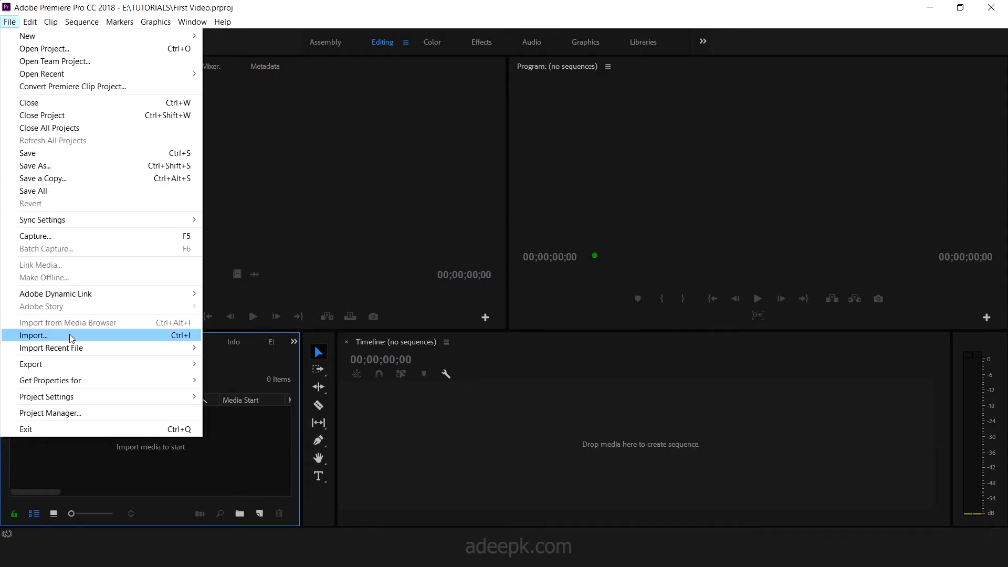
{"action": "left_click", "coordinate": [101, 458]}
Step: Start a media import and browse to the PROJECT FILES folder on the DATA (E:) drive
{"action": "double_click", "coordinate": [153, 446]}
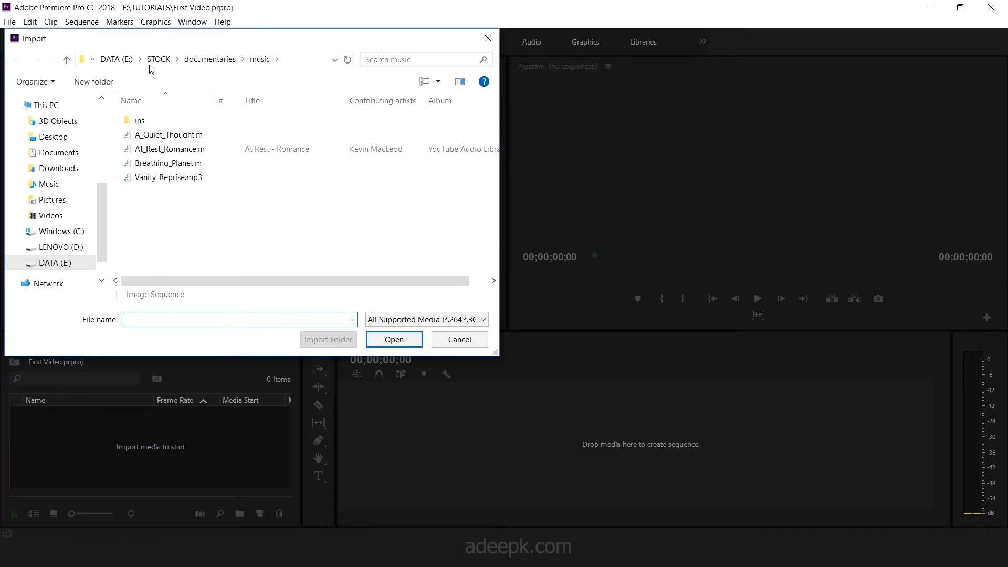
{"action": "left_click", "coordinate": [131, 60]}
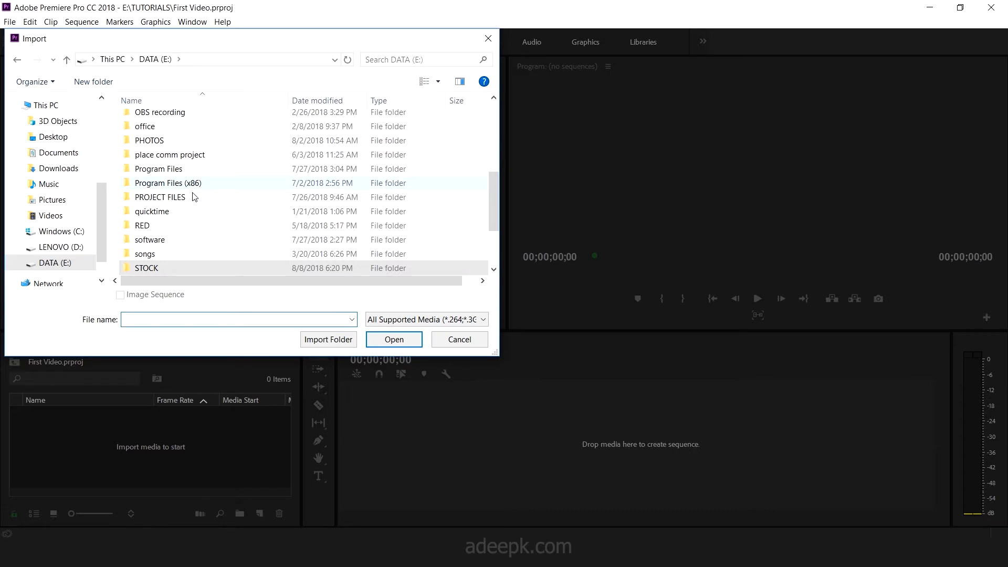
{"action": "double_click", "coordinate": [141, 198]}
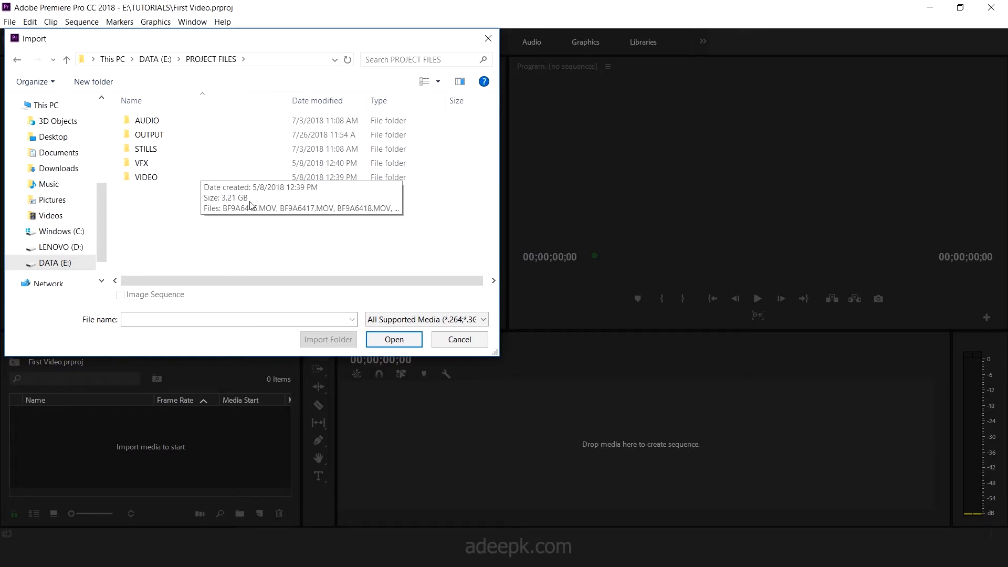
{"action": "left_click", "coordinate": [148, 180]}
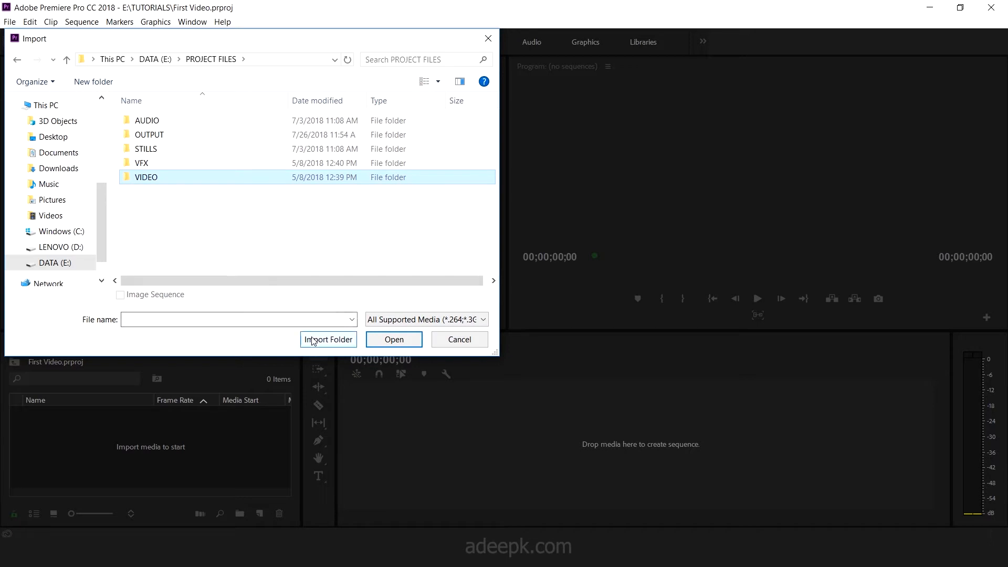
{"action": "double_click", "coordinate": [152, 179]}
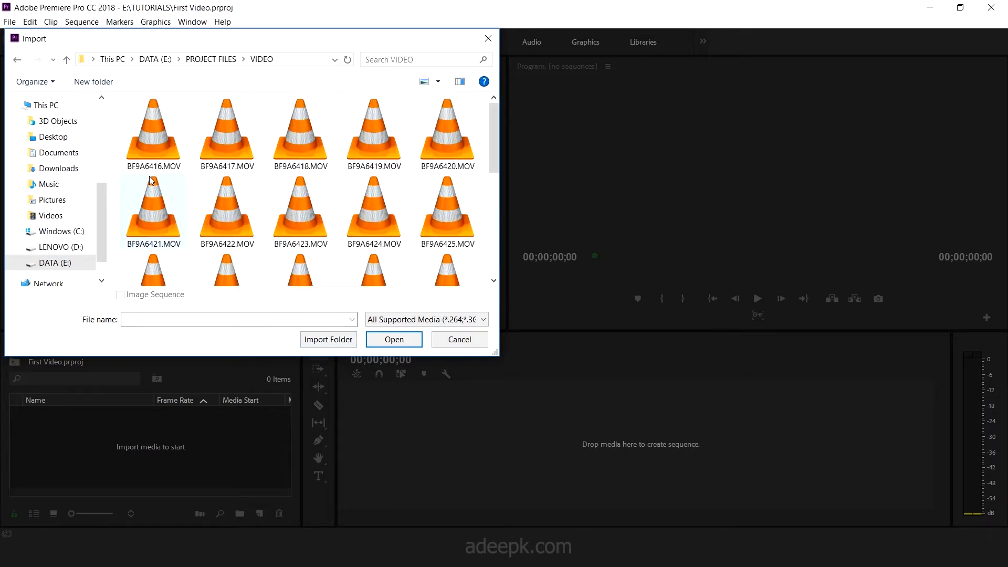
{"action": "left_click", "coordinate": [163, 205]}
{"action": "left_click", "coordinate": [227, 207]}
{"action": "left_click", "coordinate": [298, 215]}
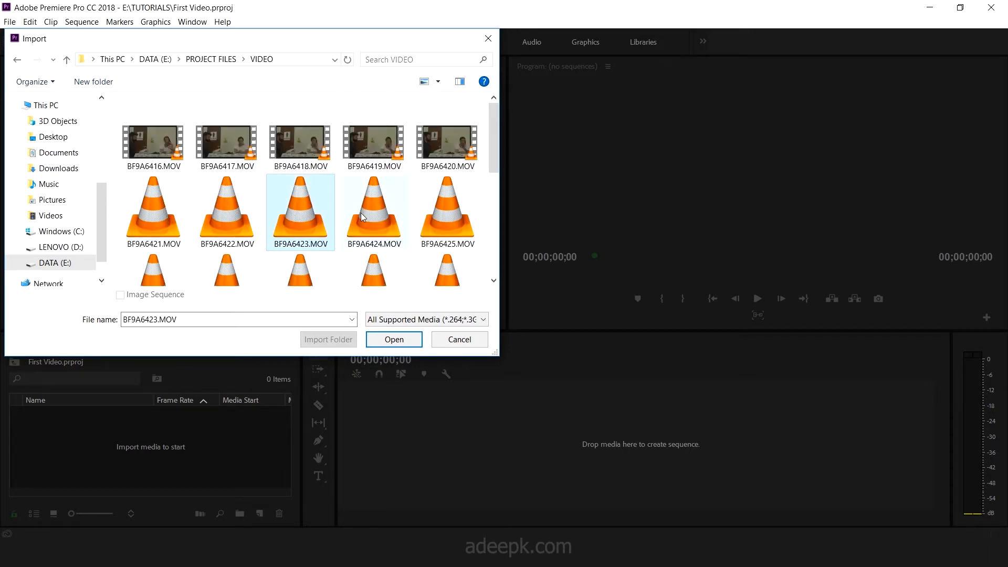
{"action": "left_click", "coordinate": [405, 217]}
{"action": "left_click", "coordinate": [417, 217]}
{"action": "left_click", "coordinate": [373, 220]}
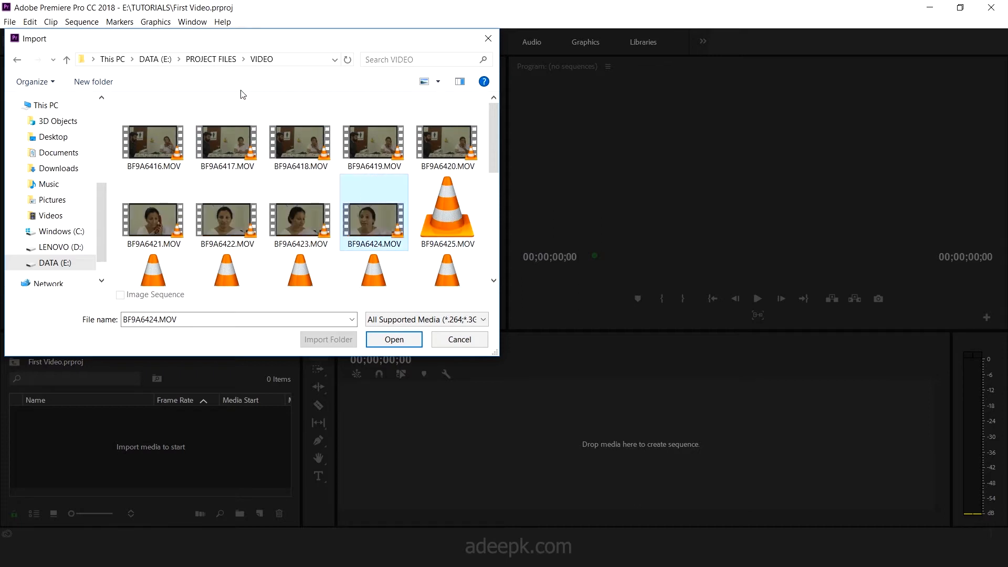
{"action": "left_click", "coordinate": [218, 62]}
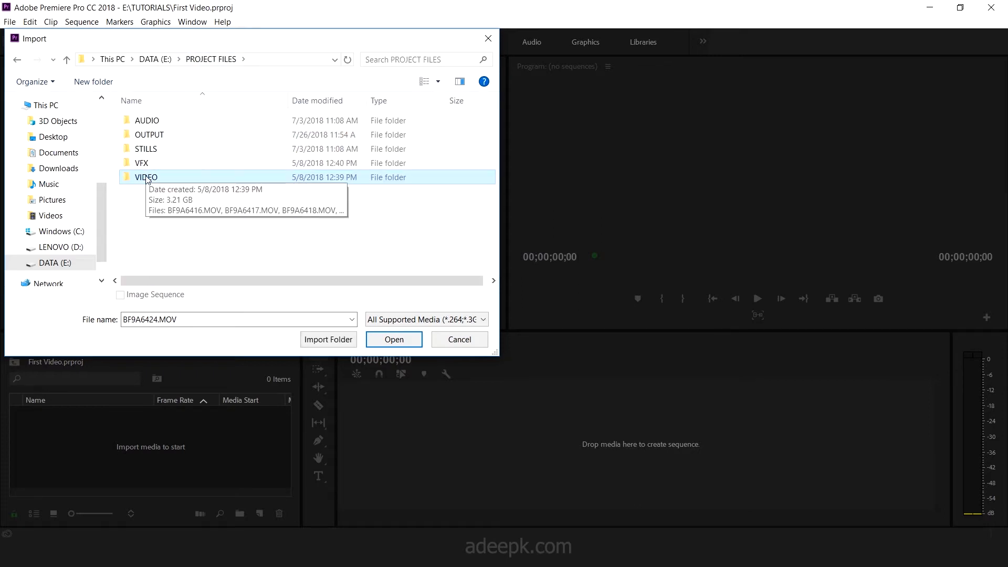
Step: Import the entire VIDEO folder from PROJECT FILES into the project, and clear the selection
{"action": "left_click", "coordinate": [148, 203]}
{"action": "left_click", "coordinate": [147, 181]}
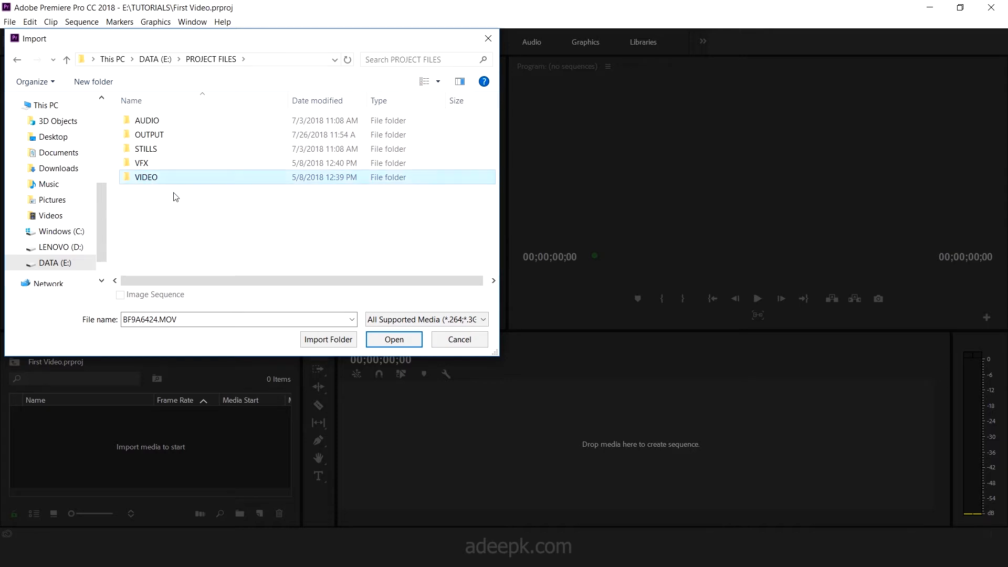
{"action": "left_click", "coordinate": [334, 339]}
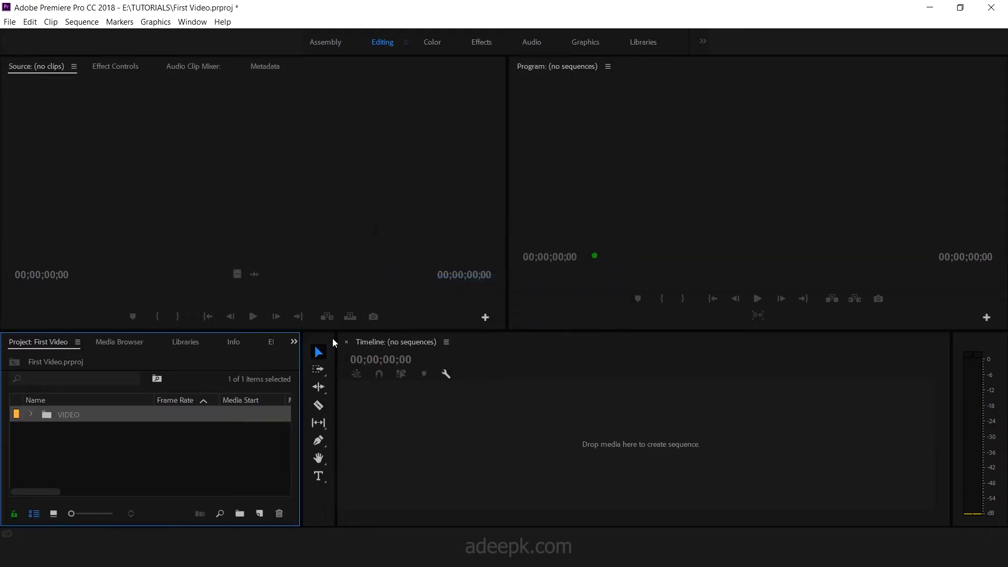
{"action": "left_click", "coordinate": [99, 445]}
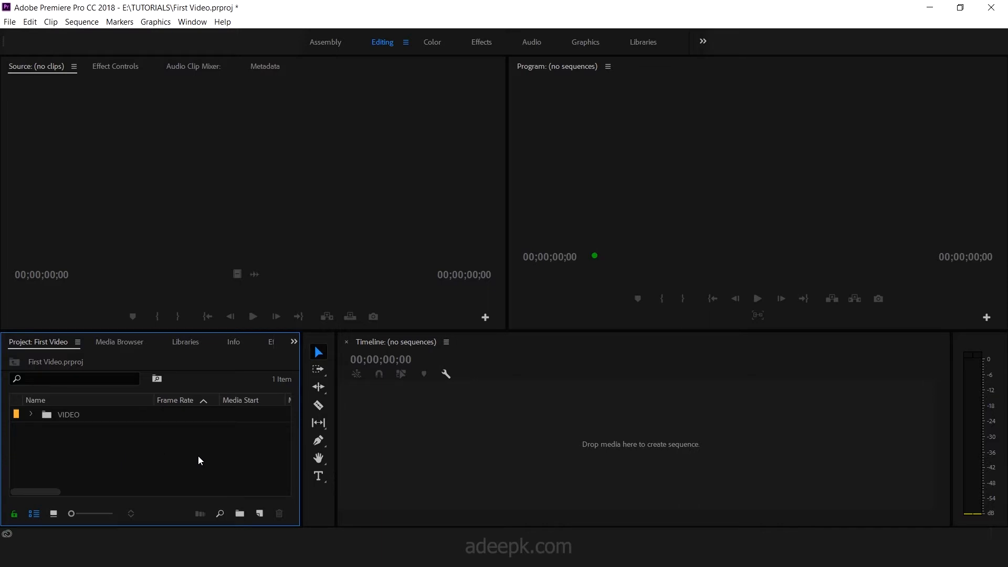
Step: Start creating a new sequence in the project
{"action": "left_click", "coordinate": [259, 514]}
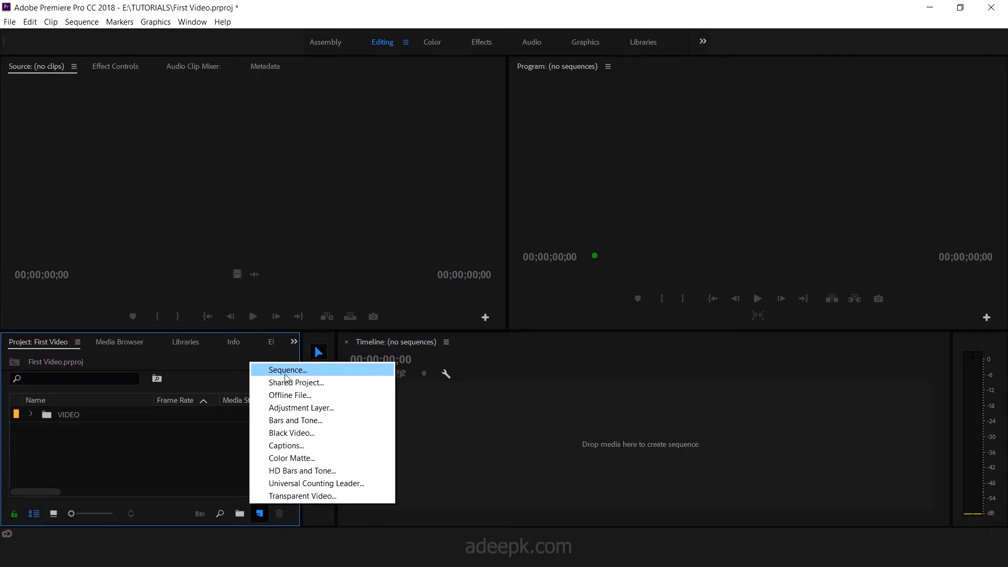
{"action": "left_click", "coordinate": [187, 452]}
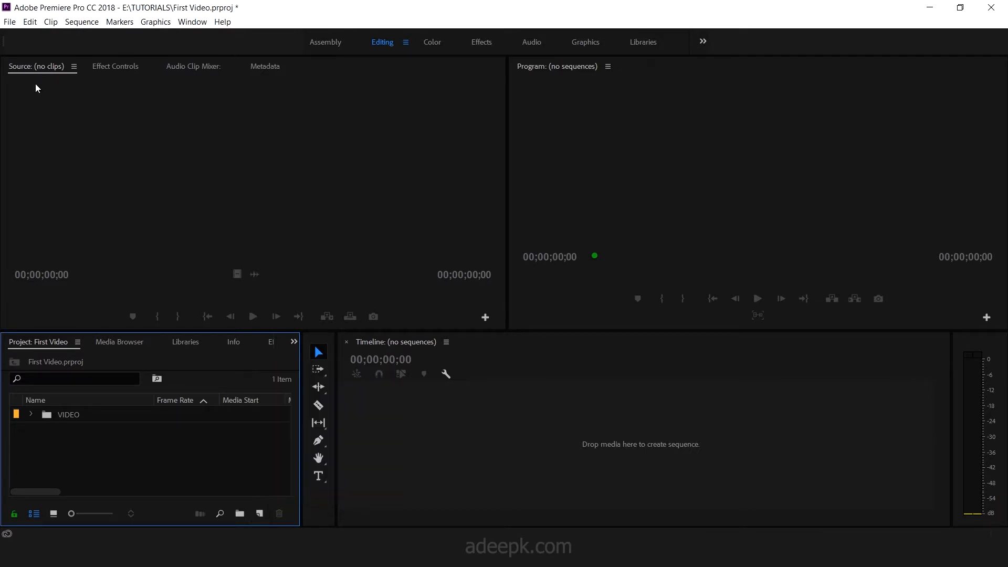
{"action": "left_click", "coordinate": [10, 22]}
{"action": "mouse_move", "coordinate": [57, 41]}
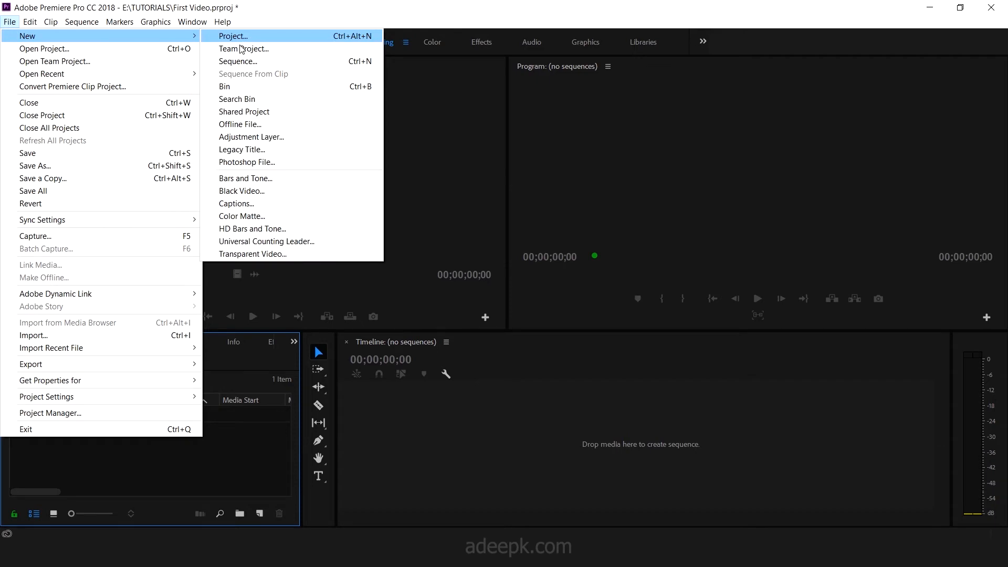
{"action": "left_click", "coordinate": [250, 60]}
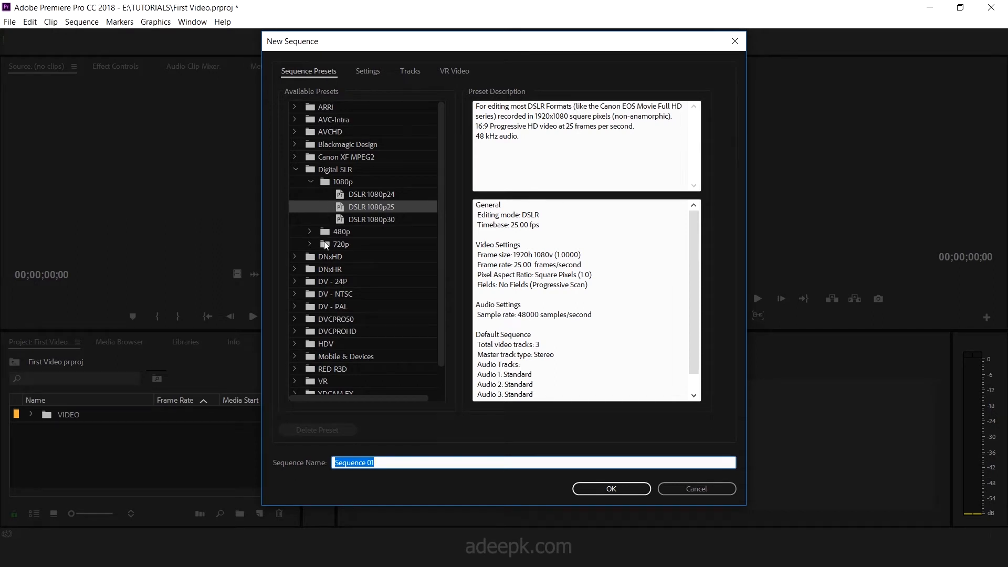
Step: Browse the available sequence presets and choose DSLR 1080p25 from the Digital SLR 1080p group
{"action": "left_click_drag", "start_coordinate": [443, 320], "coordinate": [444, 369]}
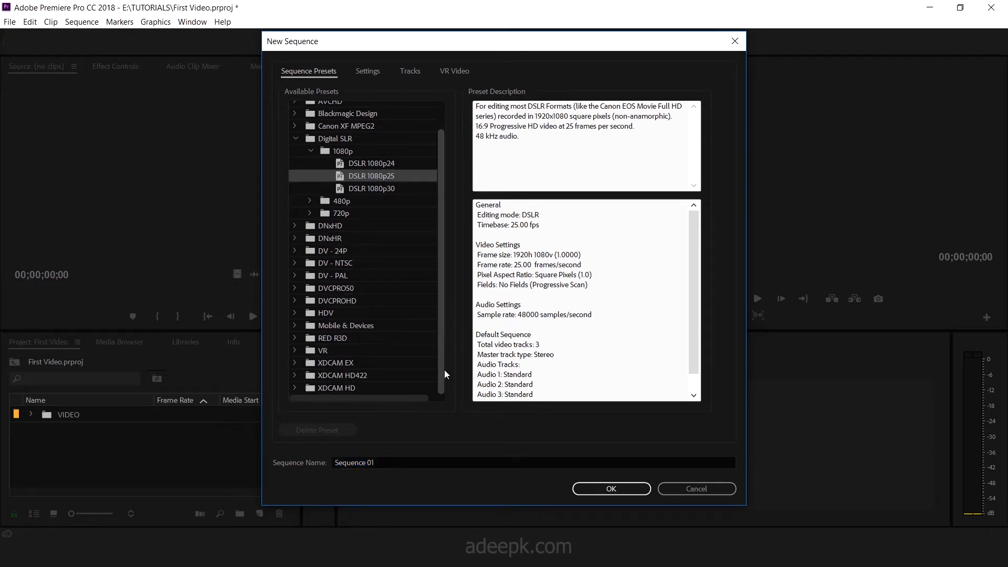
{"action": "left_click", "coordinate": [338, 339]}
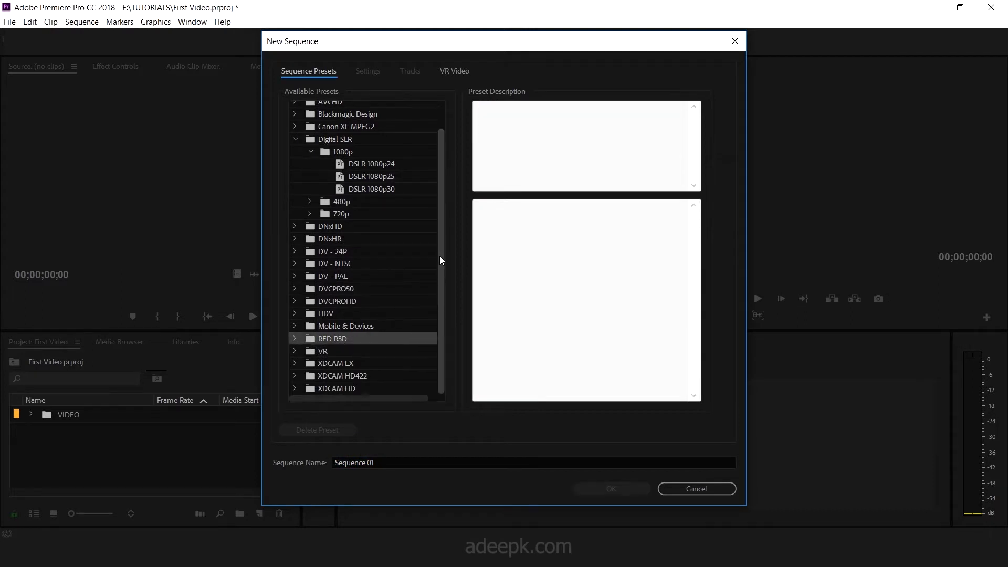
{"action": "left_click_drag", "start_coordinate": [440, 260], "coordinate": [447, 216]}
{"action": "left_click", "coordinate": [321, 107]}
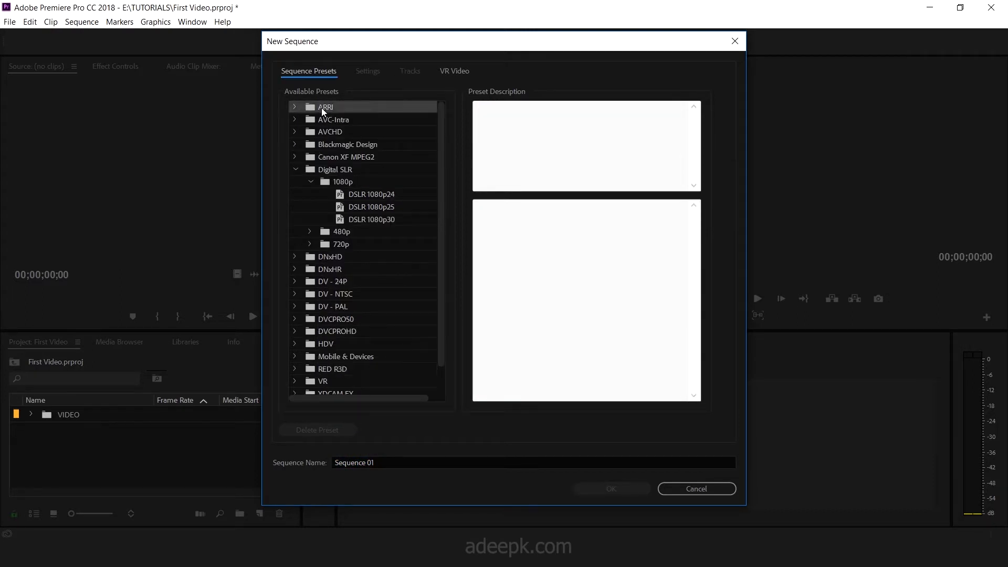
{"action": "left_click", "coordinate": [328, 146]}
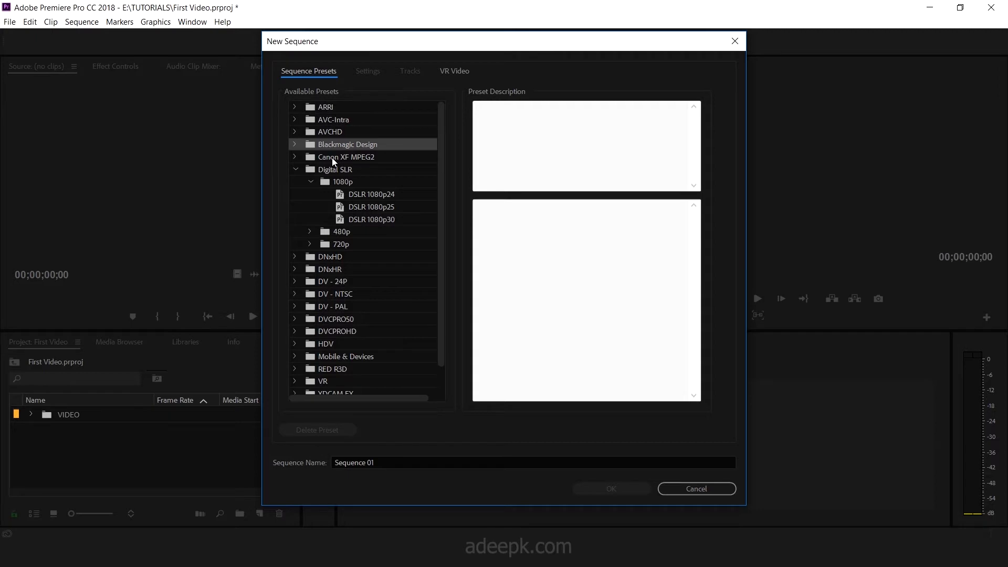
{"action": "left_click", "coordinate": [332, 157]}
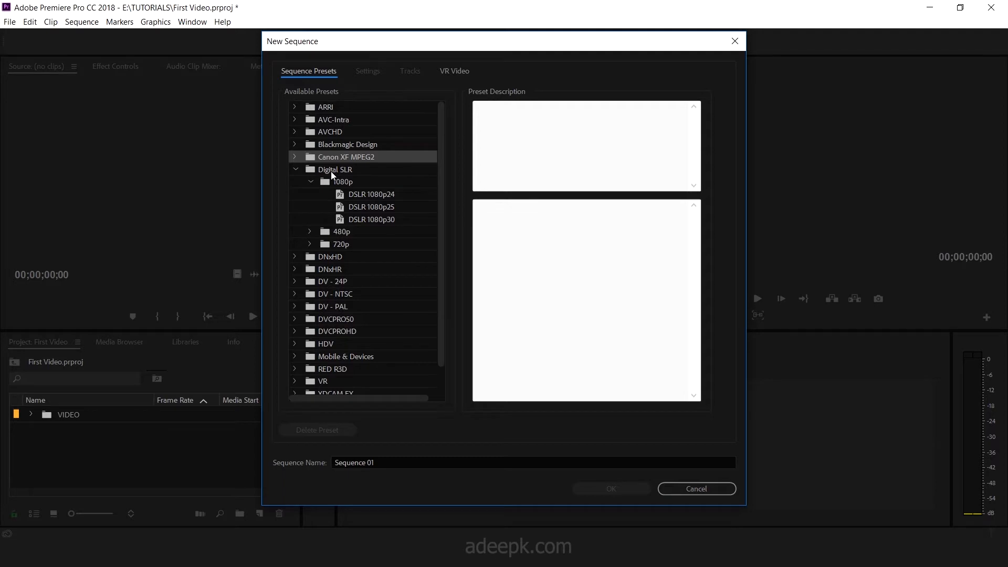
{"action": "left_click", "coordinate": [329, 170]}
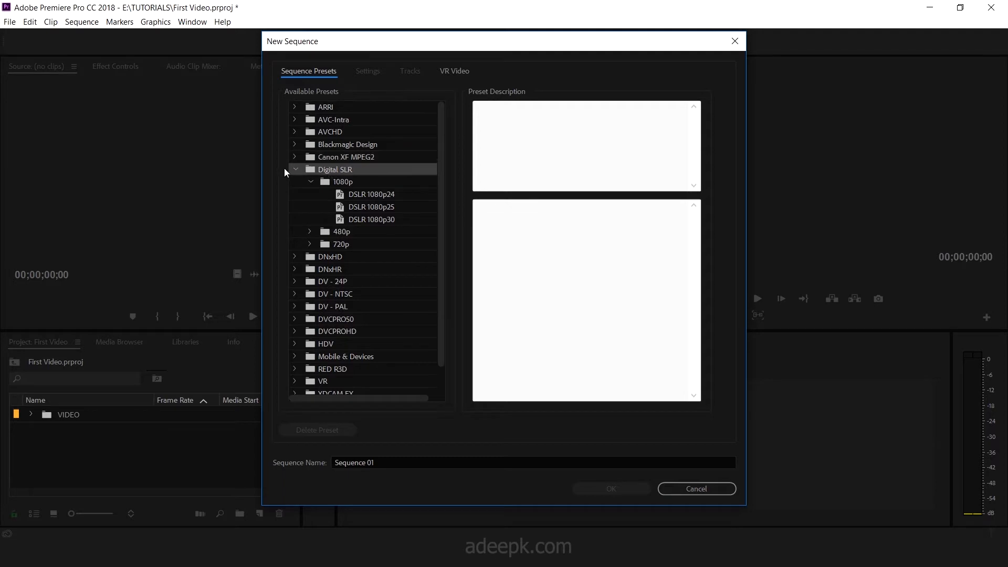
{"action": "left_click", "coordinate": [340, 185]}
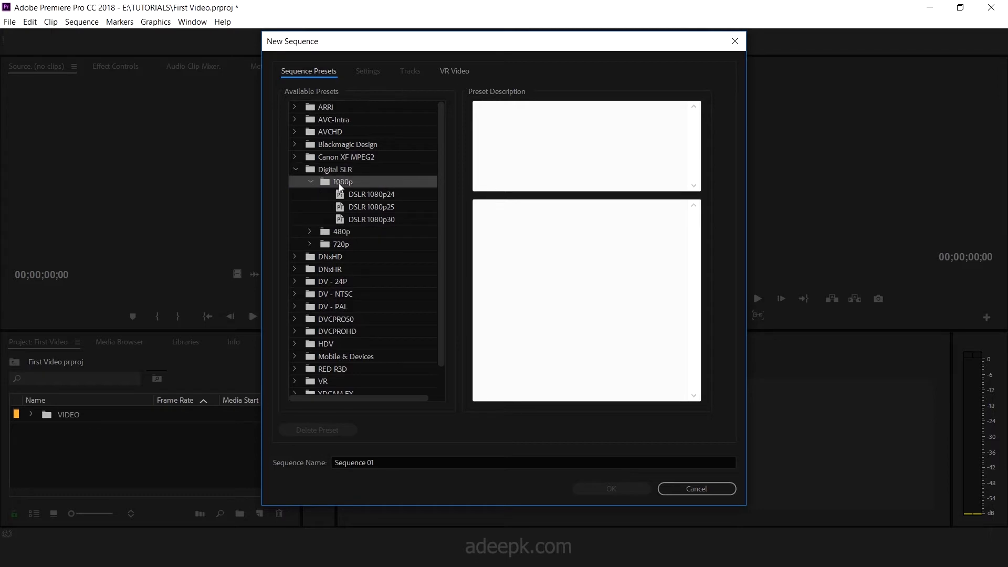
{"action": "left_click", "coordinate": [383, 207]}
Step: Name the sequence "first video" and create it
{"action": "left_click", "coordinate": [387, 461]}
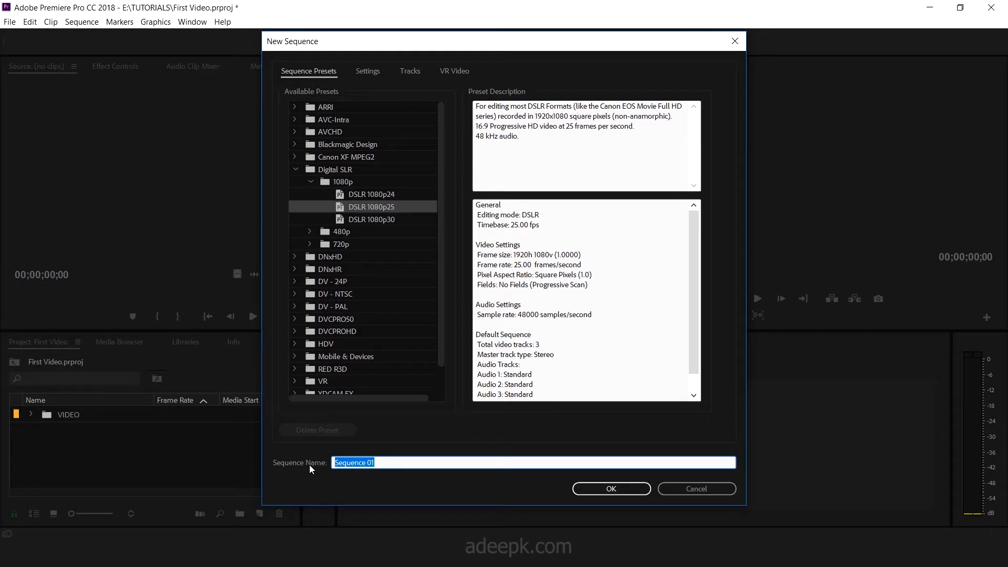
{"action": "type", "text": "first video"}
{"action": "left_click", "coordinate": [588, 492]}
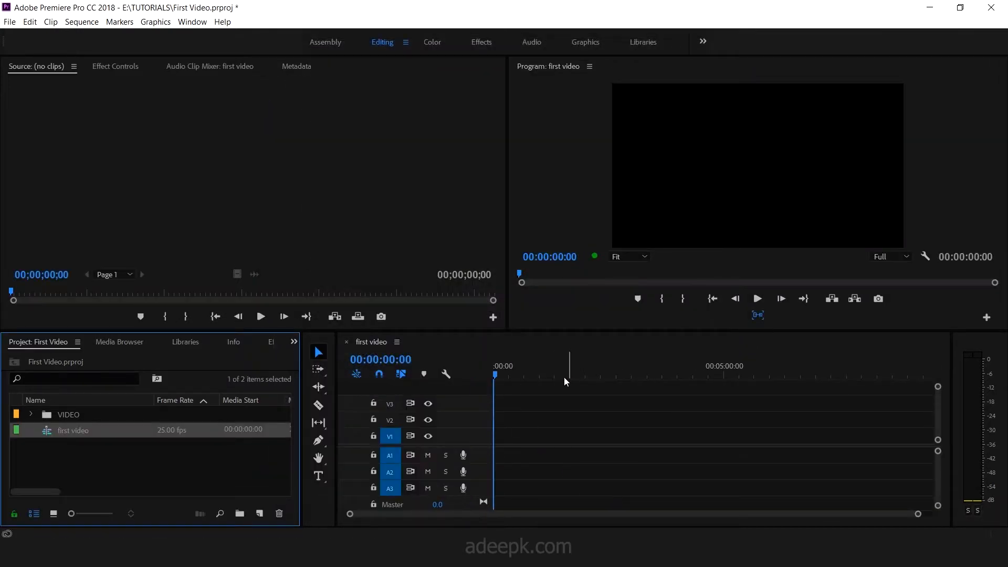
Step: Show the project items as thumbnails and open the VIDEO bin
{"action": "left_click_drag", "start_coordinate": [521, 373], "coordinate": [484, 380]}
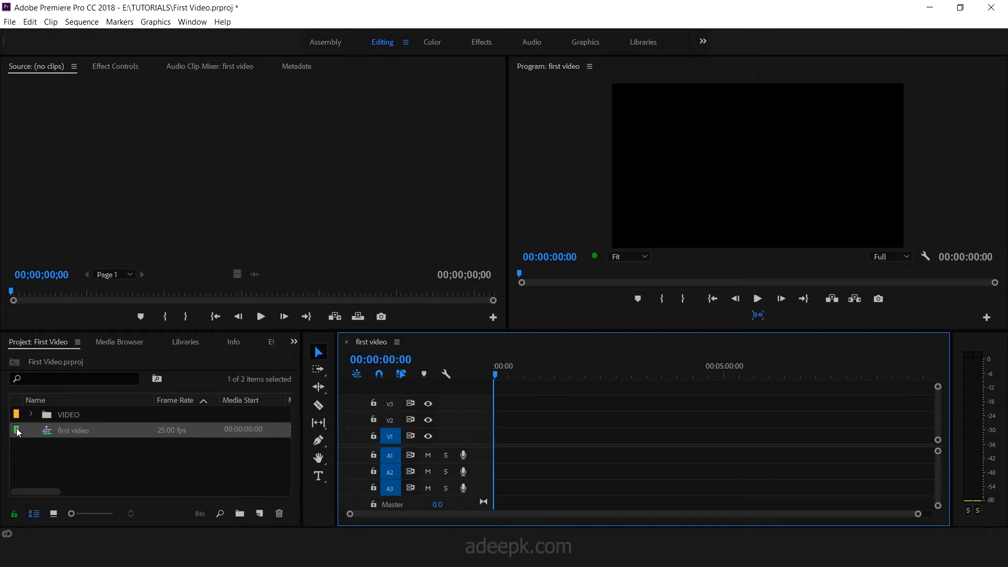
{"action": "left_click", "coordinate": [166, 460]}
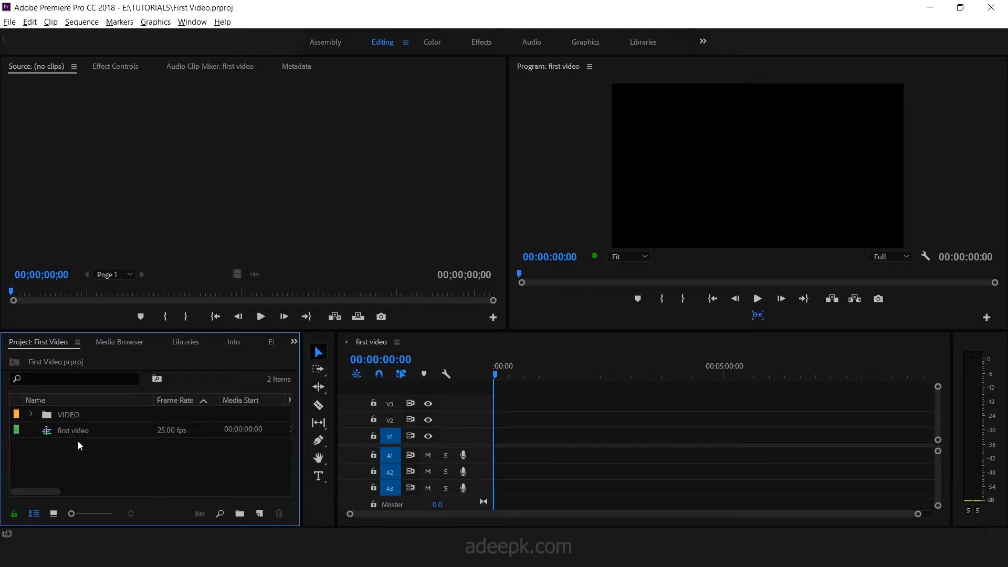
{"action": "left_click", "coordinate": [53, 514]}
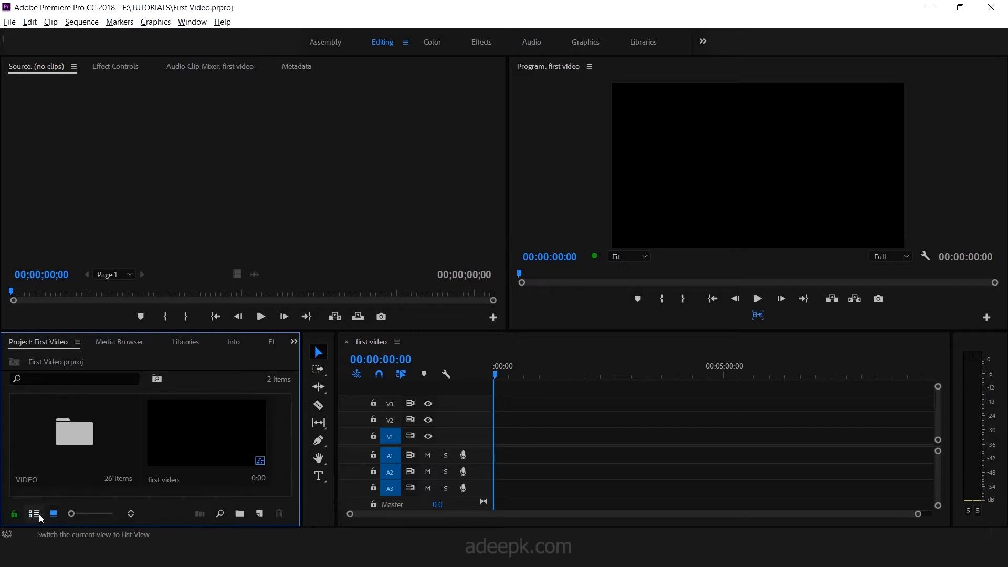
{"action": "left_click", "coordinate": [36, 514]}
{"action": "left_click", "coordinate": [54, 515]}
{"action": "double_click", "coordinate": [78, 443]}
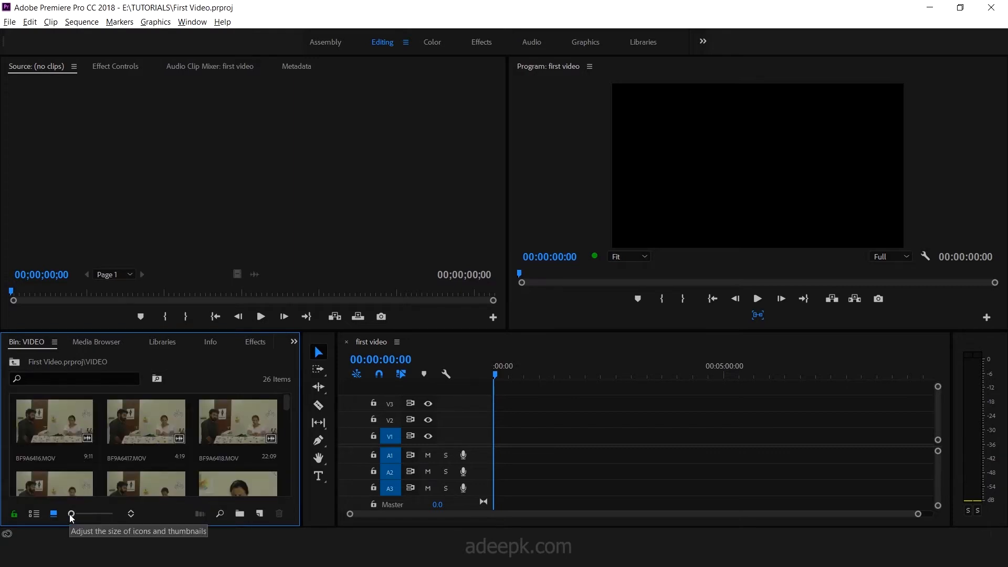
Step: Try larger and smaller clip thumbnails in the VIDEO bin, and return the bin to list view
{"action": "left_click_drag", "start_coordinate": [70, 516], "coordinate": [76, 516]}
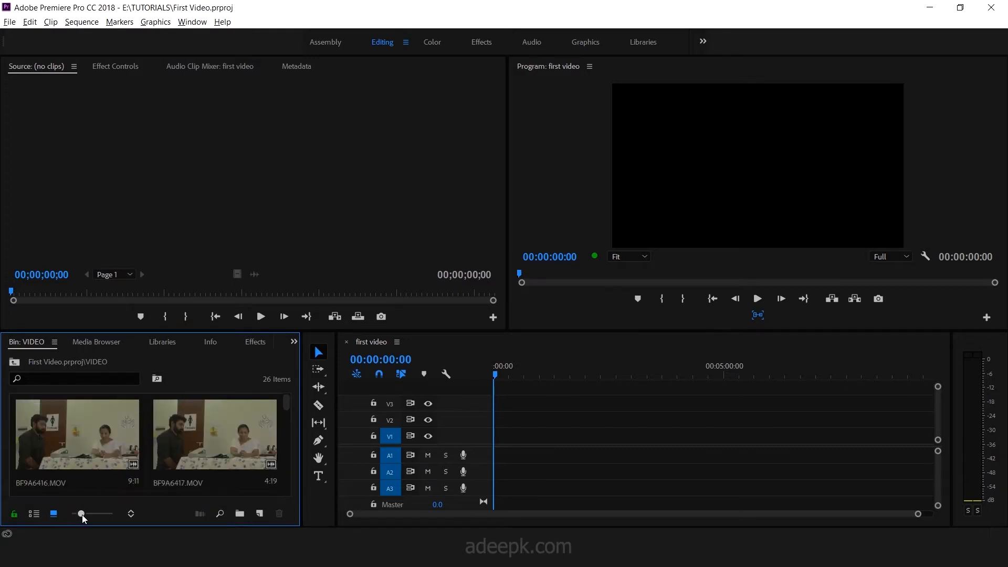
{"action": "left_click_drag", "start_coordinate": [87, 514], "coordinate": [66, 517]}
{"action": "left_click", "coordinate": [39, 517]}
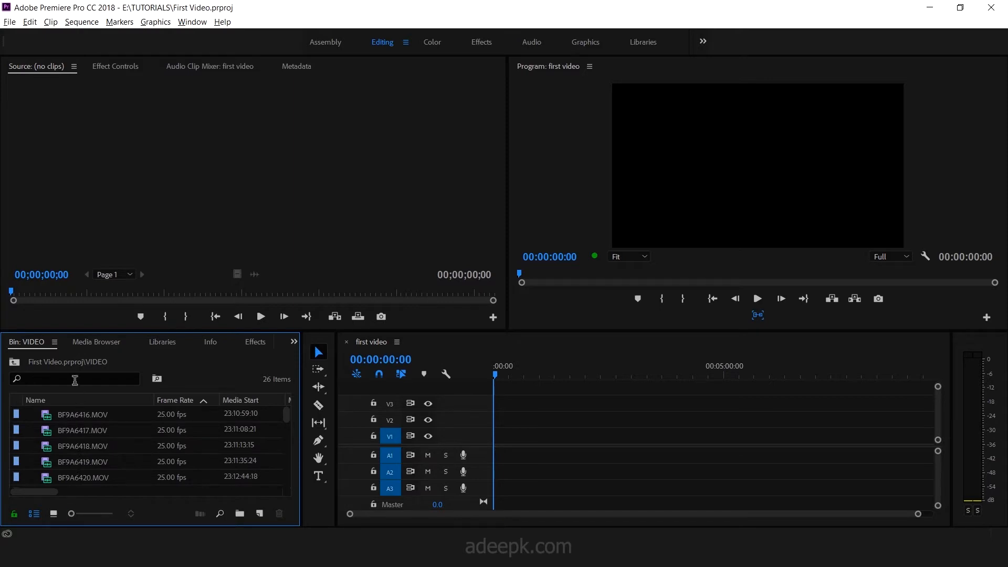
Step: Rename the clip BF9A6417.MOV in the VIDEO bin as "camera b"
{"action": "left_click", "coordinate": [55, 377]}
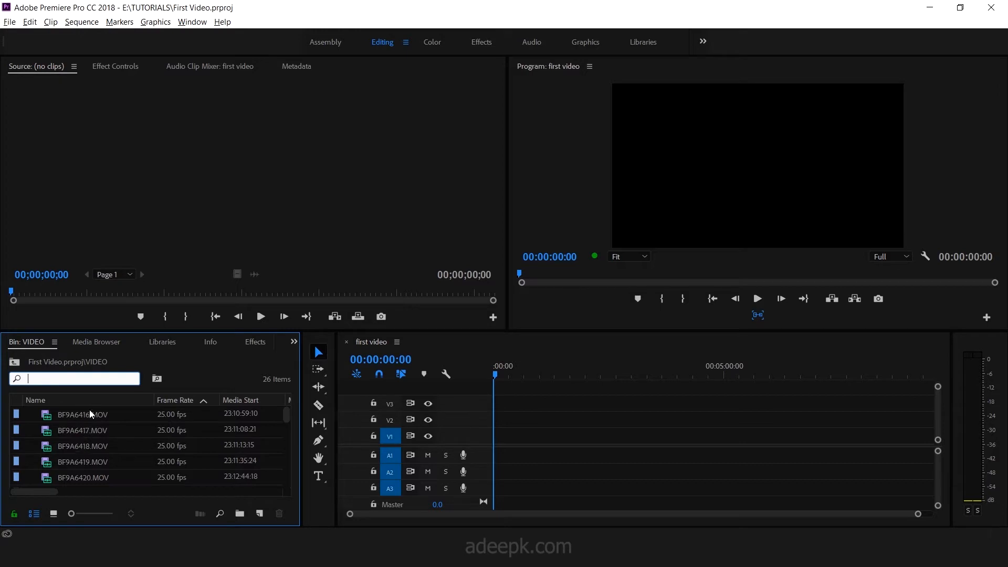
{"action": "left_click", "coordinate": [58, 434]}
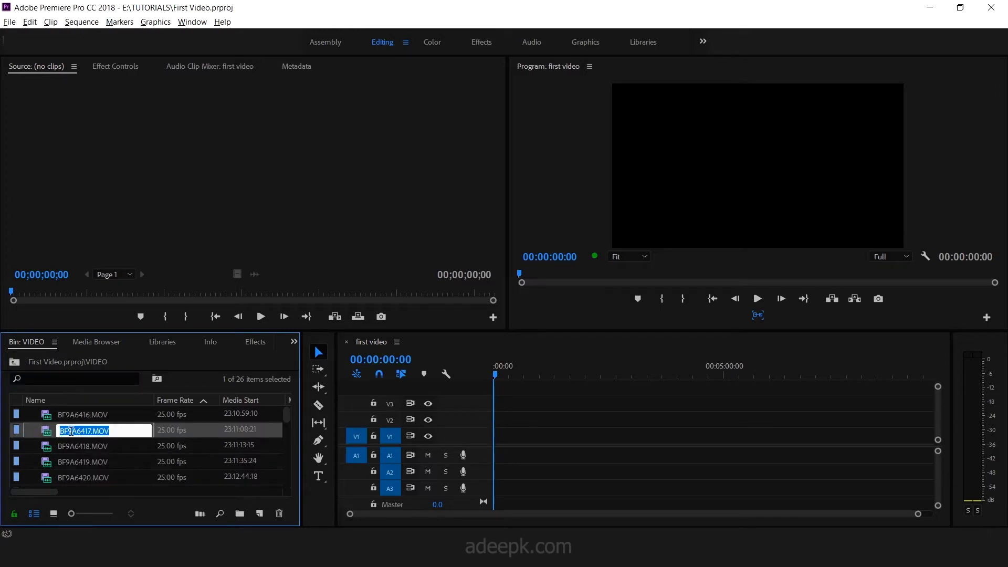
{"action": "type", "text": "camera b"}
{"action": "left_click", "coordinate": [102, 446]}
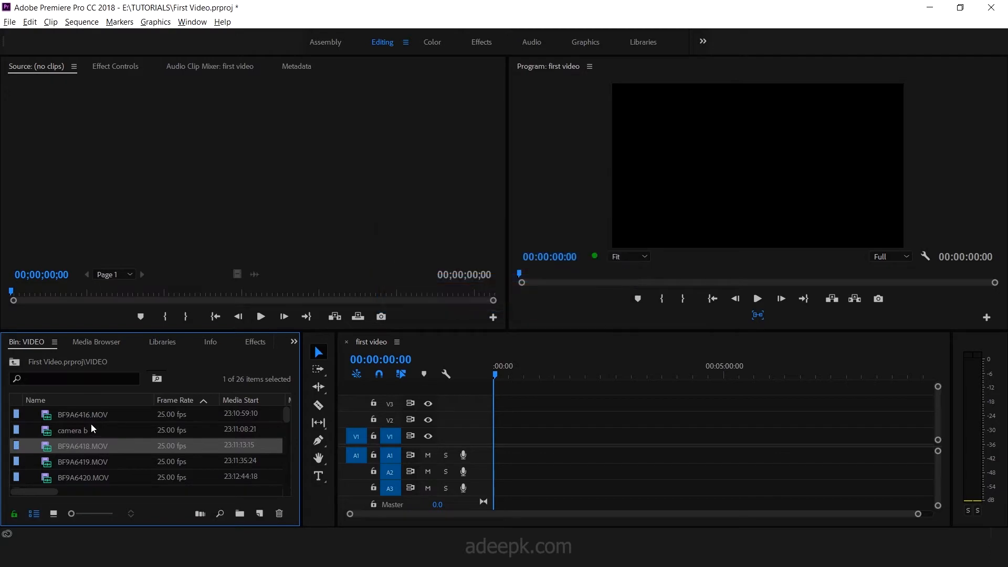
Step: Create a bin named "new folder" inside the VIDEO bin
{"action": "left_click", "coordinate": [241, 515]}
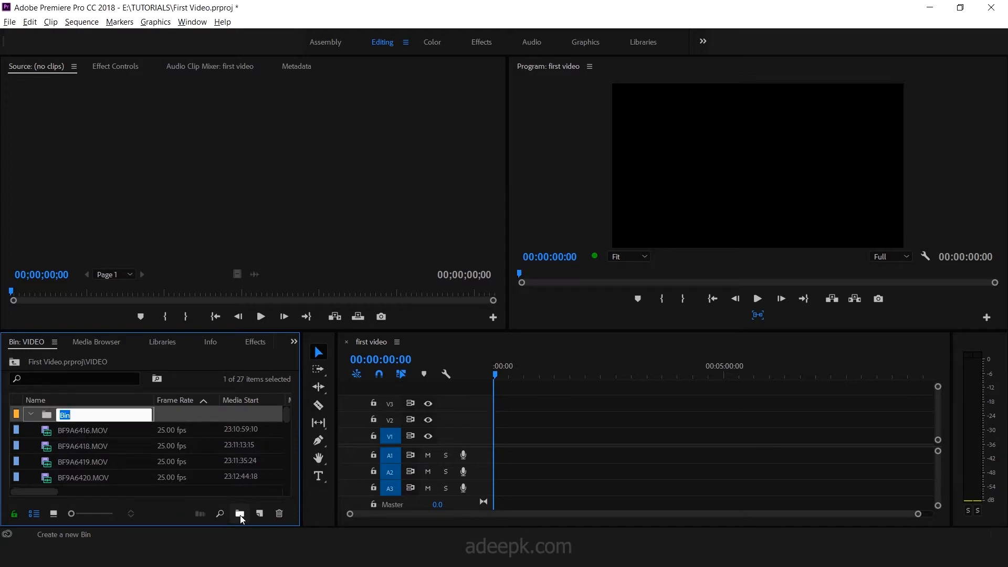
{"action": "type", "text": "new folder"}
{"action": "key", "text": "Return"}
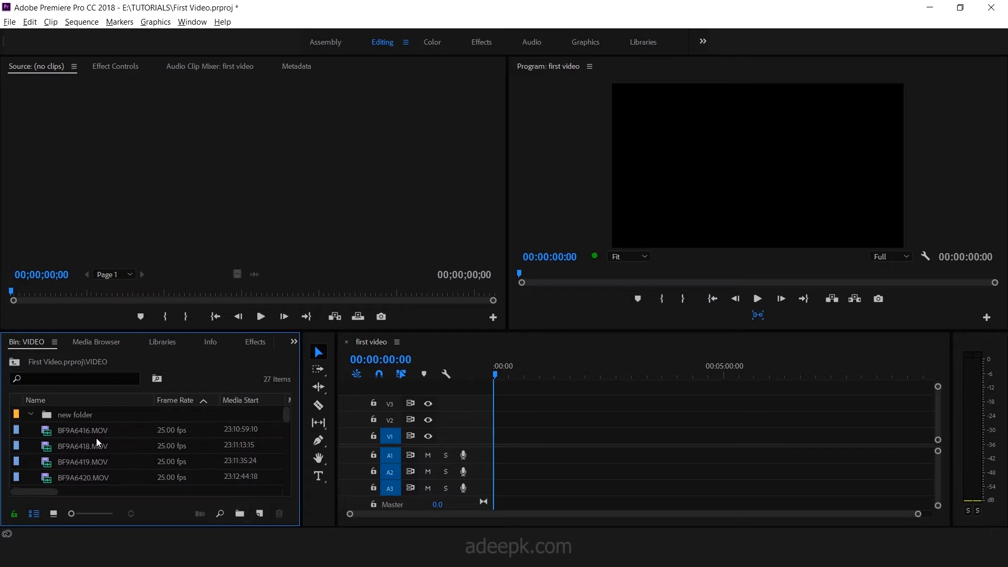
Step: Move the clips BF9A6416.MOV and BF9A6418.MOV into the "new folder" bin and collapse it
{"action": "left_click", "coordinate": [90, 433]}
{"action": "left_click_drag", "start_coordinate": [77, 418], "coordinate": [77, 415]}
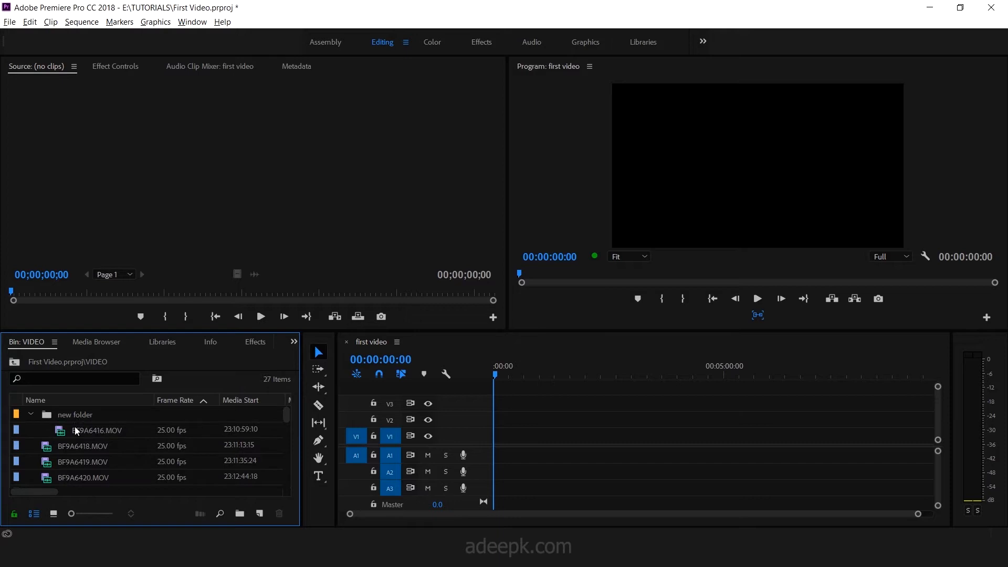
{"action": "left_click", "coordinate": [70, 443]}
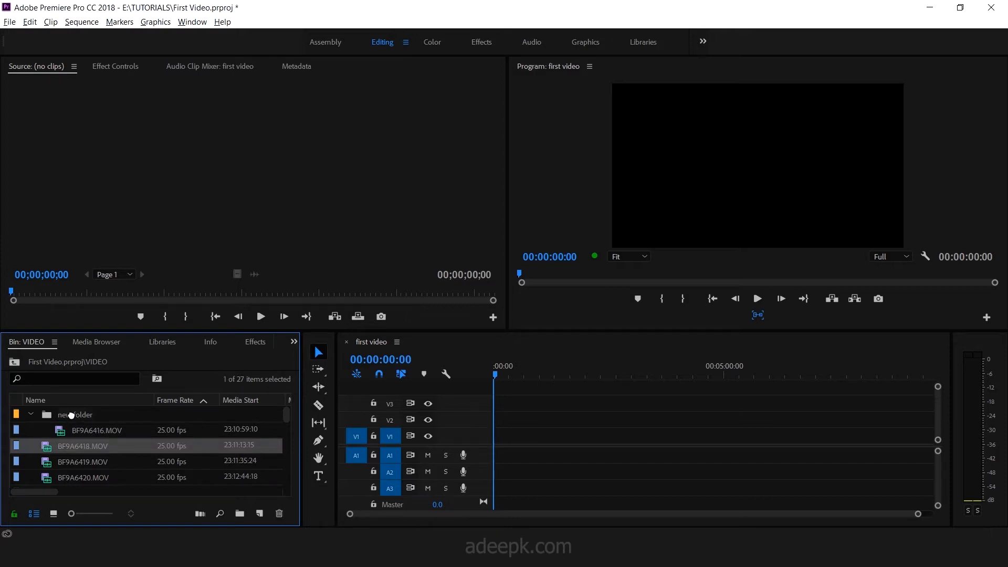
{"action": "left_click_drag", "start_coordinate": [71, 415], "coordinate": [73, 417]}
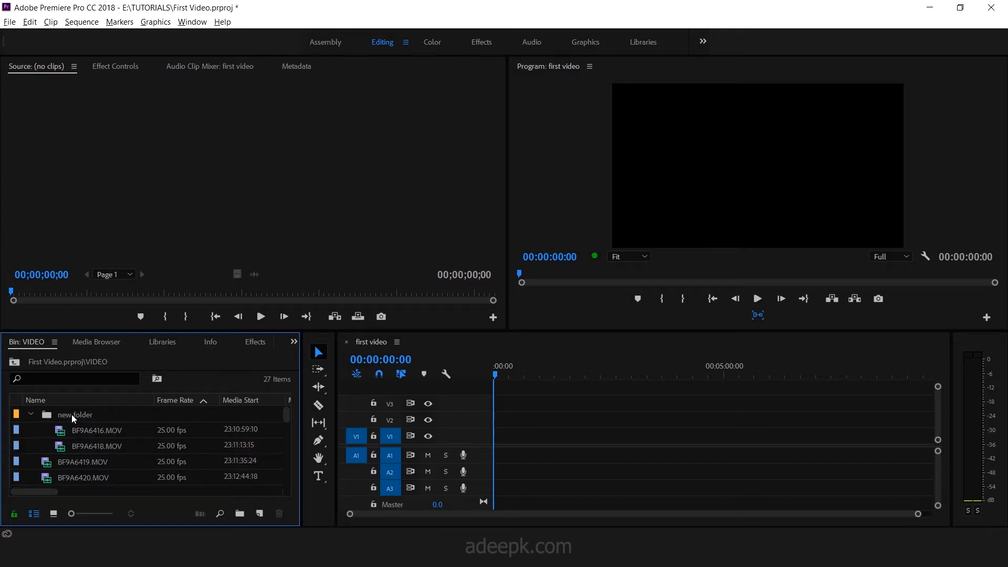
{"action": "left_click", "coordinate": [31, 414]}
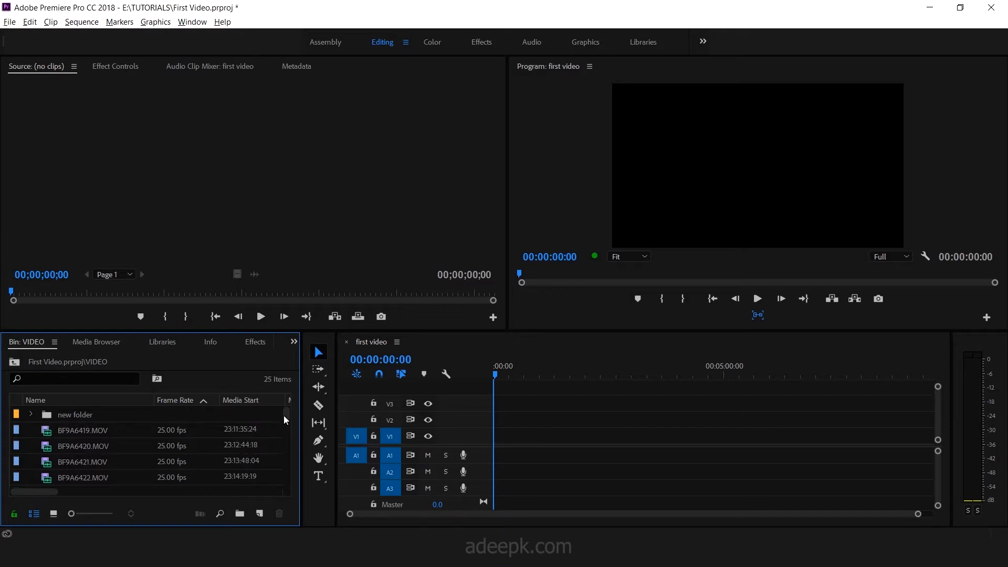
Step: Place the clip BF9A6419.MOV at the start of the "first video" sequence on tracks V1 and A1
{"action": "left_click_drag", "start_coordinate": [284, 417], "coordinate": [284, 425]}
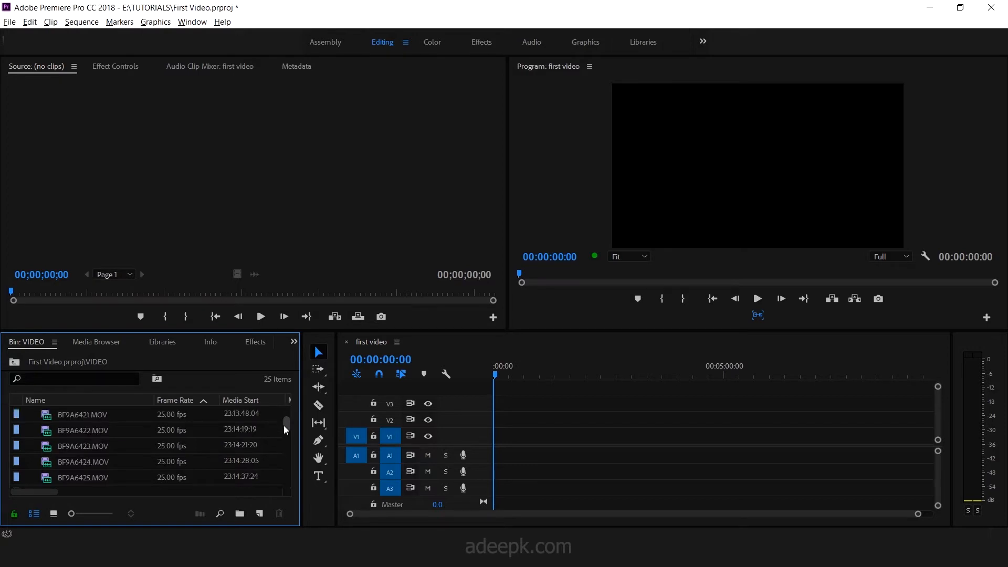
{"action": "left_click", "coordinate": [258, 514]}
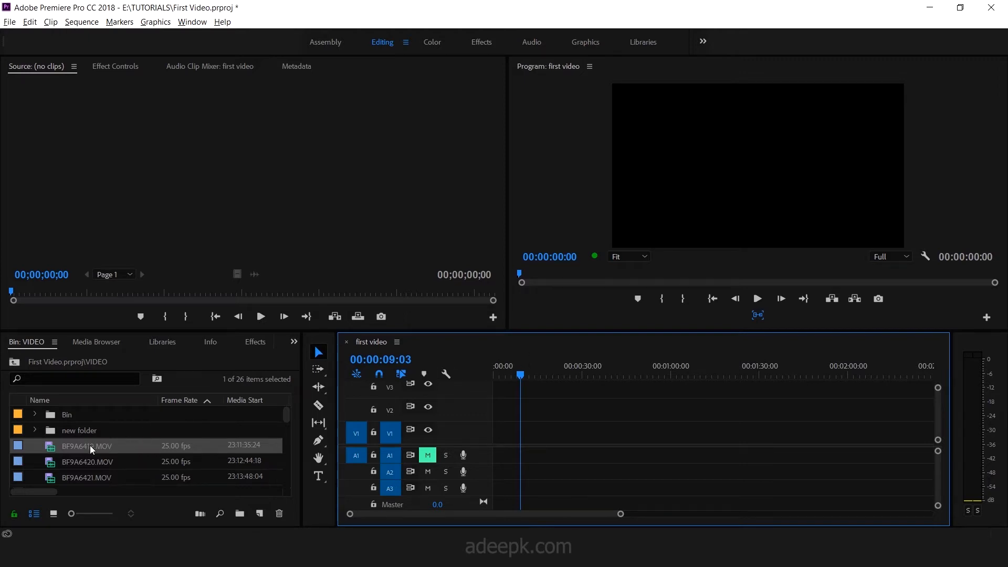
{"action": "left_click_drag", "start_coordinate": [84, 446], "coordinate": [494, 433]}
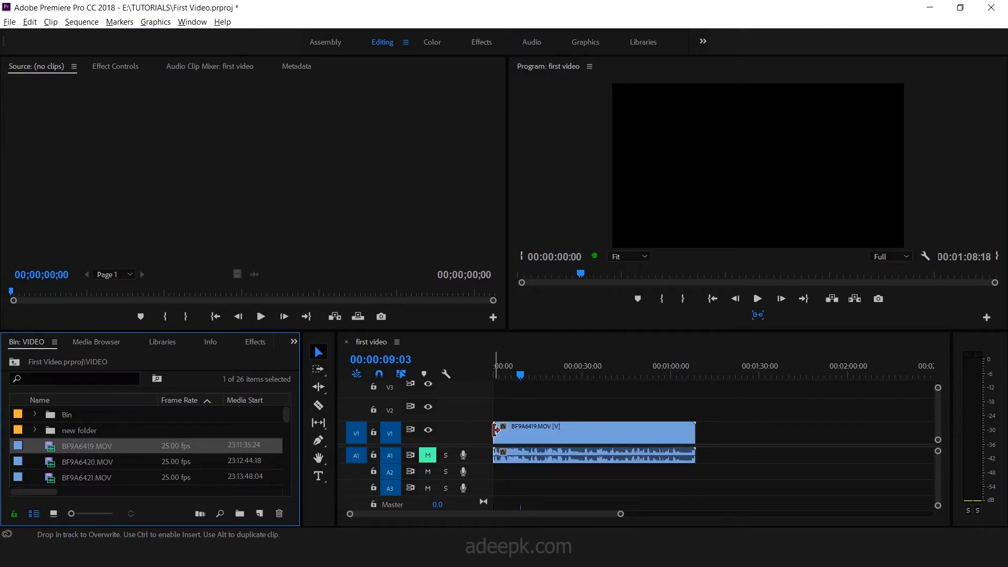
Step: Scrub through BF9A6419.MOV on the timeline and play a few seconds starting at 00:00:07:03
{"action": "mouse_move", "coordinate": [519, 377]}
{"action": "left_mouse_down"}
{"action": "mouse_move", "coordinate": [553, 378]}
{"action": "mouse_move", "coordinate": [515, 380]}
{"action": "mouse_move", "coordinate": [536, 381]}
{"action": "left_mouse_up"}
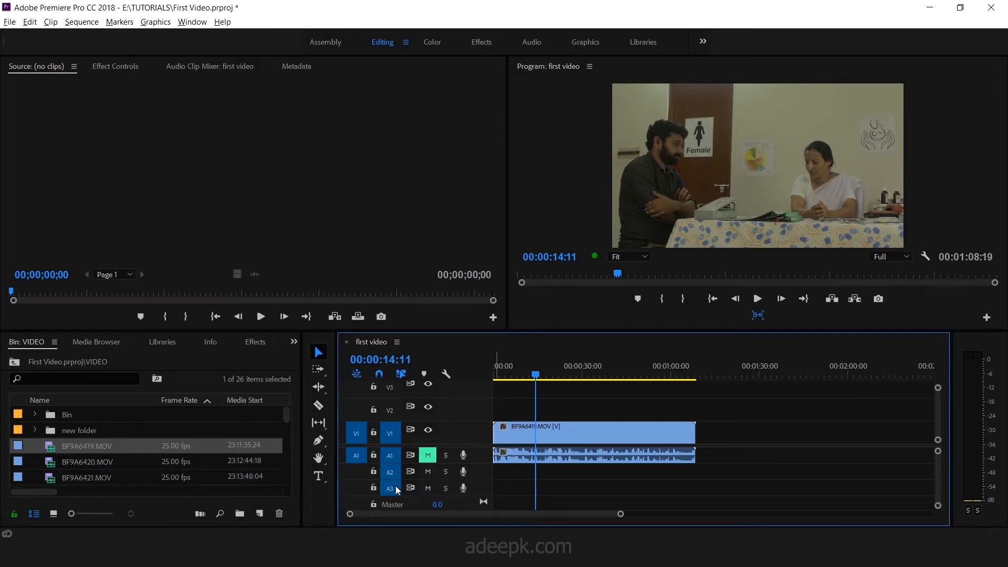
{"action": "left_click_drag", "start_coordinate": [538, 376], "coordinate": [560, 376]}
{"action": "left_click", "coordinate": [516, 373]}
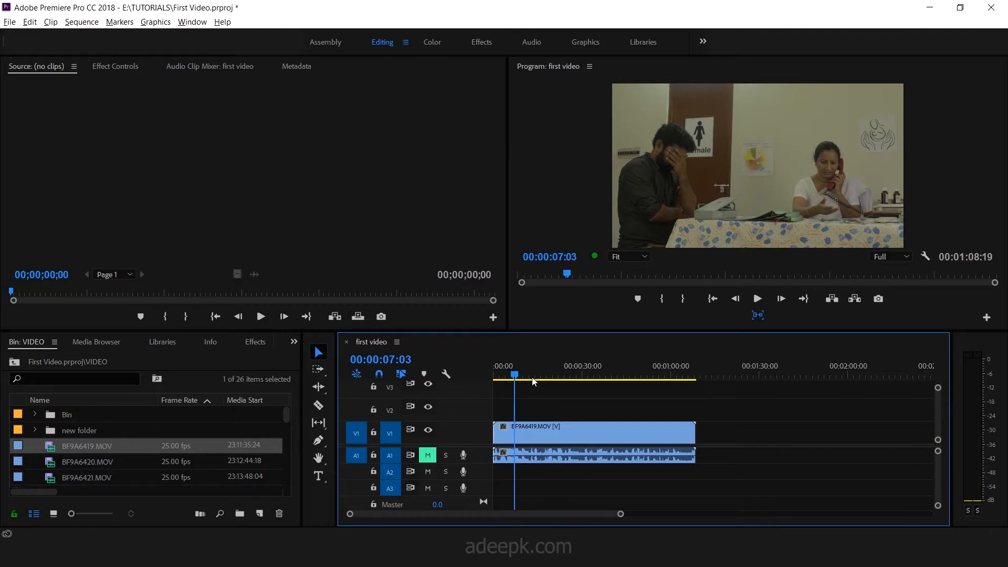
{"action": "key", "text": "space"}
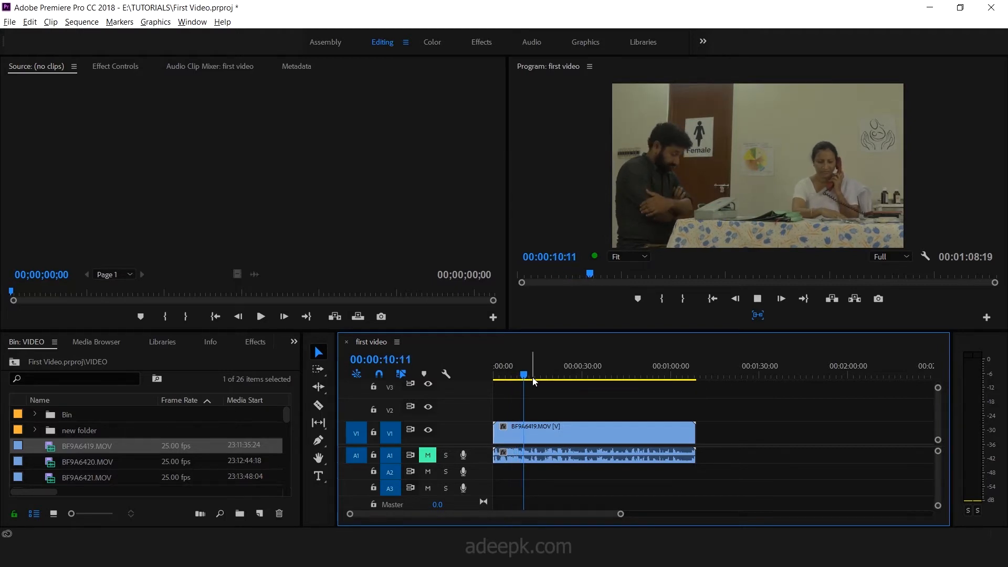
{"action": "key", "text": "space"}
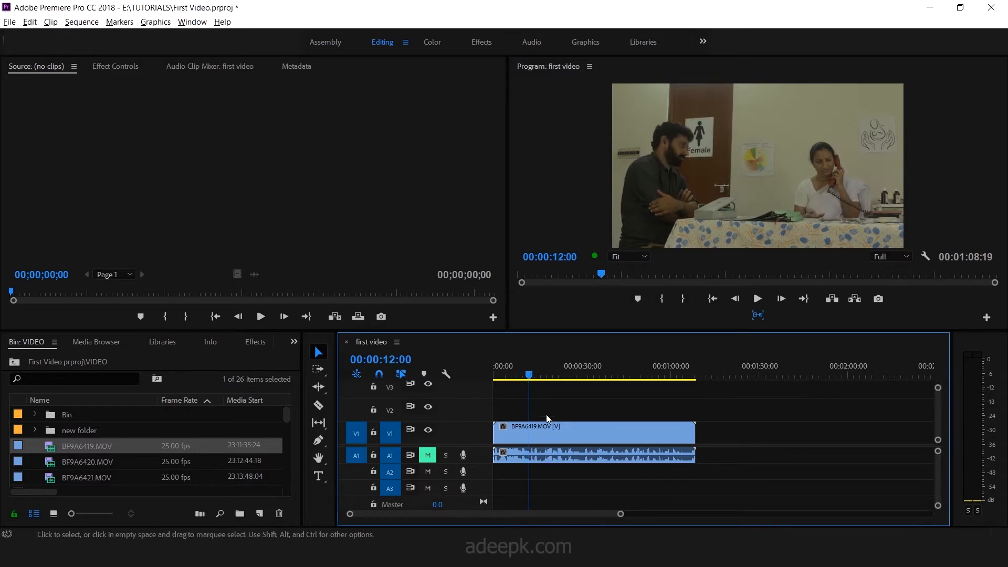
Step: Save the project with the first clip placed in the sequence
{"action": "left_click_drag", "start_coordinate": [620, 515], "coordinate": [693, 520]}
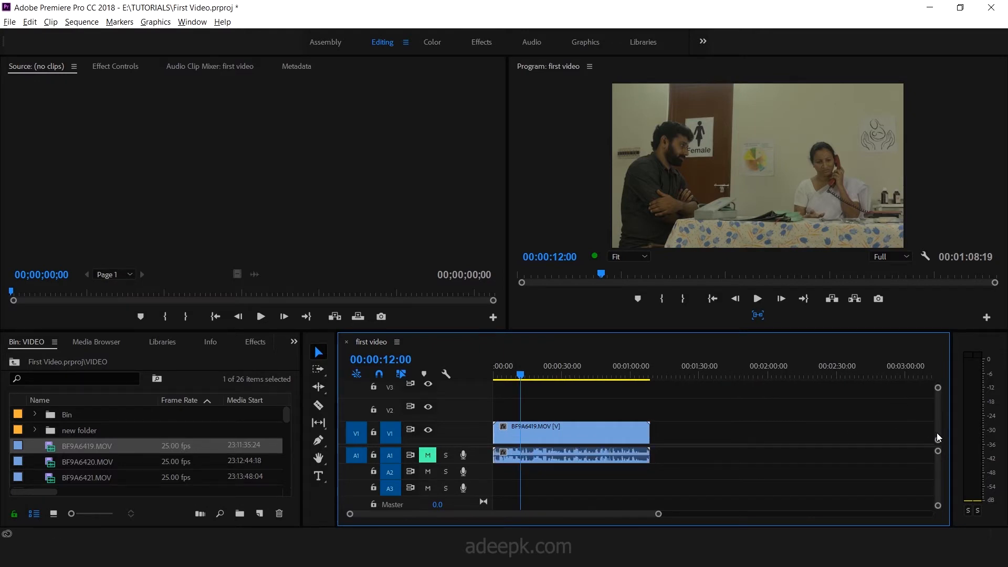
{"action": "left_click_drag", "start_coordinate": [939, 443], "coordinate": [938, 439]}
{"action": "key", "text": "ctrl+s"}
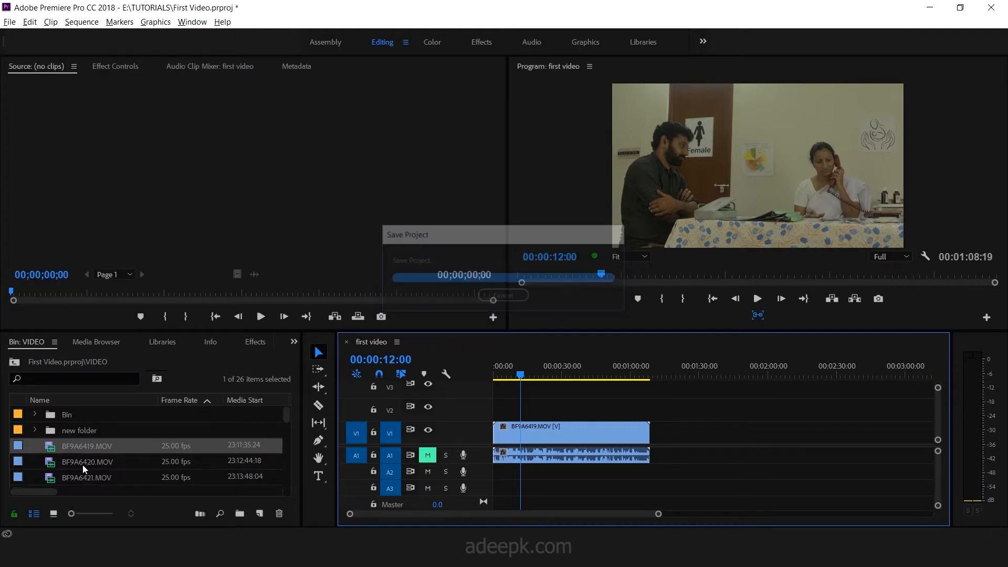
Step: Mark BF9A6420.MOV from 23:13:07:12 to 23:13:41:11 and place that portion on V1 and A1, a short gap after the first clip
{"action": "double_click", "coordinate": [83, 465]}
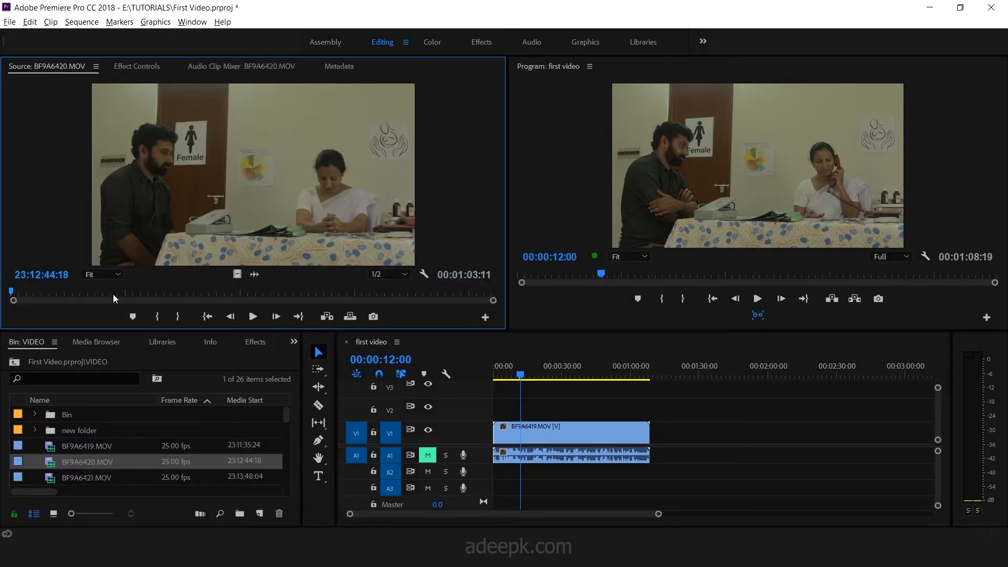
{"action": "left_click_drag", "start_coordinate": [127, 290], "coordinate": [184, 295]}
{"action": "key", "text": "i"}
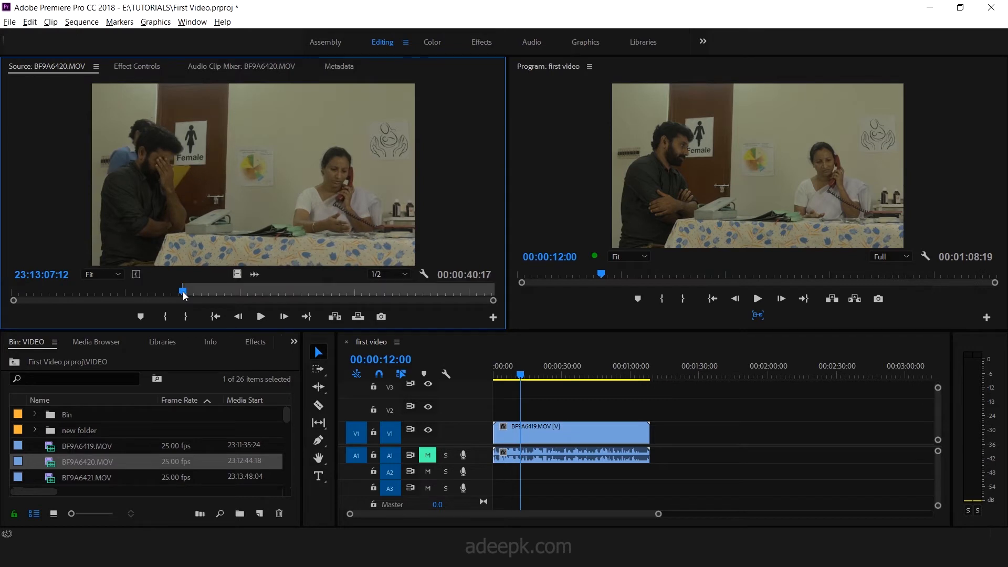
{"action": "left_click_drag", "start_coordinate": [185, 294], "coordinate": [443, 296]}
{"action": "key", "text": "o"}
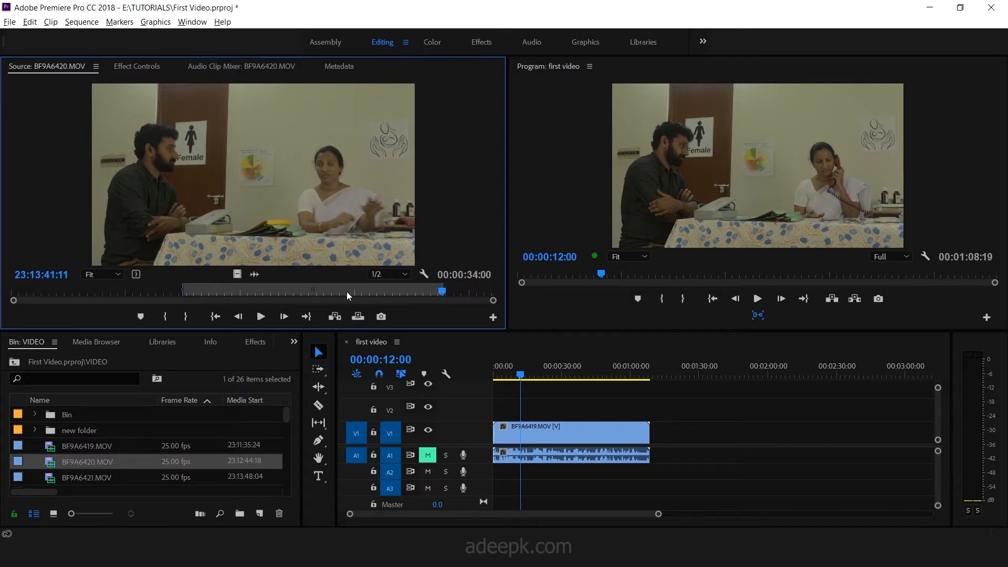
{"action": "left_click_drag", "start_coordinate": [230, 203], "coordinate": [668, 440]}
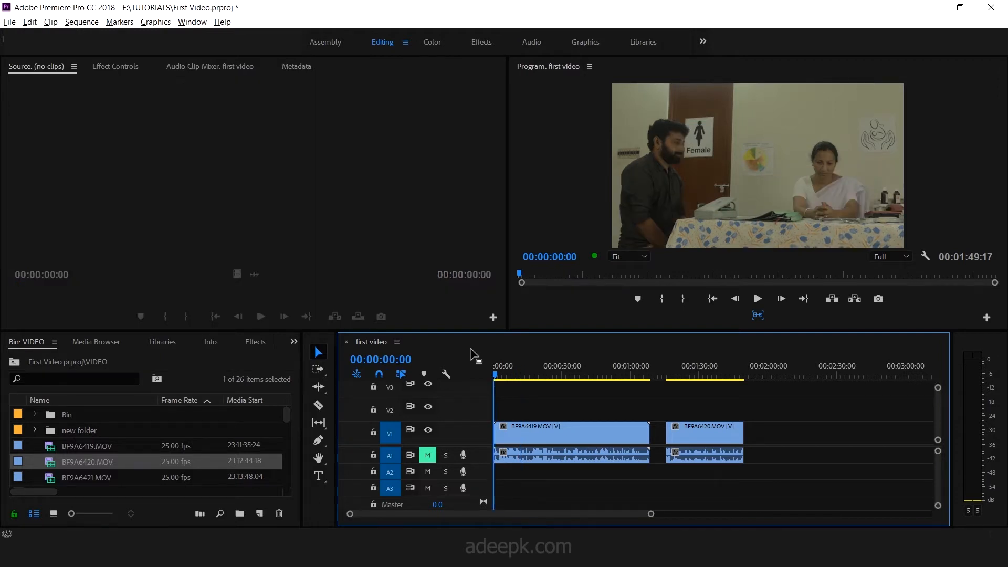
Step: Trim both ends of BF9A6419.MOV on the timeline so it runs from 00:00:12:23 to 00:00:57:21
{"action": "left_click", "coordinate": [331, 344]}
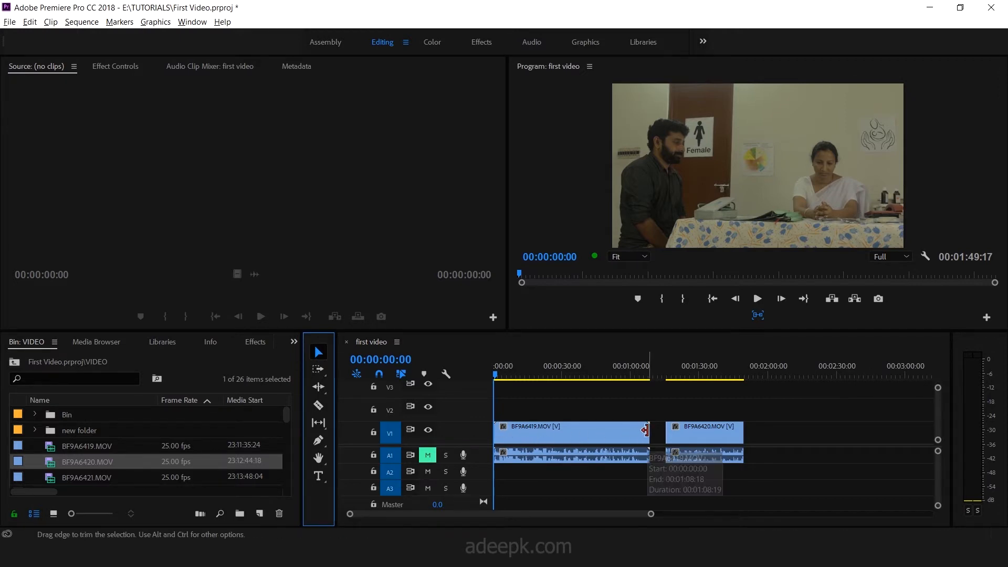
{"action": "left_click_drag", "start_coordinate": [645, 429], "coordinate": [624, 430]}
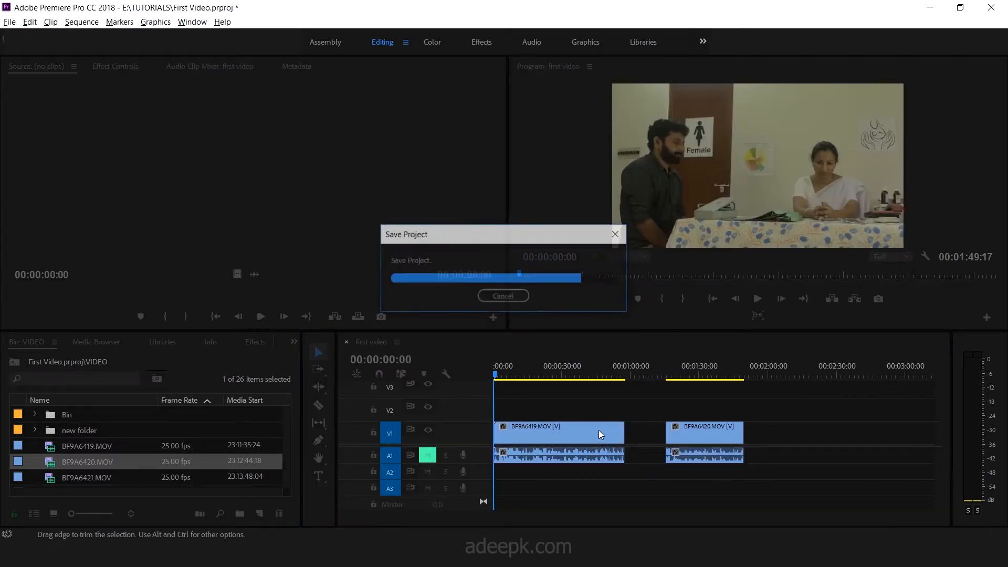
{"action": "left_click_drag", "start_coordinate": [497, 430], "coordinate": [526, 431]}
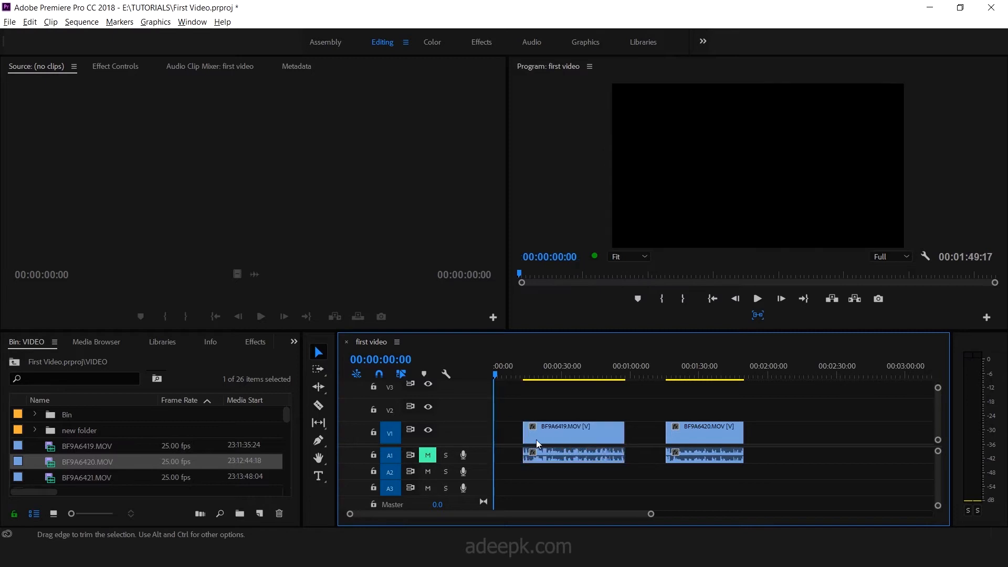
Step: Unlink the video and audio of BF9A6419.MOV on the timeline and try moving each part separately
{"action": "right_click", "coordinate": [569, 433]}
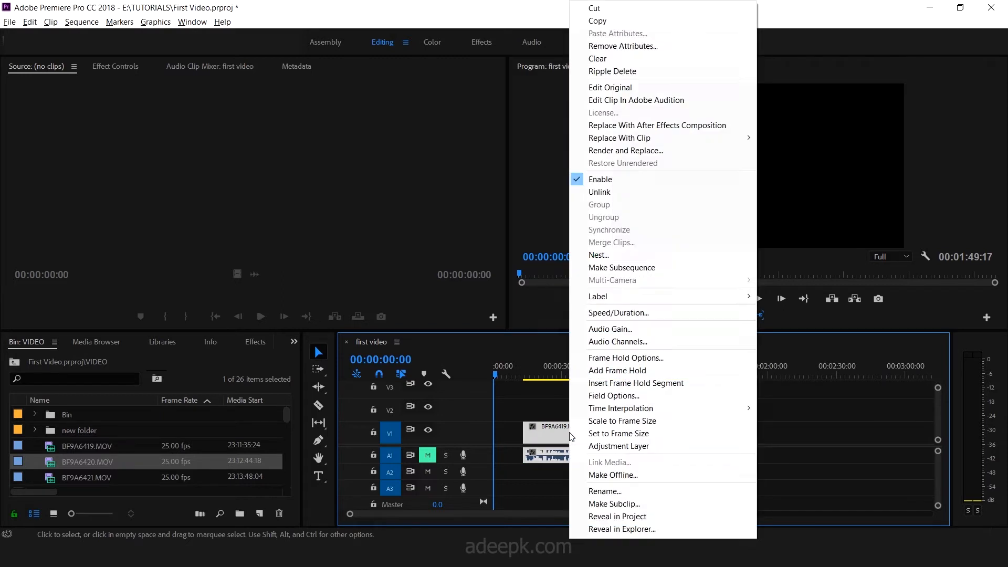
{"action": "left_click", "coordinate": [616, 192]}
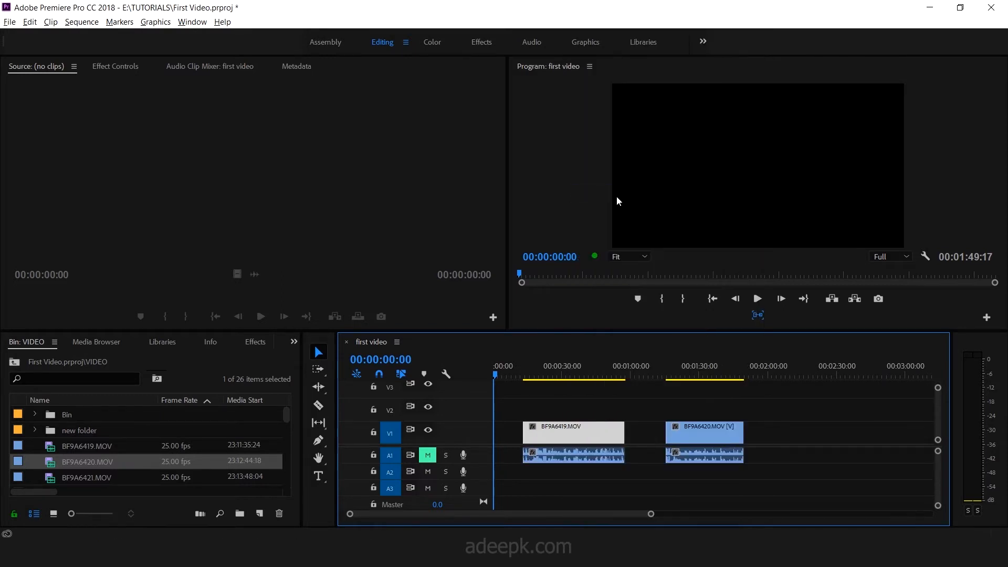
{"action": "left_click_drag", "start_coordinate": [563, 430], "coordinate": [563, 406]}
{"action": "left_click_drag", "start_coordinate": [562, 455], "coordinate": [584, 462]}
{"action": "left_click_drag", "start_coordinate": [575, 417], "coordinate": [576, 433]}
Step: Delete only the video part of BF9A6419.MOV from track V1
{"action": "left_click", "coordinate": [576, 429]}
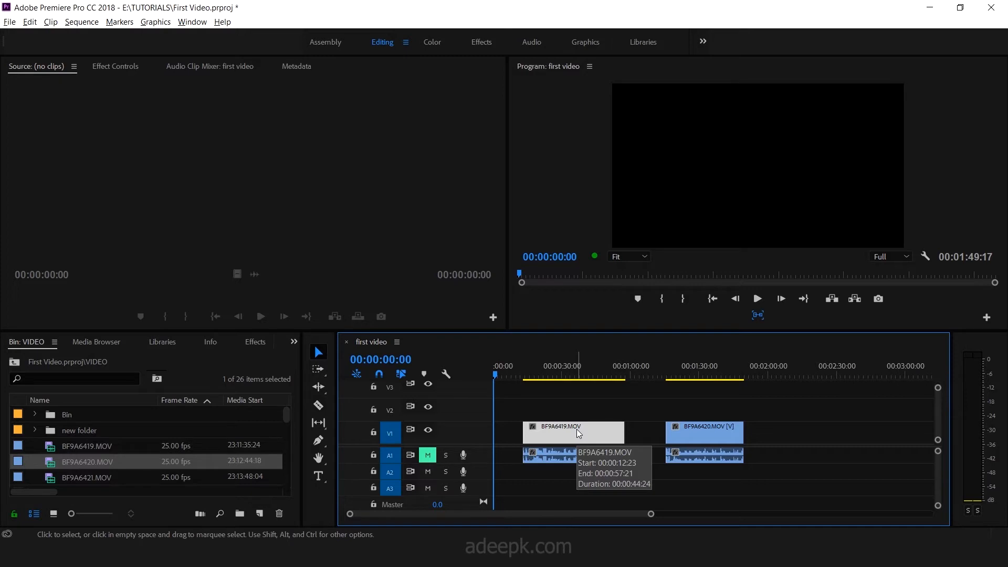
{"action": "key", "text": "Delete"}
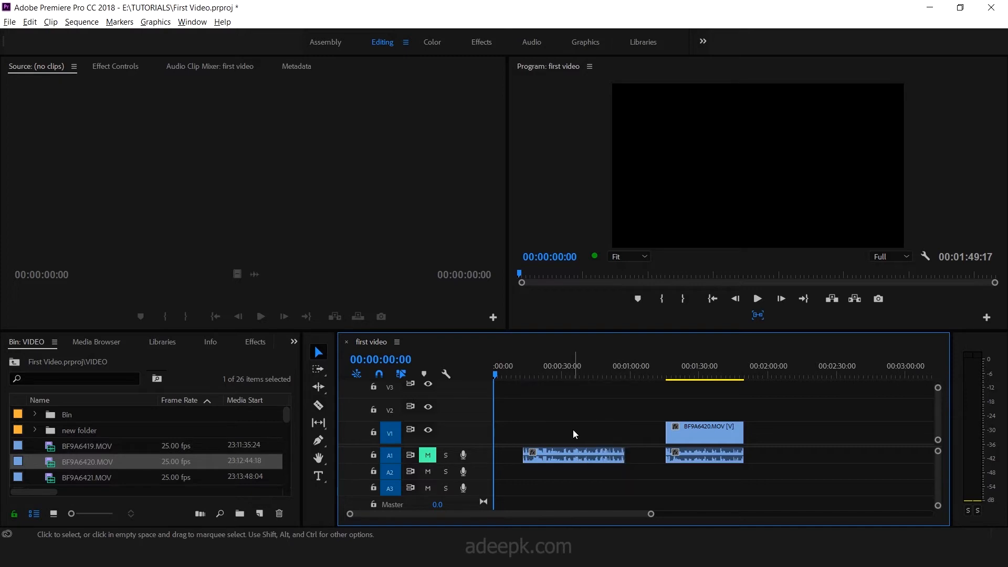
Step: Restore the deleted video part of BF9A6419.MOV and ripple delete the empty gap before the clip
{"action": "key", "text": "ctrl+z"}
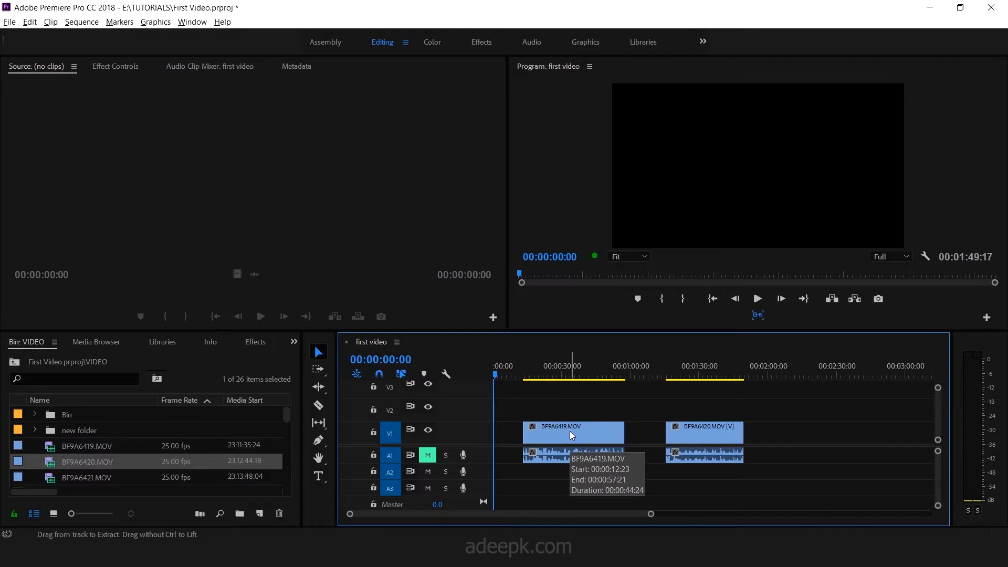
{"action": "left_click", "coordinate": [513, 439]}
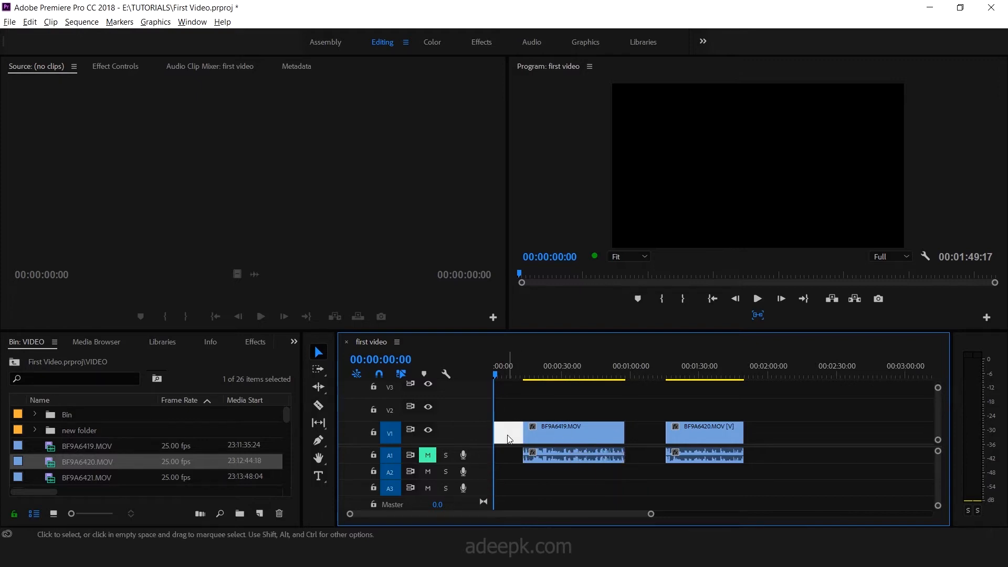
{"action": "right_click", "coordinate": [508, 438]}
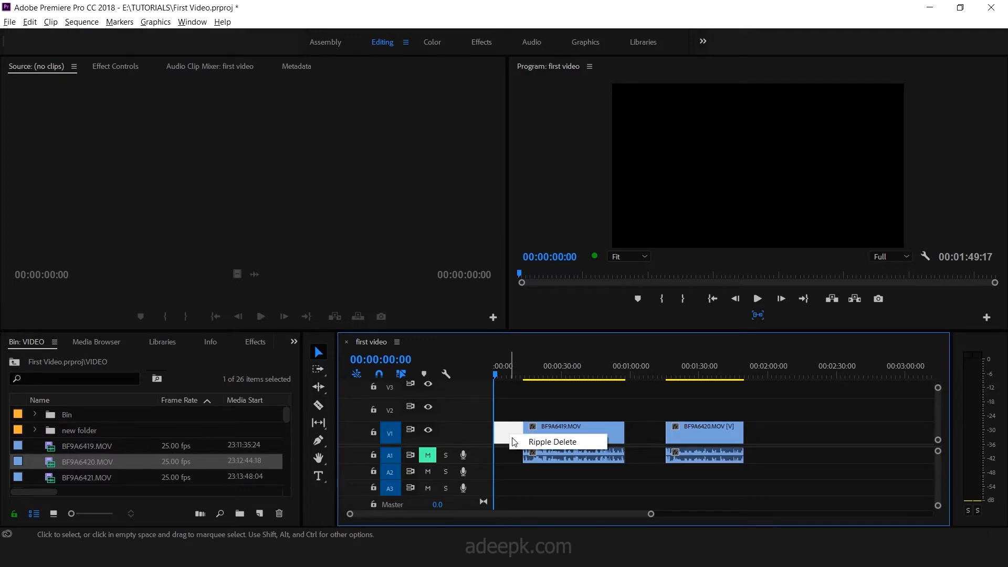
{"action": "left_click", "coordinate": [527, 445]}
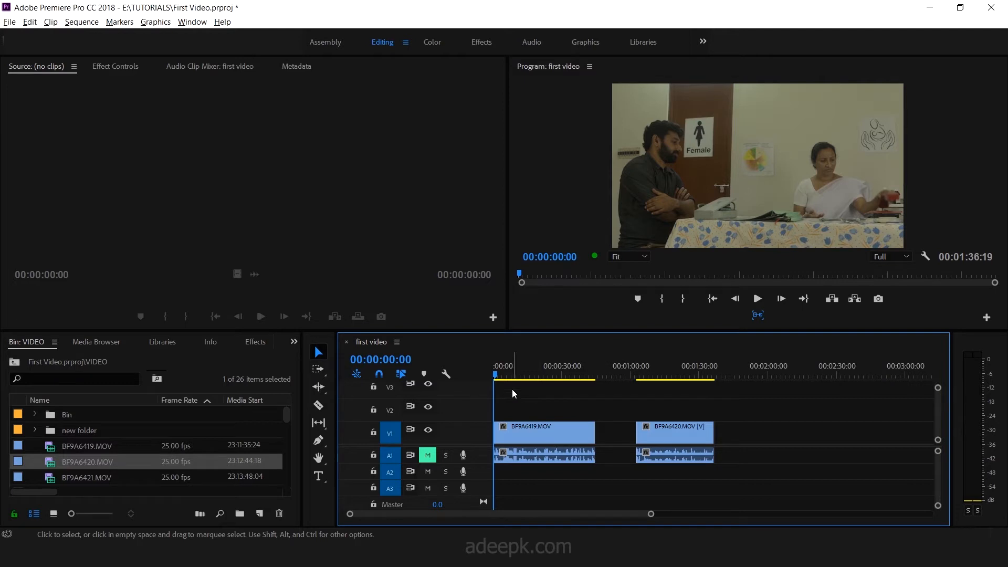
{"action": "left_click", "coordinate": [503, 375]}
{"action": "left_click_drag", "start_coordinate": [504, 375], "coordinate": [509, 375]}
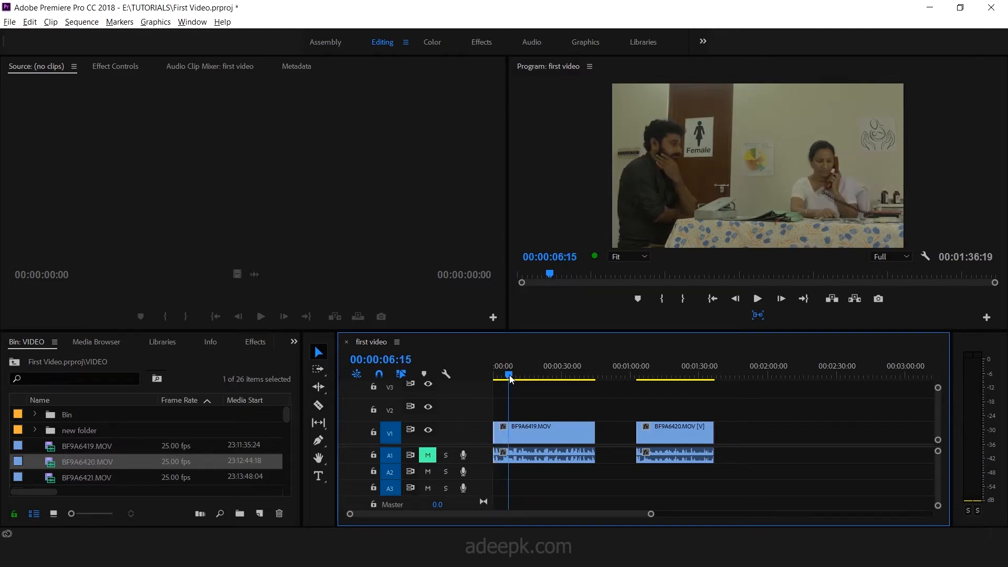
Step: Ripple delete the empty gap between BF9A6419.MOV and BF9A6420.MOV
{"action": "right_click", "coordinate": [609, 432]}
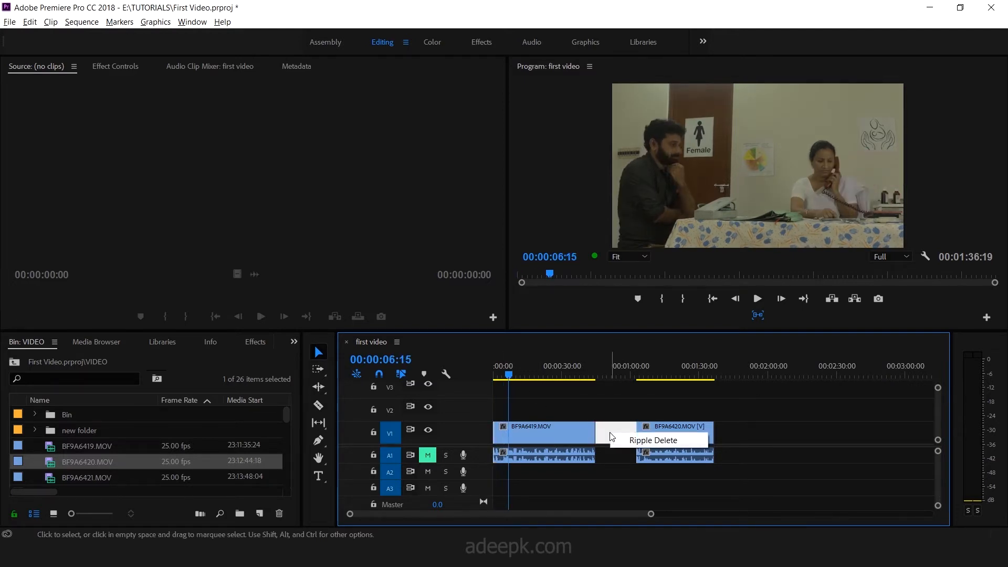
{"action": "left_click", "coordinate": [613, 439]}
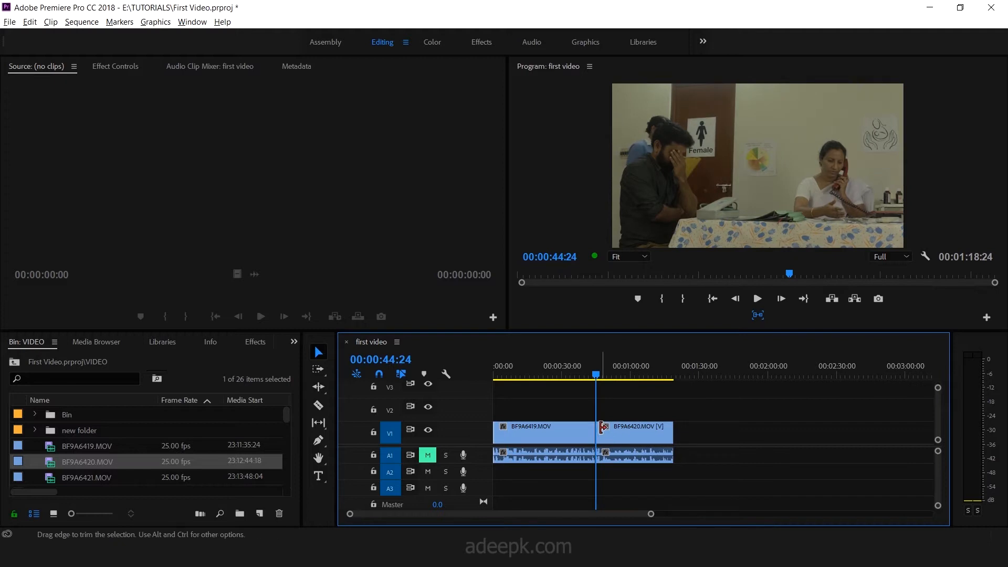
{"action": "left_click_drag", "start_coordinate": [600, 428], "coordinate": [602, 430]}
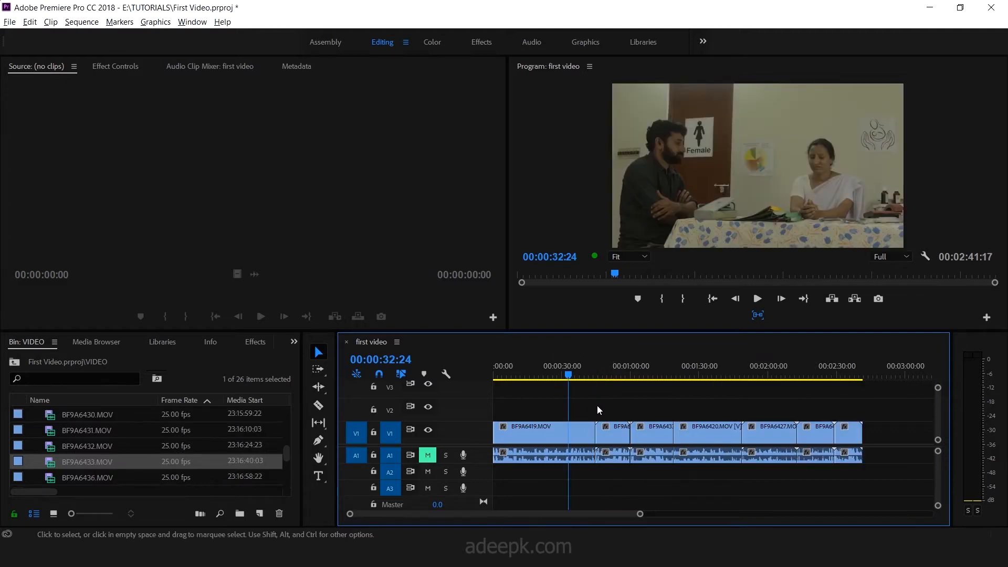
Step: Try moving BF9A6420.MOV and the three clips after it about 24 seconds toward the sequence end, and undo the move
{"action": "left_click_drag", "start_coordinate": [703, 409], "coordinate": [862, 436]}
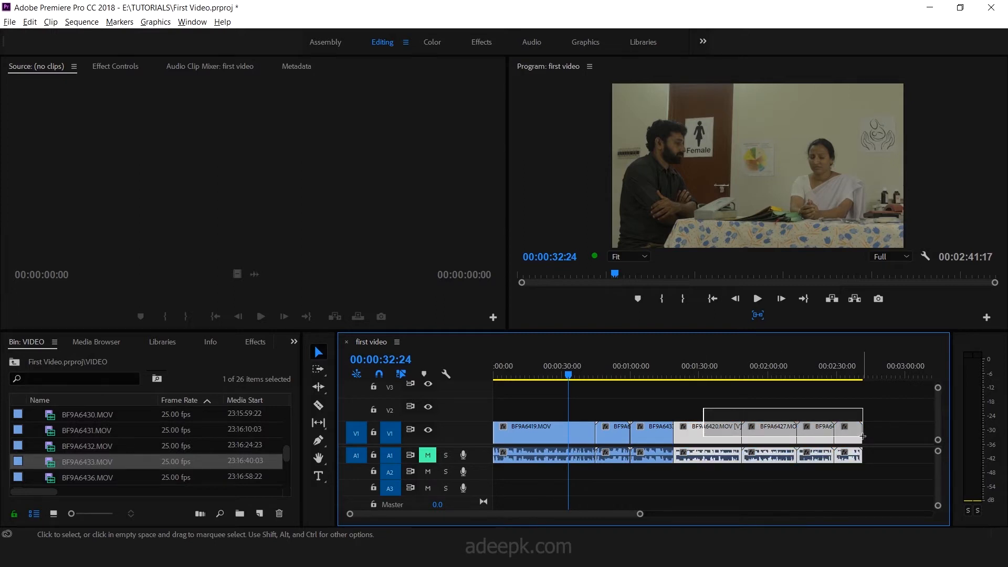
{"action": "left_click_drag", "start_coordinate": [719, 436], "coordinate": [769, 442]}
{"action": "key", "text": "ctrl+s"}
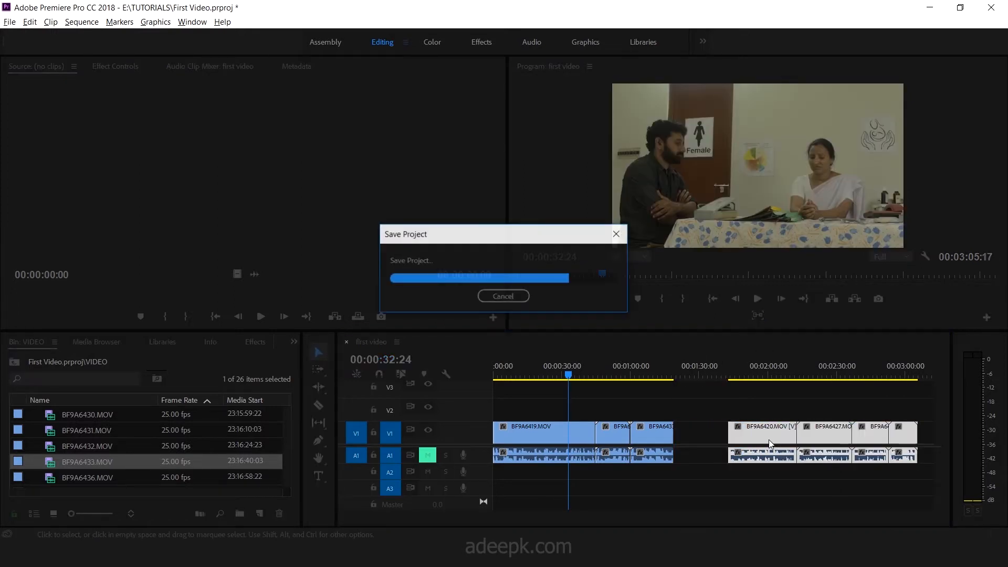
{"action": "key", "text": "ctrl+z"}
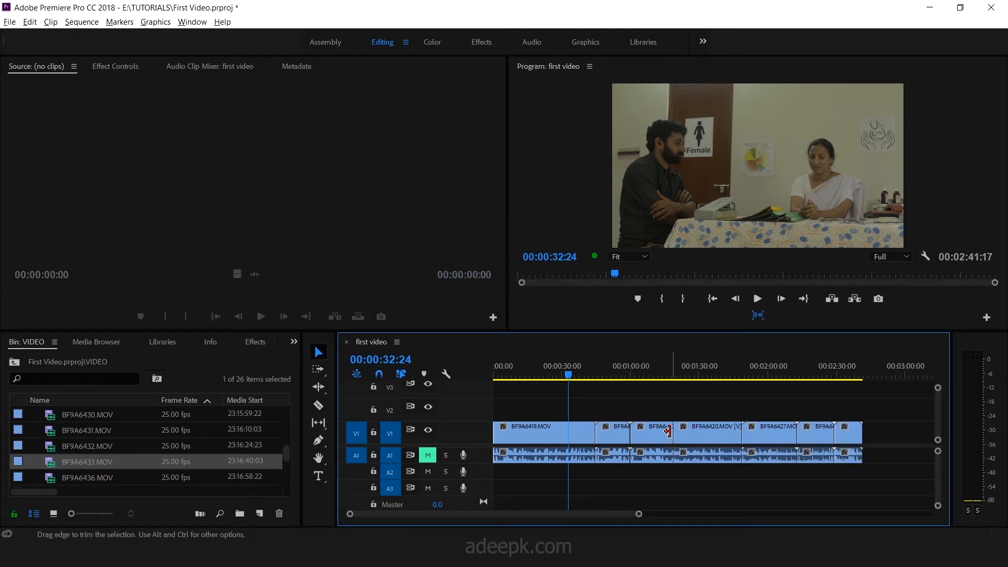
Step: Use the Track Select Forward Tool to move BF9A6420.MOV and all following clips about 16 seconds toward the sequence end
{"action": "left_click", "coordinate": [320, 371]}
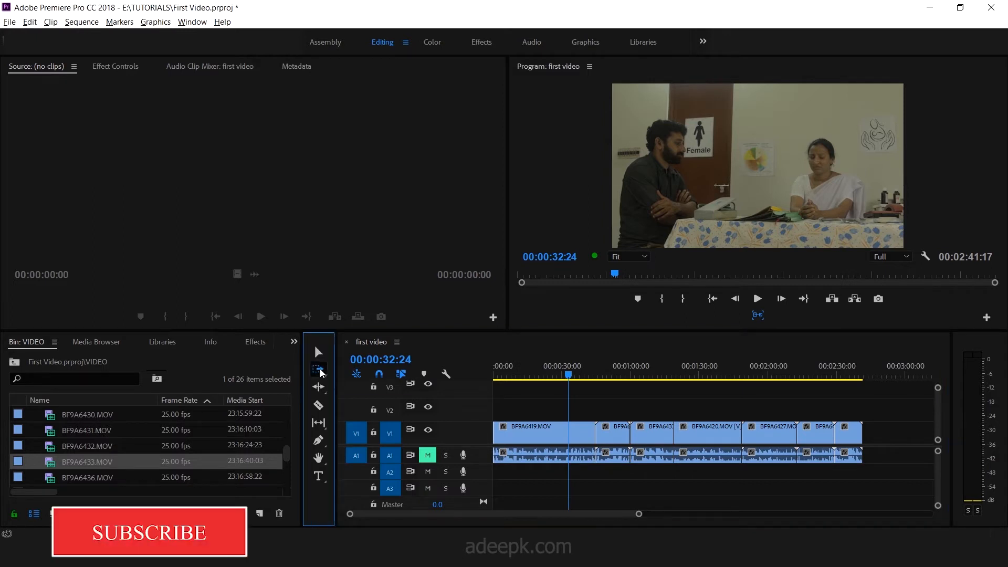
{"action": "left_click", "coordinate": [321, 371]}
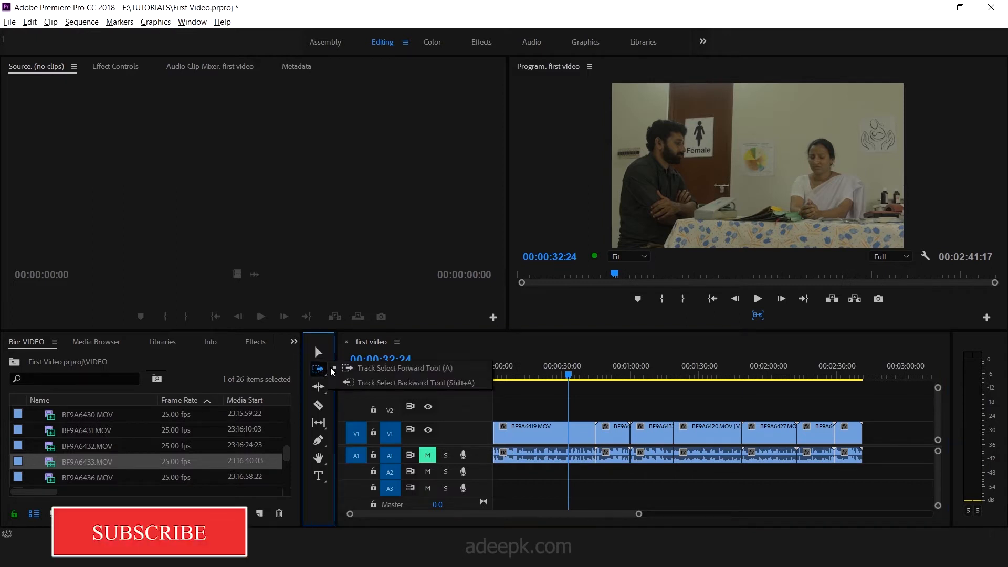
{"action": "left_click", "coordinate": [374, 369]}
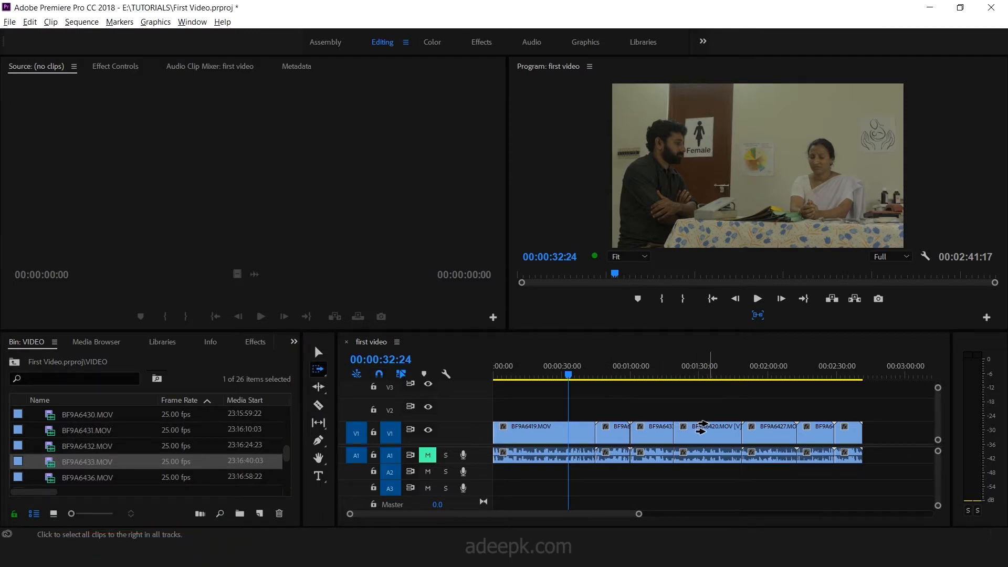
{"action": "left_click_drag", "start_coordinate": [700, 429], "coordinate": [741, 431]}
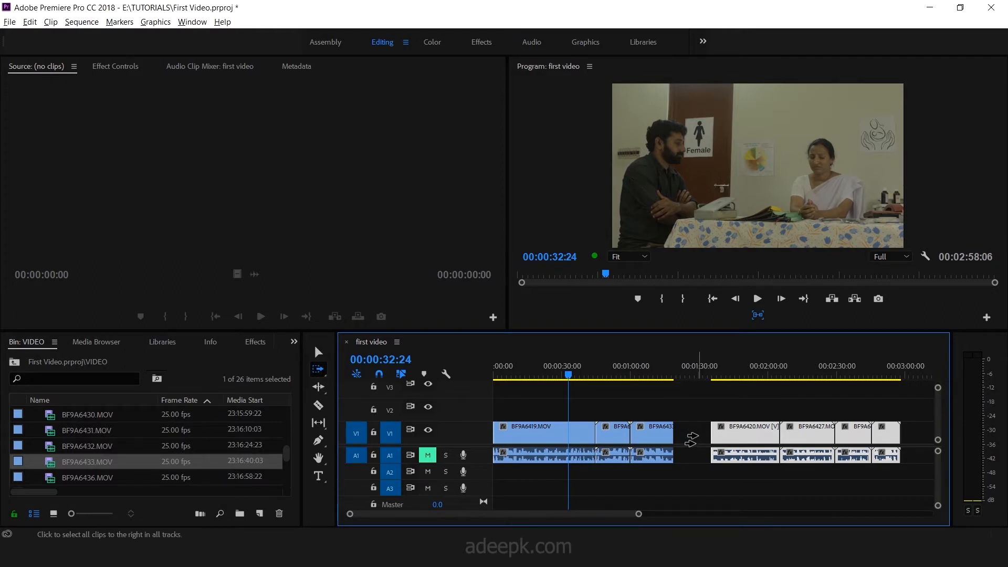
Step: Try moving the third clip and all clips before it with the Track Select Backward Tool
{"action": "left_click", "coordinate": [321, 372]}
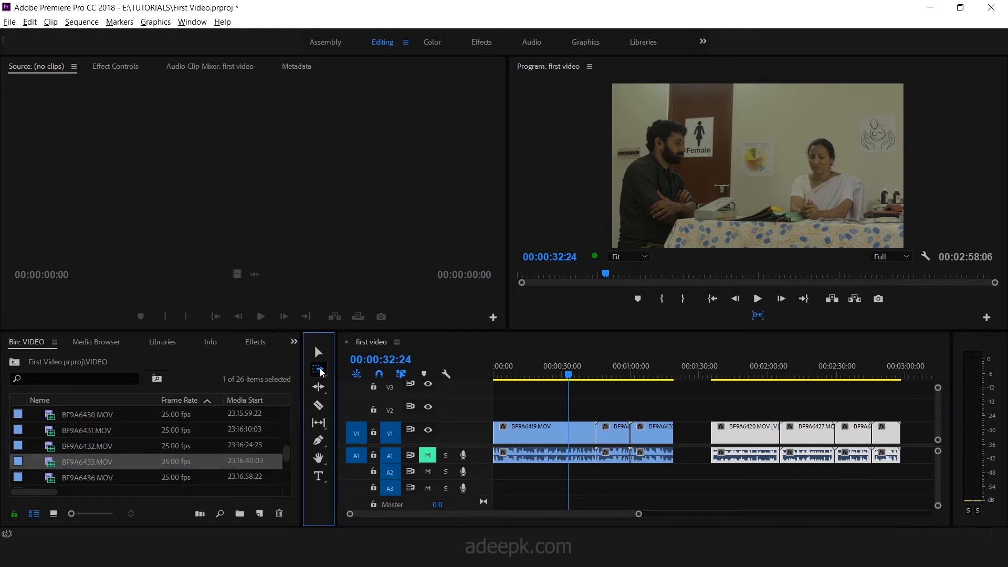
{"action": "left_click", "coordinate": [360, 381]}
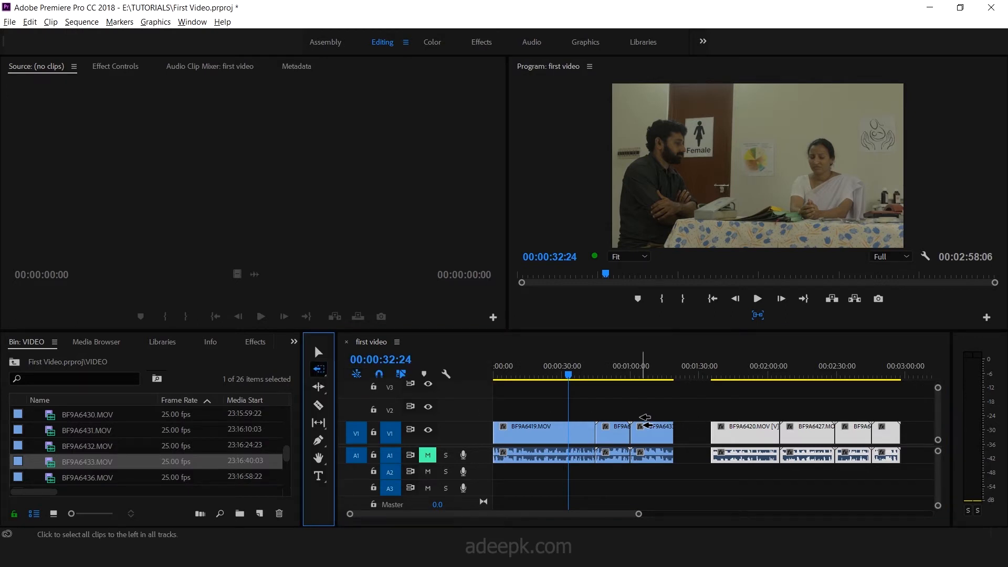
{"action": "mouse_move", "coordinate": [652, 428]}
{"action": "left_mouse_down"}
{"action": "mouse_move", "coordinate": [679, 430]}
{"action": "mouse_move", "coordinate": [635, 430]}
{"action": "left_mouse_up"}
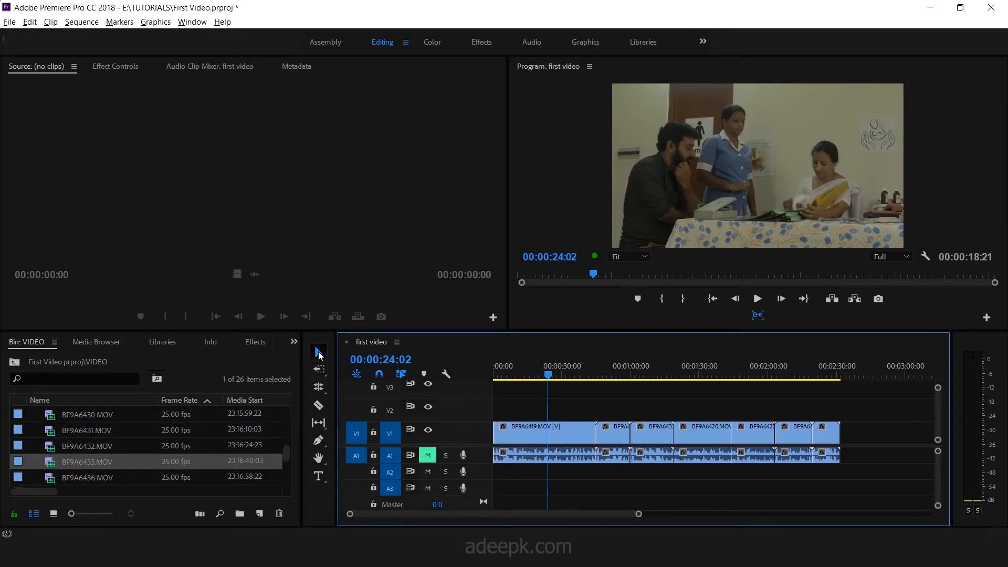
Step: Try trimming BF9A6419.MOV to end at 00:00:33:04 and ripple deleting the gap behind it, and undo both edits
{"action": "left_click", "coordinate": [318, 353]}
{"action": "left_click_drag", "start_coordinate": [592, 436], "coordinate": [568, 436]}
{"action": "key", "text": "ctrl+s"}
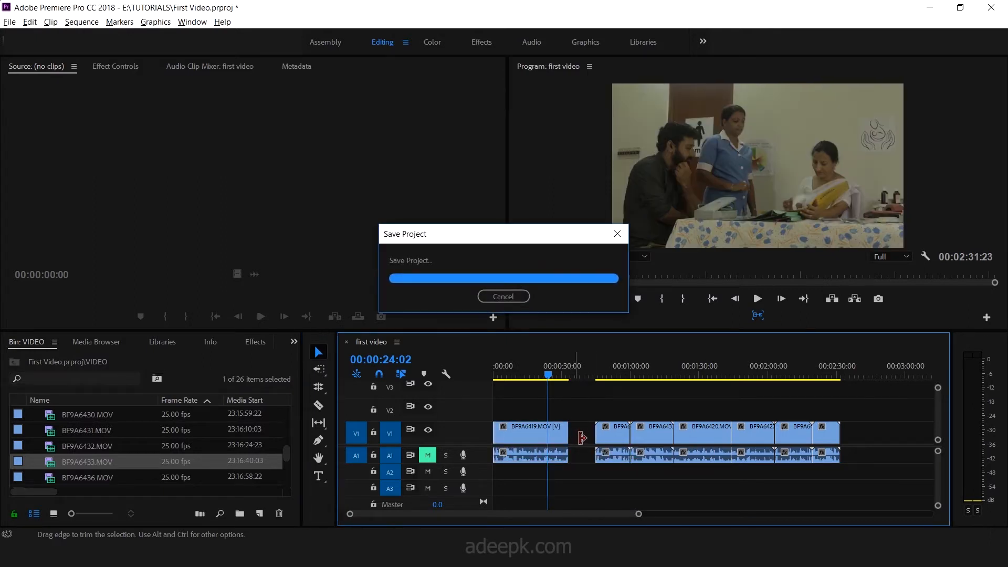
{"action": "right_click", "coordinate": [579, 436]}
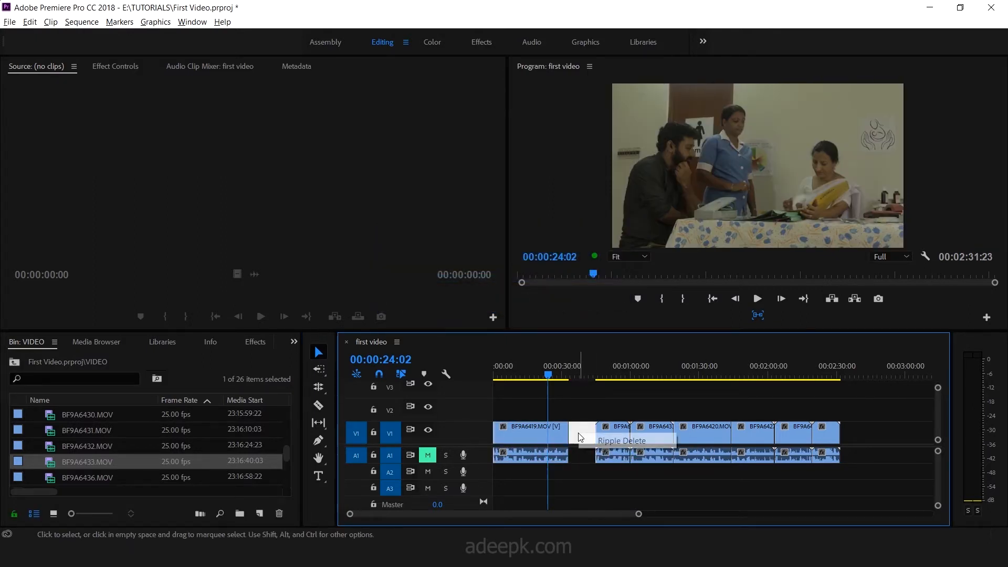
{"action": "left_click", "coordinate": [584, 440]}
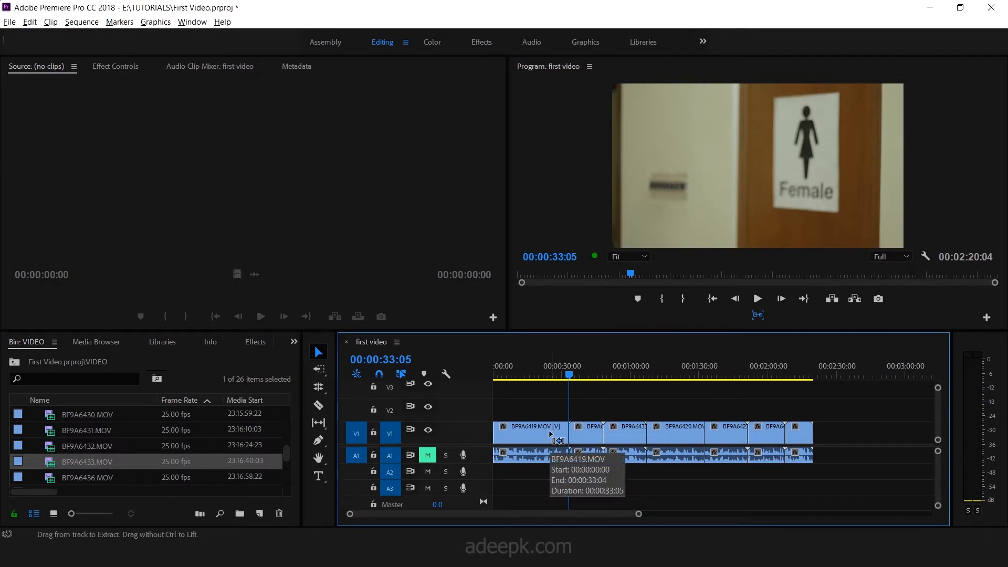
{"action": "key", "text": "ctrl+z"}
{"action": "key", "text": "ctrl+z"}
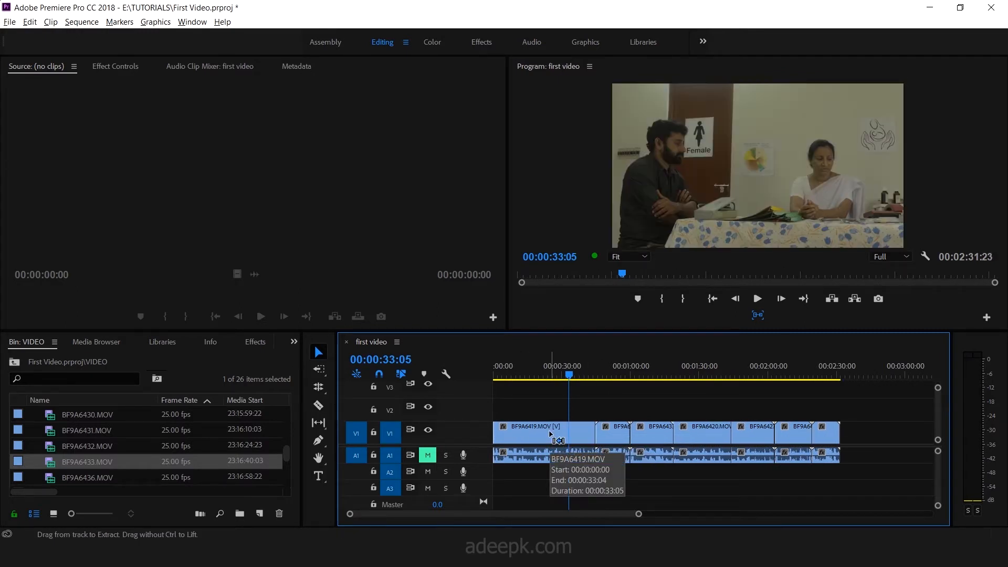
Step: Try the Ripple Edit Tool on the end of BF9A6419.MOV and the start of BF9A6432.MOV, and undo both trims
{"action": "left_click_drag", "start_coordinate": [321, 388], "coordinate": [348, 387]}
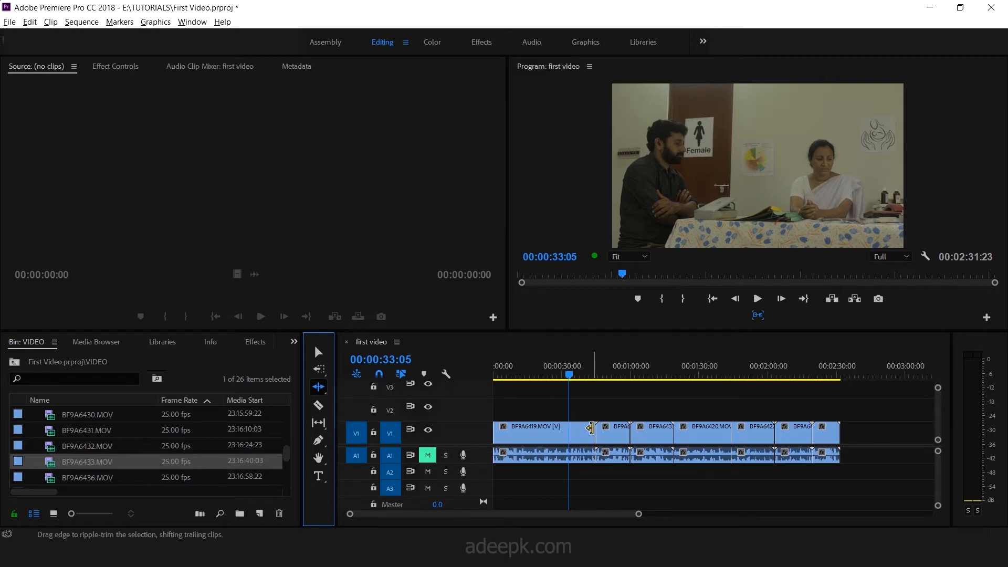
{"action": "left_click_drag", "start_coordinate": [591, 428], "coordinate": [567, 429]}
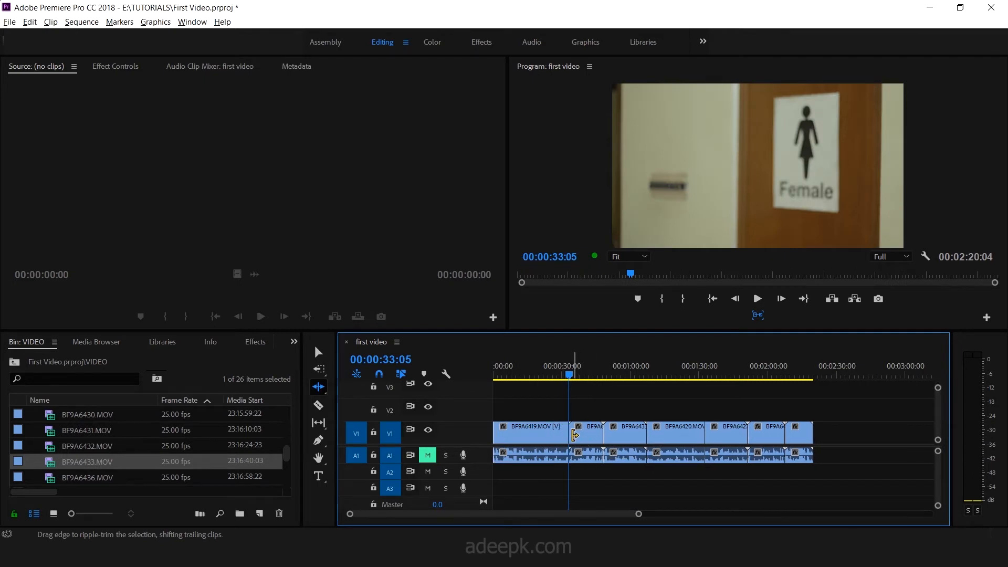
{"action": "left_click_drag", "start_coordinate": [574, 434], "coordinate": [584, 434]}
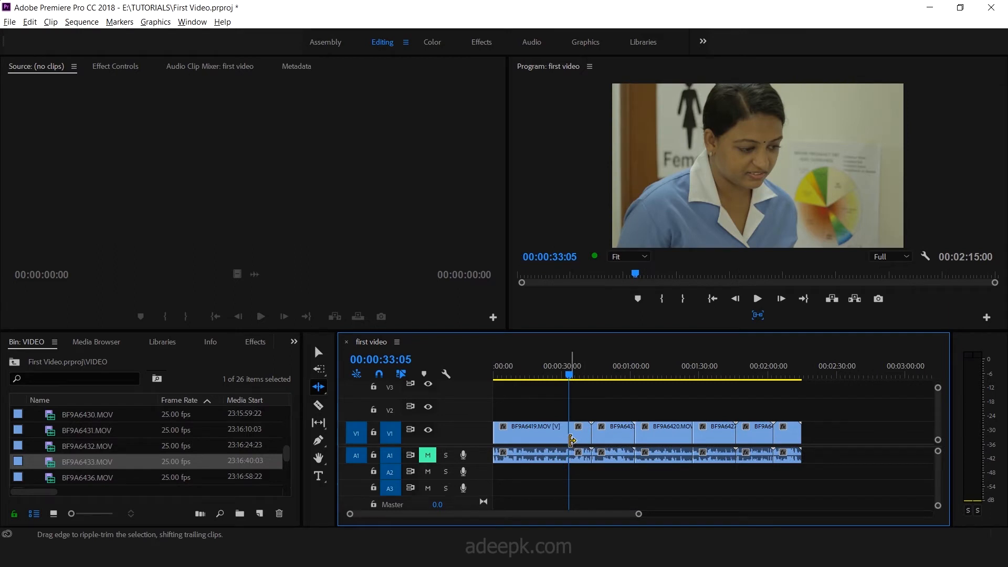
{"action": "key", "text": "ctrl+z"}
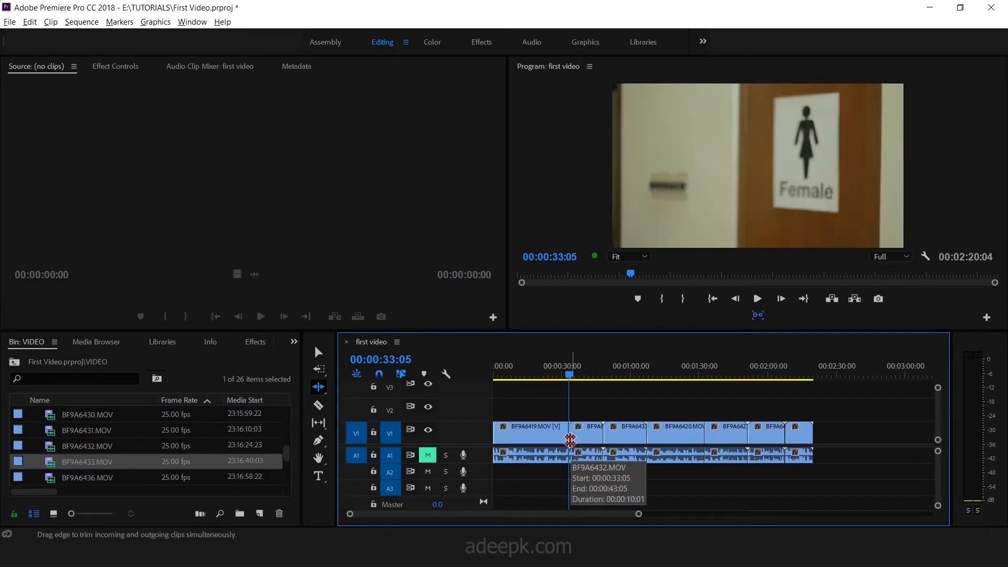
{"action": "key", "text": "ctrl+z"}
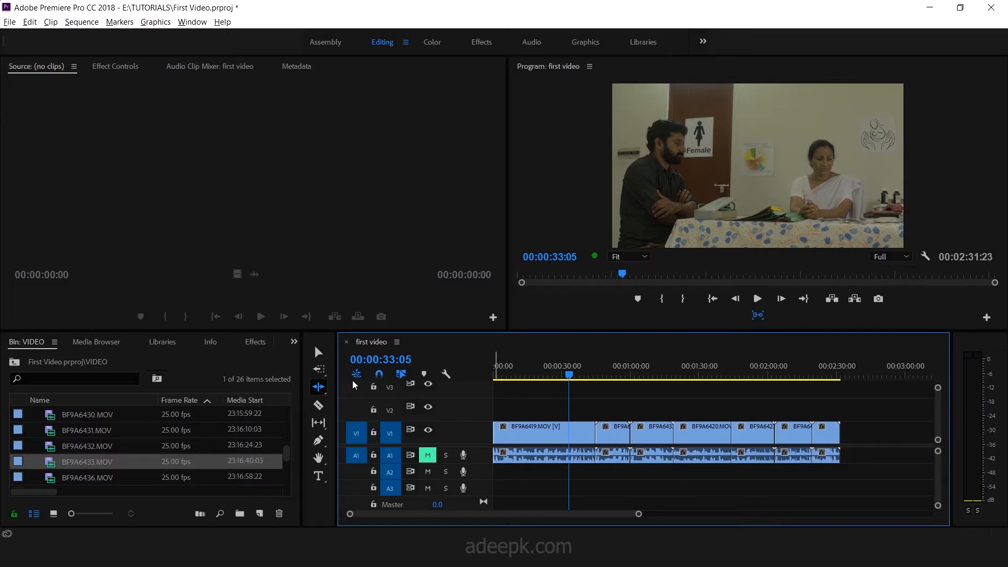
Step: Use the Rolling Edit Tool to move the cut between BF9A6420.MOV and BF9A6427.MOV so BF9A6420.MOV ends at 00:01:39:02
{"action": "left_click", "coordinate": [319, 387]}
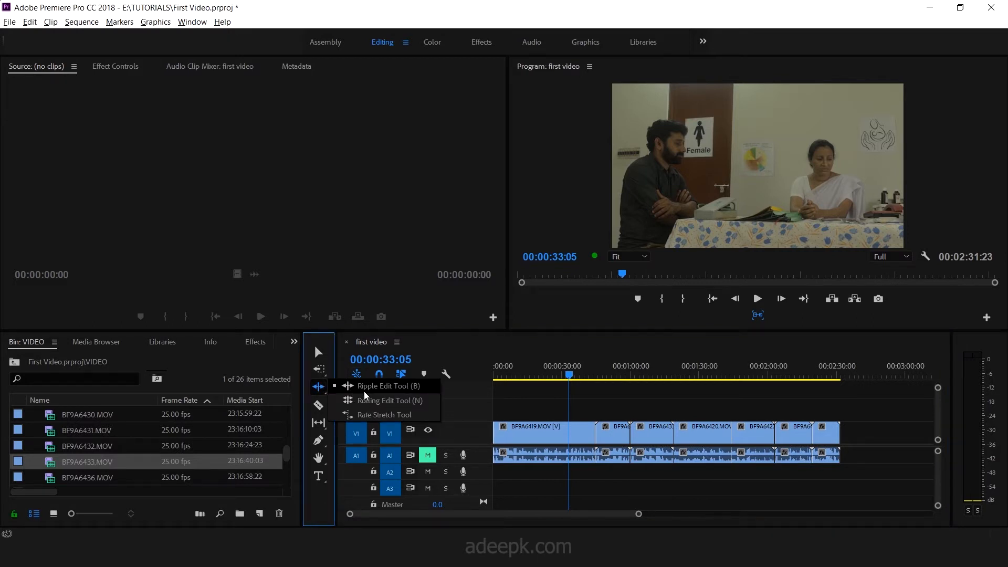
{"action": "left_click", "coordinate": [367, 400]}
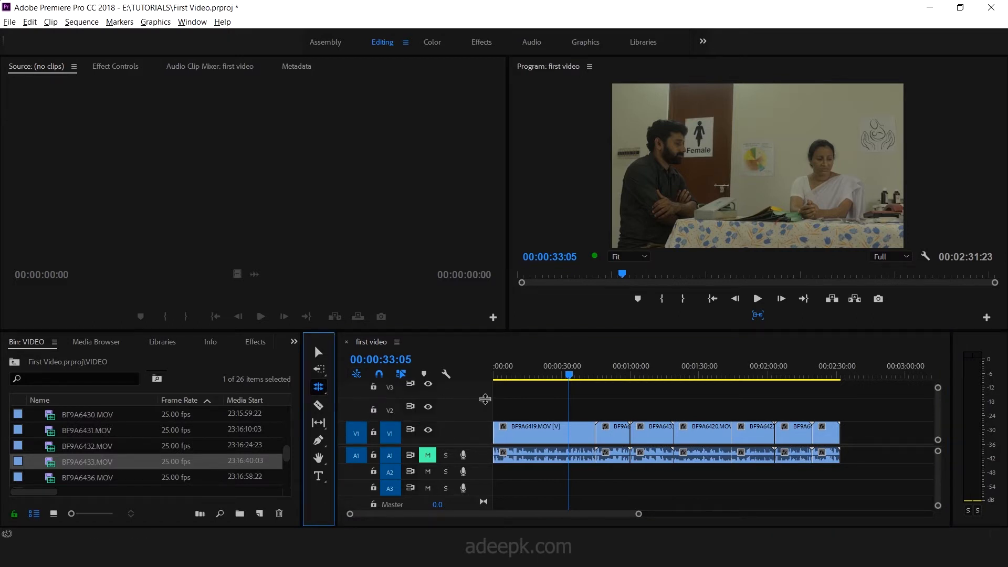
{"action": "left_click", "coordinate": [729, 433]}
{"action": "mouse_move", "coordinate": [726, 434]}
{"action": "left_mouse_down"}
{"action": "mouse_move", "coordinate": [747, 432]}
{"action": "mouse_move", "coordinate": [718, 434]}
{"action": "left_mouse_up"}
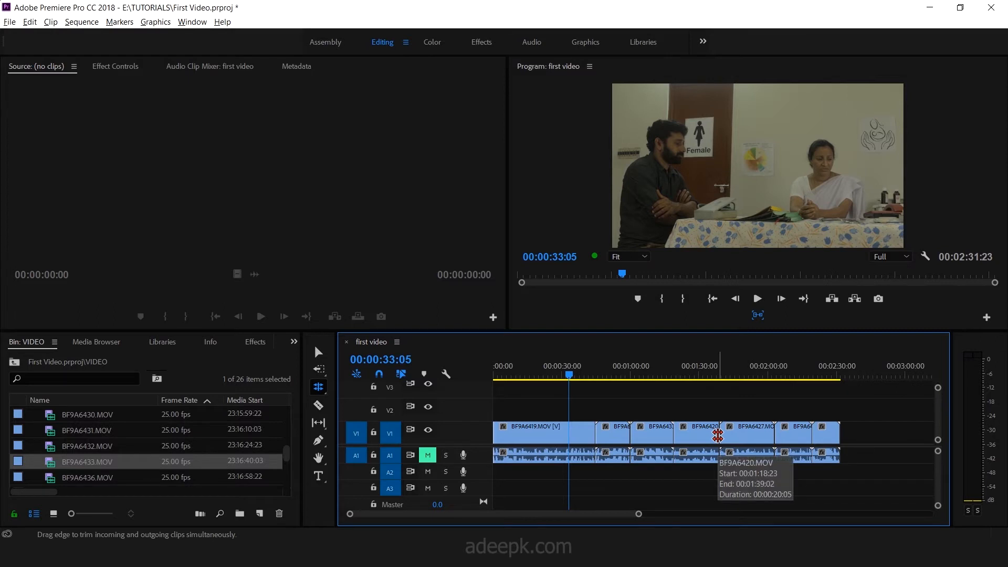
Step: Try stretching the last clip, BF9A6426.MOV, to 00:02:38:13 with the Rate Stretch Tool, play it back, and undo the stretch
{"action": "left_click", "coordinate": [324, 386]}
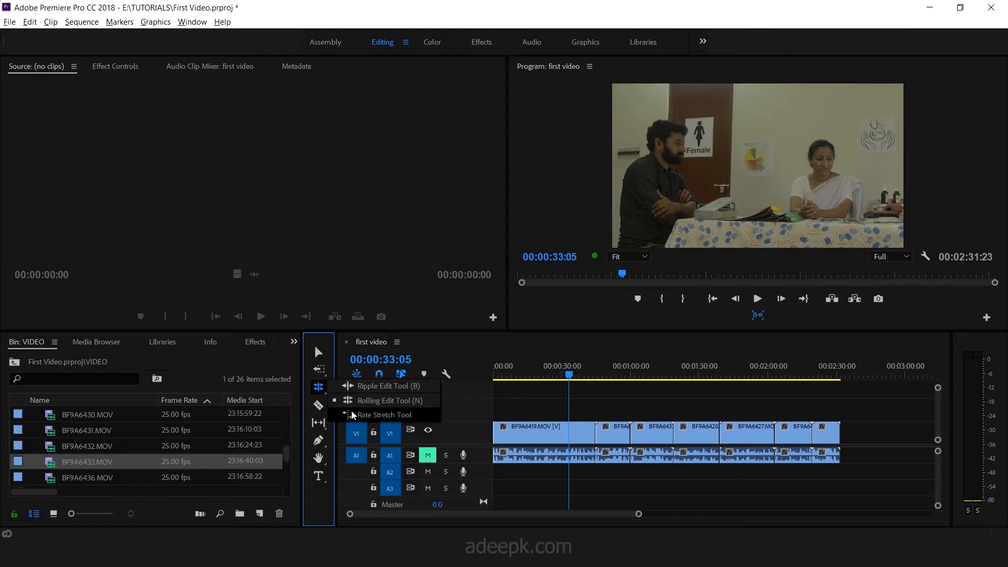
{"action": "left_click", "coordinate": [352, 415]}
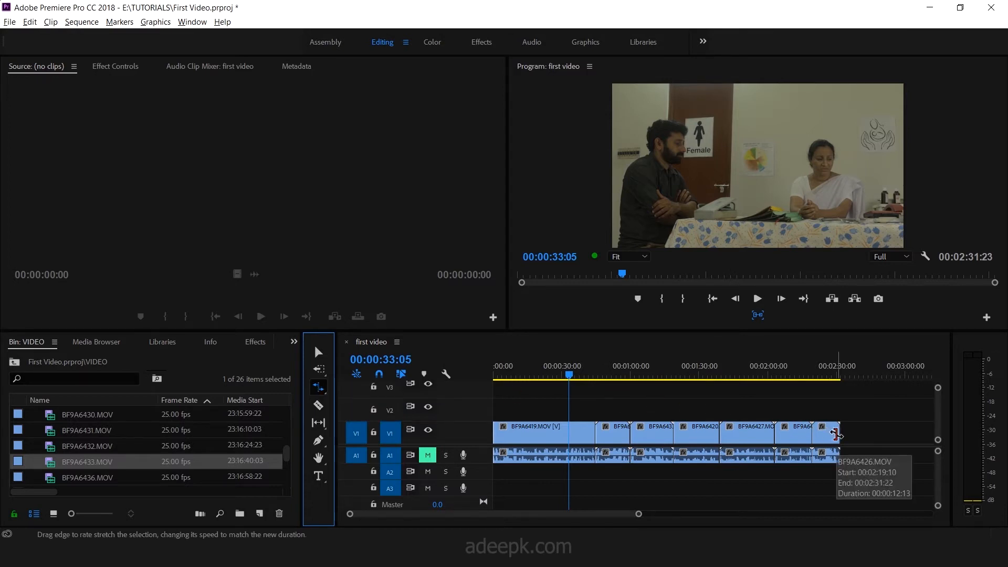
{"action": "left_click_drag", "start_coordinate": [835, 434], "coordinate": [854, 435]}
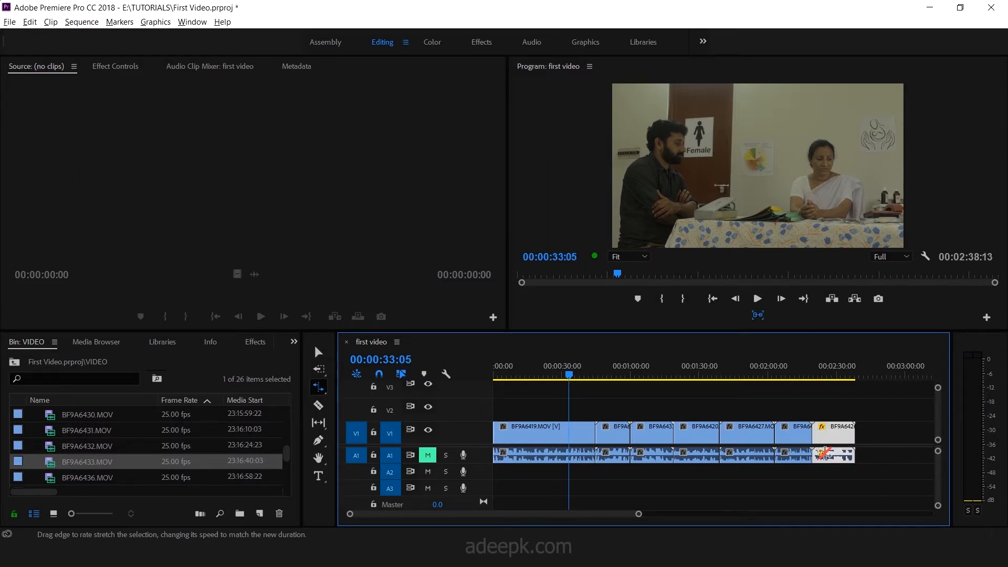
{"action": "left_click_drag", "start_coordinate": [818, 376], "coordinate": [824, 376]}
{"action": "key", "text": "space"}
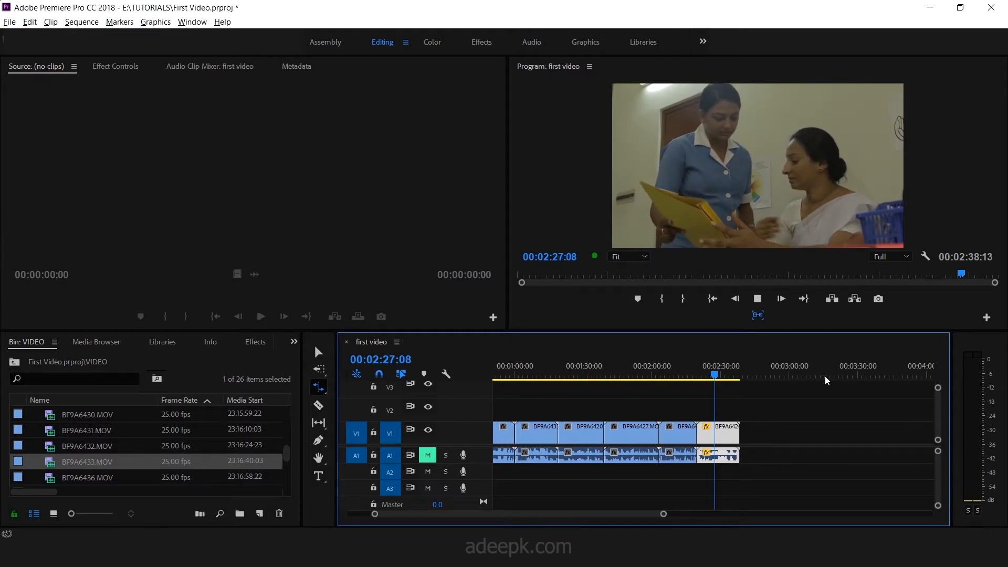
{"action": "key", "text": "ctrl+z"}
{"action": "left_click", "coordinate": [704, 374]}
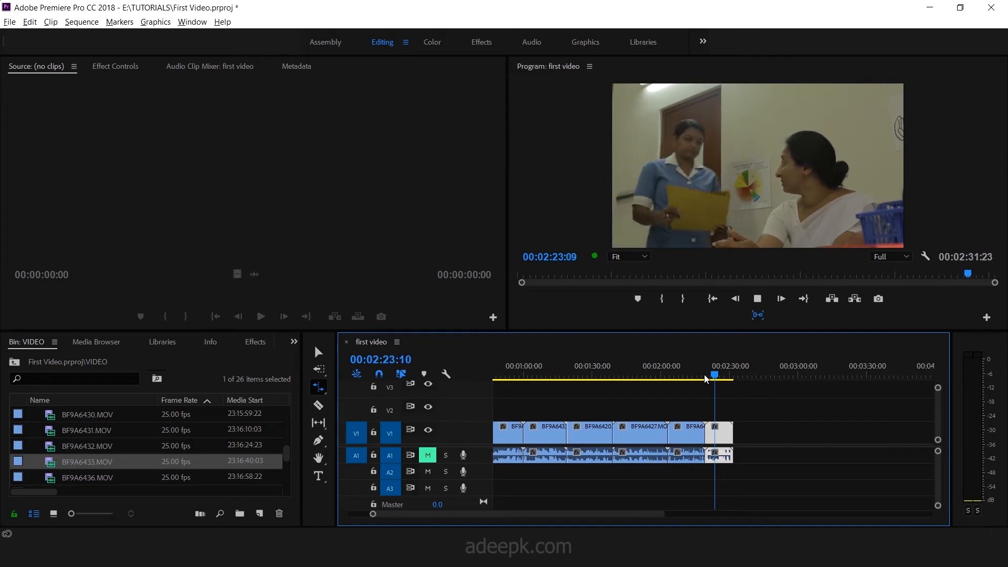
Step: Try stretching BF9A6426.MOV to end at 00:02:44:06 with the Rate Stretch Tool, play it back, and undo the stretch
{"action": "key", "text": "space"}
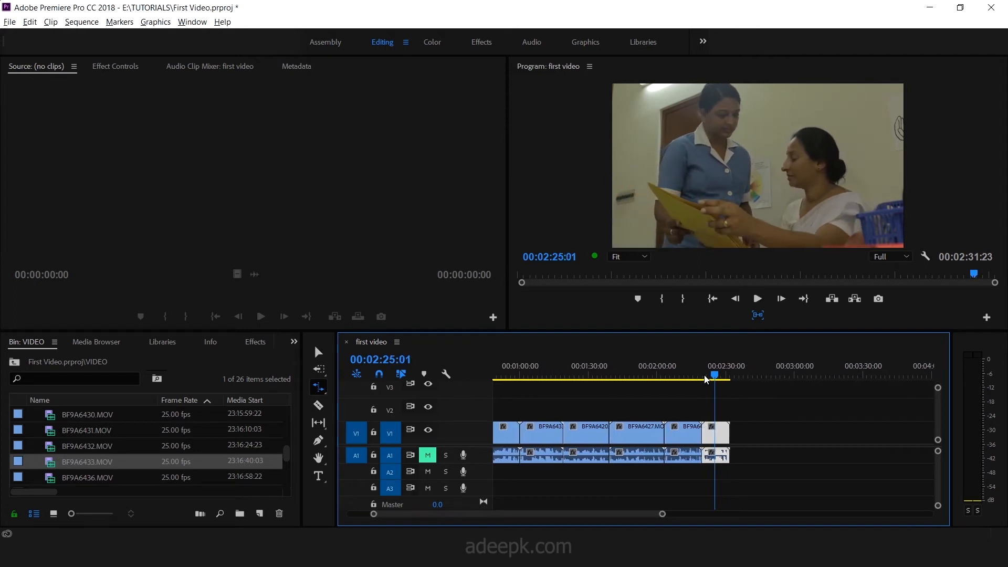
{"action": "left_click_drag", "start_coordinate": [728, 423], "coordinate": [757, 423]}
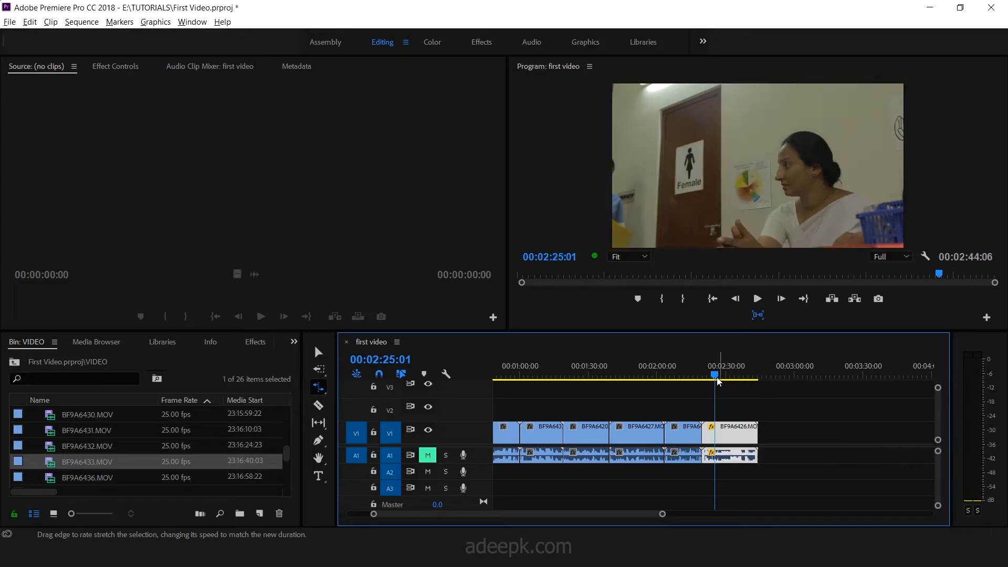
{"action": "key", "text": "space"}
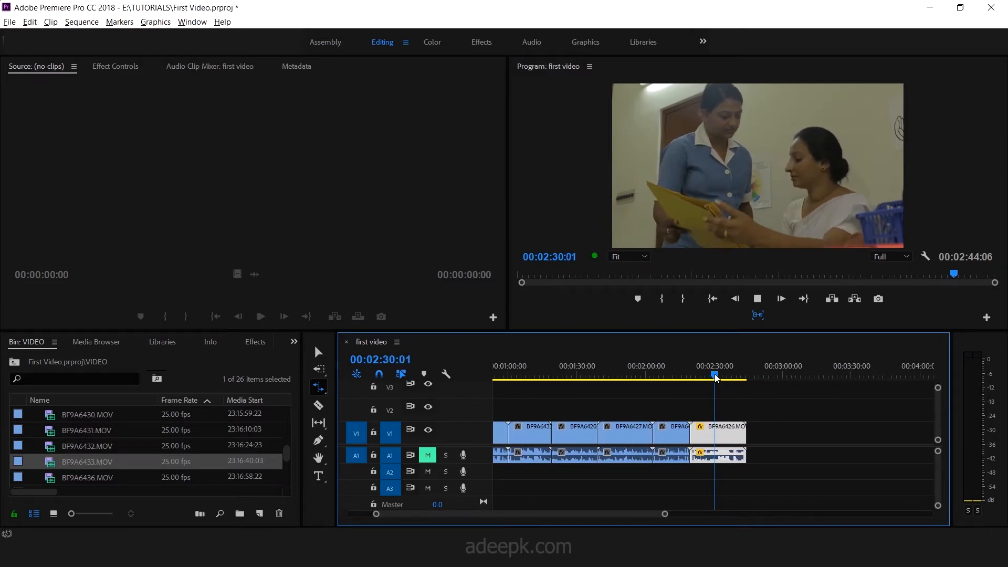
{"action": "key", "text": "space"}
{"action": "key", "text": "w"}
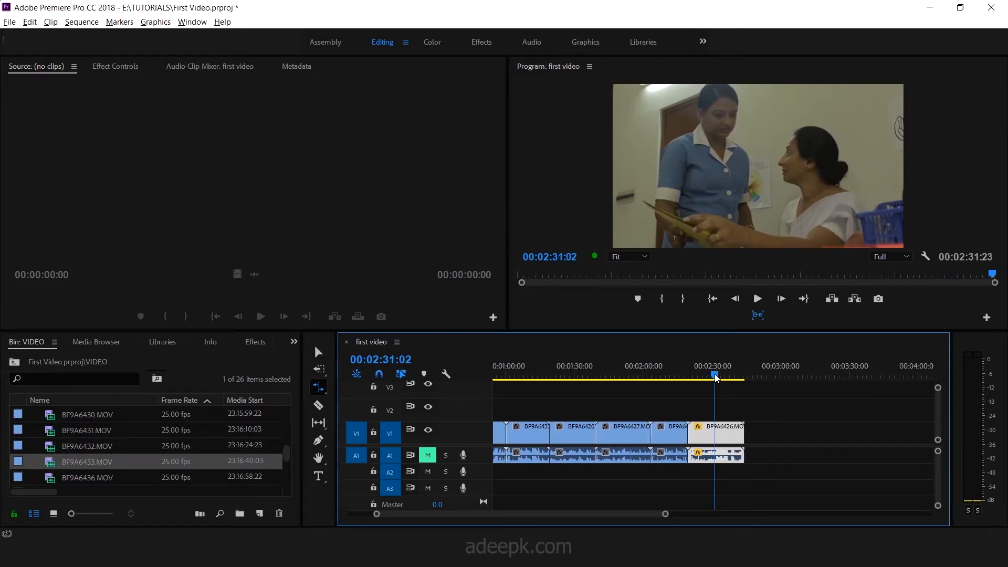
Step: Use the Rate Stretch Tool to compress the last clip to end at 00:02:25:22, and play it back from its start
{"action": "left_click_drag", "start_coordinate": [715, 426], "coordinate": [702, 429]}
{"action": "left_click", "coordinate": [689, 374]}
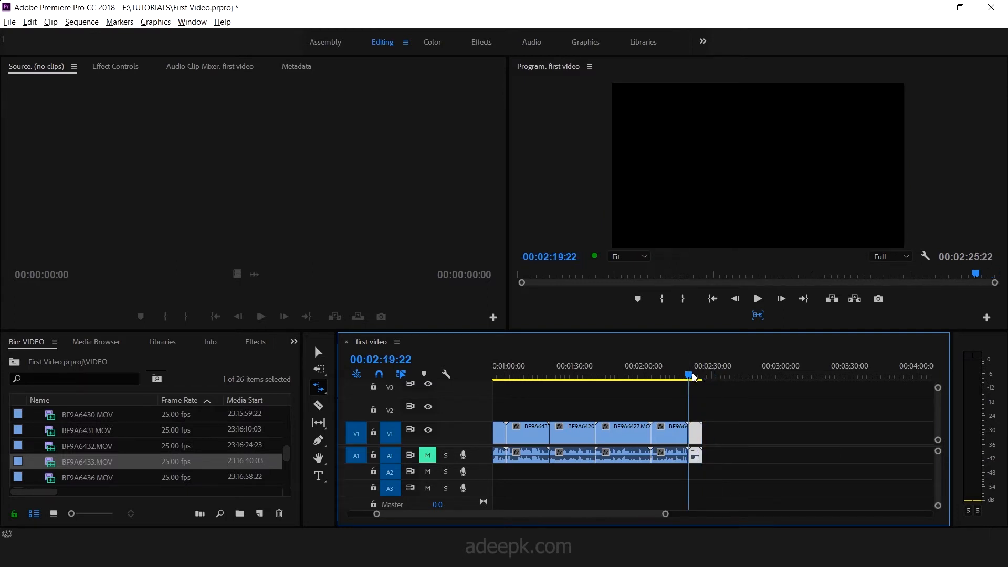
{"action": "left_click_drag", "start_coordinate": [692, 376], "coordinate": [694, 377]}
{"action": "key", "text": "space"}
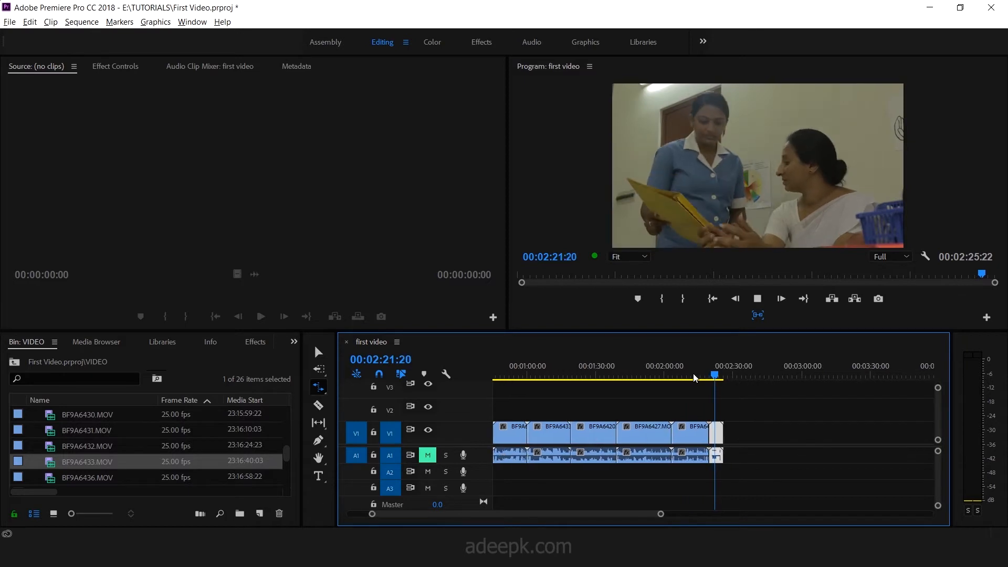
{"action": "key", "text": "space"}
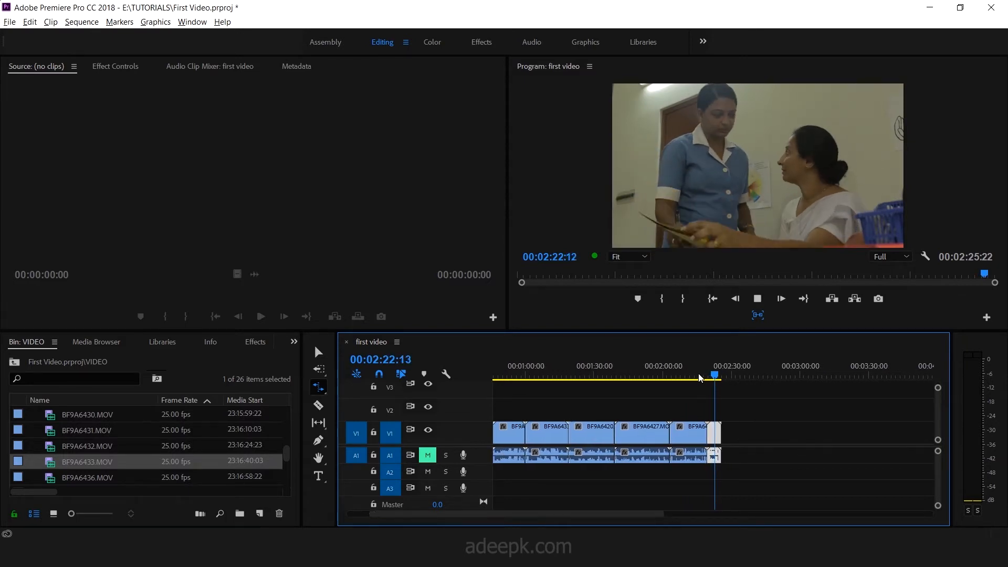
{"action": "left_click_drag", "start_coordinate": [714, 377], "coordinate": [710, 375]}
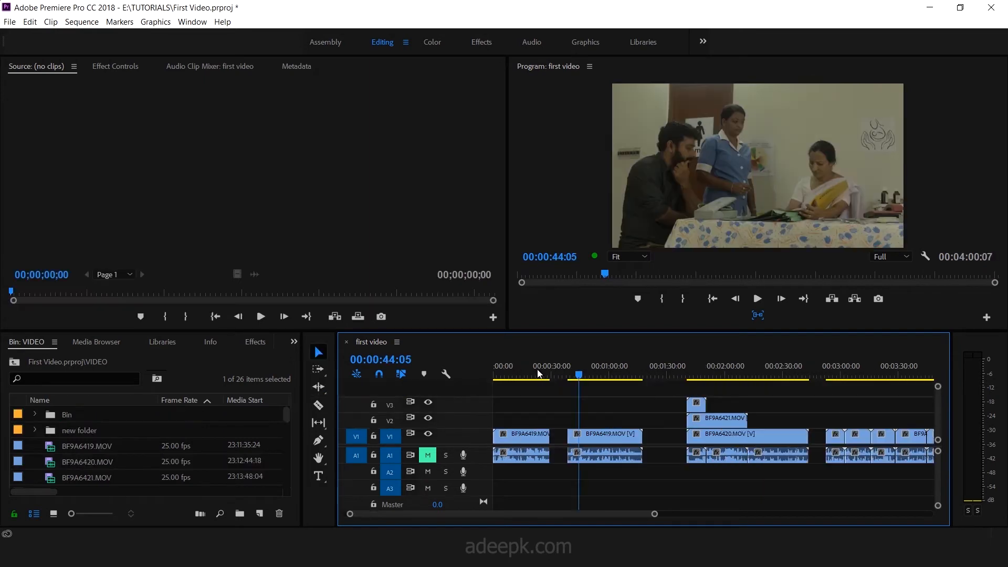
Step: Split the second BF9A6419.MOV clip at about 00:00:48:15 and 00:01:05:07 with the Razor Tool
{"action": "left_click", "coordinate": [319, 406]}
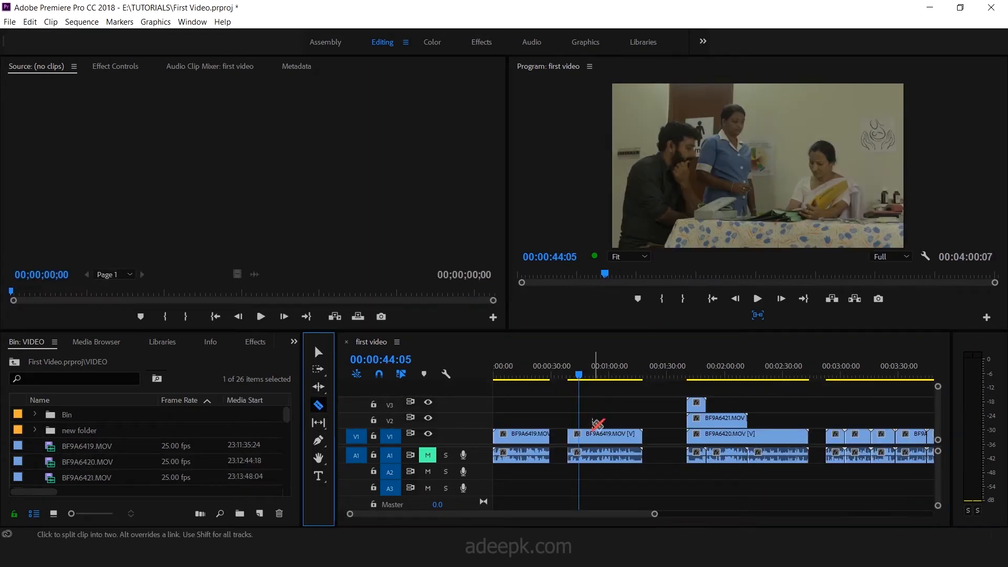
{"action": "left_click", "coordinate": [586, 434]}
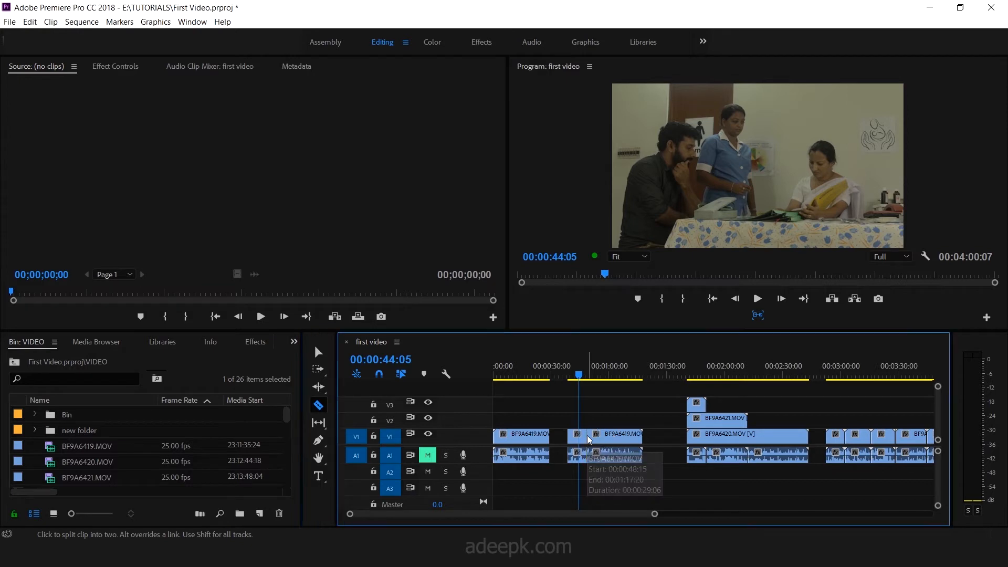
{"action": "left_click", "coordinate": [620, 436]}
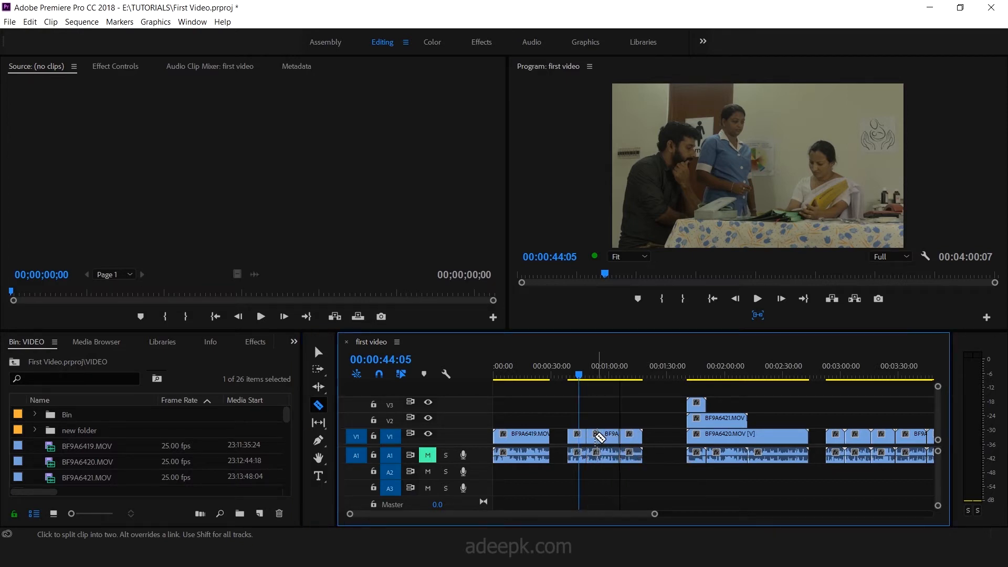
Step: Move the middle piece of the split BF9A6419.MOV clip up to track V2 and delete the last piece
{"action": "key", "text": "v"}
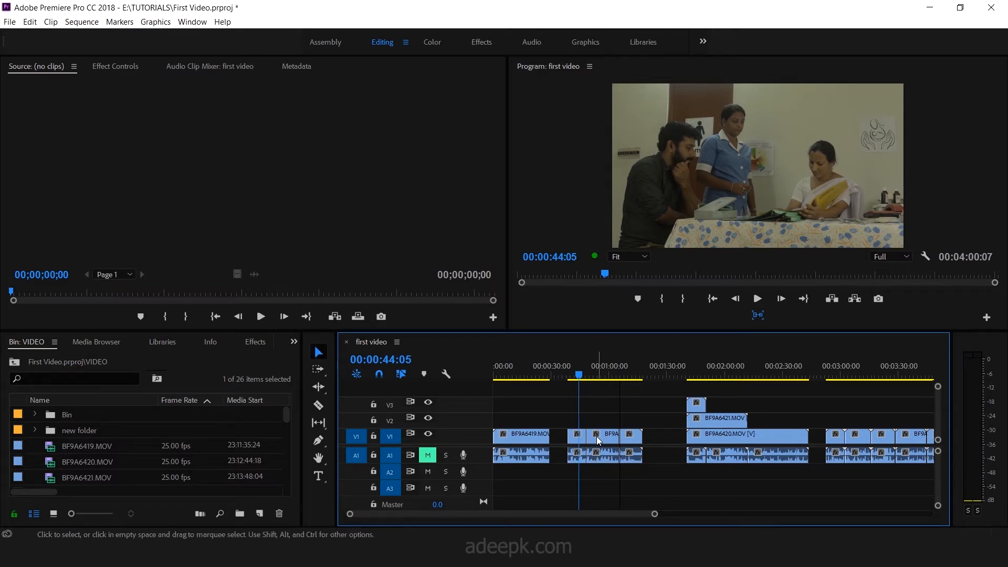
{"action": "left_click_drag", "start_coordinate": [600, 440], "coordinate": [605, 420]}
{"action": "left_click", "coordinate": [635, 441]}
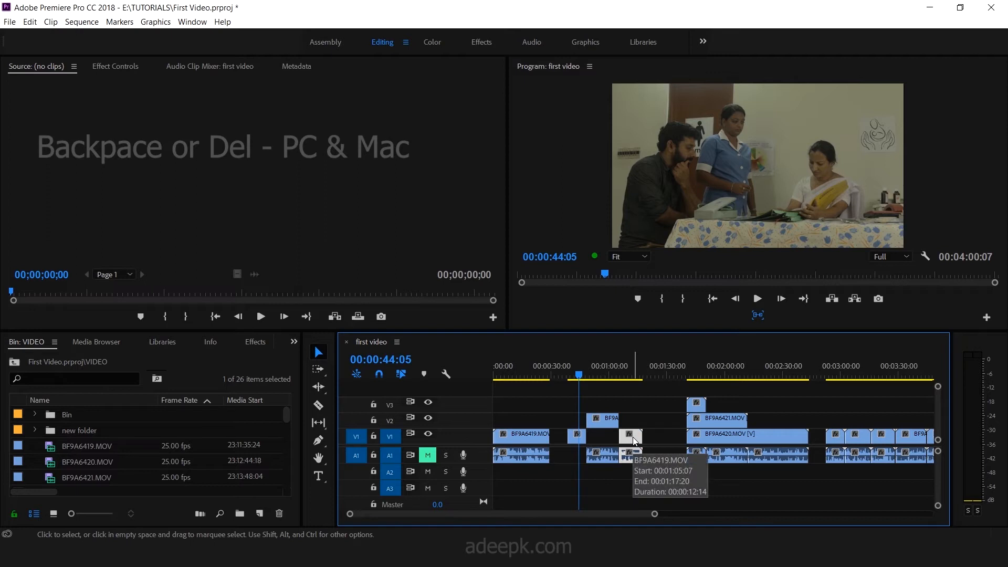
{"action": "key", "text": "Delete"}
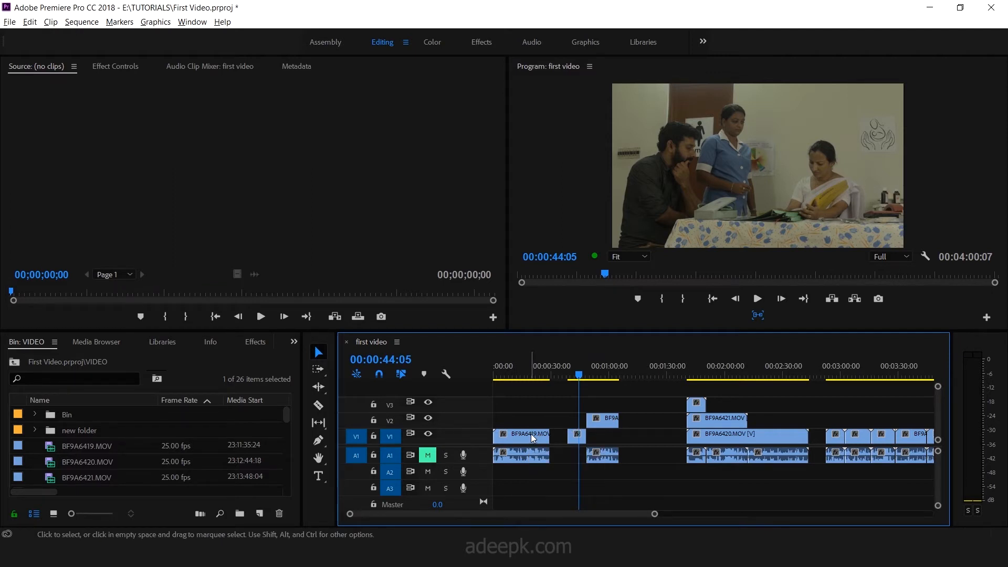
Step: Split only the video of the first BF9A6419.MOV clip at two points, leaving its audio uncut, and select the middle video piece
{"action": "key", "text": "alt"}
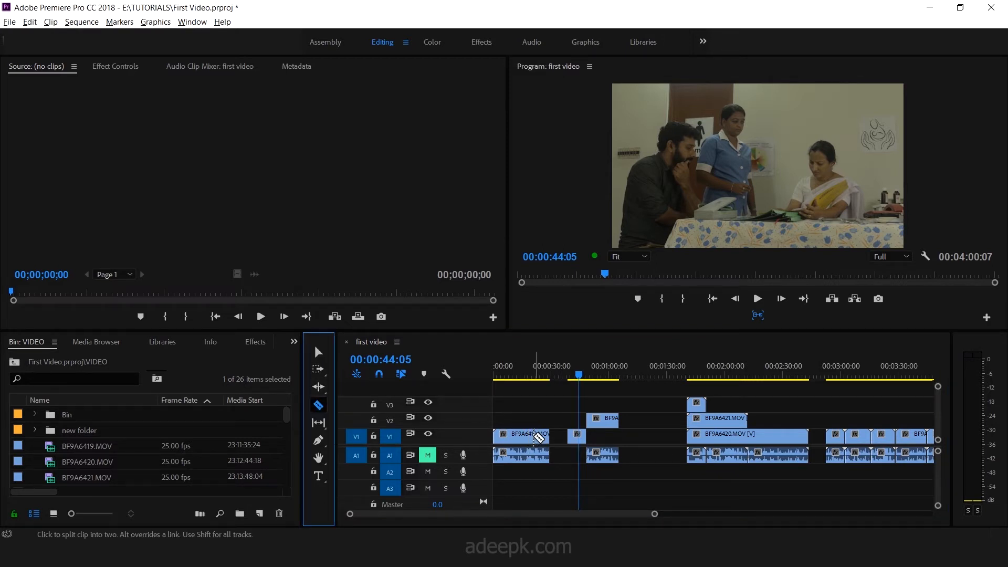
{"action": "left_click", "coordinate": [534, 437], "text": "alt"}
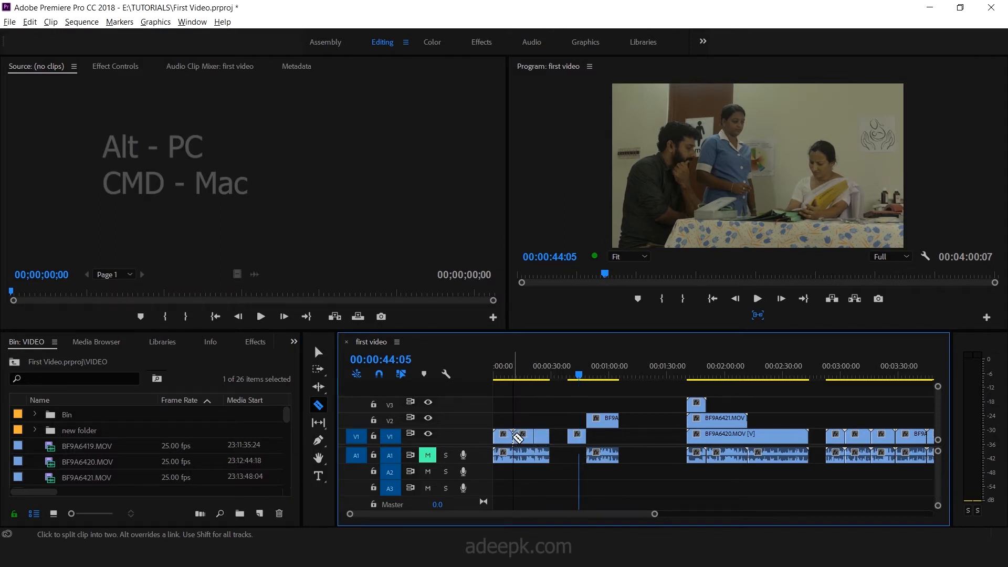
{"action": "left_click", "coordinate": [513, 435], "text": "alt"}
{"action": "key", "text": "v"}
{"action": "left_click", "coordinate": [523, 439]}
{"action": "mouse_move", "coordinate": [524, 439]}
{"action": "left_mouse_down"}
{"action": "mouse_move", "coordinate": [521, 418]}
{"action": "mouse_move", "coordinate": [543, 431]}
{"action": "mouse_move", "coordinate": [542, 419]}
{"action": "mouse_move", "coordinate": [540, 437]}
{"action": "mouse_move", "coordinate": [525, 437]}
{"action": "left_mouse_up"}
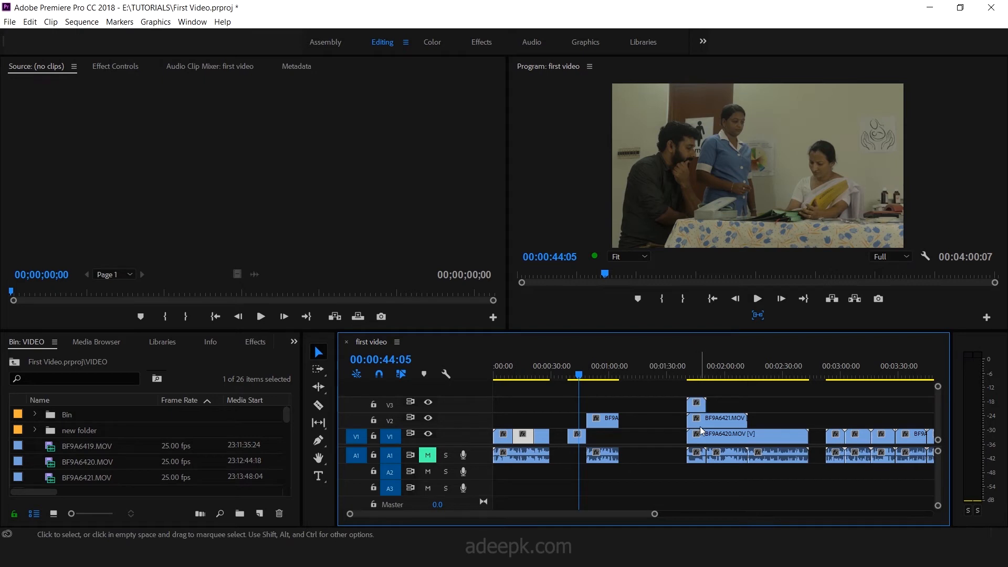
Step: Split the stacked clips on all tracks at once with the Razor Tool, midway through the short V3 clip
{"action": "left_click", "coordinate": [319, 405]}
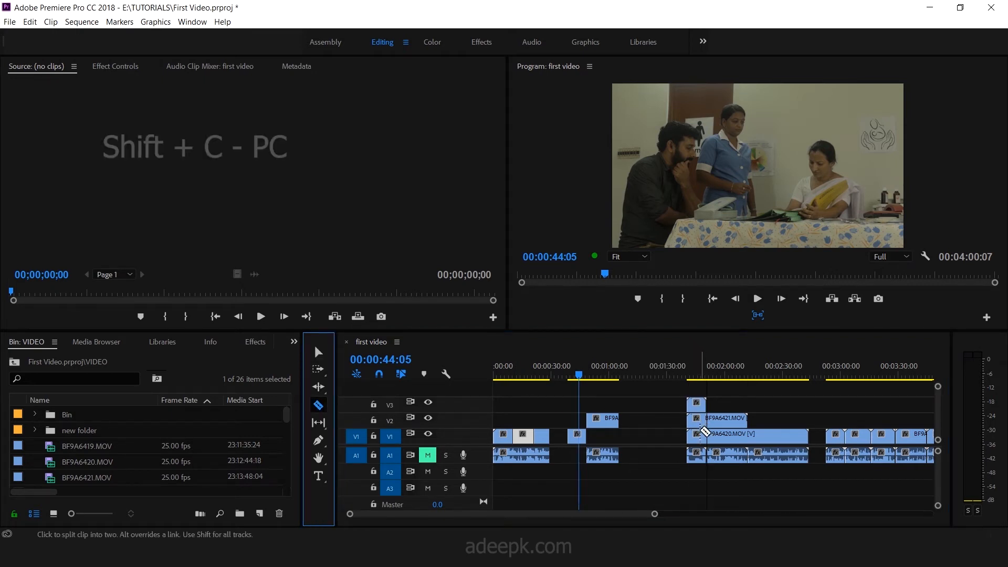
{"action": "key", "text": "shift"}
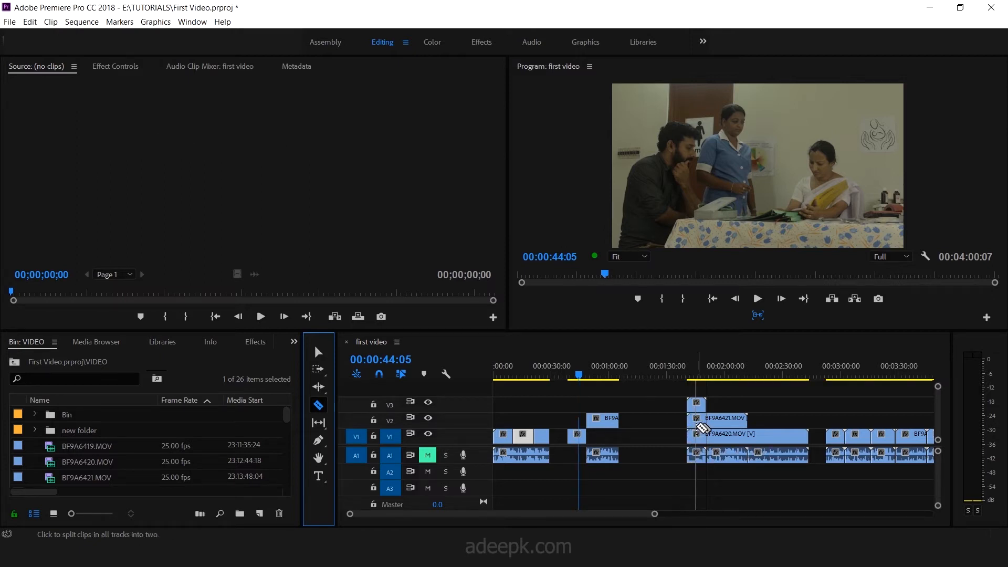
{"action": "left_click", "coordinate": [696, 427], "text": "shift"}
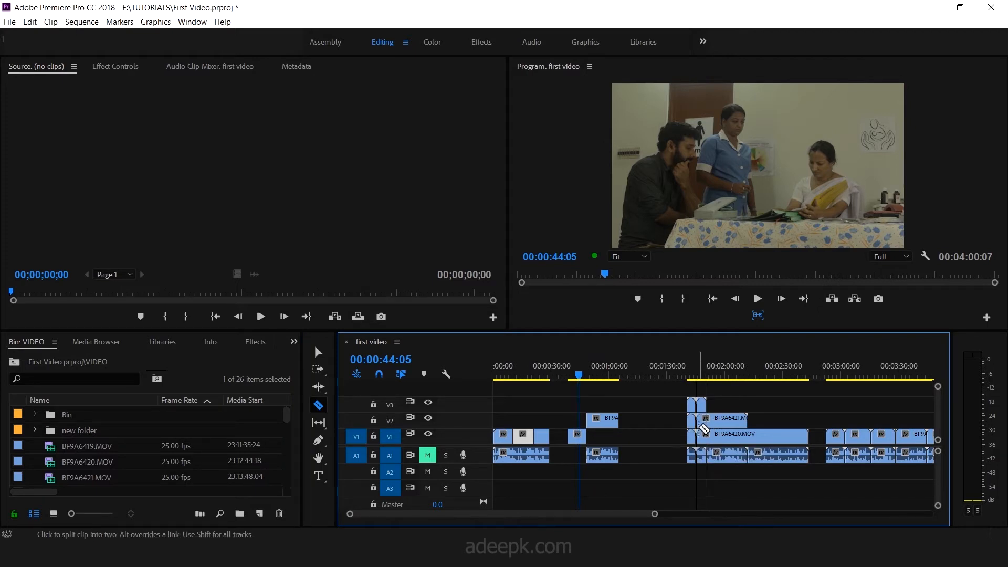
{"action": "key", "text": "v"}
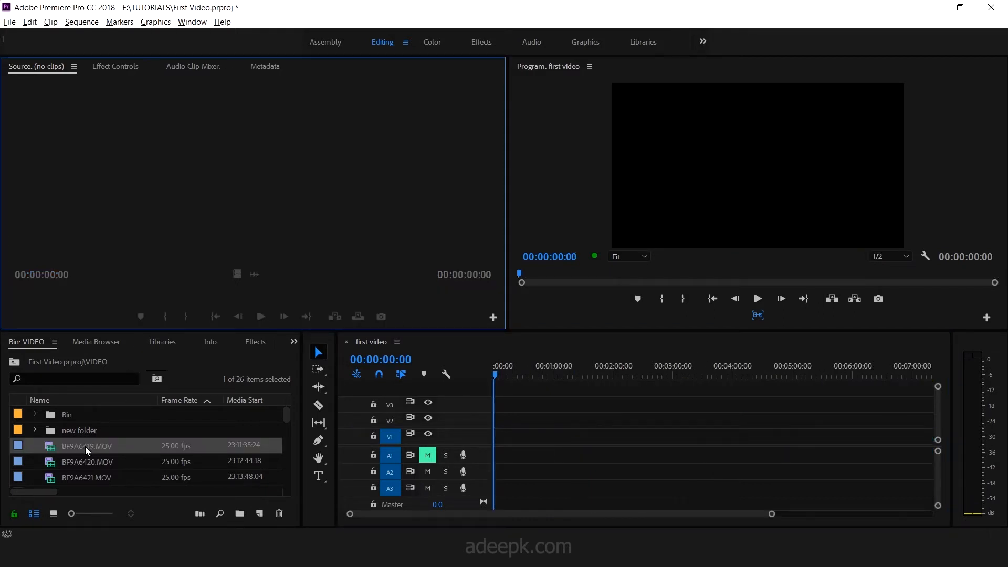
Step: Save the project and preview BF9A6419.MOV in the Source Monitor, stopping at 23:12:12:18
{"action": "key", "text": "ctrl+s"}
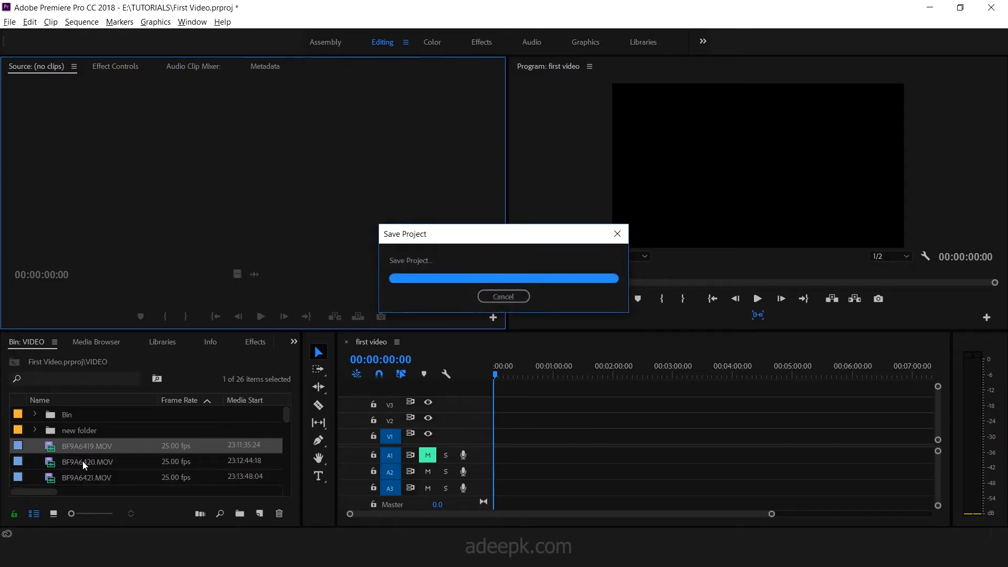
{"action": "double_click", "coordinate": [81, 445]}
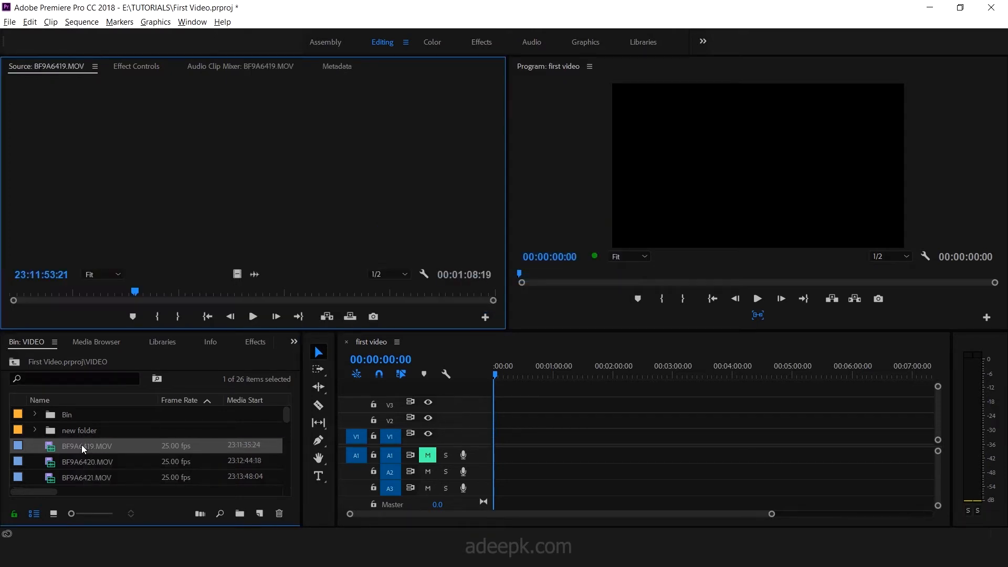
{"action": "left_click_drag", "start_coordinate": [134, 292], "coordinate": [240, 299]}
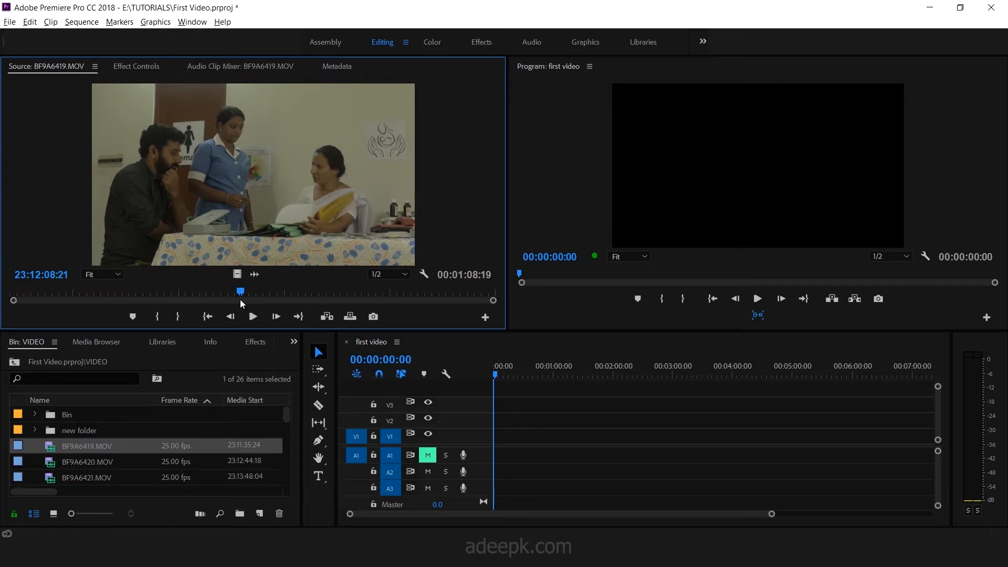
{"action": "key", "text": "space"}
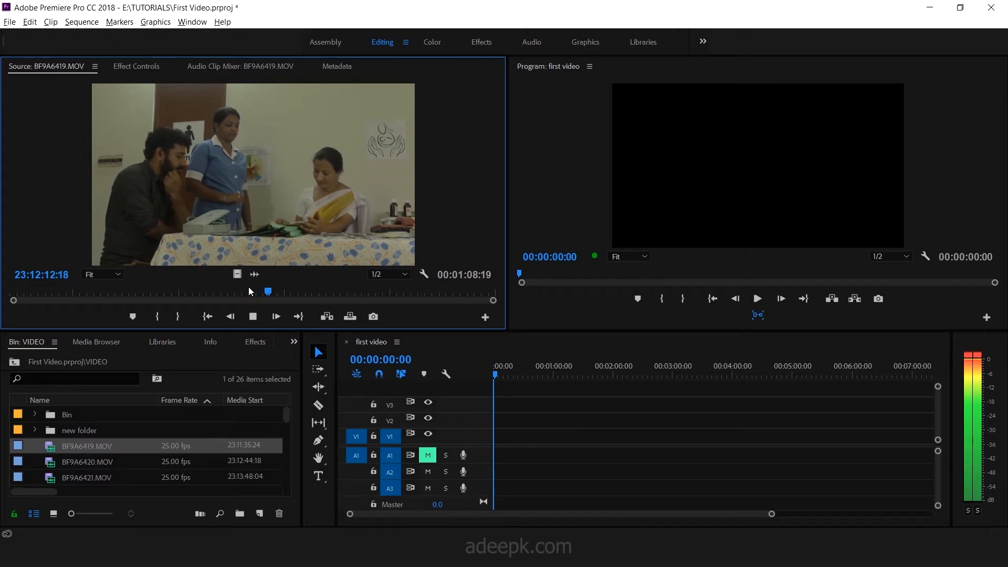
{"action": "key", "text": "space"}
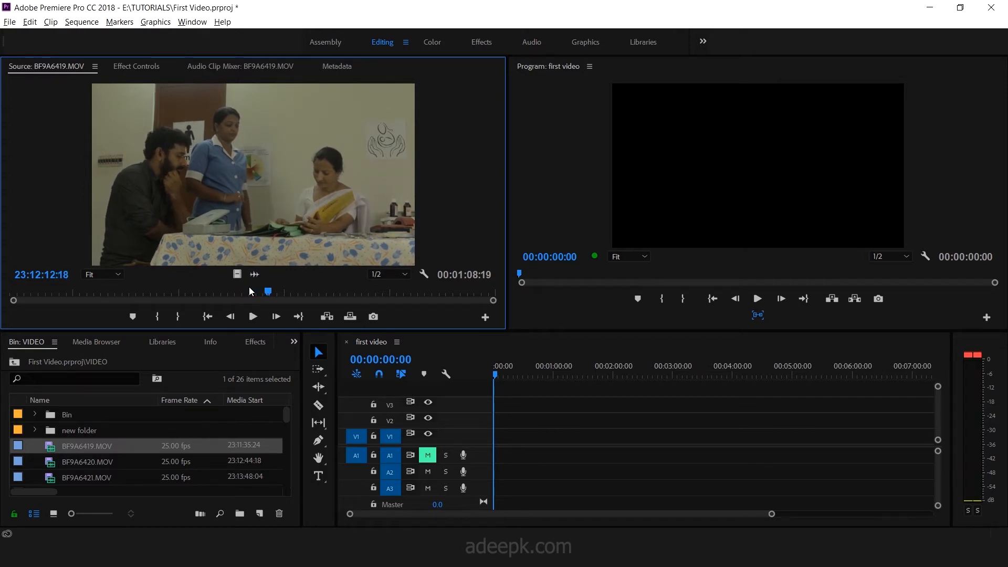
Step: Try adding source markers to BF9A6419.MOV at 23:12:12:18 and 23:12:17:22, and clear all markers
{"action": "left_click", "coordinate": [134, 317]}
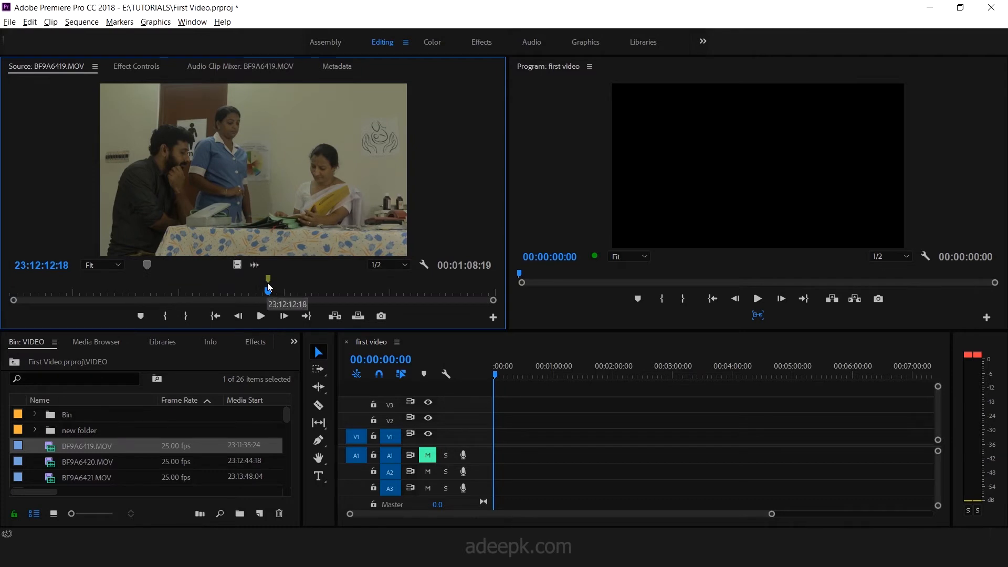
{"action": "left_click_drag", "start_coordinate": [267, 289], "coordinate": [304, 291]}
{"action": "left_click", "coordinate": [140, 315]}
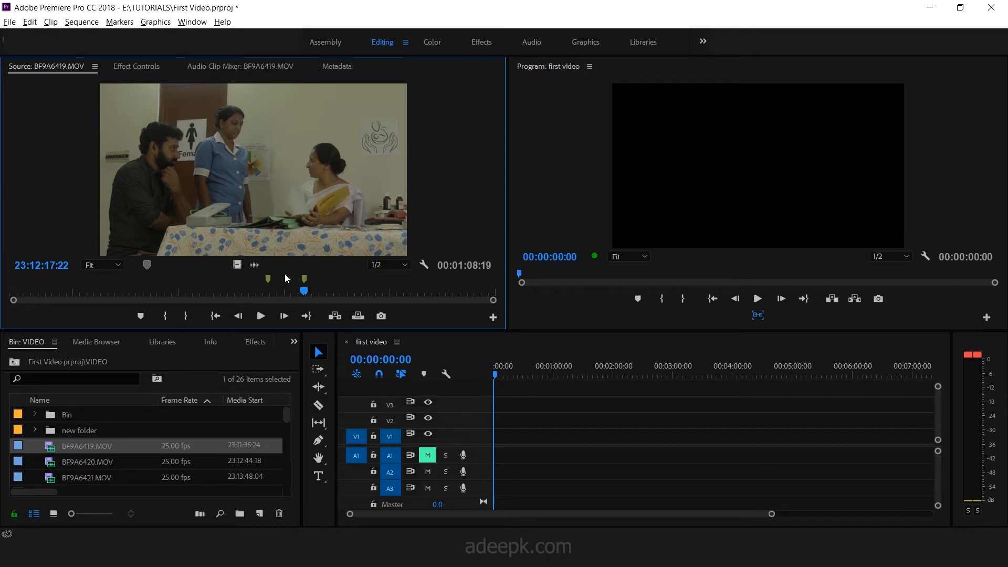
{"action": "right_click", "coordinate": [238, 279]}
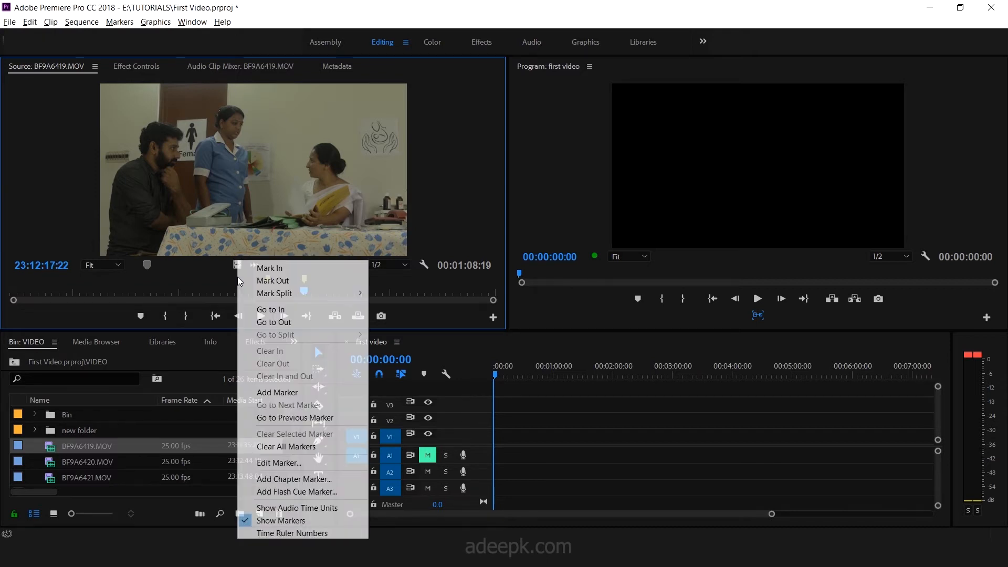
{"action": "left_click", "coordinate": [278, 446]}
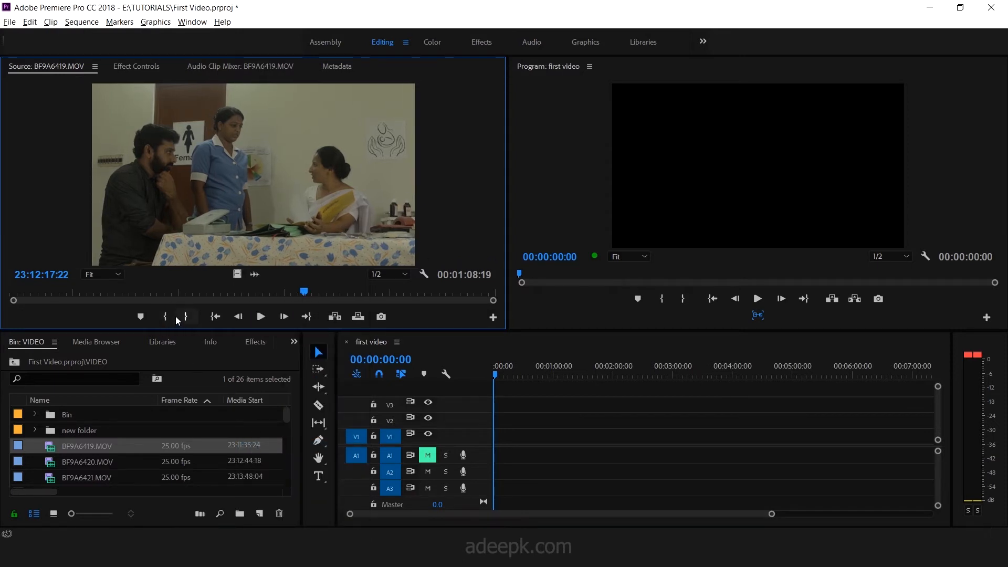
Step: Mark the In point of BF9A6419.MOV at 23:12:00:09 and the Out point at 23:12:25:02
{"action": "left_click_drag", "start_coordinate": [303, 293], "coordinate": [179, 287]}
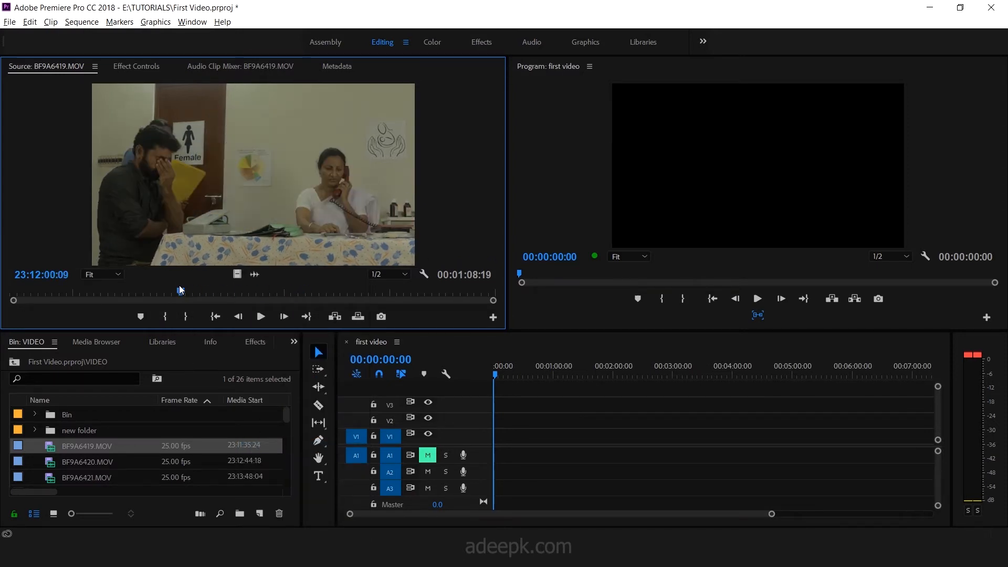
{"action": "left_click", "coordinate": [165, 316]}
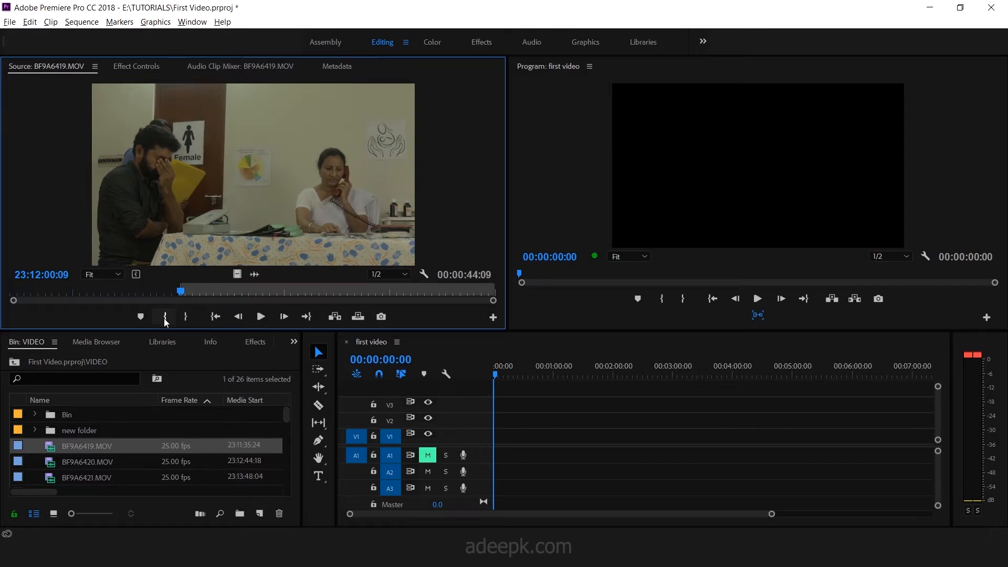
{"action": "left_click_drag", "start_coordinate": [184, 292], "coordinate": [356, 295]}
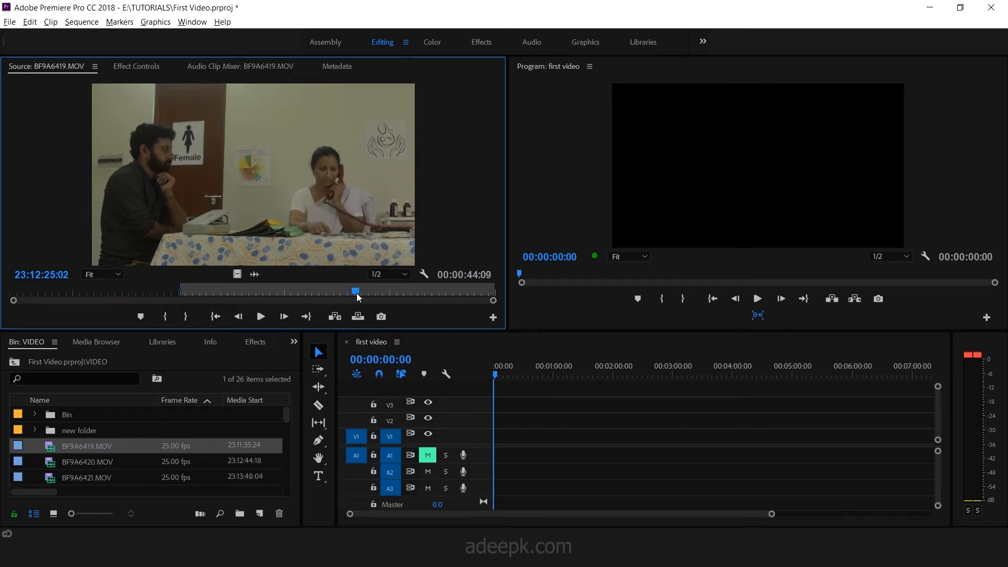
{"action": "left_click", "coordinate": [187, 317]}
Step: Place the marked range of BF9A6419.MOV on V1 and A1 after a starting gap, and insert another copy at the playhead at 00:00:00:00
{"action": "left_click_drag", "start_coordinate": [238, 253], "coordinate": [516, 435]}
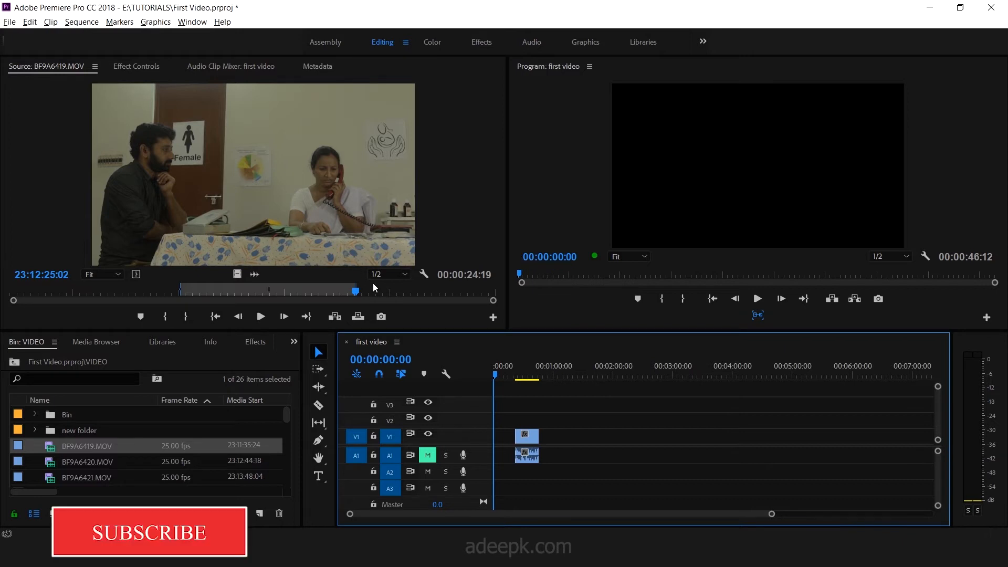
{"action": "left_click", "coordinate": [334, 317]}
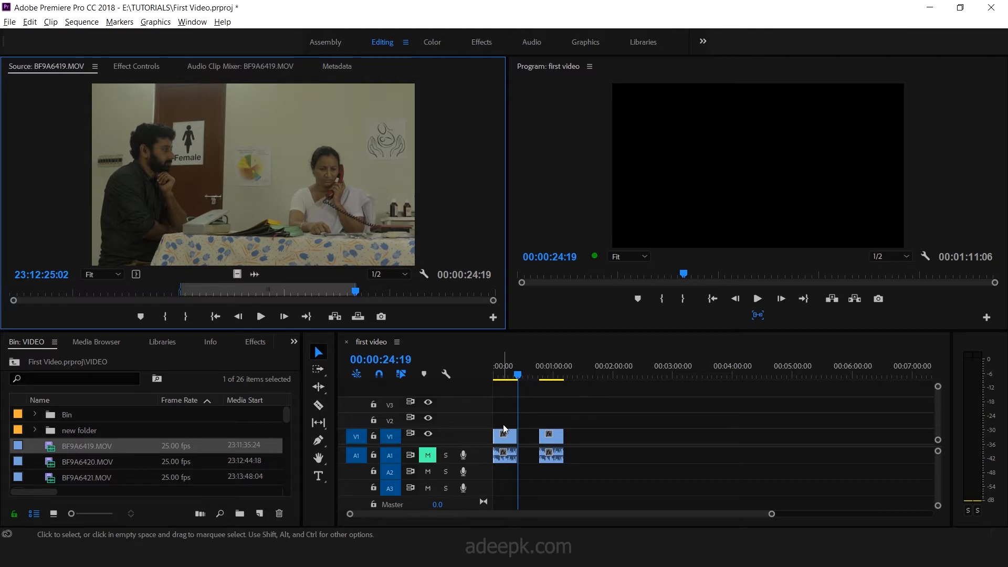
Step: Overwrite the marked range of BF9A6419.MOV into the sequence at 00:00:55:07
{"action": "left_click_drag", "start_coordinate": [515, 379], "coordinate": [548, 375]}
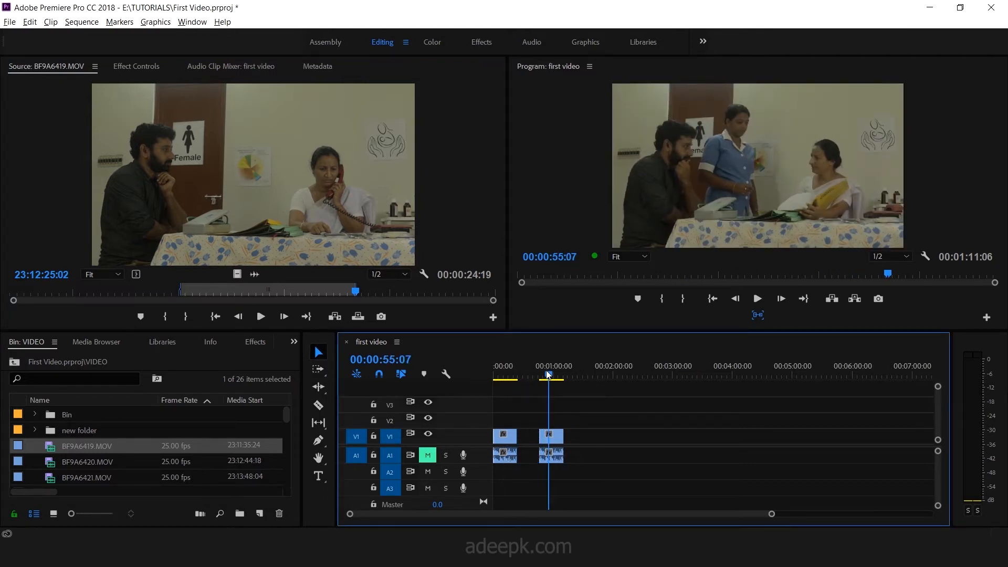
{"action": "left_click", "coordinate": [353, 316]}
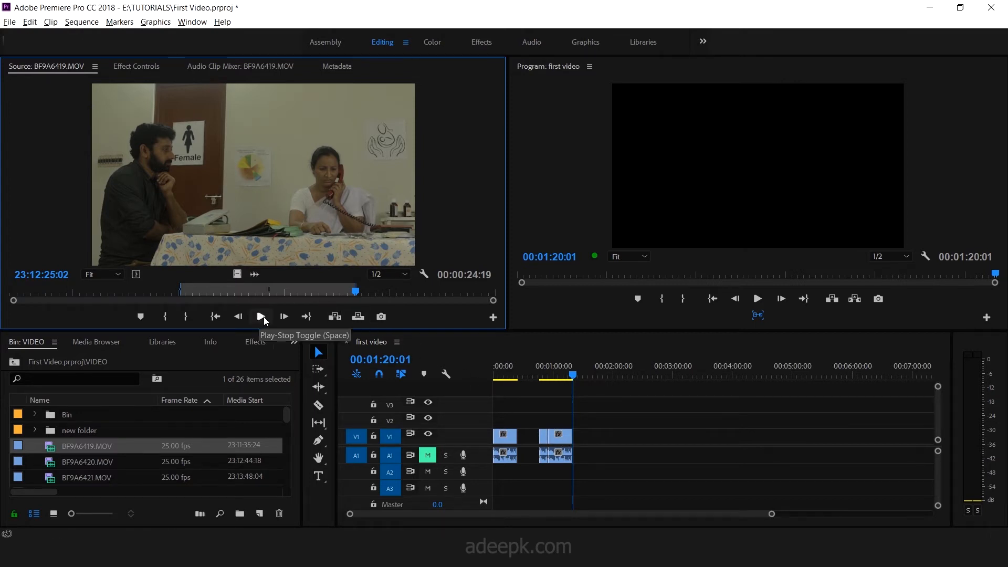
Step: Step frame by frame forward and backward through BF9A6419.MOV in the Source Monitor
{"action": "left_click", "coordinate": [283, 317]}
{"action": "left_click", "coordinate": [283, 317]}
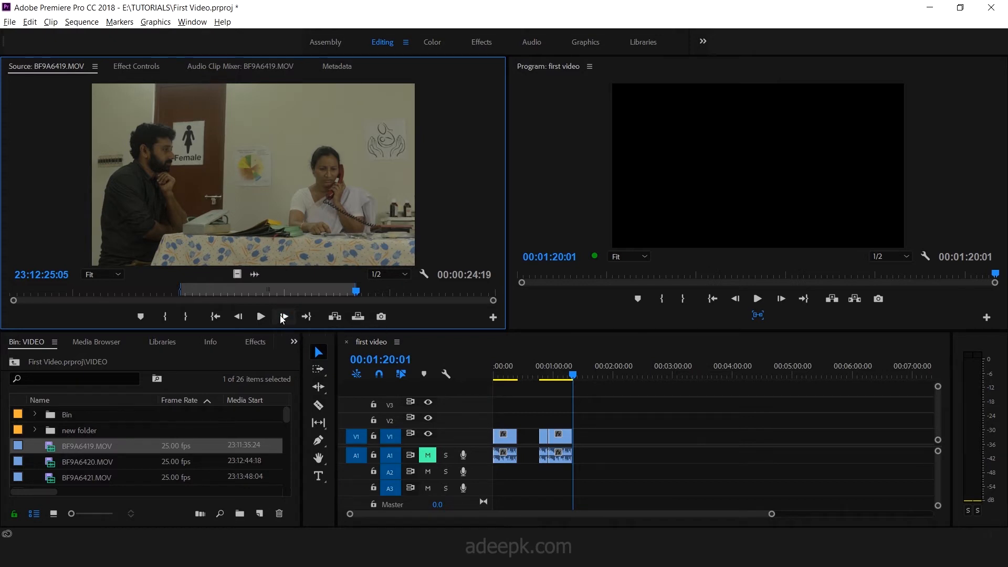
{"action": "left_click", "coordinate": [283, 317]}
{"action": "left_click", "coordinate": [241, 317]}
{"action": "left_click", "coordinate": [244, 318]}
{"action": "left_click", "coordinate": [244, 318]}
{"action": "left_click", "coordinate": [243, 318]}
{"action": "left_click", "coordinate": [243, 318]}
{"action": "left_click", "coordinate": [243, 318]}
{"action": "left_click", "coordinate": [244, 318]}
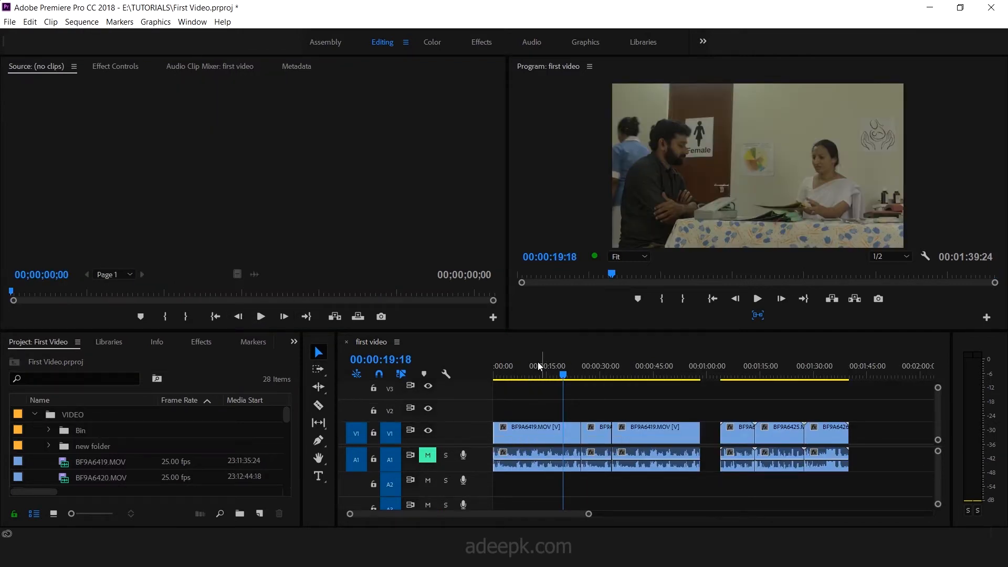
Step: Show the effects library and browse the categories under Video Effects
{"action": "left_click", "coordinate": [209, 357]}
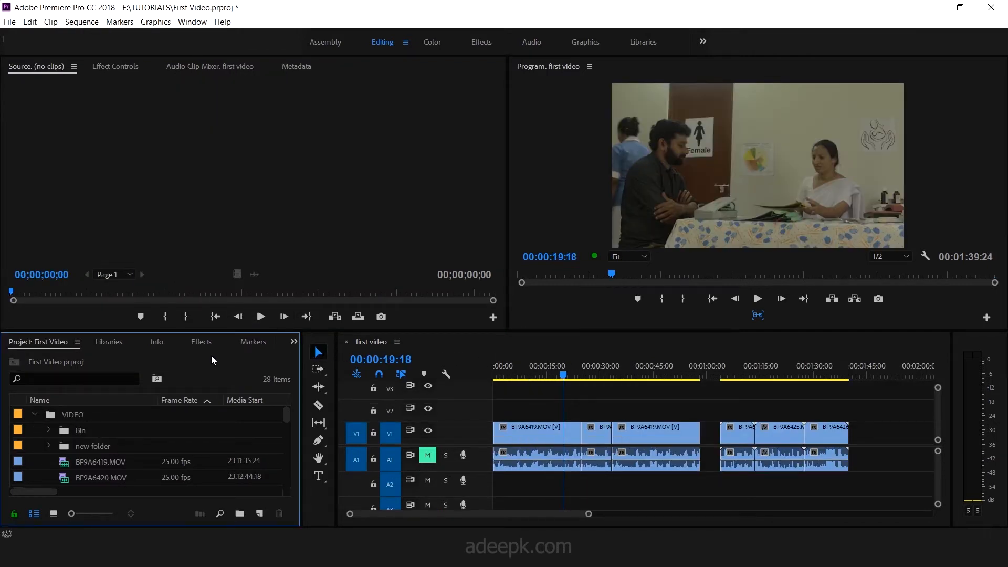
{"action": "left_click", "coordinate": [293, 343]}
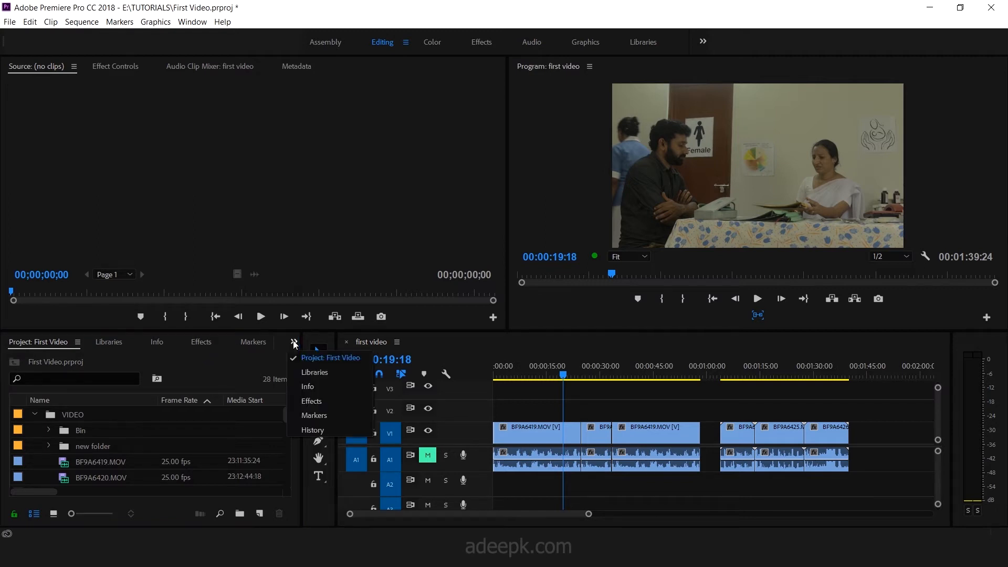
{"action": "left_click", "coordinate": [308, 400]}
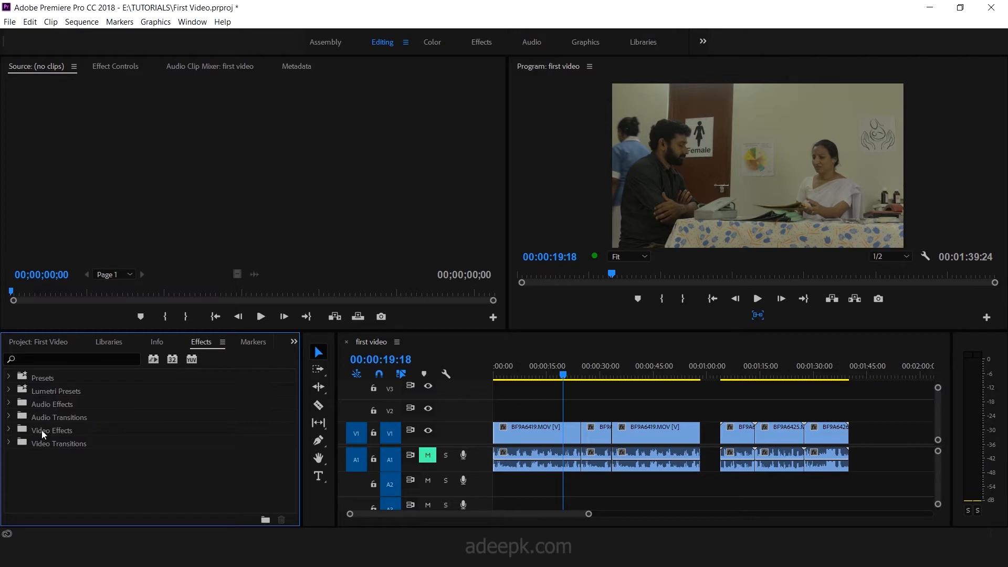
{"action": "left_click", "coordinate": [10, 430]}
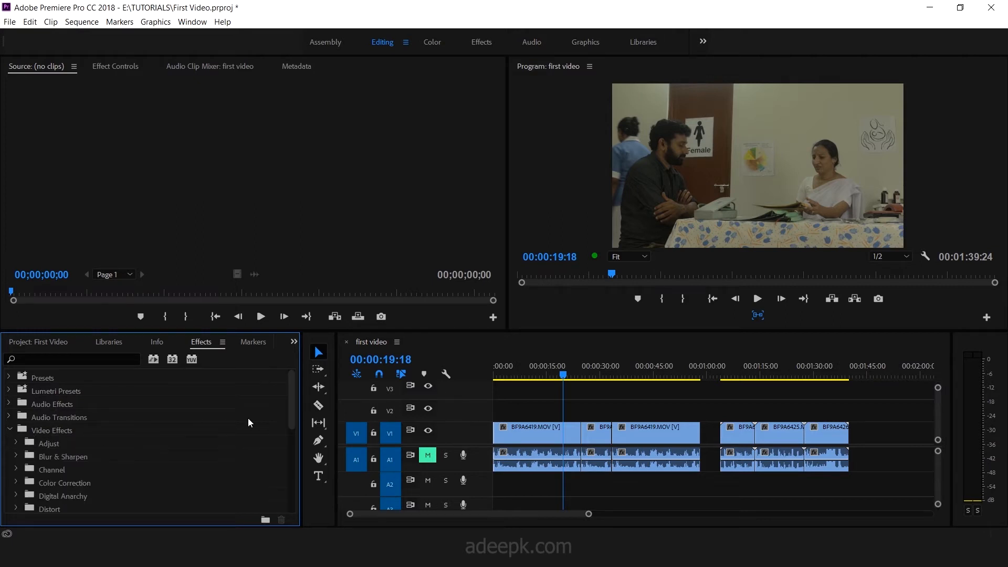
{"action": "left_click_drag", "start_coordinate": [288, 416], "coordinate": [285, 452]}
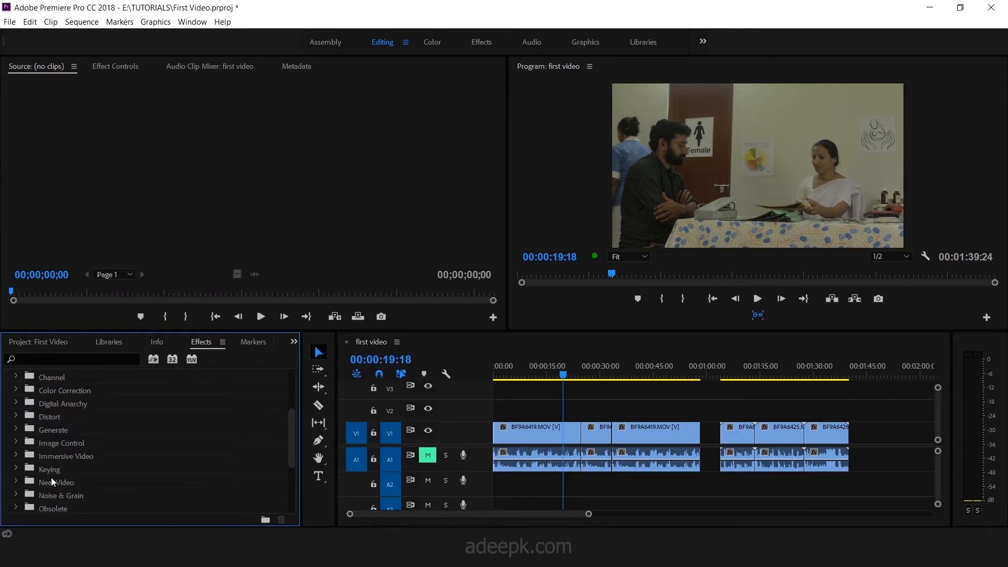
{"action": "left_click_drag", "start_coordinate": [290, 437], "coordinate": [288, 429]}
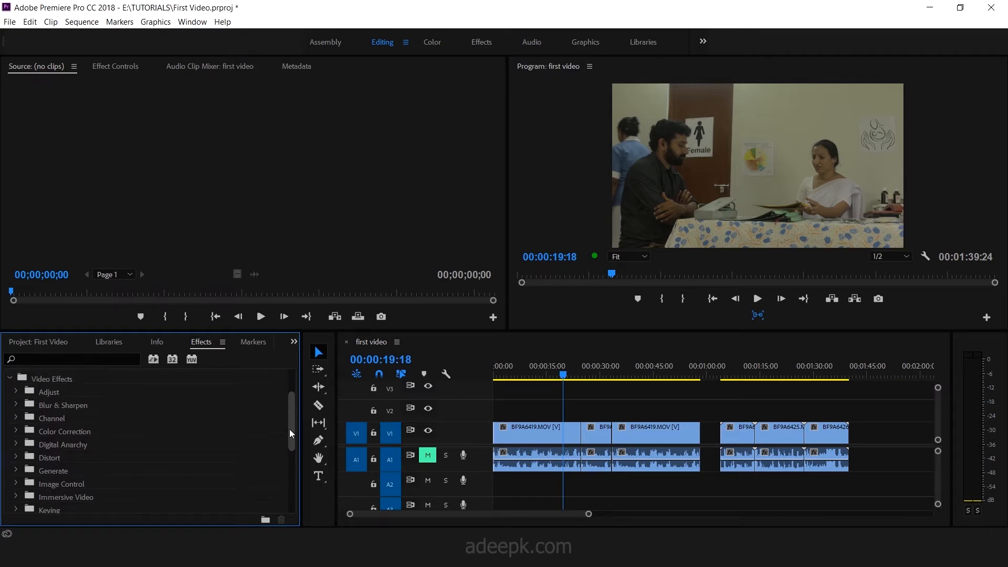
Step: Find effects matching "noise" and apply the Noise video effect to the first BF9A6419.MOV clip on V1
{"action": "left_click", "coordinate": [47, 359]}
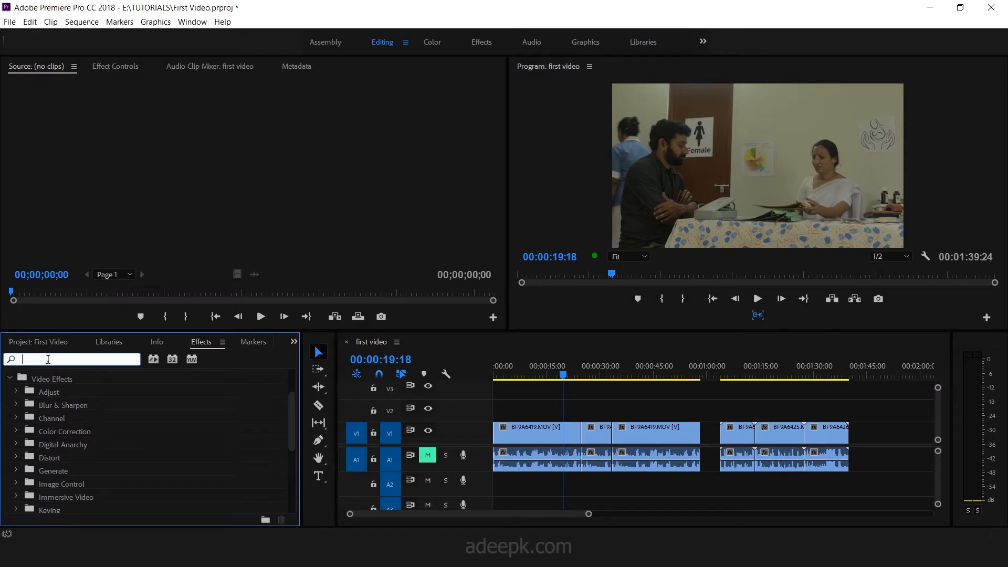
{"action": "type", "text": "noise"}
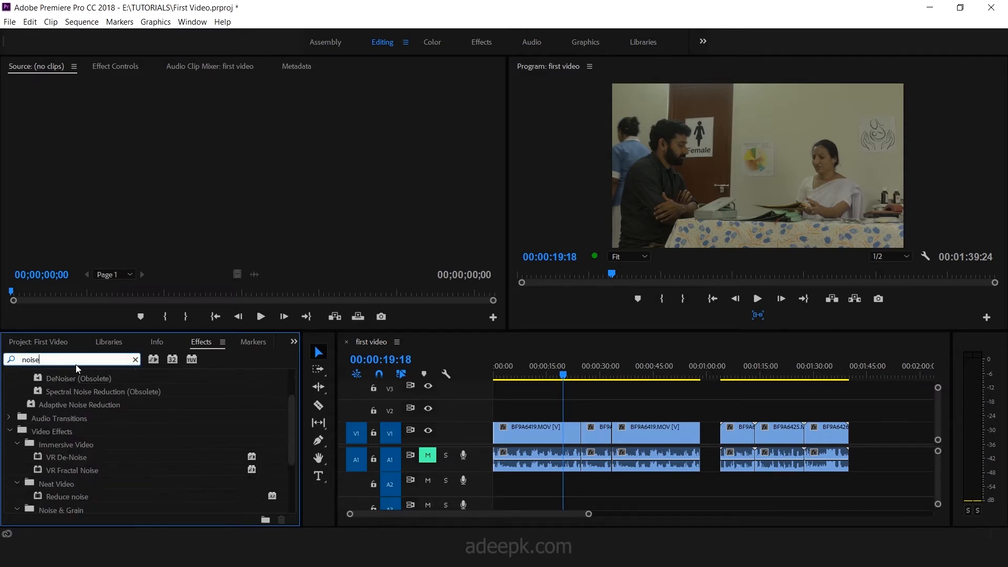
{"action": "left_click_drag", "start_coordinate": [288, 432], "coordinate": [288, 461]}
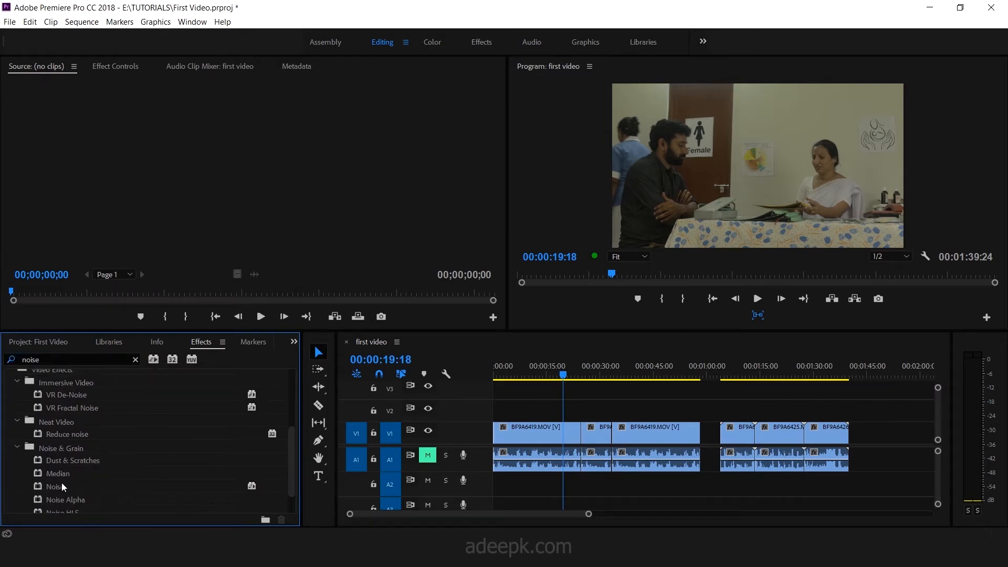
{"action": "left_click_drag", "start_coordinate": [288, 455], "coordinate": [288, 472]}
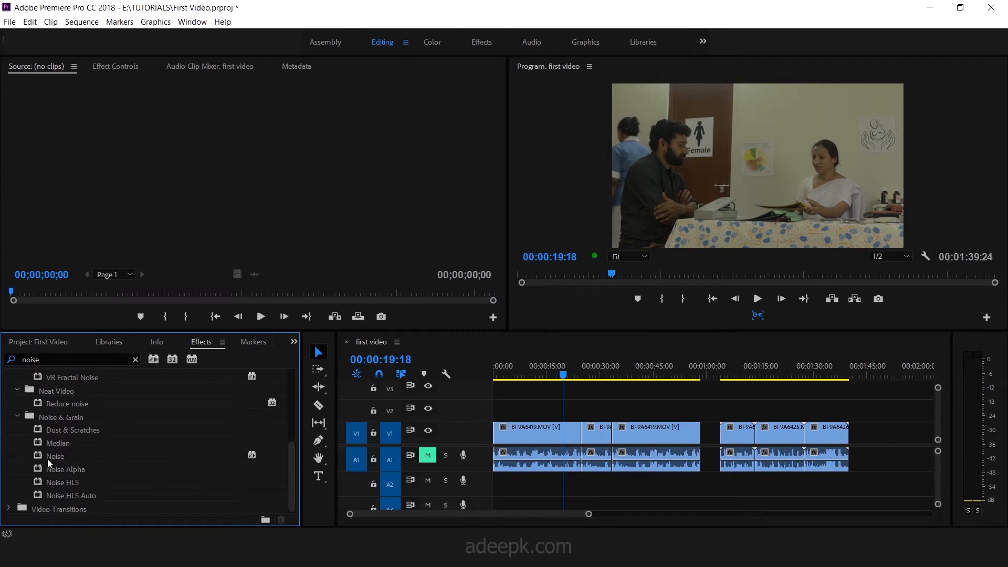
{"action": "left_click_drag", "start_coordinate": [50, 458], "coordinate": [522, 432]}
Step: Place the playhead at 00:00:11:11 and show the Noise settings in the first clip's effect controls
{"action": "left_click_drag", "start_coordinate": [537, 373], "coordinate": [534, 372]}
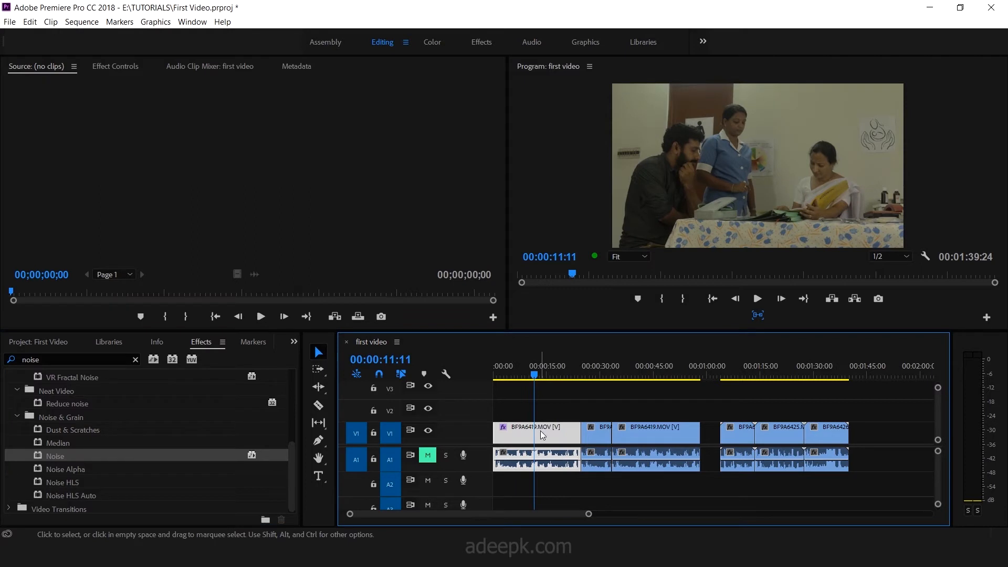
{"action": "left_click", "coordinate": [124, 68]}
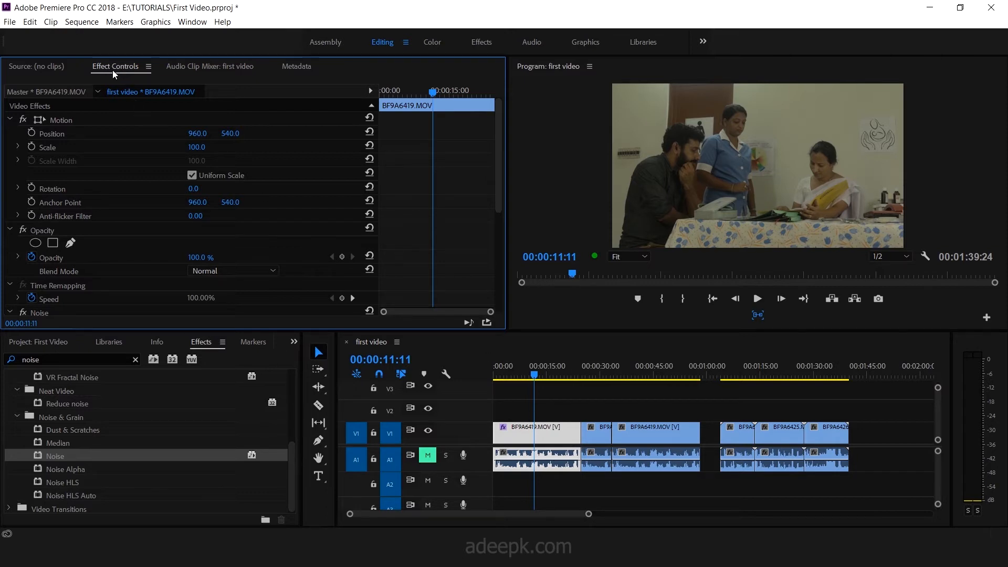
{"action": "left_click_drag", "start_coordinate": [495, 188], "coordinate": [498, 256]}
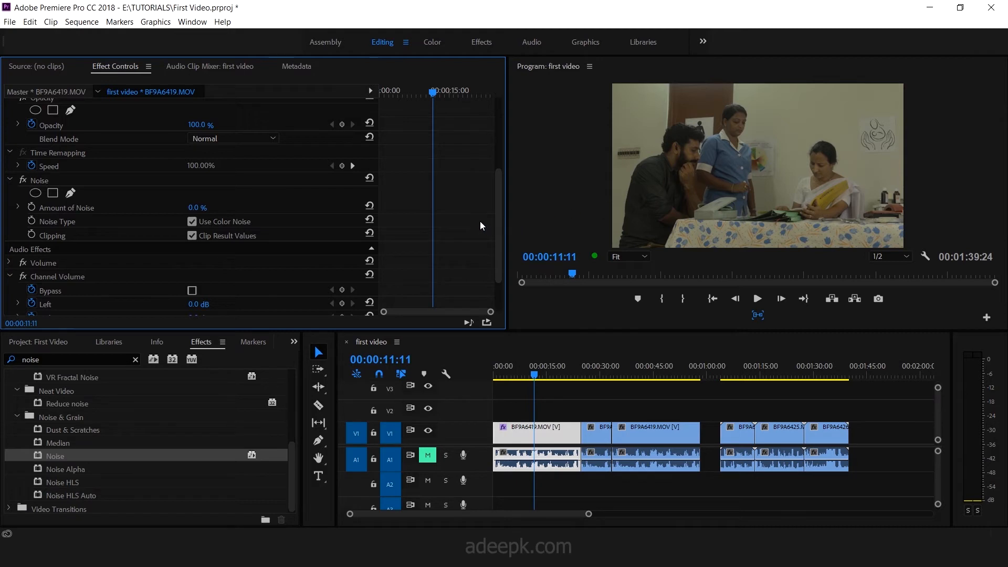
{"action": "scroll", "coordinate": [497, 223], "scroll_direction": "down", "scroll_amount": 1}
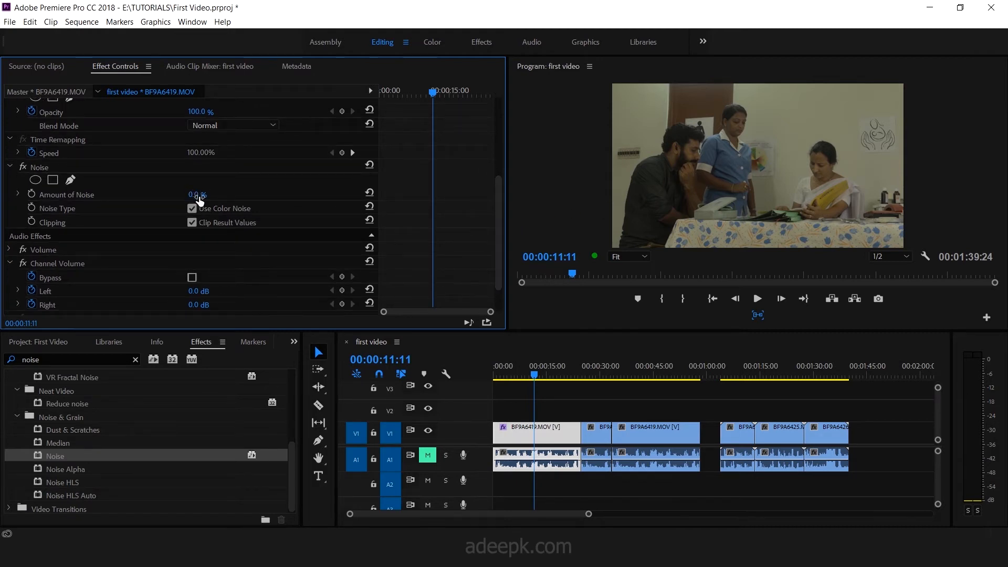
Step: Try Amount of Noise values of 35%, 53% and 85% on the first clip, and set it back to 0%
{"action": "left_click_drag", "start_coordinate": [196, 199], "coordinate": [218, 200]}
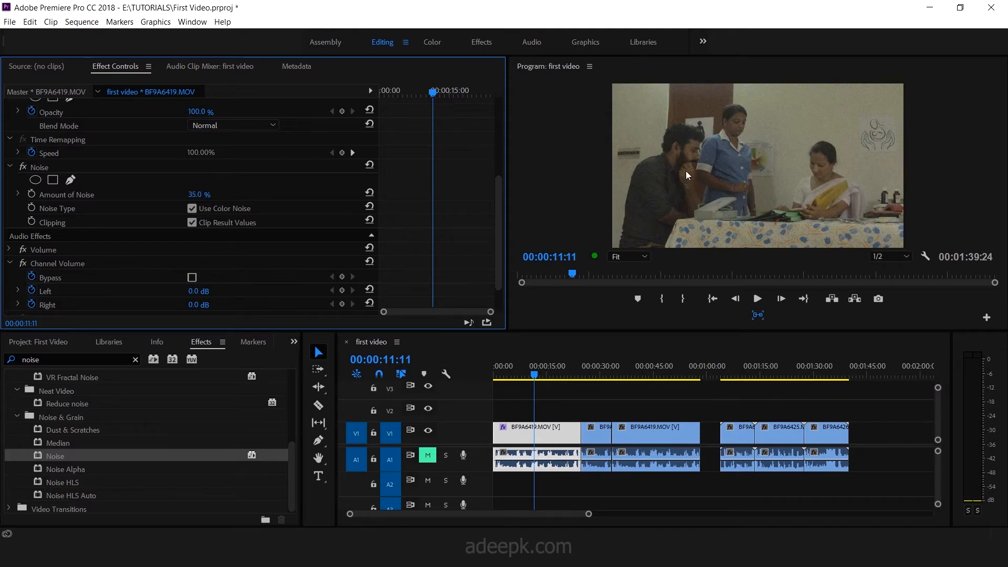
{"action": "left_click_drag", "start_coordinate": [194, 199], "coordinate": [206, 199]}
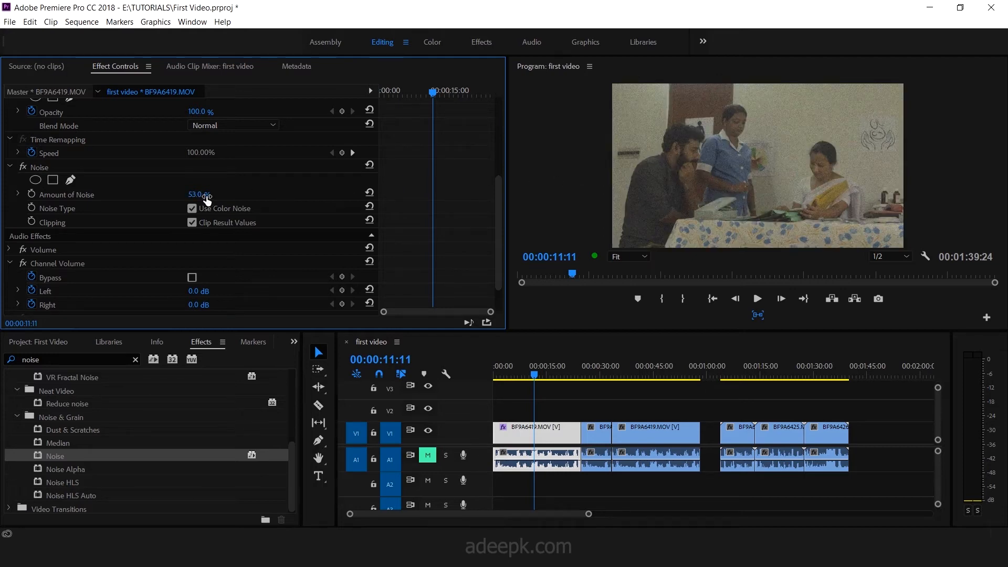
{"action": "left_click_drag", "start_coordinate": [191, 199], "coordinate": [208, 194]}
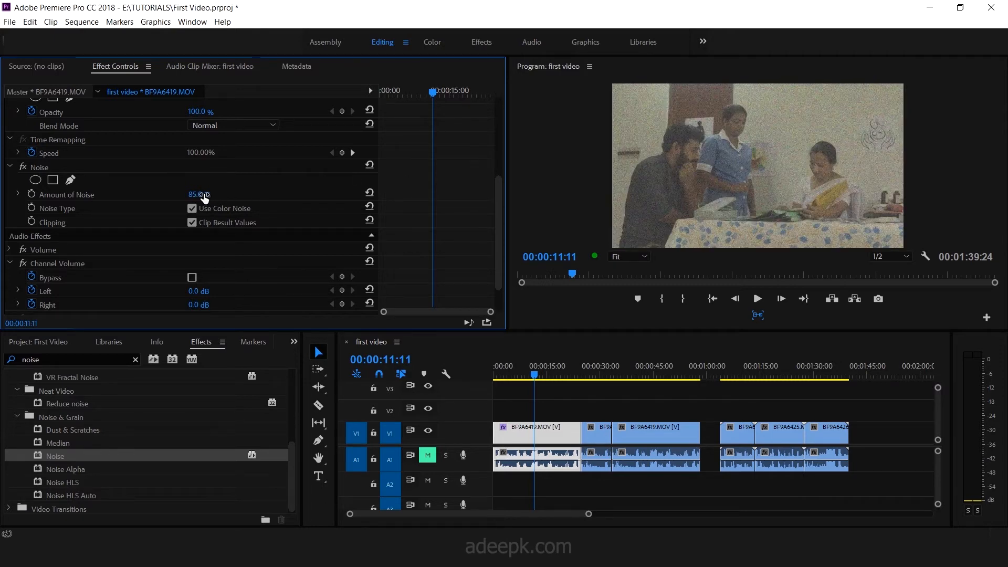
{"action": "left_click", "coordinate": [196, 195]}
{"action": "type", "text": "0"}
{"action": "key", "text": "Return"}
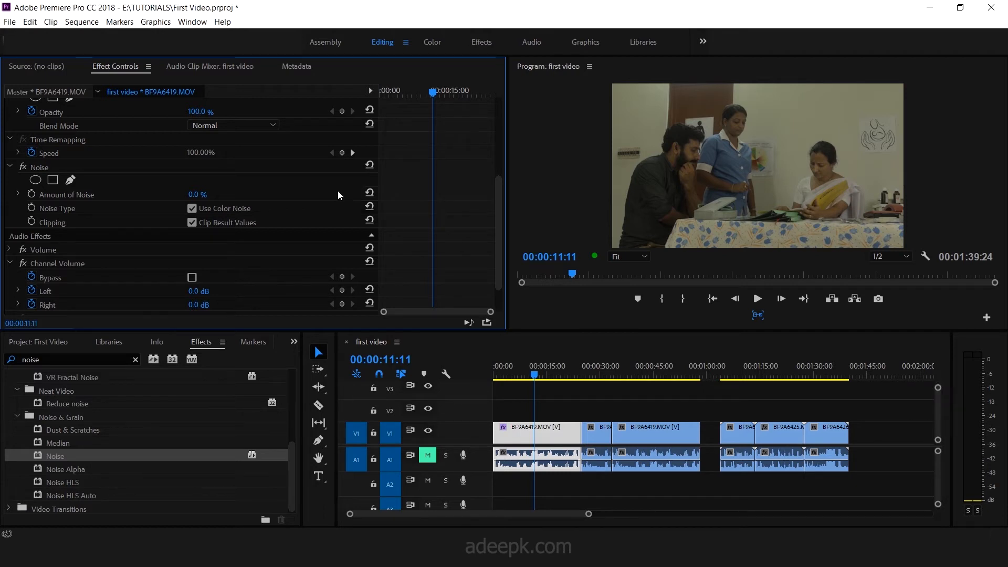
Step: Set the Amount of Noise to 55% and toggle the Noise effect off and on to compare the picture
{"action": "mouse_move", "coordinate": [199, 196]}
{"action": "left_mouse_down"}
{"action": "mouse_move", "coordinate": [232, 198]}
{"action": "mouse_move", "coordinate": [206, 195]}
{"action": "left_mouse_up"}
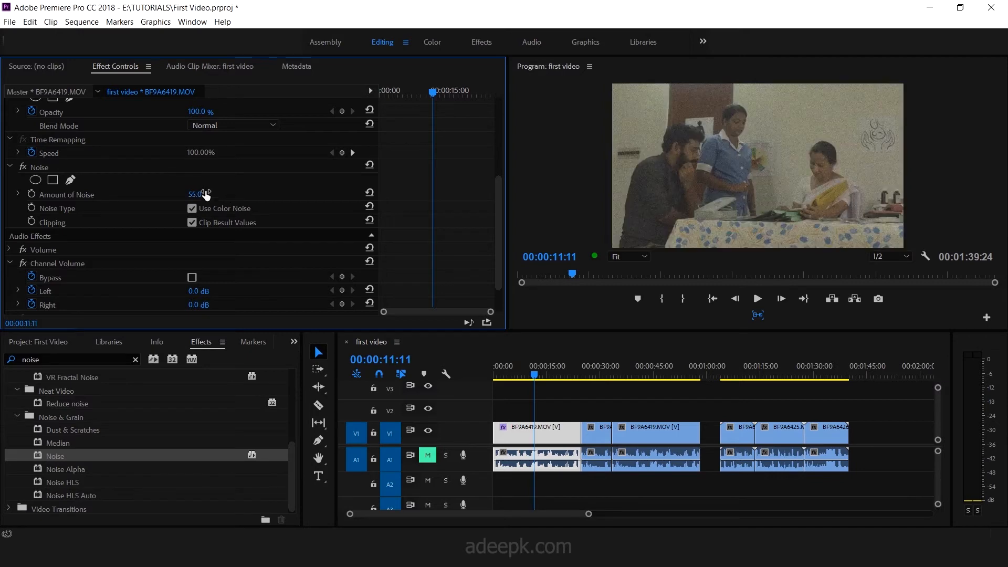
{"action": "left_click", "coordinate": [23, 168]}
{"action": "left_click", "coordinate": [23, 167]}
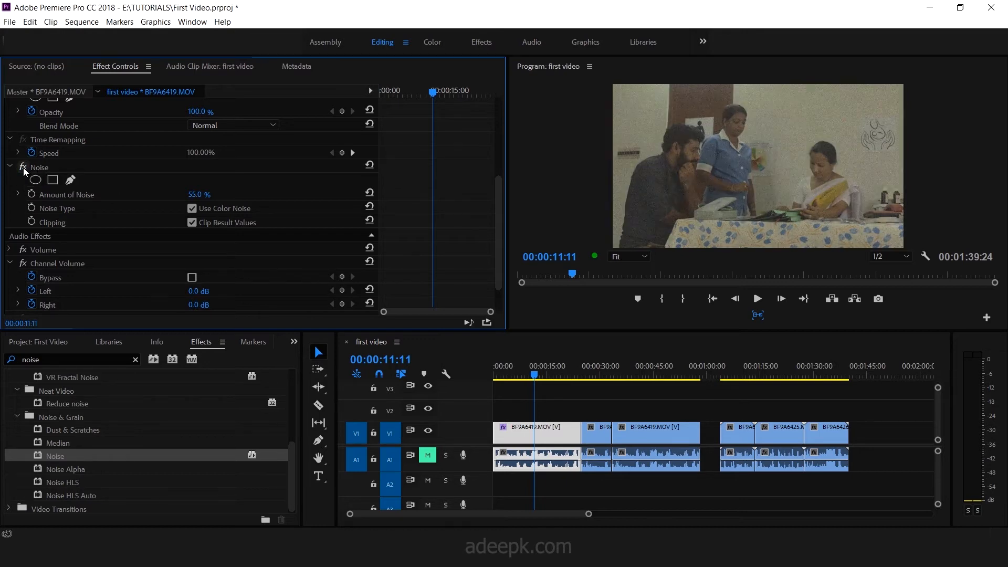
{"action": "left_click", "coordinate": [23, 168]}
{"action": "left_click", "coordinate": [23, 168]}
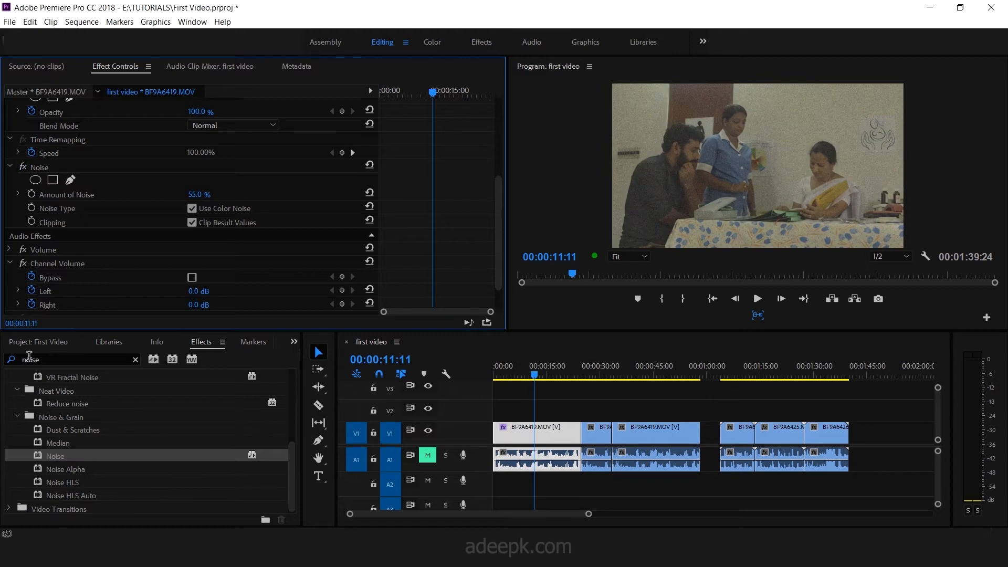
Step: Replace the effects search with "blur" and apply Gaussian Blur to the first BF9A6419.MOV clip on V1
{"action": "left_click", "coordinate": [134, 359]}
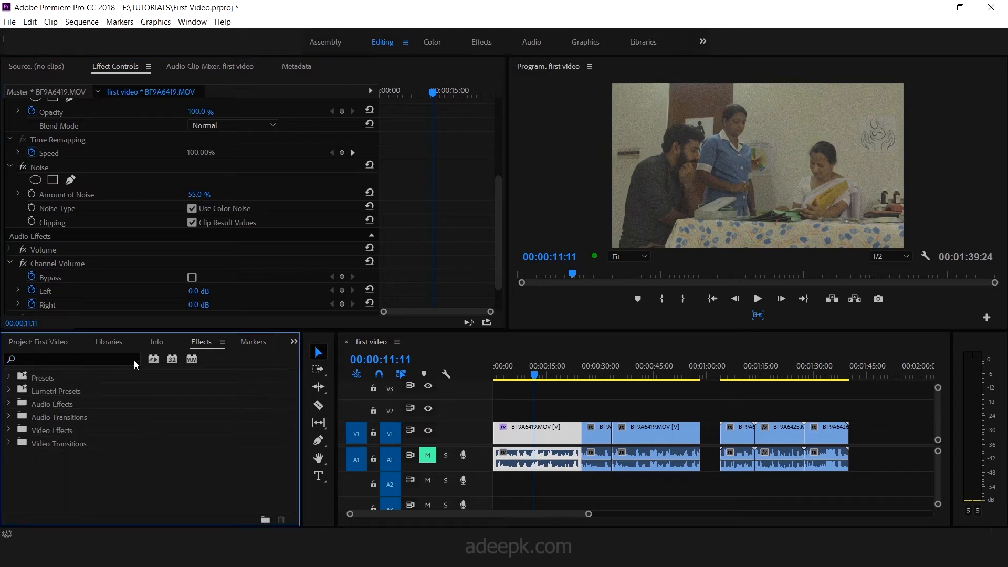
{"action": "left_click", "coordinate": [77, 360]}
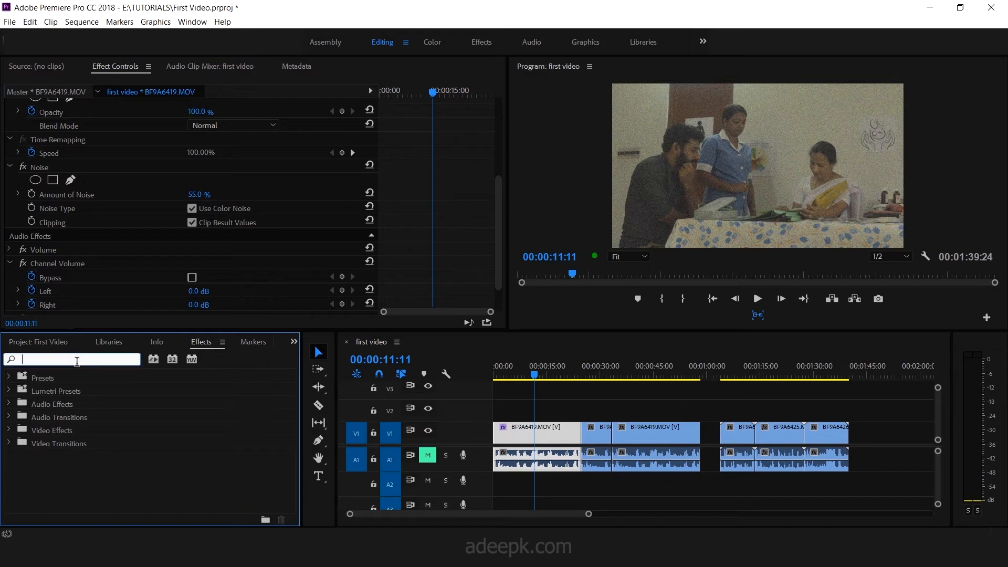
{"action": "type", "text": "blur"}
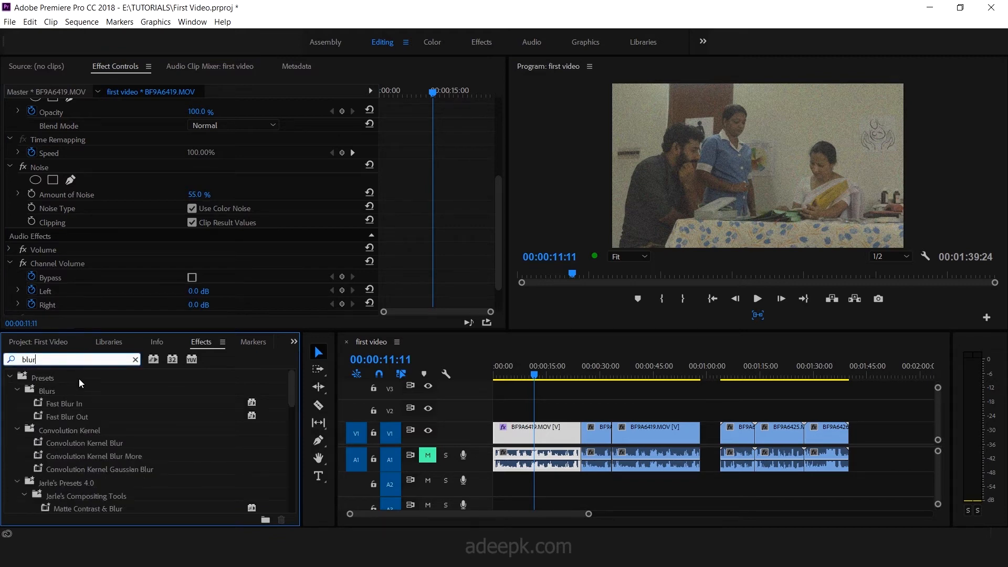
{"action": "left_click_drag", "start_coordinate": [289, 389], "coordinate": [282, 461]}
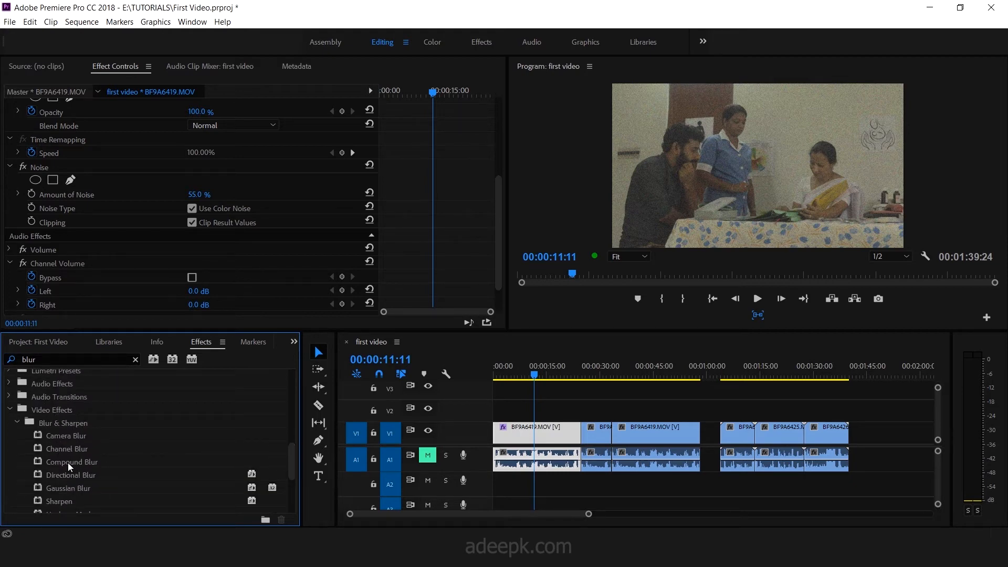
{"action": "left_click_drag", "start_coordinate": [287, 462], "coordinate": [288, 465]}
{"action": "left_click_drag", "start_coordinate": [65, 471], "coordinate": [517, 432]}
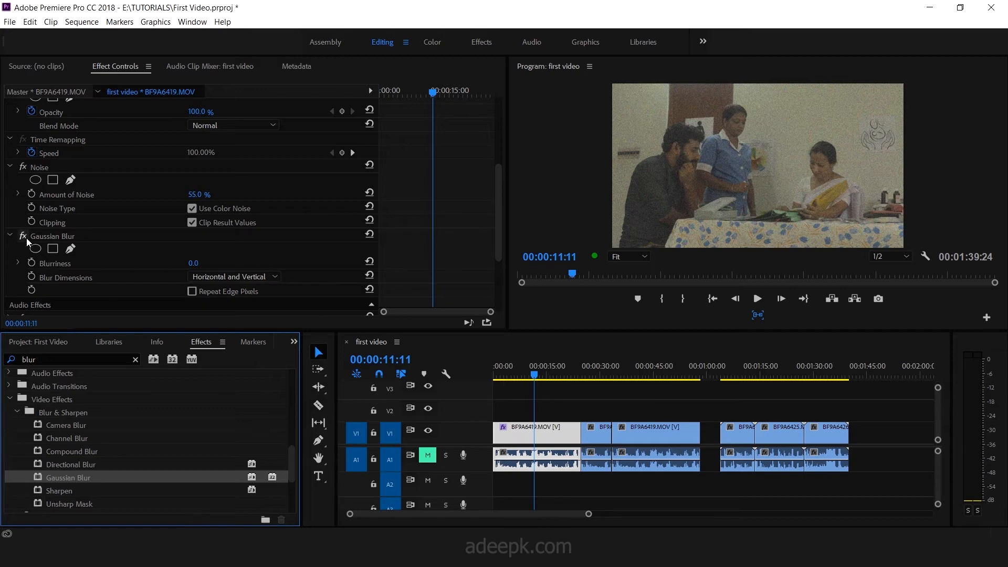
Step: Try a Gaussian Blur Blurriness of 38 on the first clip, and reset that parameter
{"action": "left_click_drag", "start_coordinate": [496, 211], "coordinate": [495, 223]}
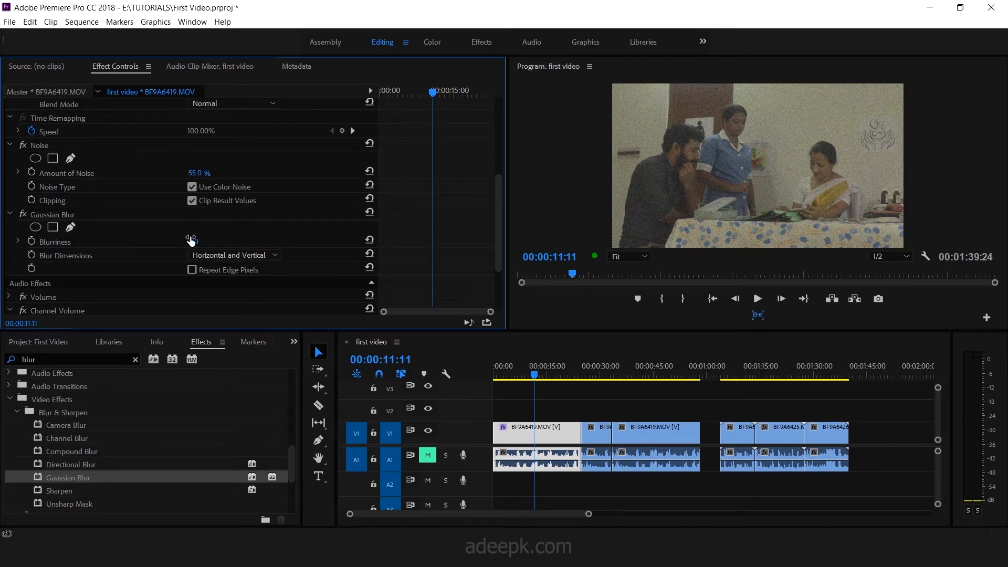
{"action": "left_click_drag", "start_coordinate": [190, 241], "coordinate": [264, 234]}
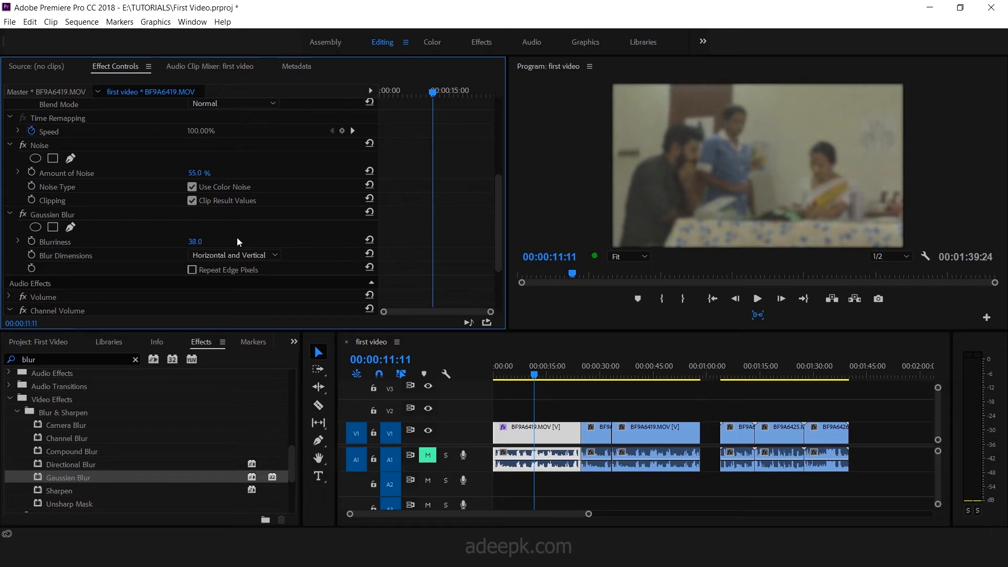
{"action": "left_click", "coordinate": [369, 241]}
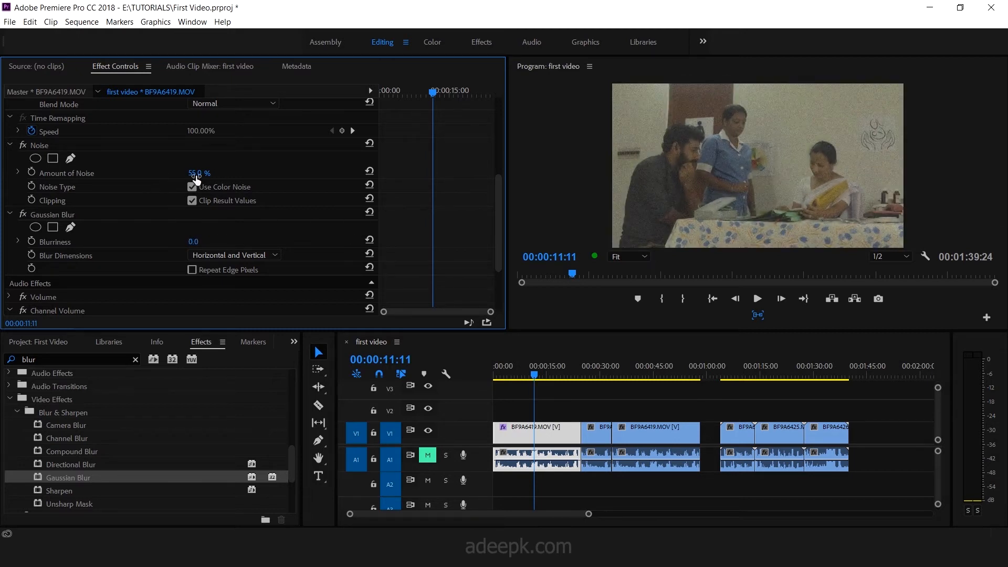
Step: Set the first clip's Amount of Noise to 13% and its Gaussian Blur Blurriness to 57
{"action": "left_click", "coordinate": [370, 167]}
{"action": "left_click_drag", "start_coordinate": [197, 174], "coordinate": [203, 173]}
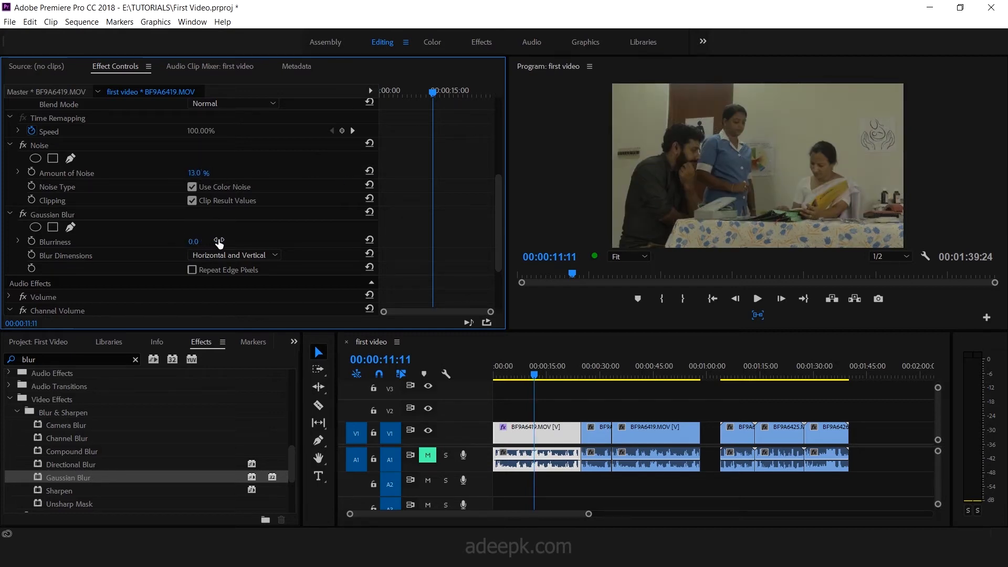
{"action": "left_click_drag", "start_coordinate": [198, 241], "coordinate": [227, 243]}
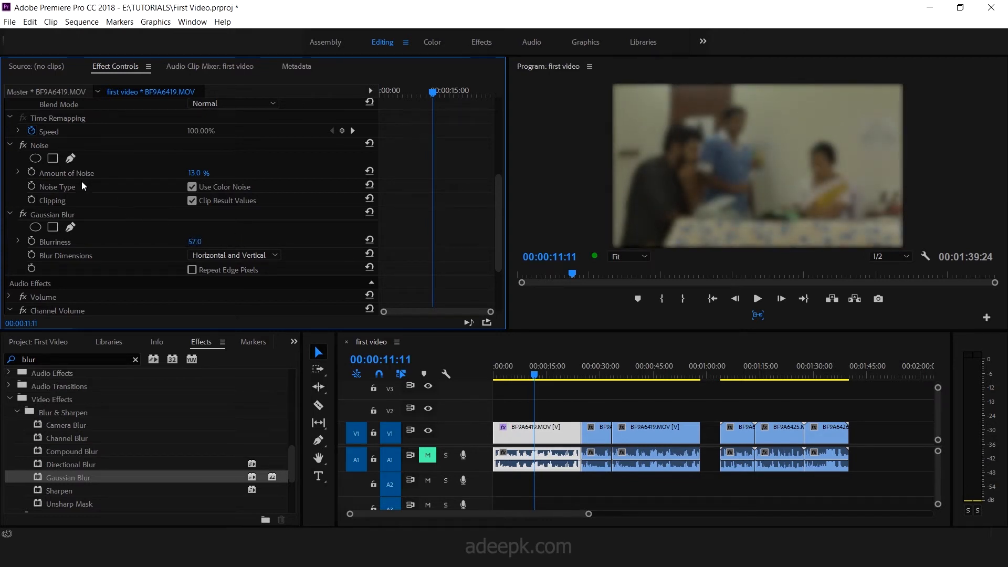
Step: Copy the Noise and Gaussian Blur effects from the first clip onto the first two clips after the gap, and preview them
{"action": "left_click", "coordinate": [38, 145]}
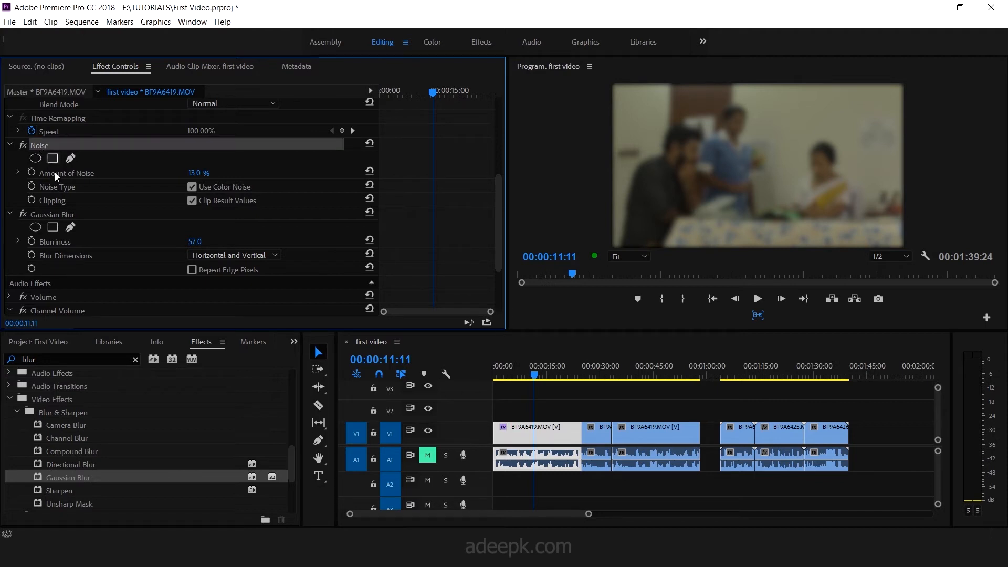
{"action": "left_click", "coordinate": [61, 215]}
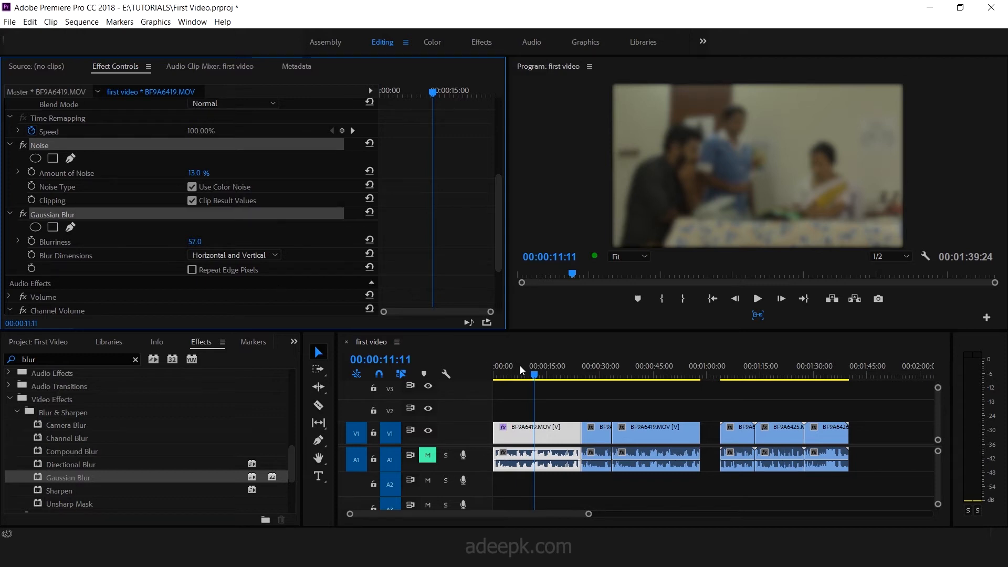
{"action": "left_click", "coordinate": [571, 374]}
{"action": "left_click_drag", "start_coordinate": [572, 373], "coordinate": [656, 435]}
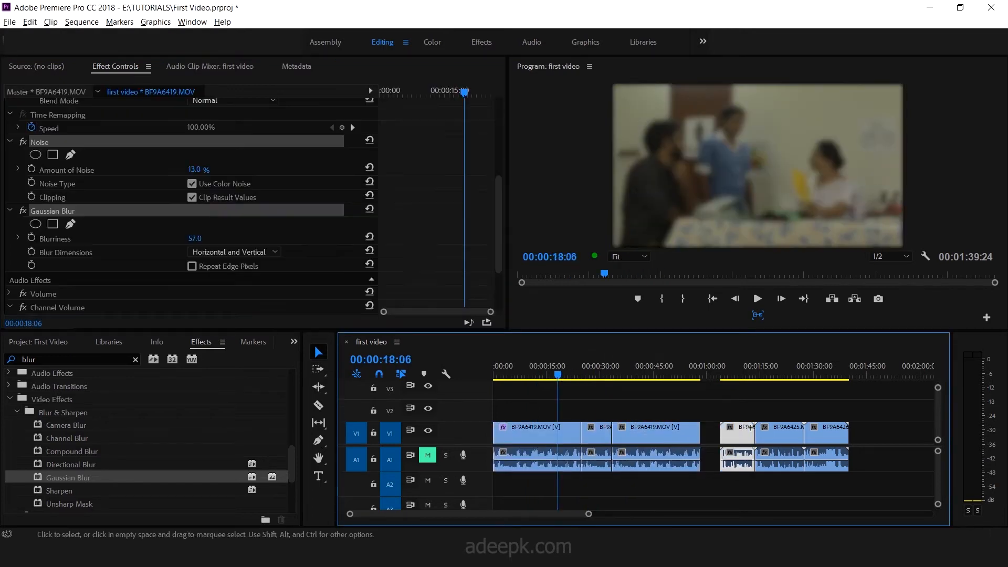
{"action": "left_click_drag", "start_coordinate": [728, 403], "coordinate": [780, 439]}
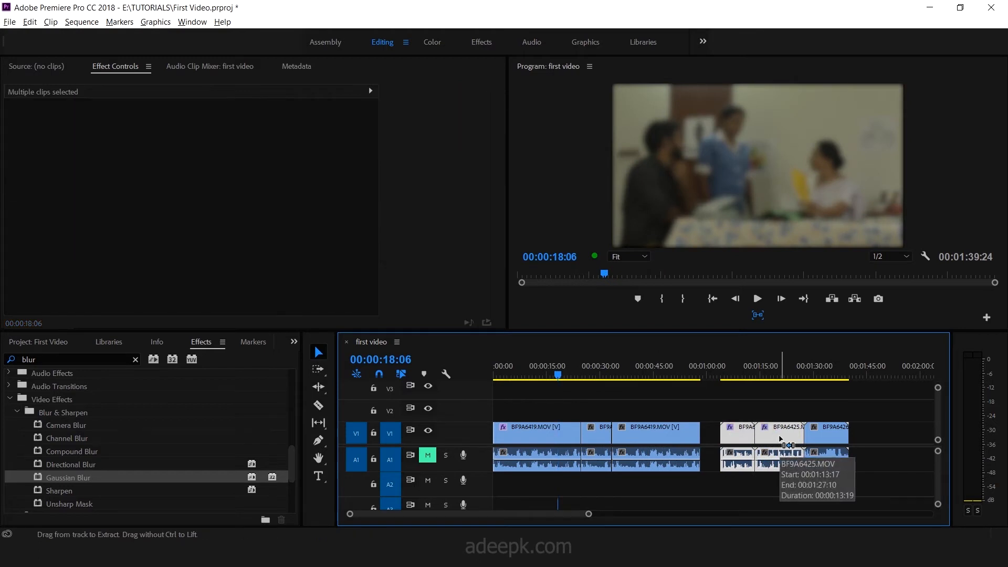
{"action": "left_click", "coordinate": [745, 403]}
{"action": "left_click", "coordinate": [738, 367]}
{"action": "mouse_move", "coordinate": [740, 367]}
{"action": "left_mouse_down"}
{"action": "mouse_move", "coordinate": [772, 373]}
{"action": "mouse_move", "coordinate": [751, 381]}
{"action": "left_mouse_up"}
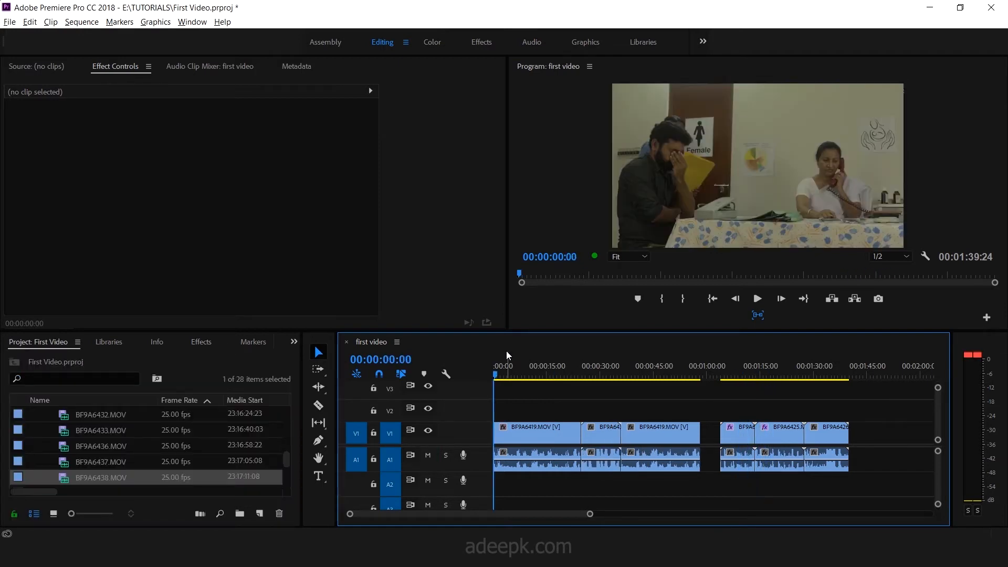
Step: Search the effects for "para" and apply Parametric Equalizer to the first BF9A6419.MOV clip's audio on A1
{"action": "left_click", "coordinate": [200, 344]}
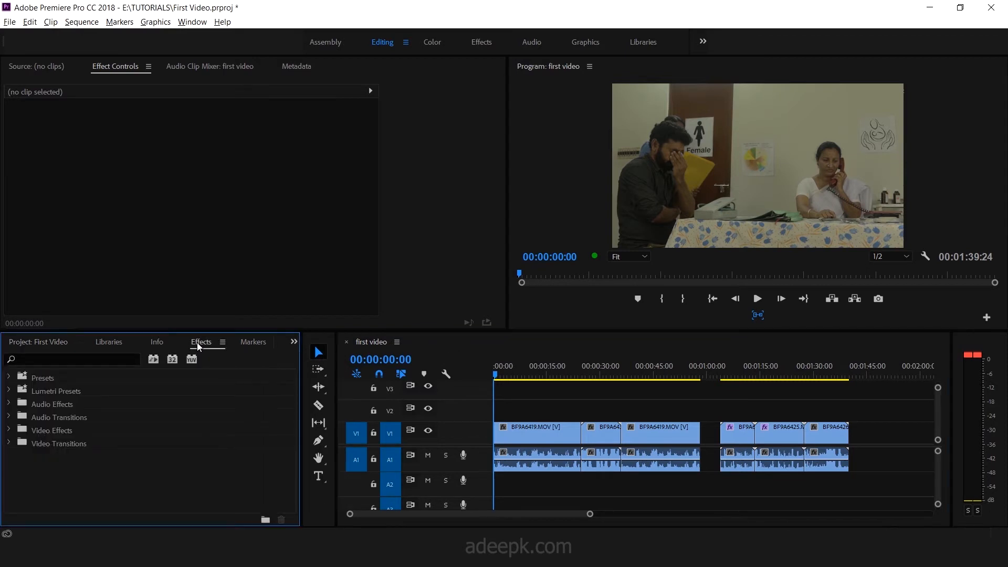
{"action": "left_click", "coordinate": [9, 404]}
{"action": "left_click_drag", "start_coordinate": [291, 385], "coordinate": [282, 461]}
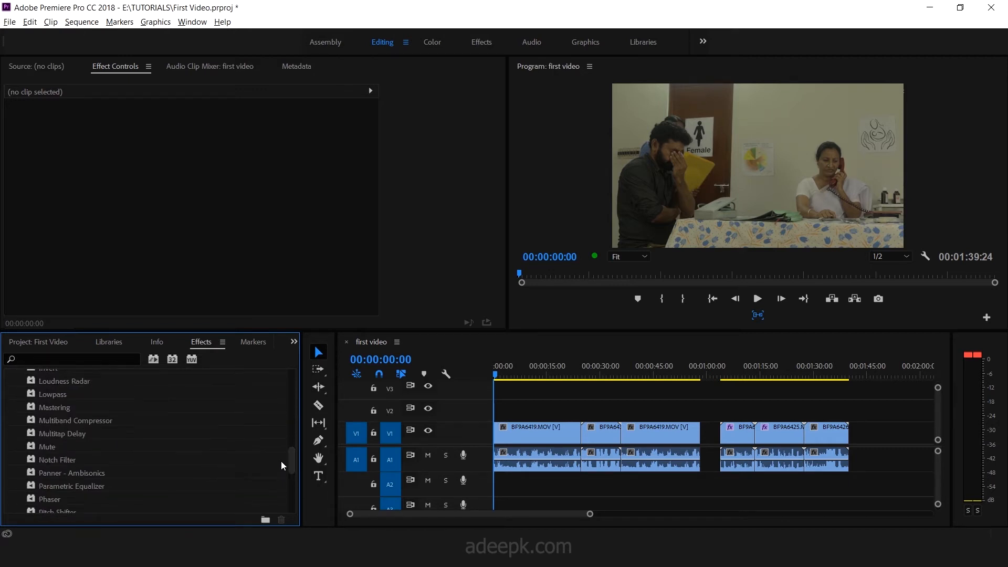
{"action": "left_click", "coordinate": [89, 360]}
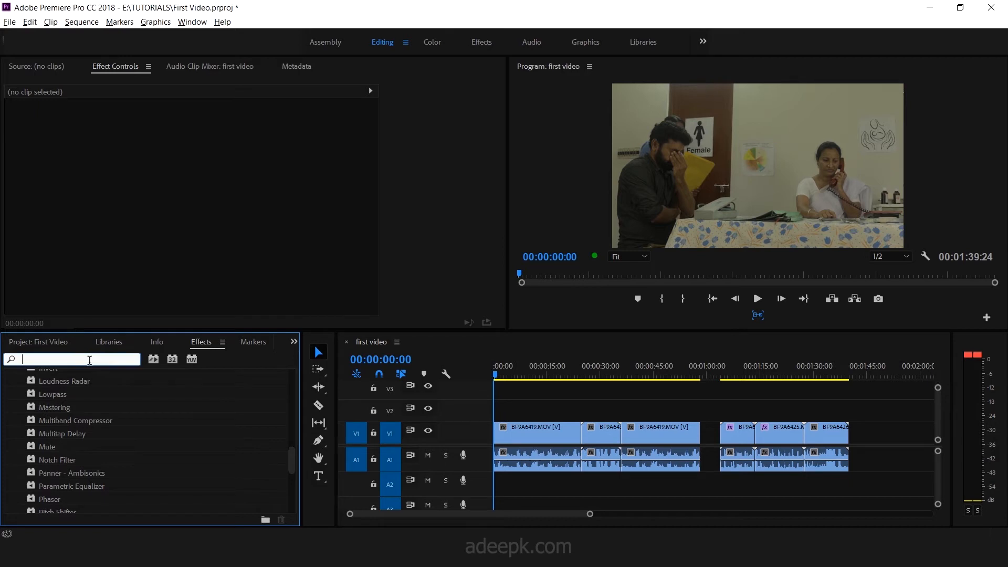
{"action": "type", "text": "par"}
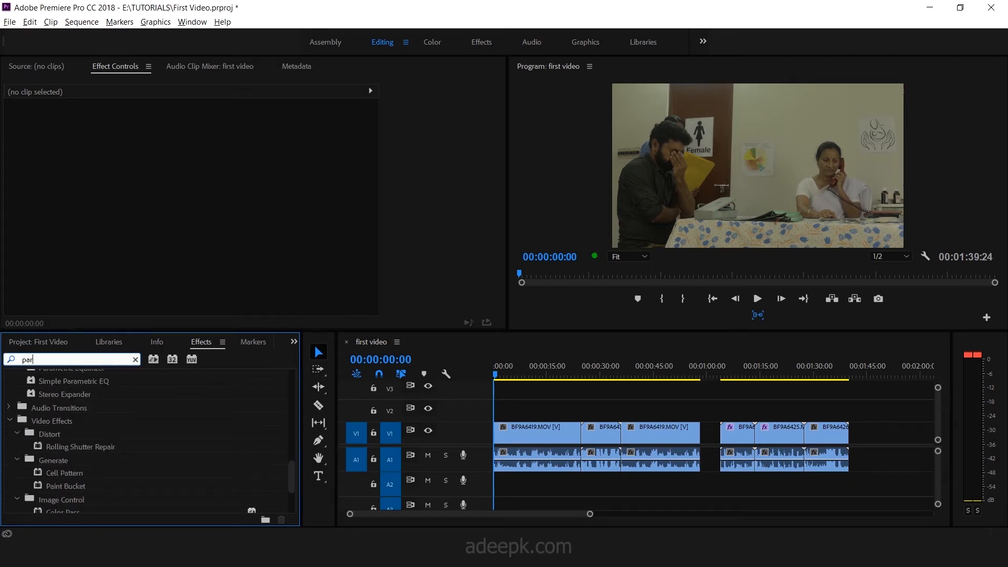
{"action": "type", "text": "a"}
{"action": "left_click_drag", "start_coordinate": [88, 415], "coordinate": [510, 468]}
{"action": "left_click_drag", "start_coordinate": [495, 172], "coordinate": [503, 288]}
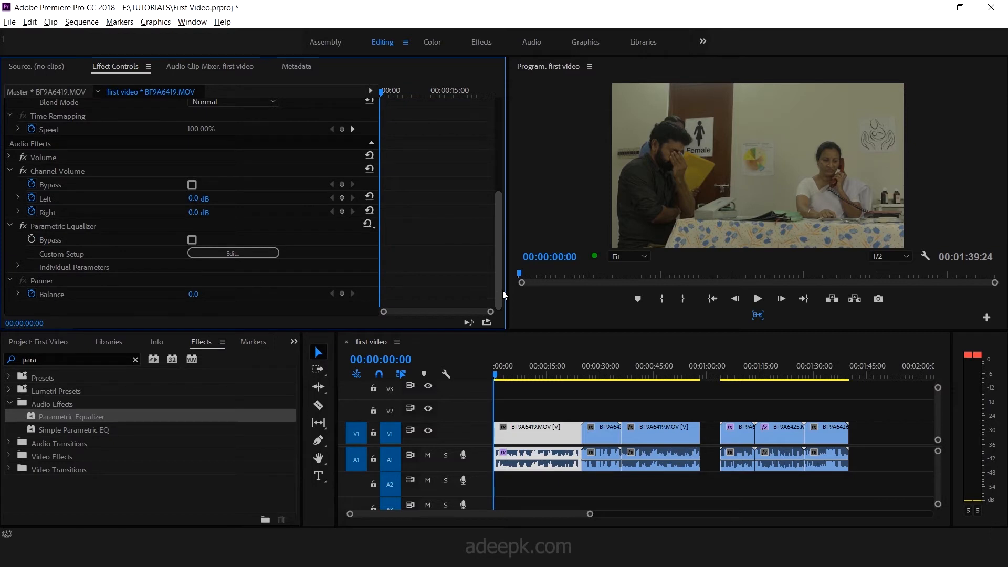
Step: Open the custom setup editor of the first clip's Parametric Equalizer and move it clear of the timeline
{"action": "left_click", "coordinate": [82, 226]}
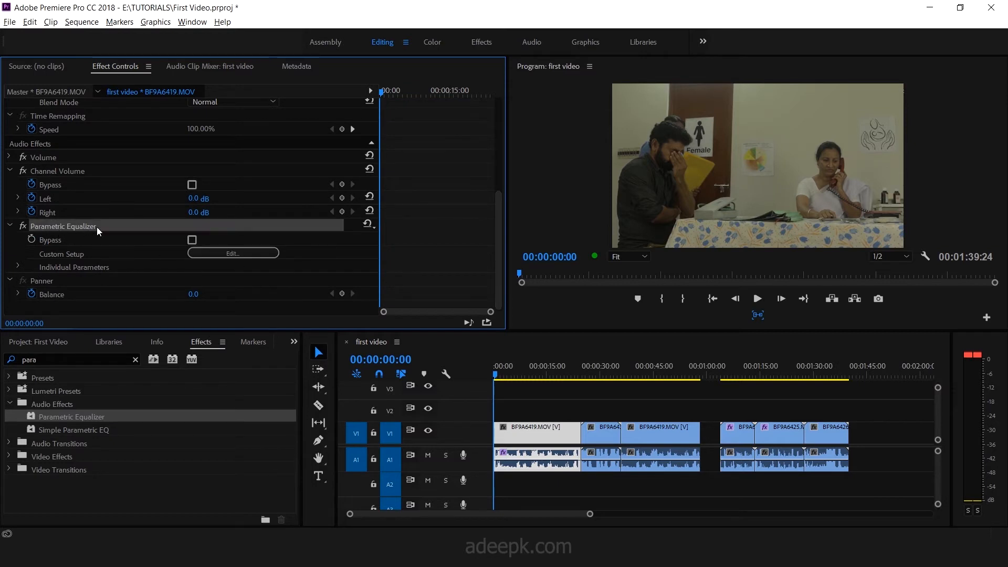
{"action": "left_click", "coordinate": [215, 253]}
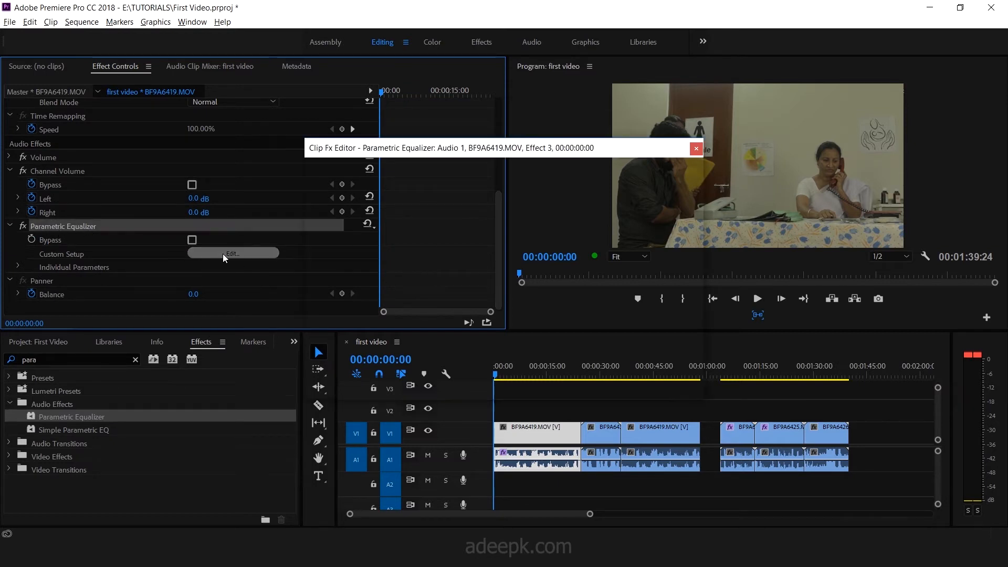
{"action": "left_click_drag", "start_coordinate": [536, 150], "coordinate": [314, 121]}
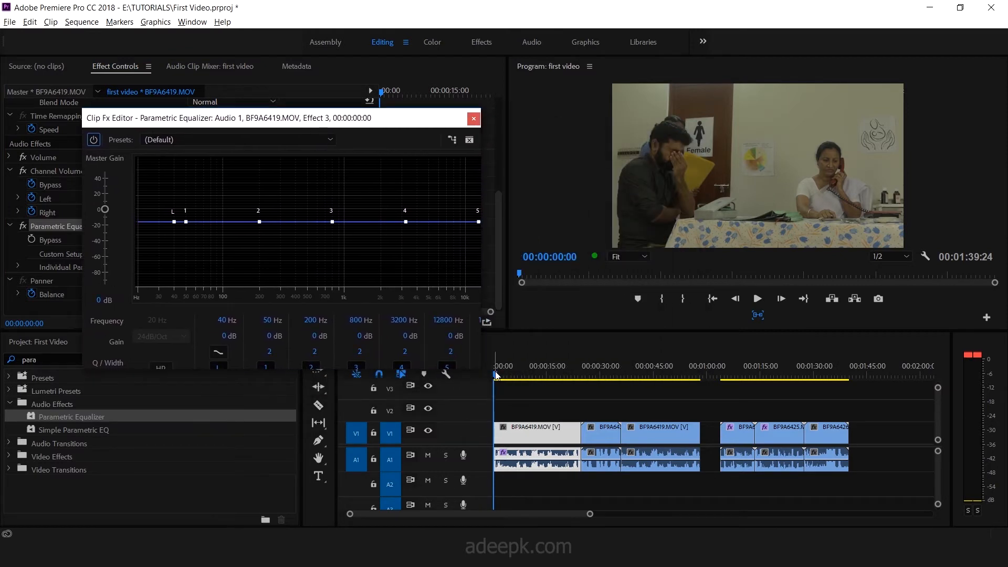
Step: Try equalizer curve changes during playback, moving band 2 to about 547 Hz, -21.7 dB and band 4 to about 3715 Hz, 4.5 dB
{"action": "key", "text": "space"}
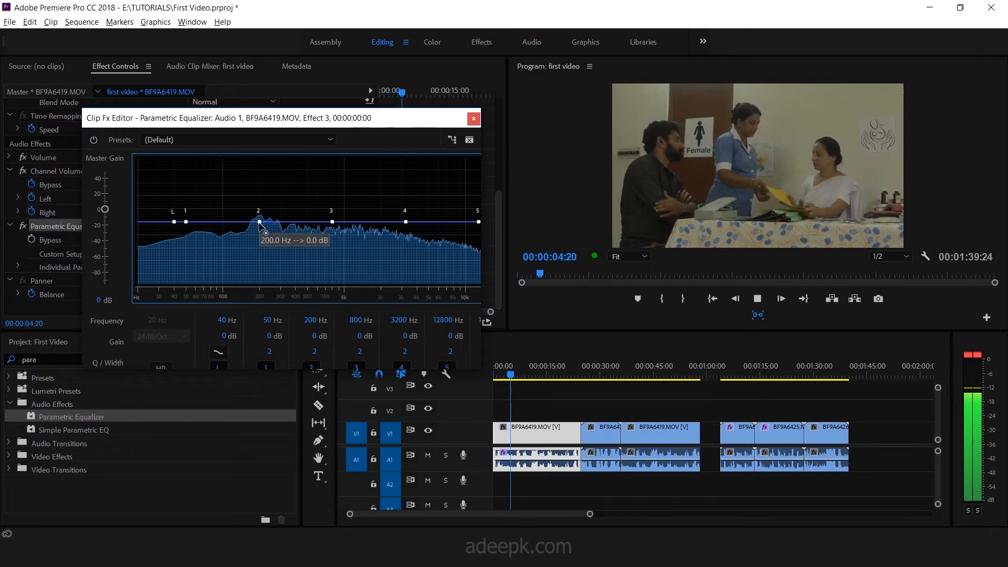
{"action": "left_click_drag", "start_coordinate": [259, 221], "coordinate": [314, 253]}
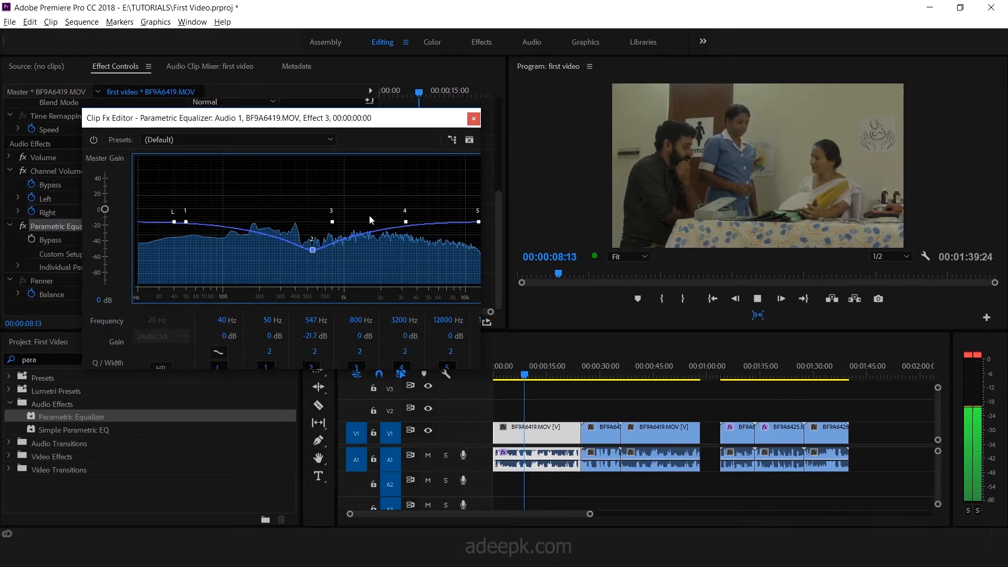
{"action": "mouse_move", "coordinate": [405, 221]}
{"action": "left_mouse_down"}
{"action": "mouse_move", "coordinate": [406, 193]}
{"action": "mouse_move", "coordinate": [415, 219]}
{"action": "left_mouse_up"}
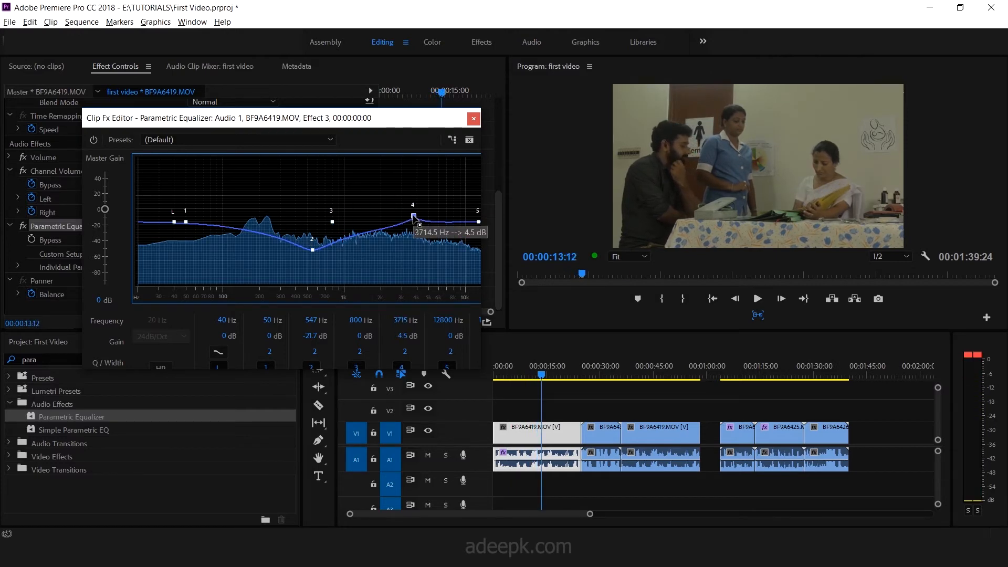
{"action": "left_click", "coordinate": [230, 141]}
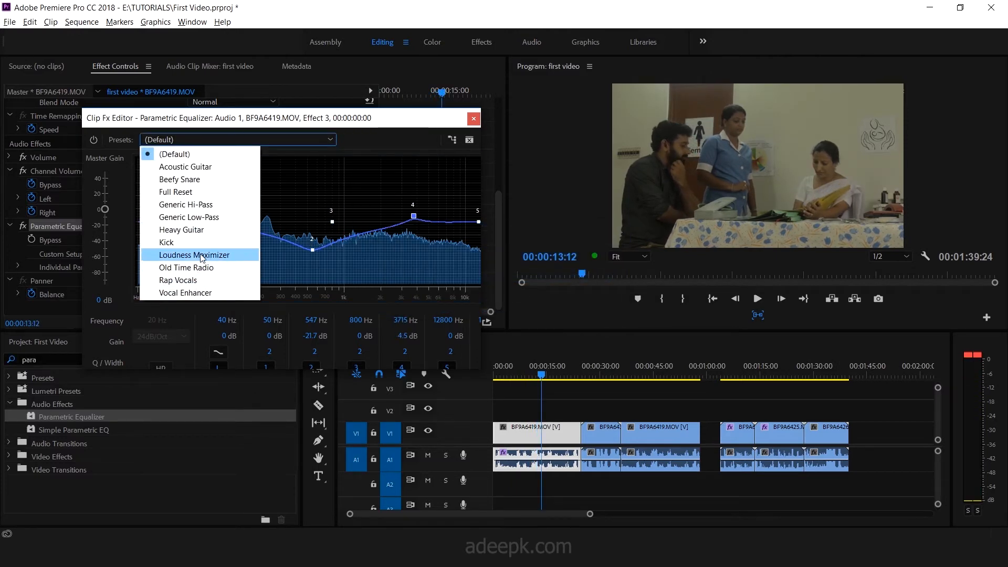
{"action": "left_click", "coordinate": [364, 140]}
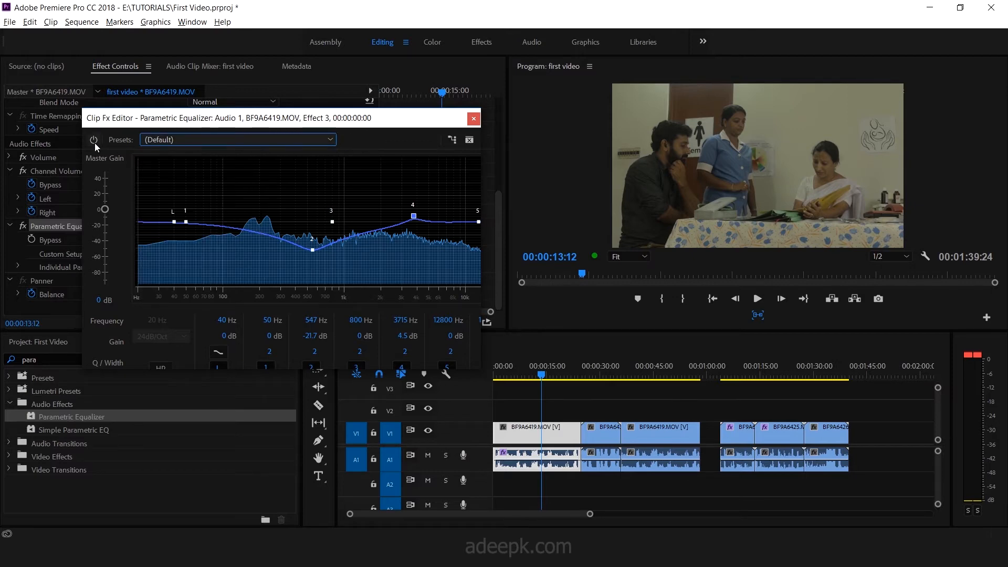
Step: Apply the Old Time Radio preset to the first clip's equalizer and toggle the effect off and on during playback to compare
{"action": "left_click_drag", "start_coordinate": [538, 374], "coordinate": [535, 374]}
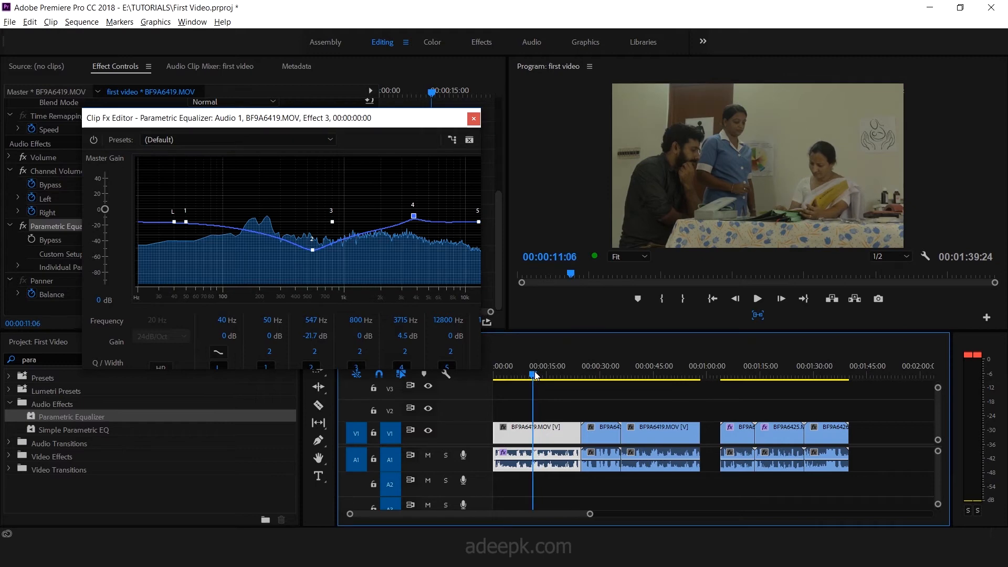
{"action": "left_click", "coordinate": [294, 139]}
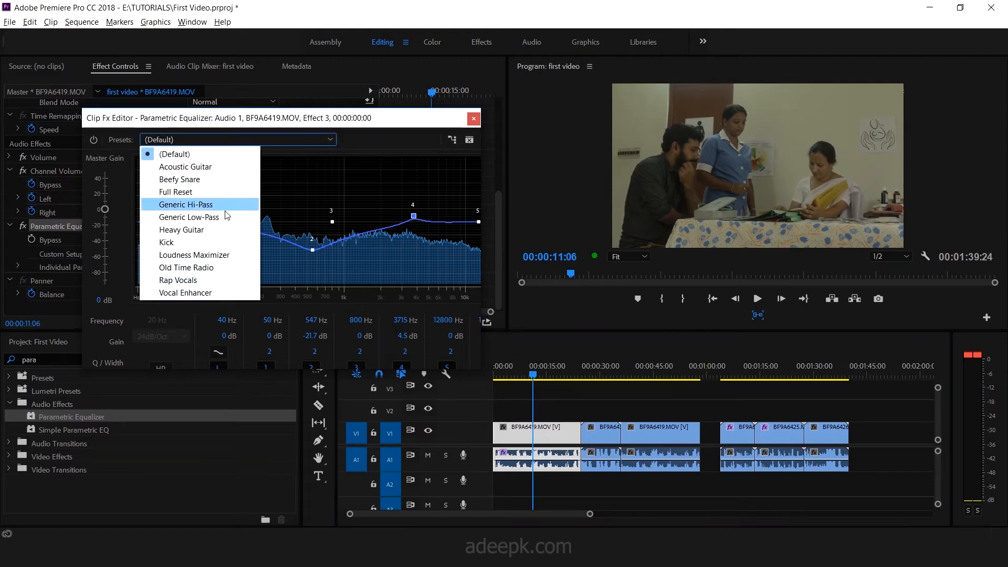
{"action": "left_click", "coordinate": [211, 268]}
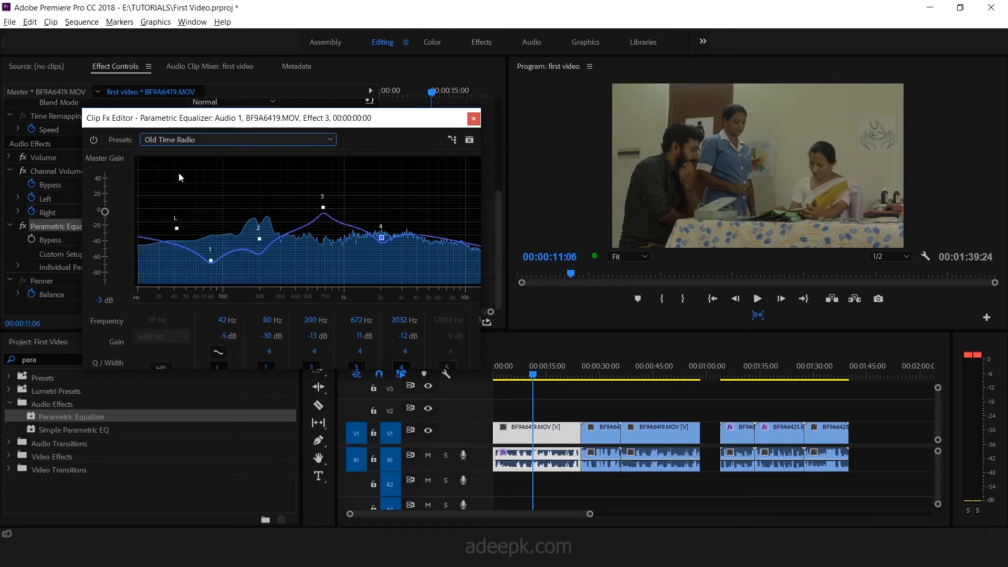
{"action": "key", "text": "space"}
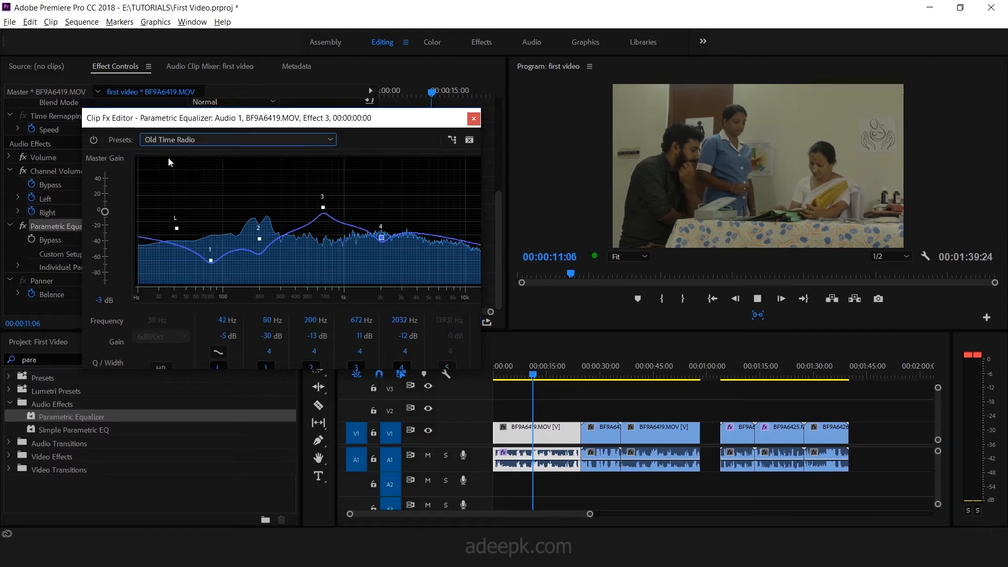
{"action": "left_click", "coordinate": [98, 141]}
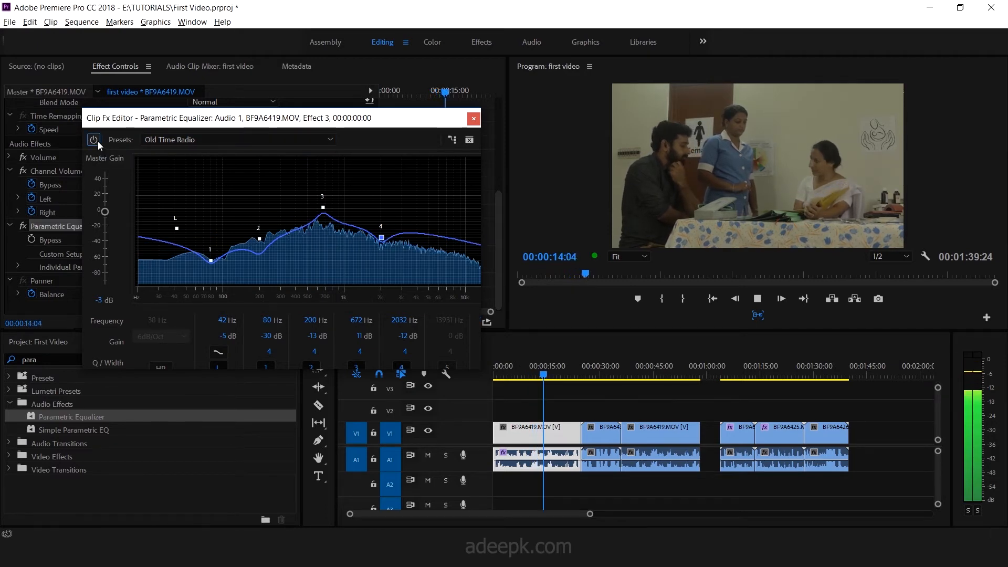
{"action": "left_click", "coordinate": [94, 140]}
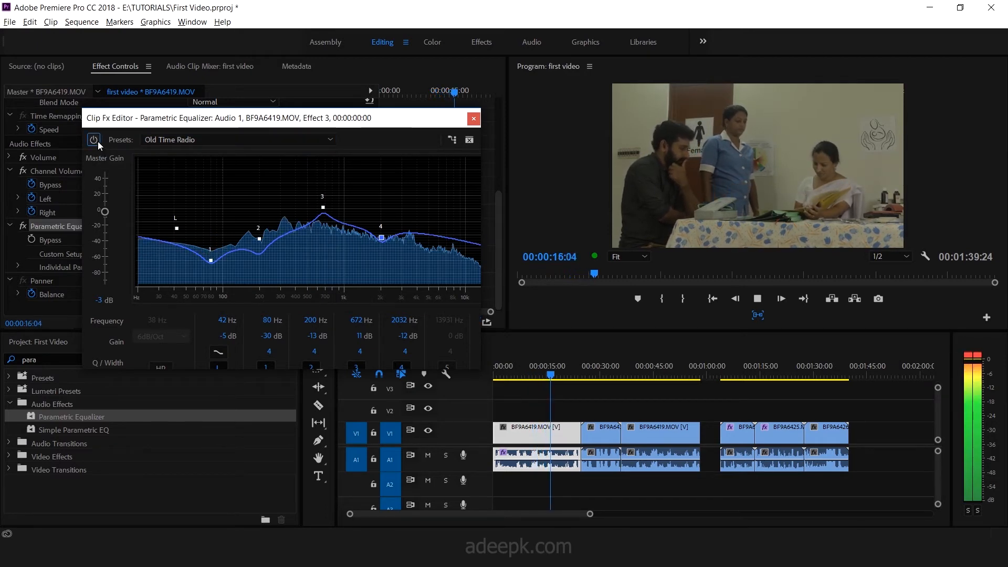
{"action": "key", "text": "space"}
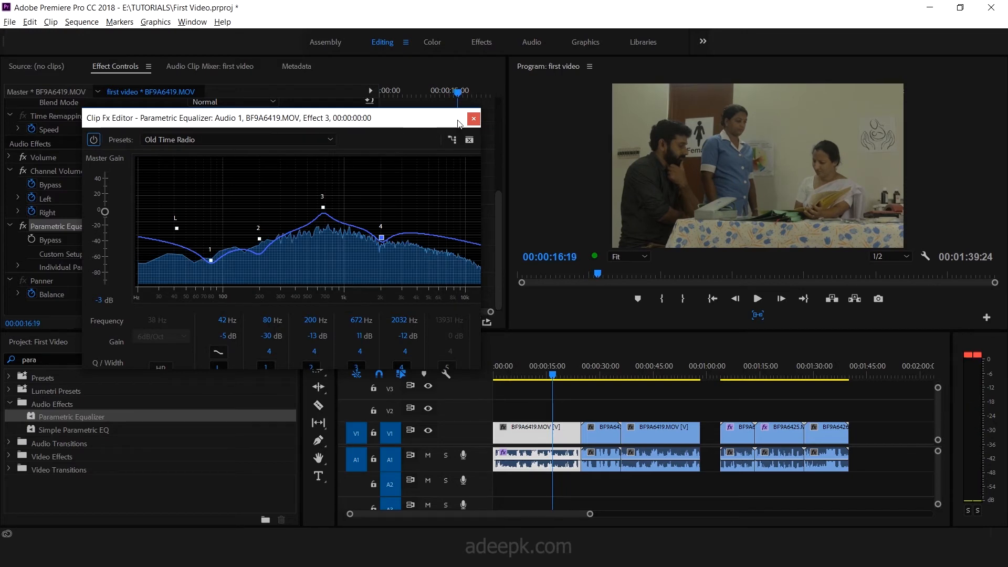
{"action": "left_click", "coordinate": [472, 120]}
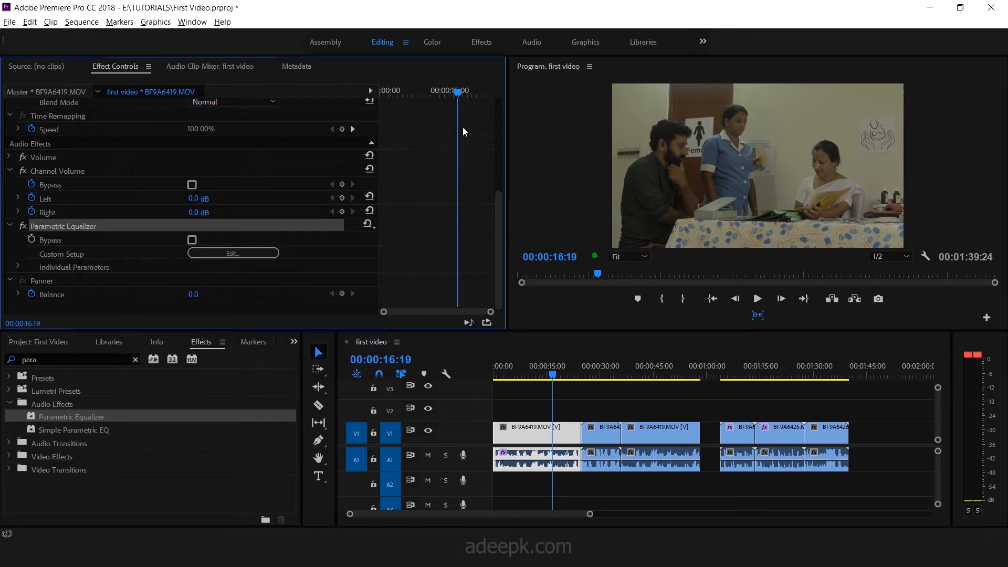
Step: Copy the Parametric Equalizer from the first clip and paste it onto the second clip, BF9A6438.MOV
{"action": "right_click", "coordinate": [74, 225]}
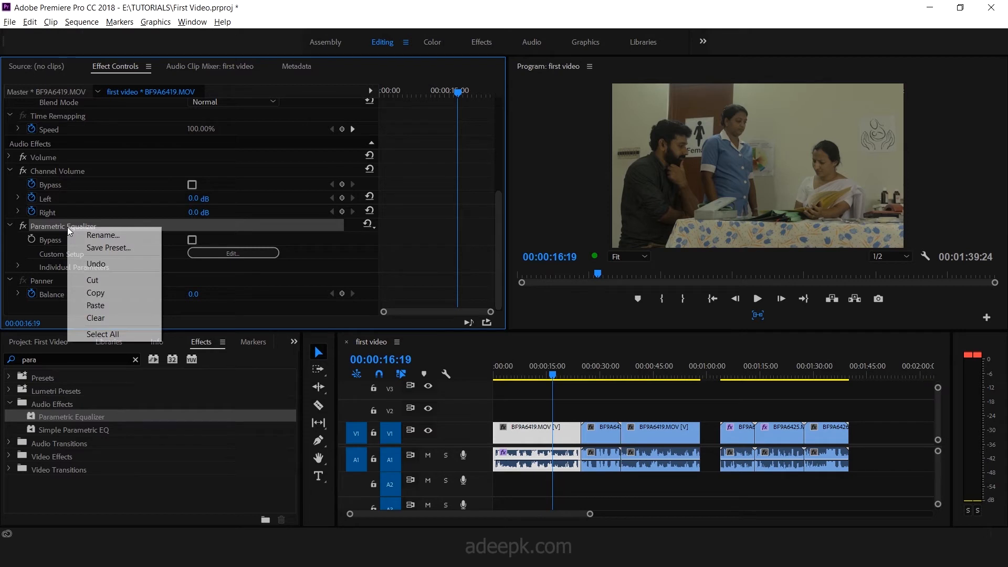
{"action": "left_click", "coordinate": [96, 293]}
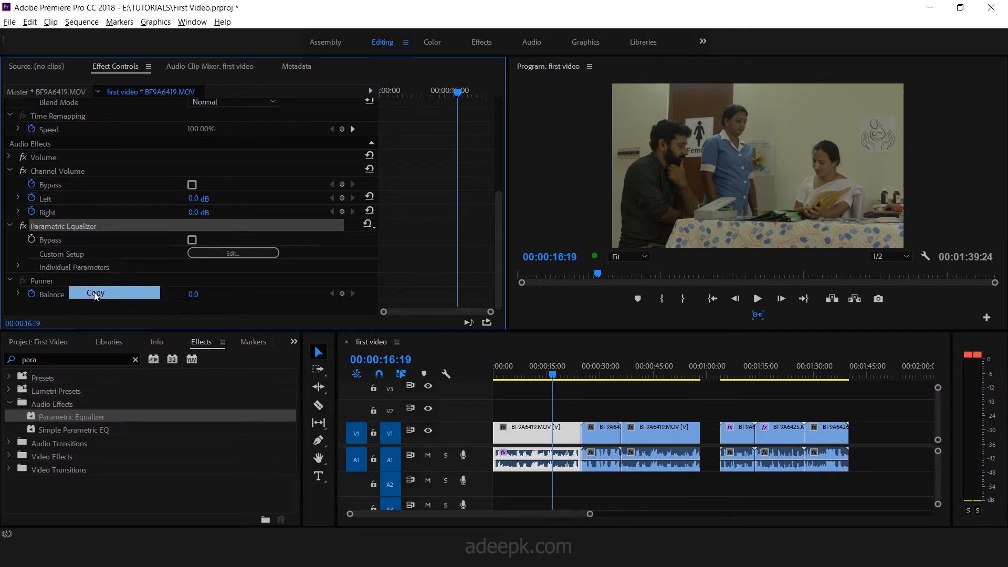
{"action": "left_click", "coordinate": [604, 373]}
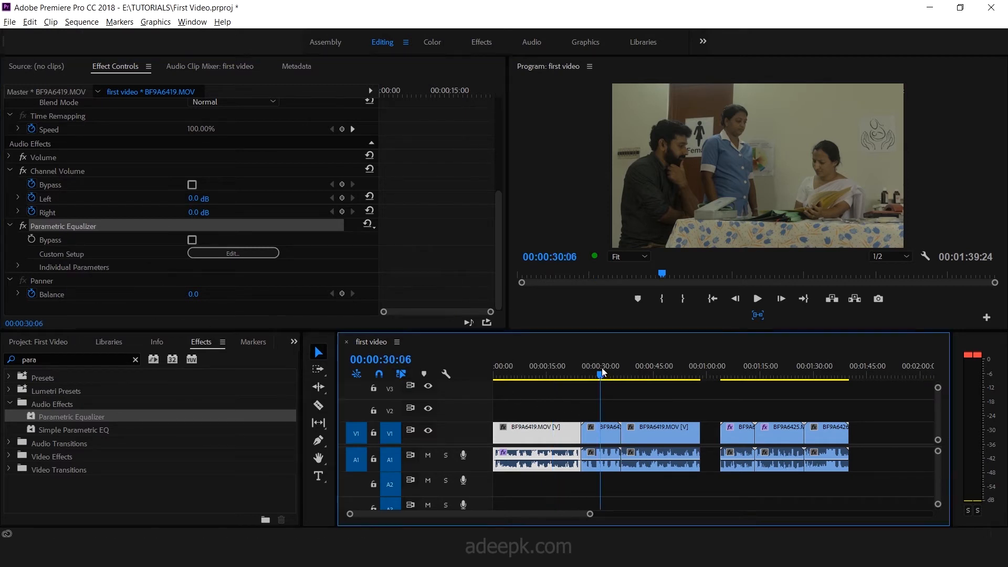
{"action": "left_click", "coordinate": [597, 430]}
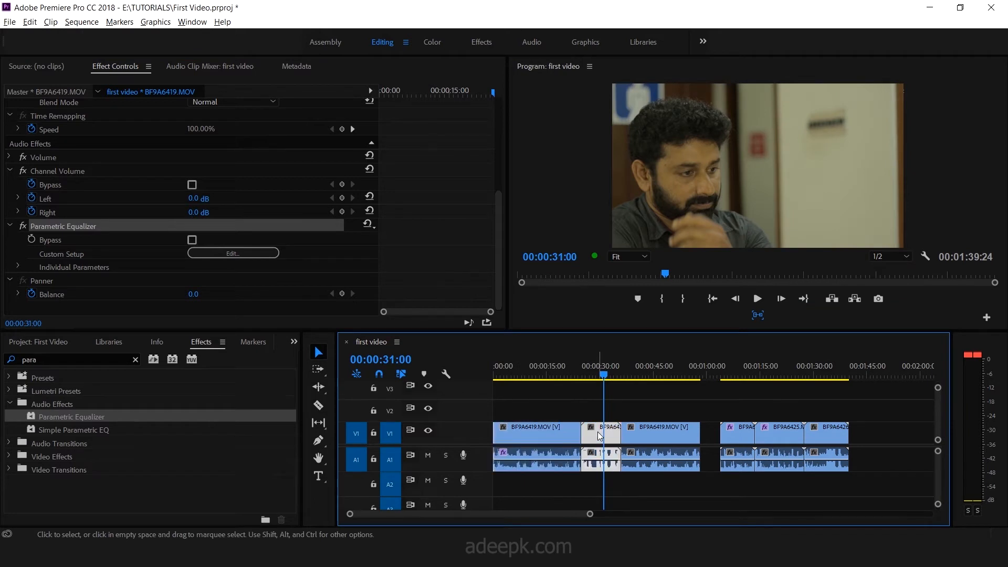
{"action": "left_click_drag", "start_coordinate": [496, 203], "coordinate": [507, 293]}
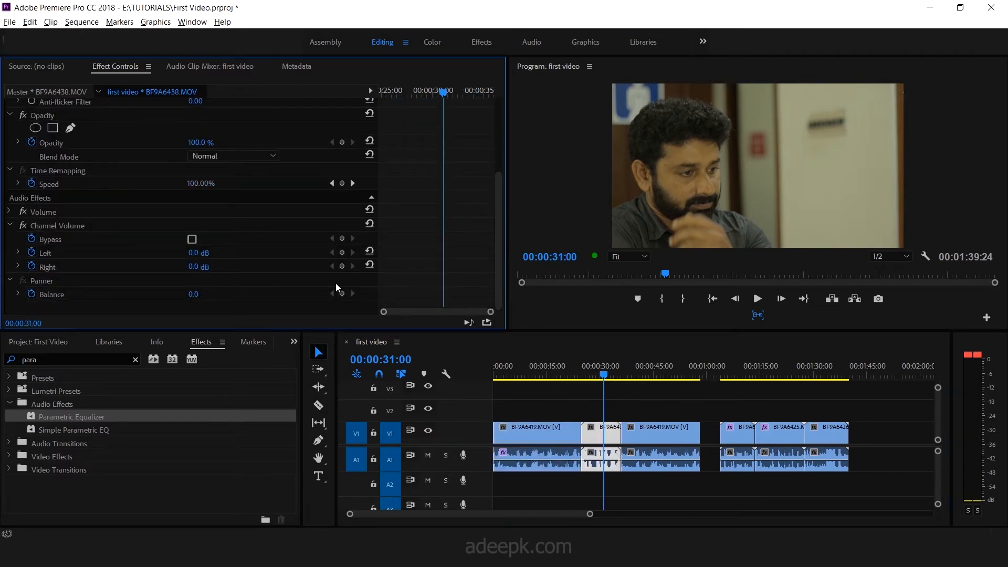
{"action": "key", "text": "ctrl+v"}
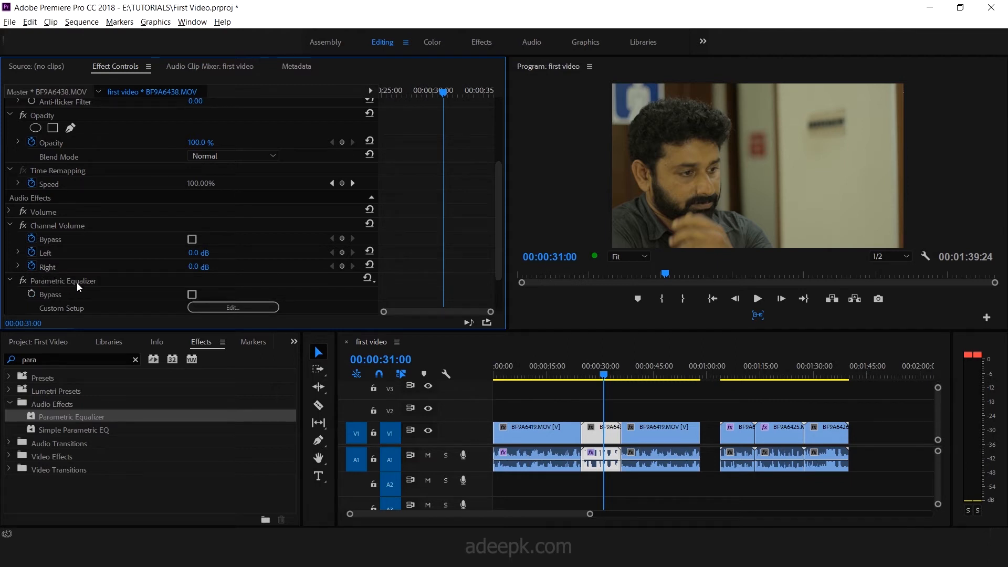
Step: Play the BF9A6438.MOV clip from about 00:00:30 to hear its pasted Parametric Equalizer
{"action": "left_click", "coordinate": [132, 279]}
{"action": "left_click_drag", "start_coordinate": [499, 222], "coordinate": [502, 282]}
{"action": "left_click", "coordinate": [599, 376]}
{"action": "key", "text": "space"}
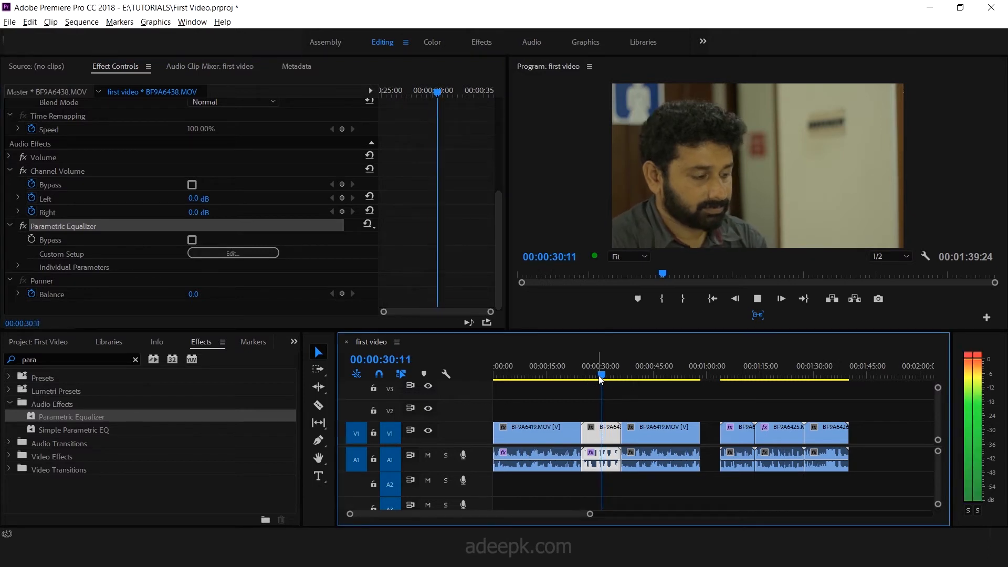
{"action": "key", "text": "space"}
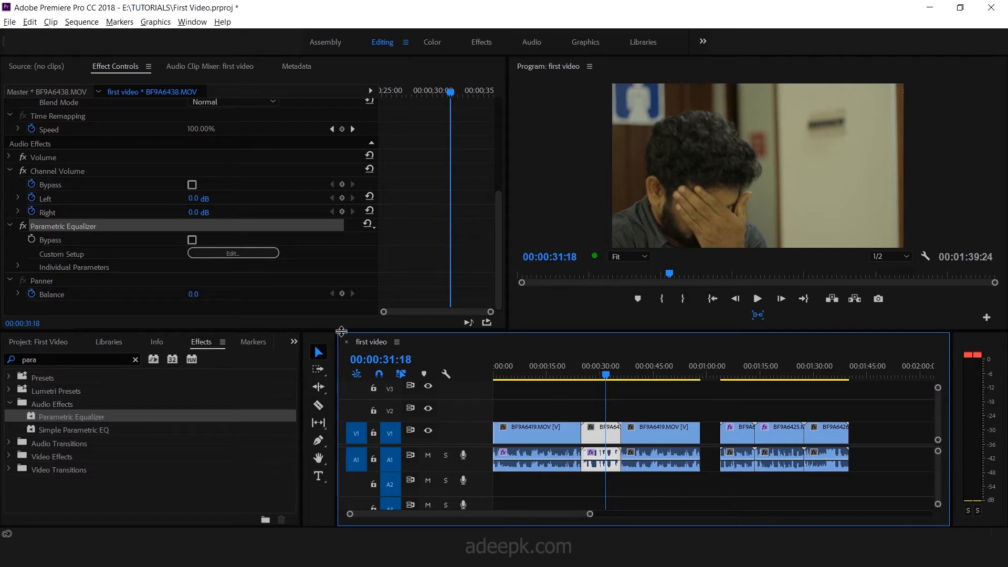
Step: Replace the effects search with "rever" and look through the matching audio effects
{"action": "left_click", "coordinate": [135, 360]}
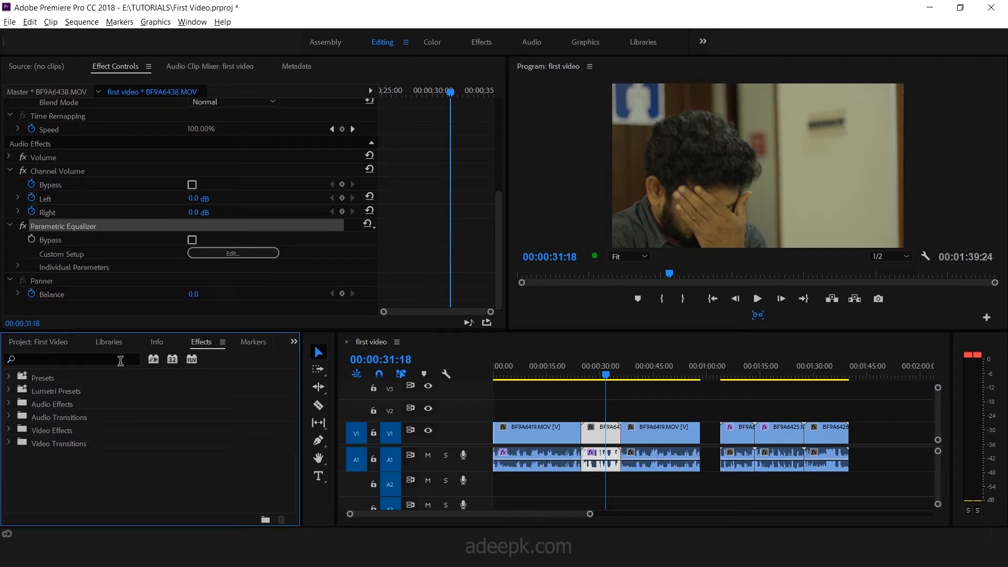
{"action": "left_click", "coordinate": [85, 361]}
{"action": "type", "text": "rever"}
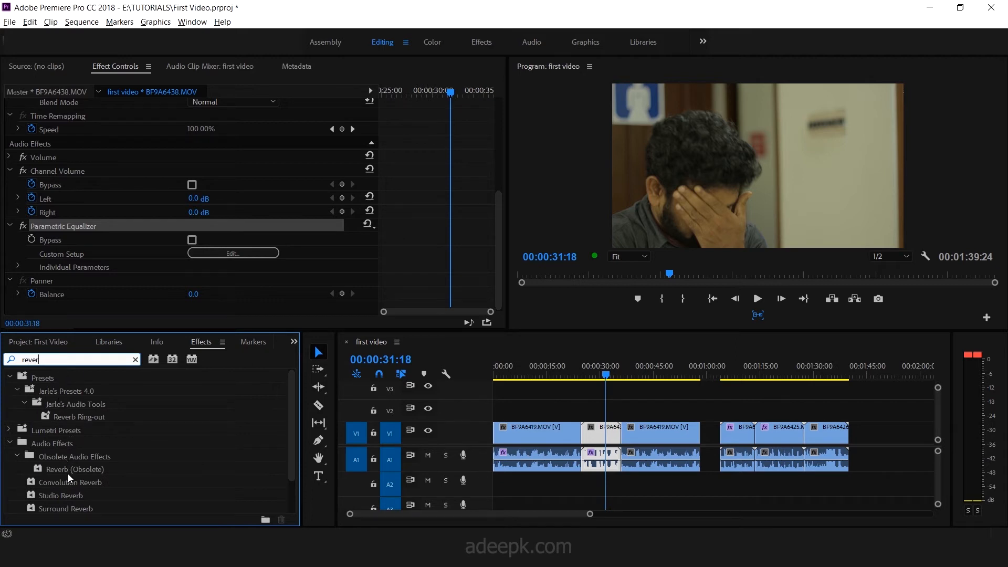
{"action": "left_click_drag", "start_coordinate": [294, 441], "coordinate": [291, 479]}
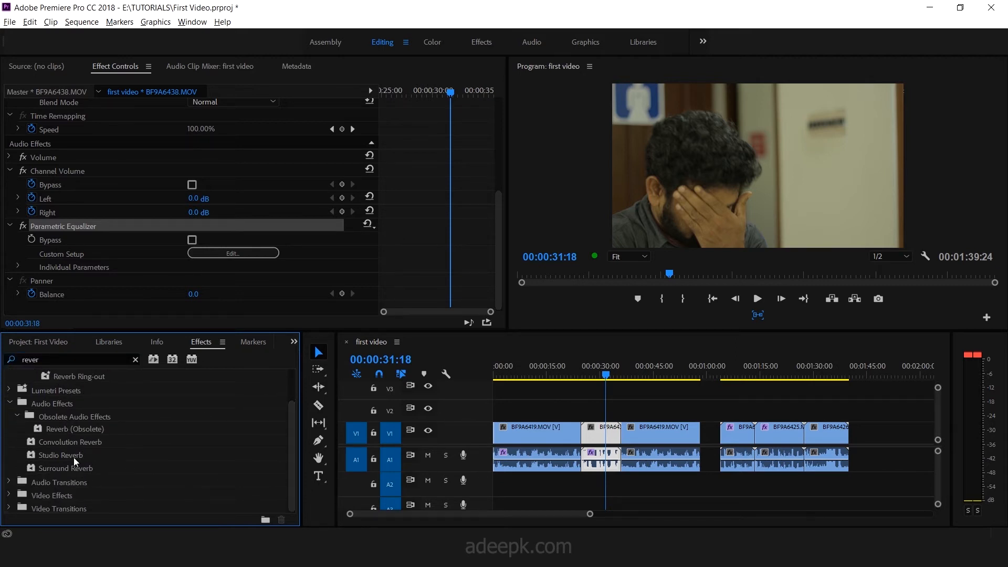
Step: Apply Studio Reverb to the audio of the last clip, BF9A6426.MOV, and open the effect's custom setup editor
{"action": "left_click_drag", "start_coordinate": [65, 458], "coordinate": [819, 457]}
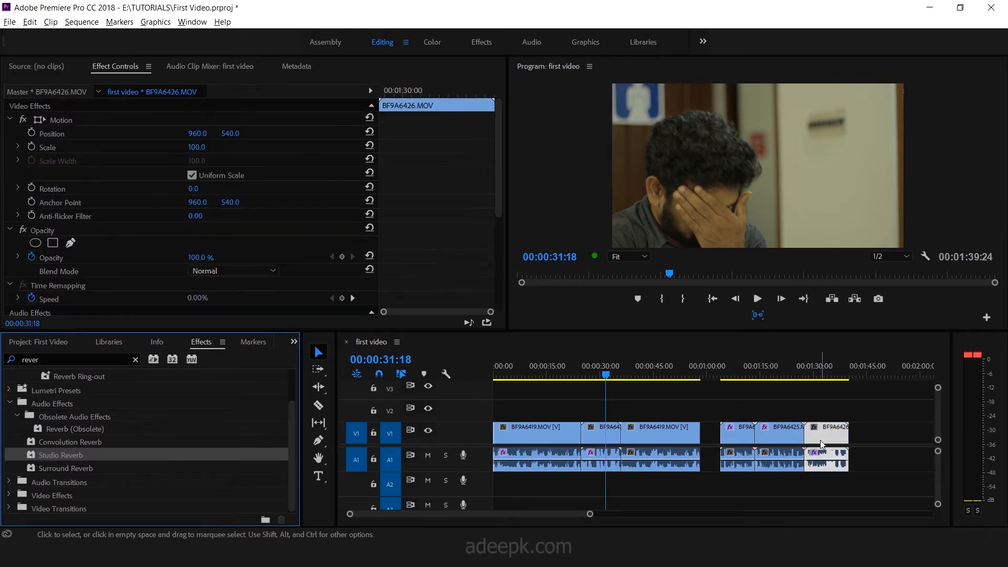
{"action": "left_click_drag", "start_coordinate": [822, 374], "coordinate": [828, 374]}
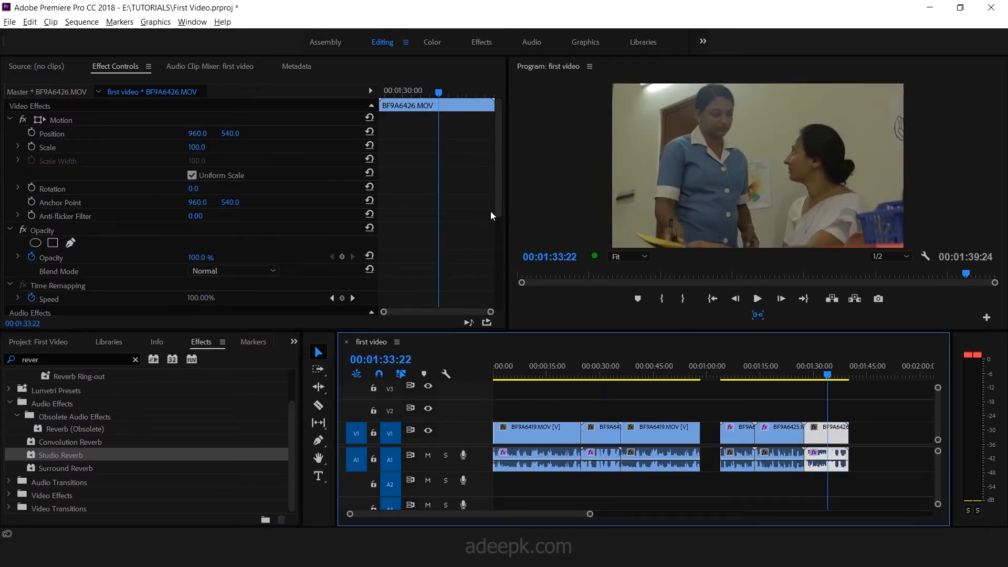
{"action": "left_click_drag", "start_coordinate": [499, 199], "coordinate": [496, 309]}
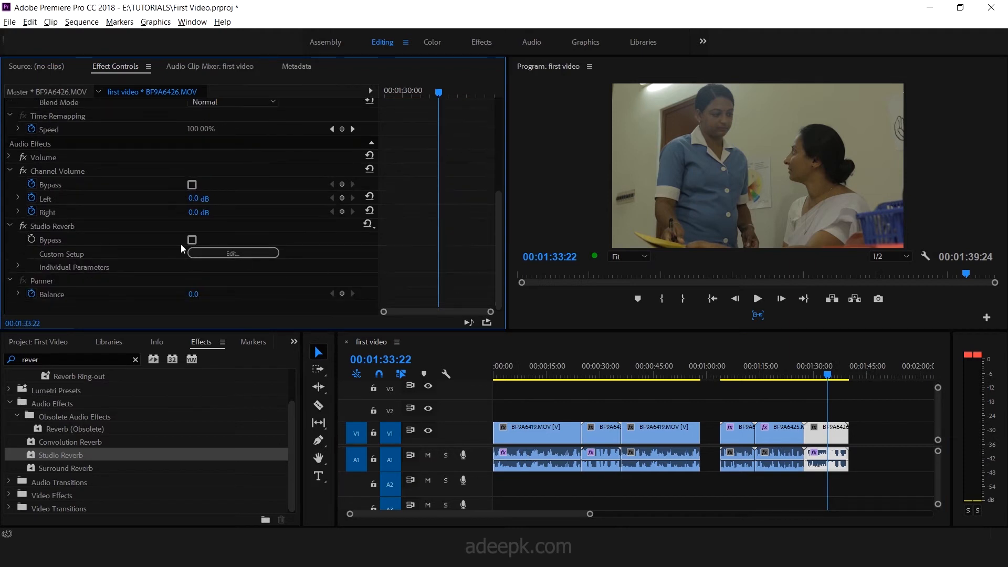
{"action": "left_click", "coordinate": [132, 229]}
{"action": "left_click", "coordinate": [209, 253]}
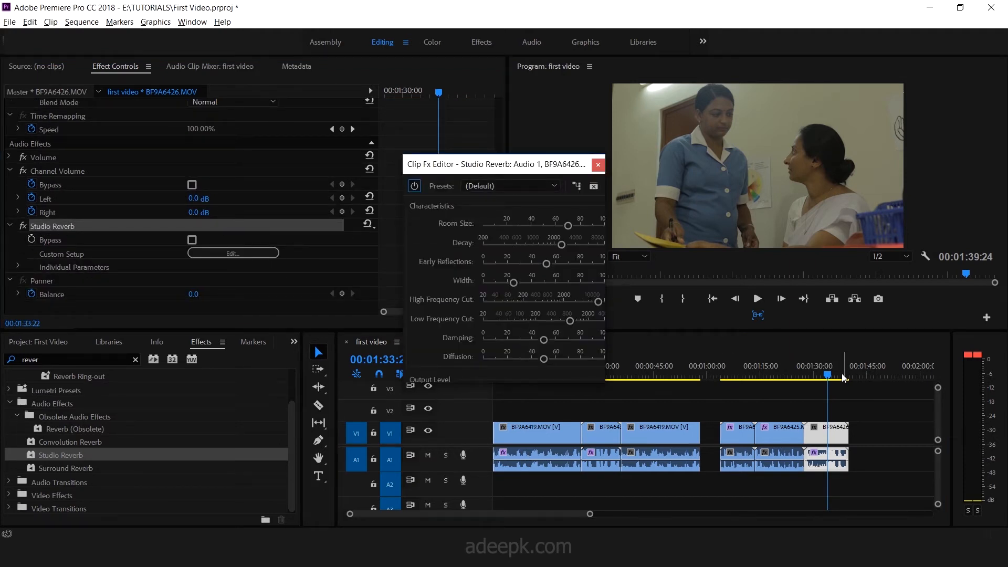
Step: Set the Studio Reverb preset to Outside Club
{"action": "left_click_drag", "start_coordinate": [829, 376], "coordinate": [820, 377]}
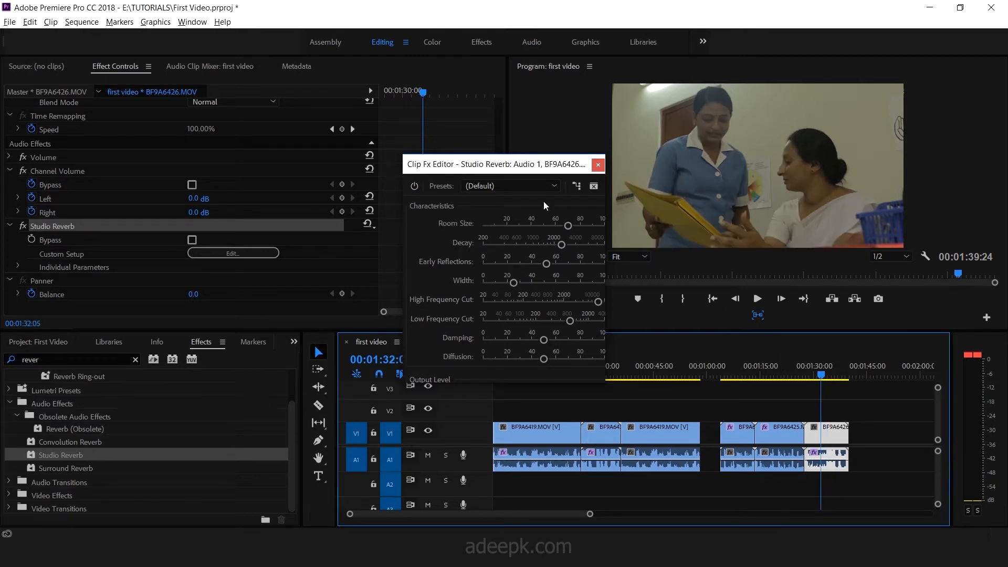
{"action": "left_click", "coordinate": [517, 186]}
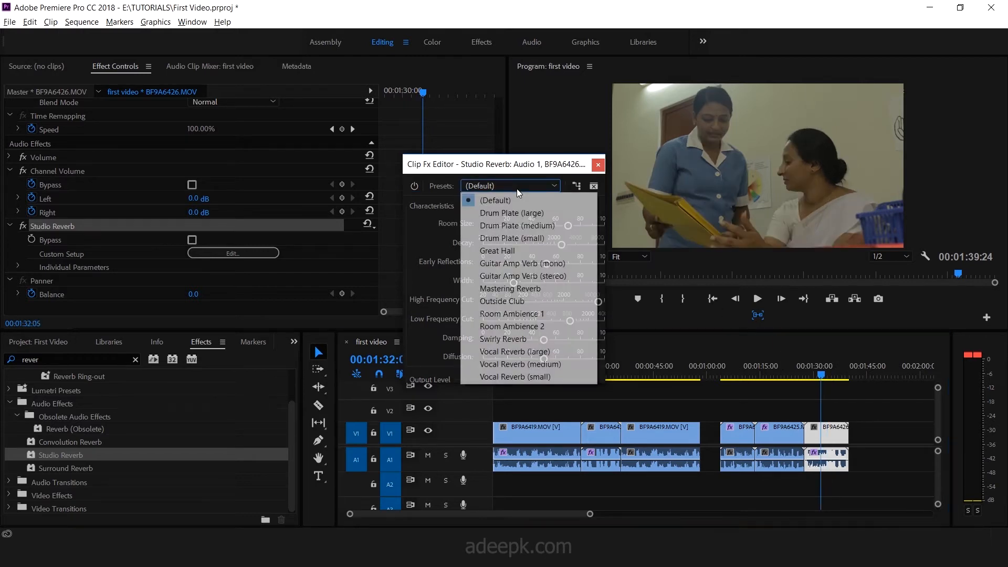
{"action": "left_click", "coordinate": [507, 300]}
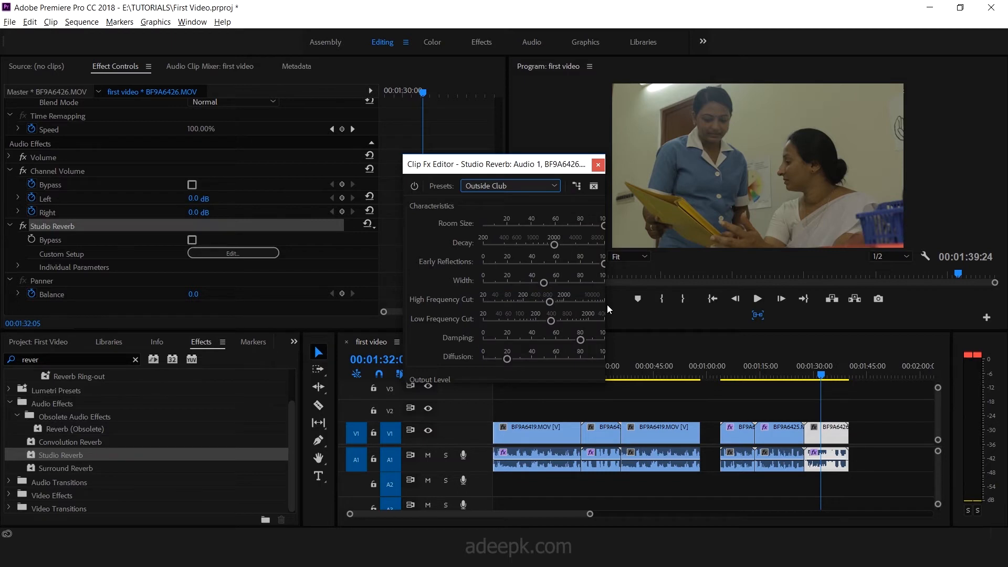
Step: Play the last clip while switching Studio Reverb off and on again to compare the sound, and close the effect editor
{"action": "left_click", "coordinate": [819, 377]}
{"action": "key", "text": "space"}
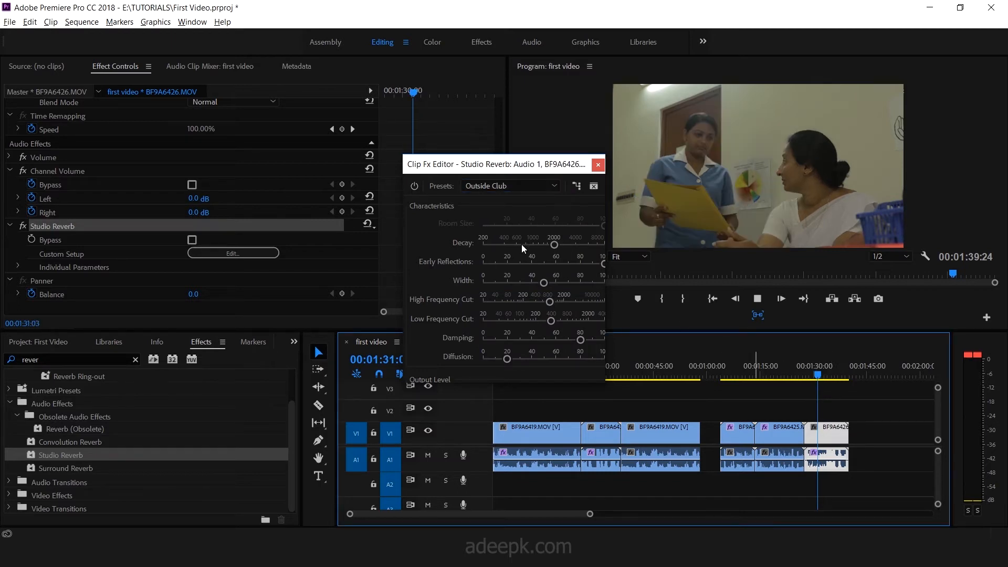
{"action": "left_click", "coordinate": [414, 186]}
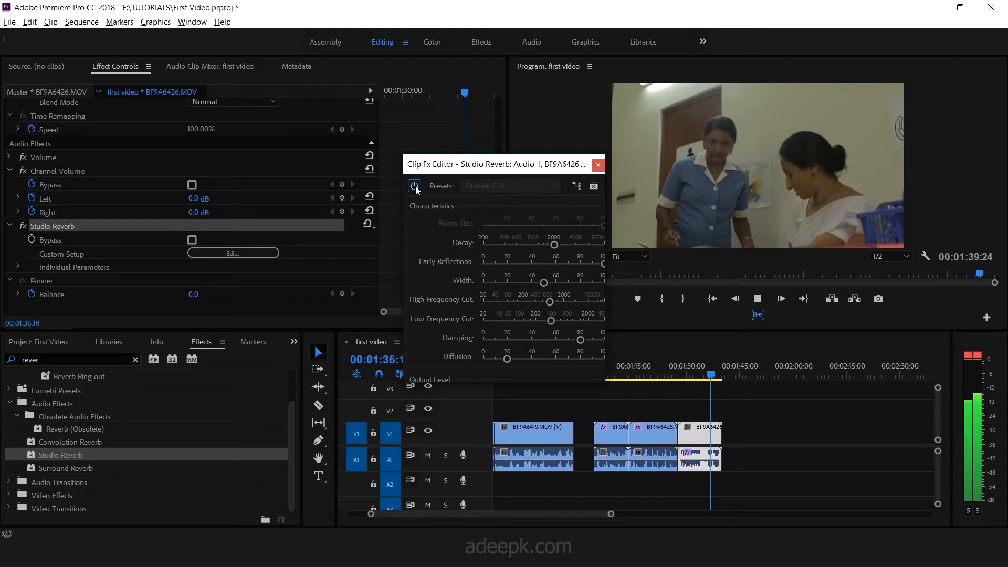
{"action": "left_click", "coordinate": [415, 186]}
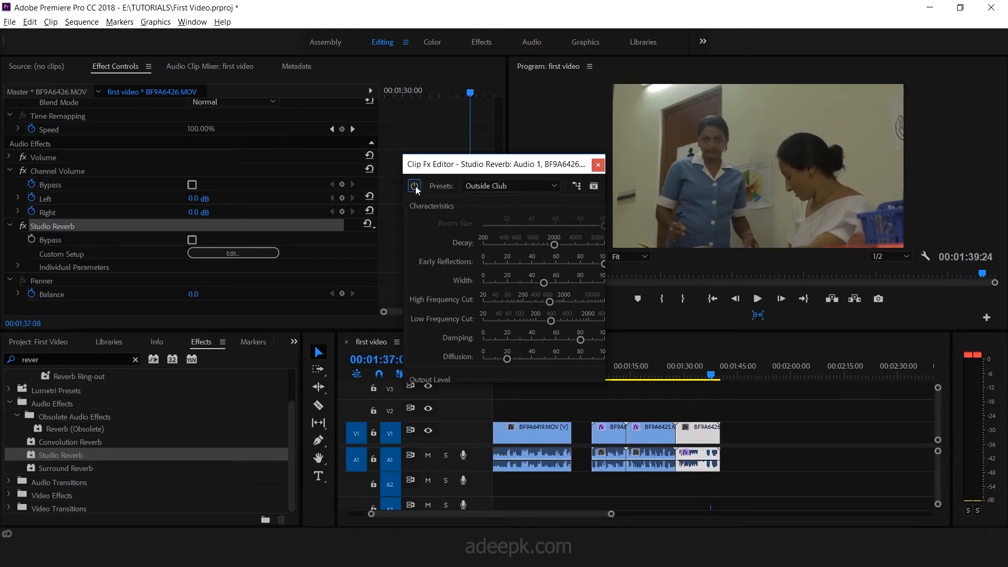
{"action": "left_click", "coordinate": [597, 166]}
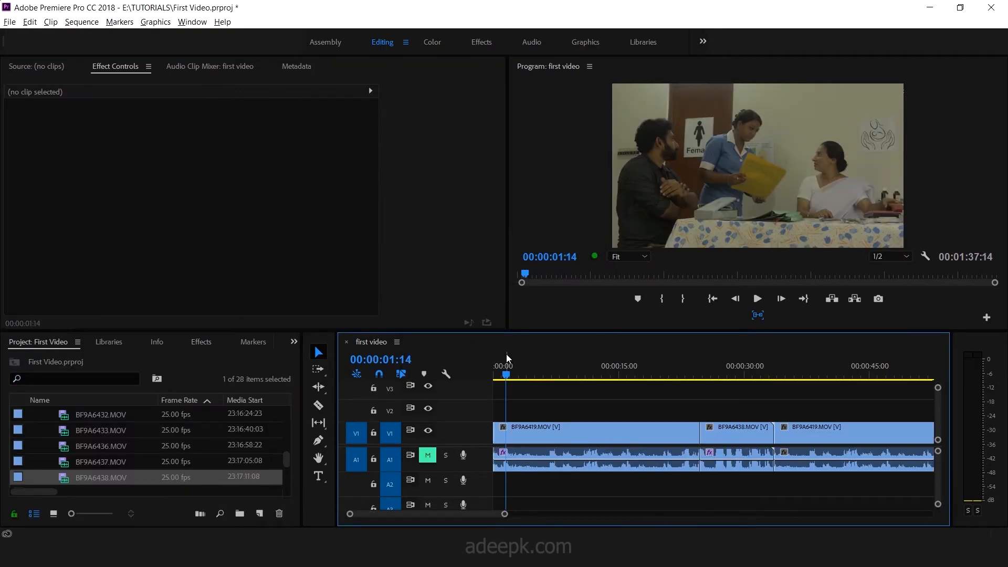
Step: Show the available effects and expand the Dissolve folder inside Video Transitions
{"action": "left_click", "coordinate": [200, 344]}
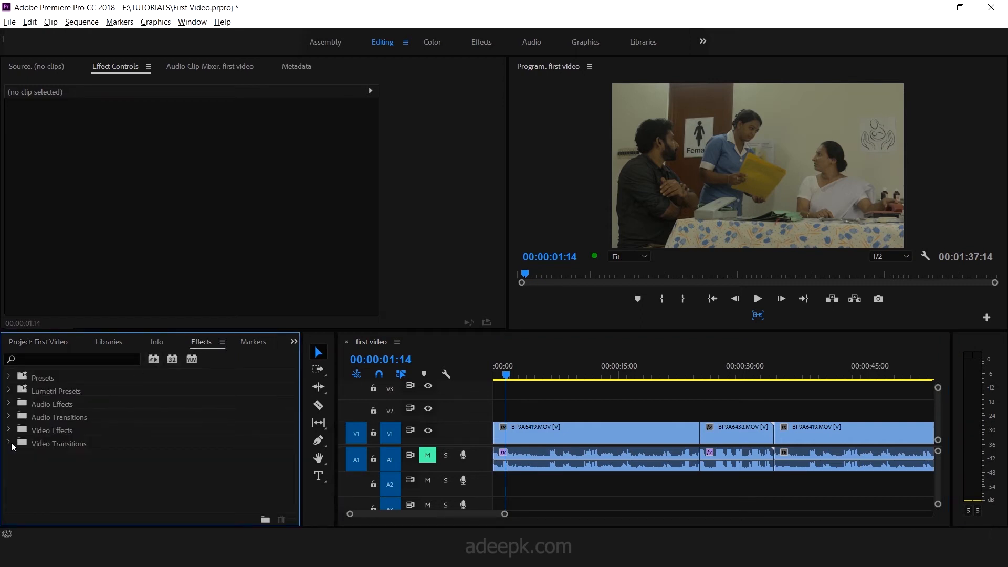
{"action": "left_click", "coordinate": [11, 443]}
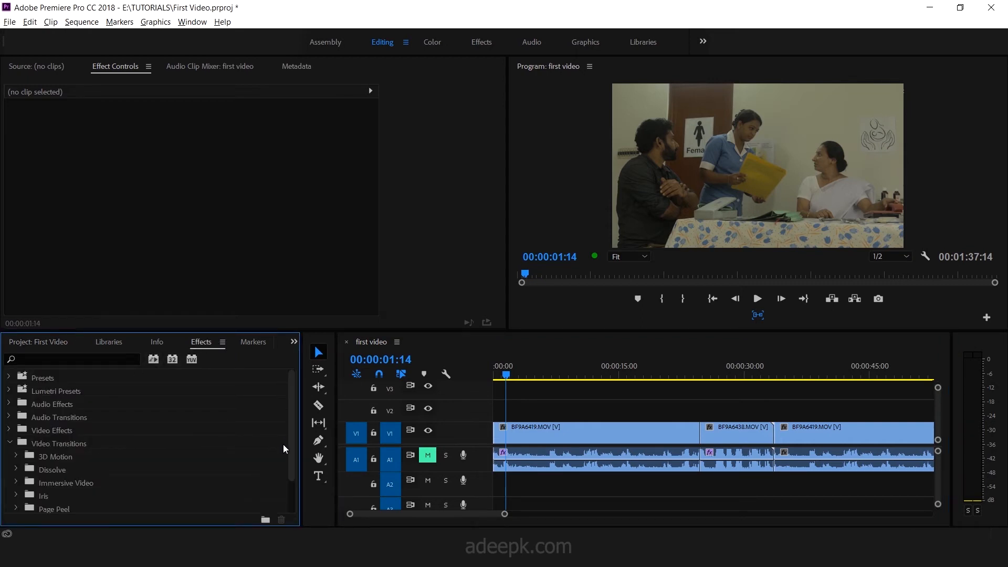
{"action": "scroll", "coordinate": [291, 450], "scroll_direction": "down", "scroll_amount": 2}
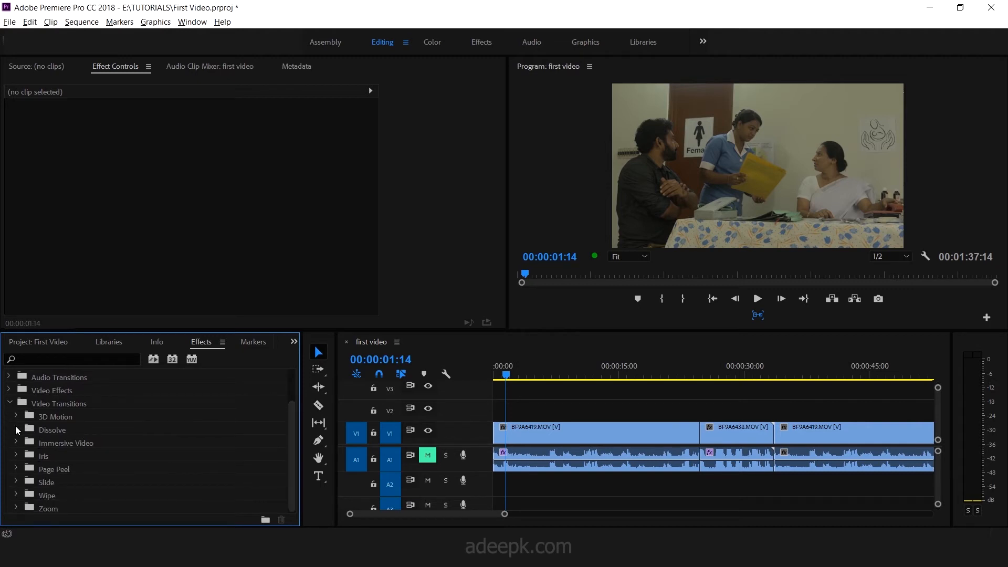
{"action": "left_click", "coordinate": [16, 430]}
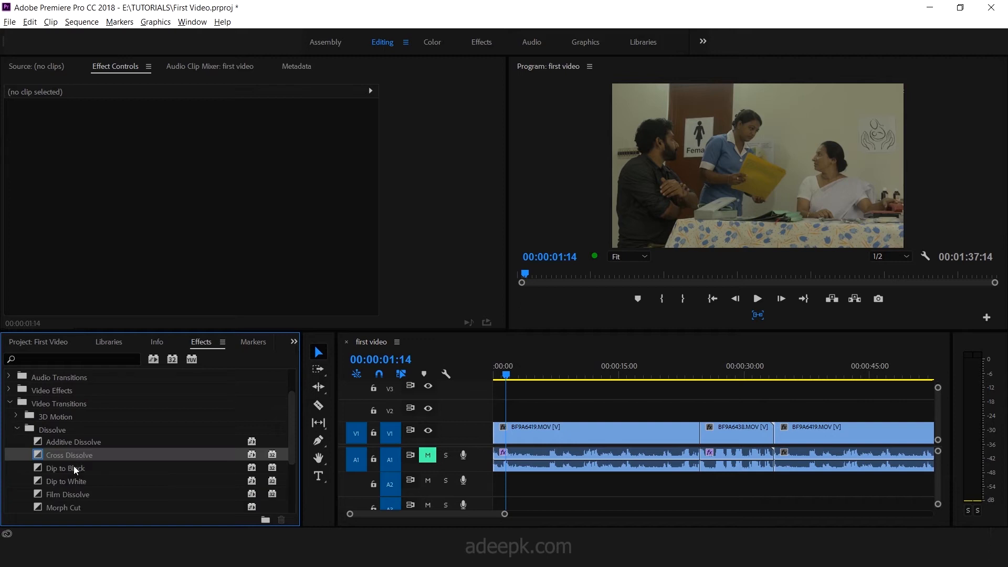
Step: Examine the default-transition option for Cross Dissolve and Dip to White without changing it, leaving Cross Dissolve selected
{"action": "right_click", "coordinate": [43, 454]}
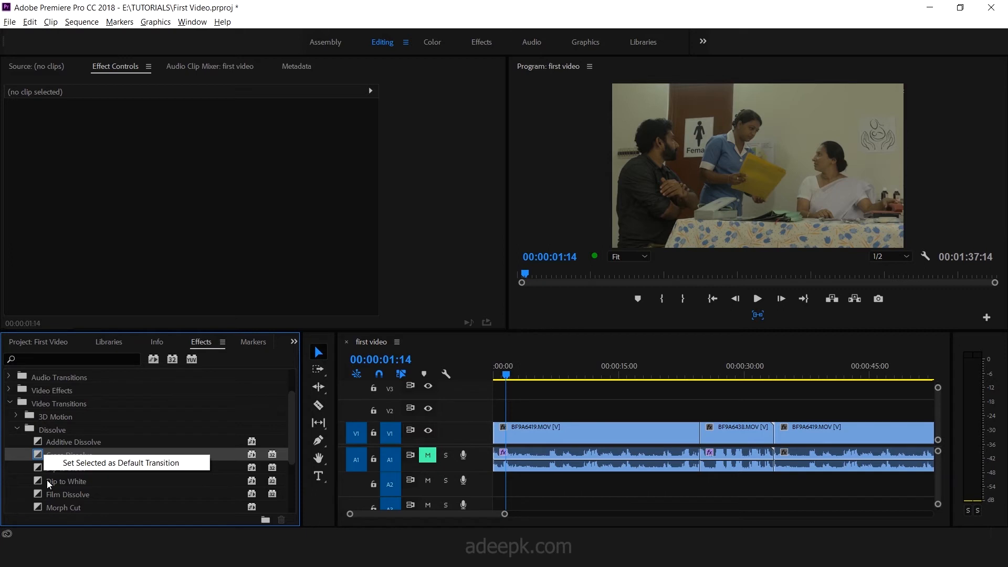
{"action": "left_click", "coordinate": [46, 480]}
{"action": "right_click", "coordinate": [46, 481]}
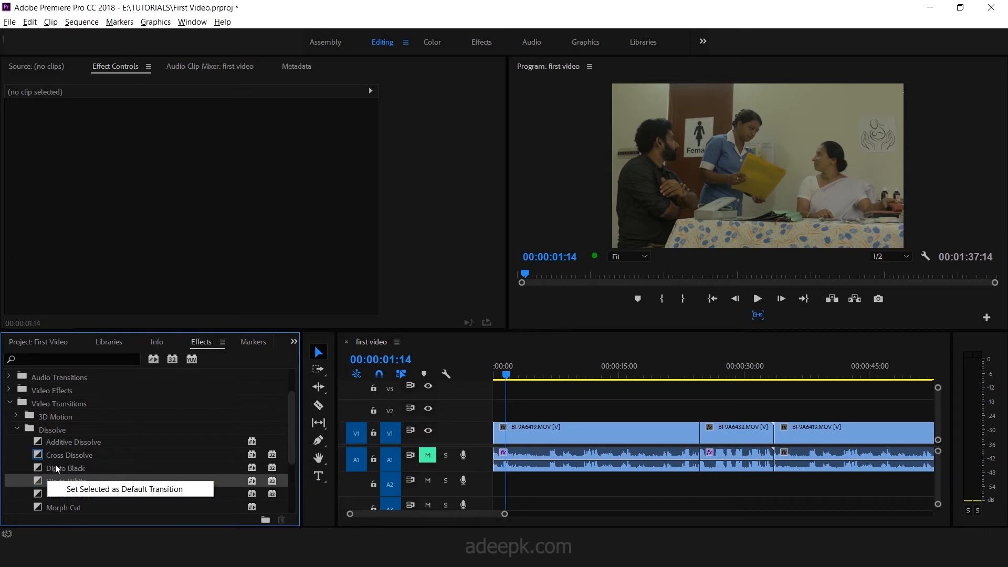
{"action": "left_click", "coordinate": [55, 457]}
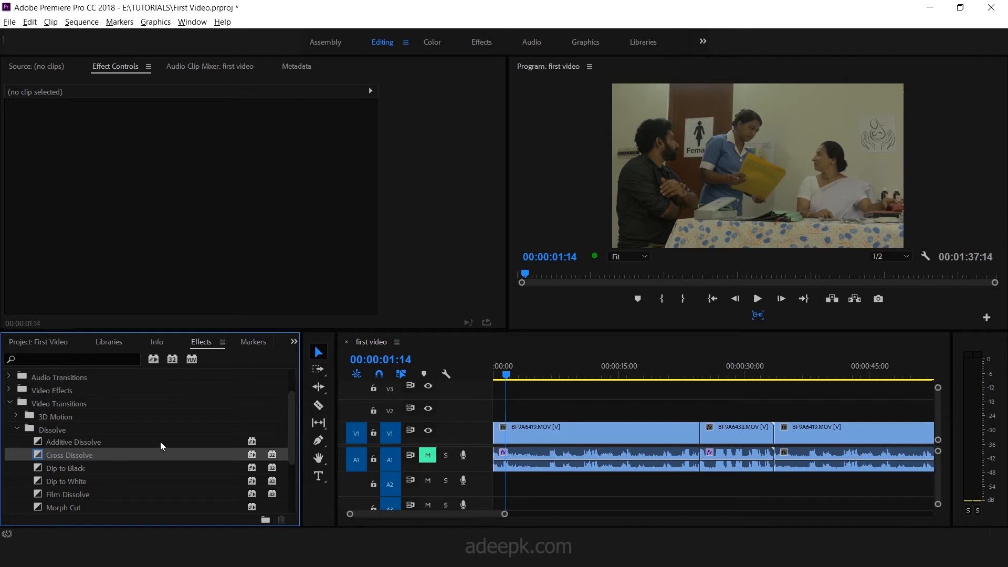
Step: Apply the default transitions to the start of the first BF9A6419.MOV clip and play through the fade-in
{"action": "right_click", "coordinate": [496, 430]}
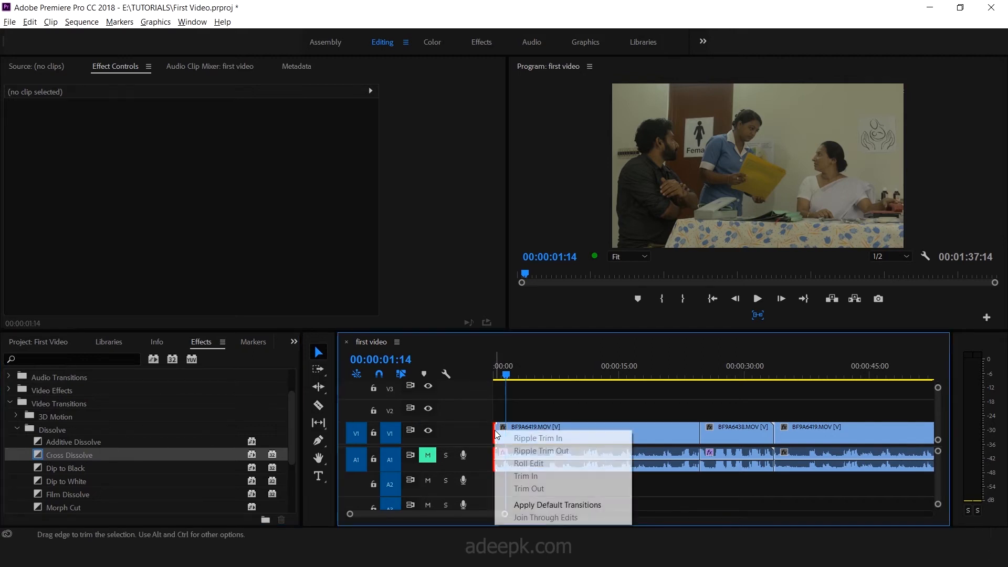
{"action": "left_click", "coordinate": [532, 504]}
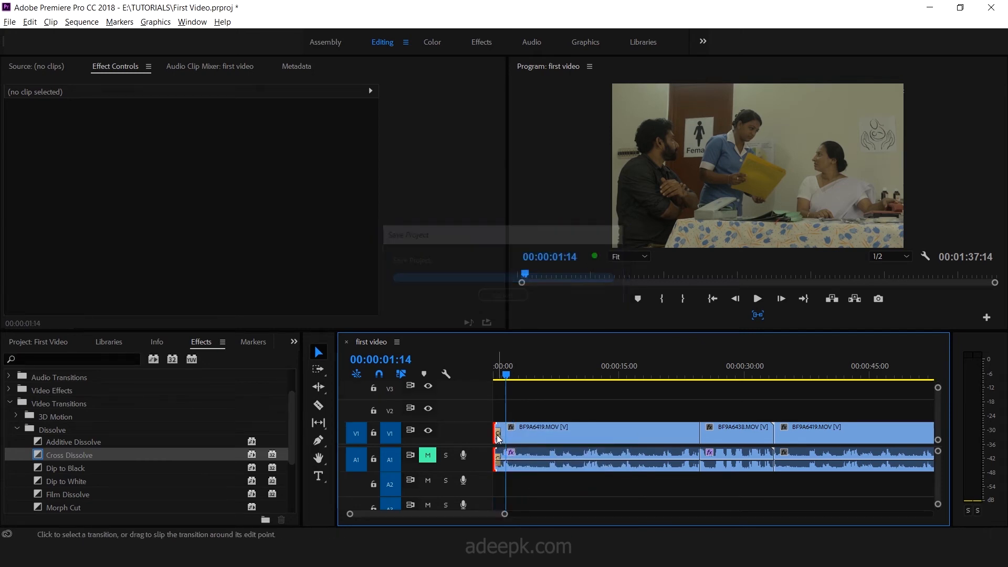
{"action": "left_click_drag", "start_coordinate": [506, 515], "coordinate": [467, 516]}
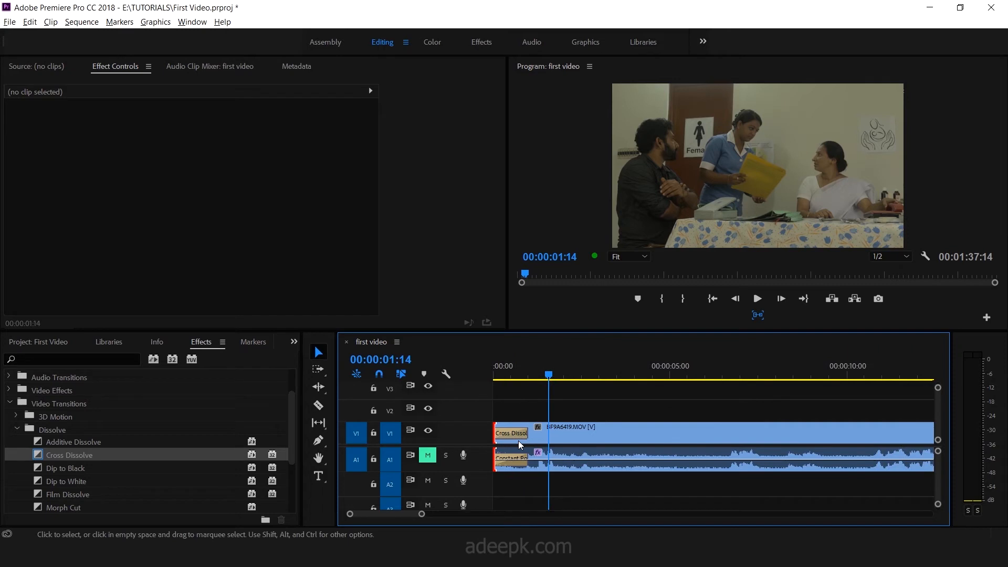
{"action": "mouse_move", "coordinate": [521, 373]}
{"action": "left_mouse_down"}
{"action": "mouse_move", "coordinate": [494, 381]}
{"action": "mouse_move", "coordinate": [513, 381]}
{"action": "left_mouse_up"}
{"action": "key", "text": "space"}
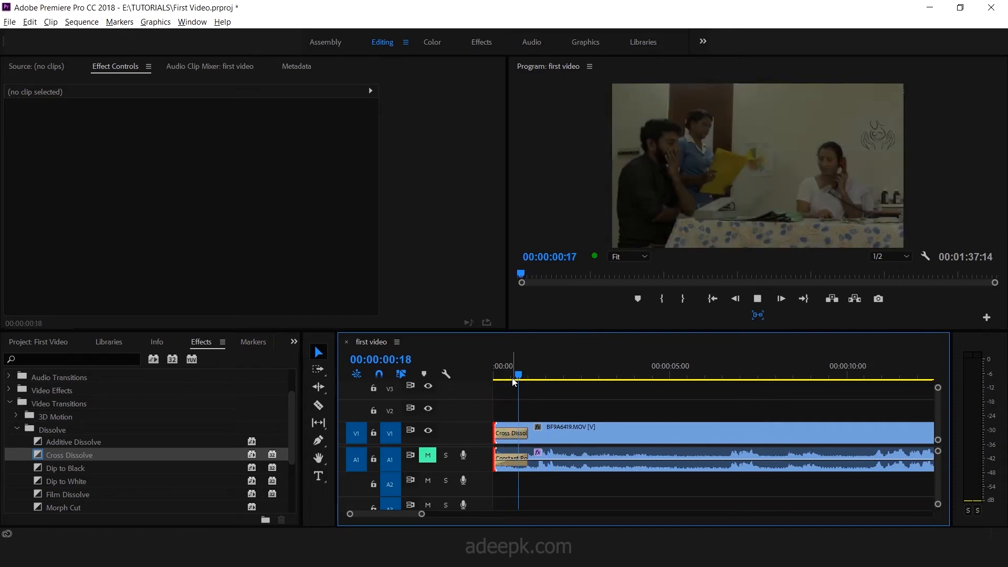
{"action": "key", "text": "space"}
Step: Lengthen the Cross Dissolve at the start of the first clip to 00:00:02:05
{"action": "left_click_drag", "start_coordinate": [526, 431], "coordinate": [569, 431]}
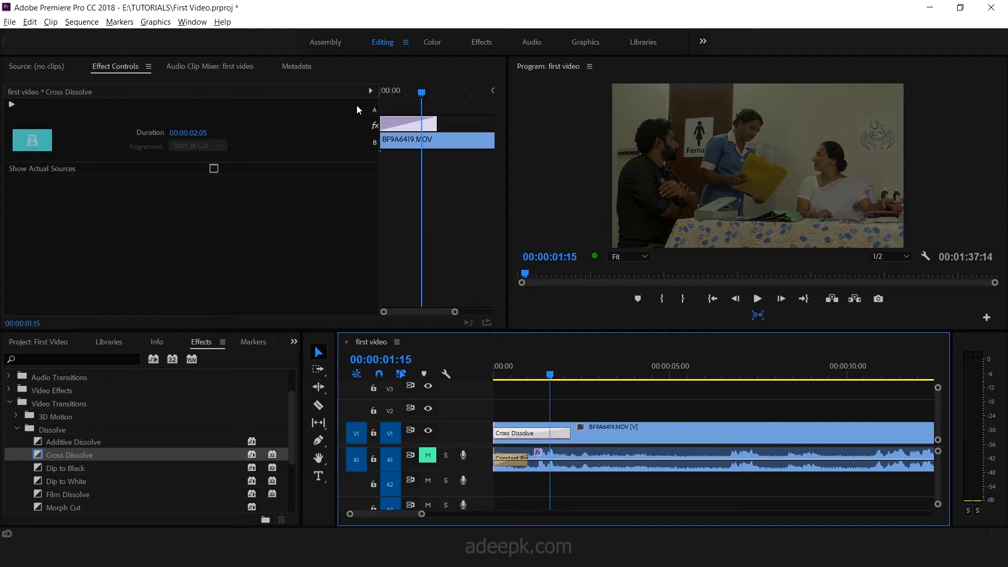
Step: Try extending the opening Cross Dissolve to 00:00:03:19, undo it, and view its duration setting without changing it
{"action": "left_click", "coordinate": [425, 127]}
{"action": "left_click_drag", "start_coordinate": [437, 127], "coordinate": [478, 128]}
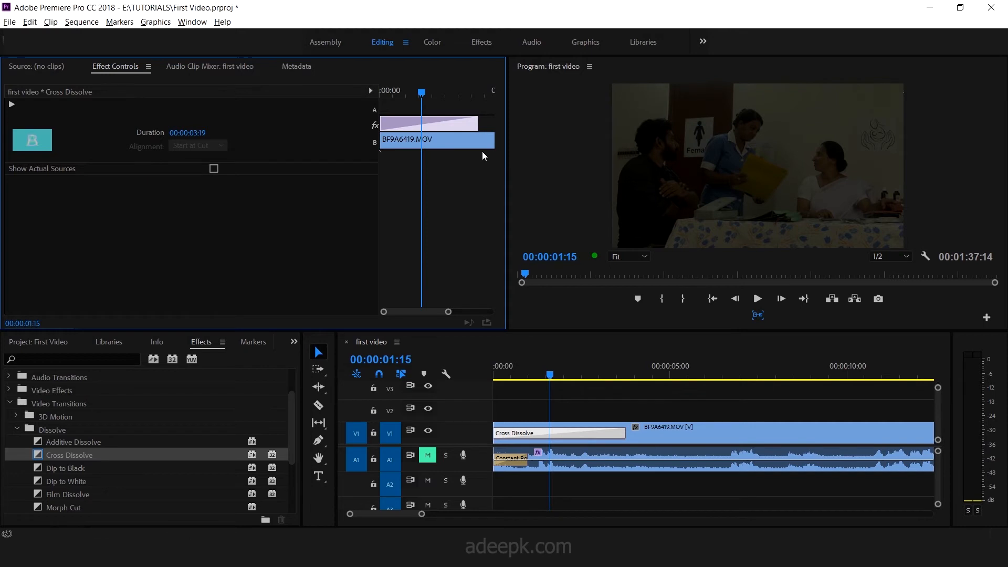
{"action": "key", "text": "ctrl+z"}
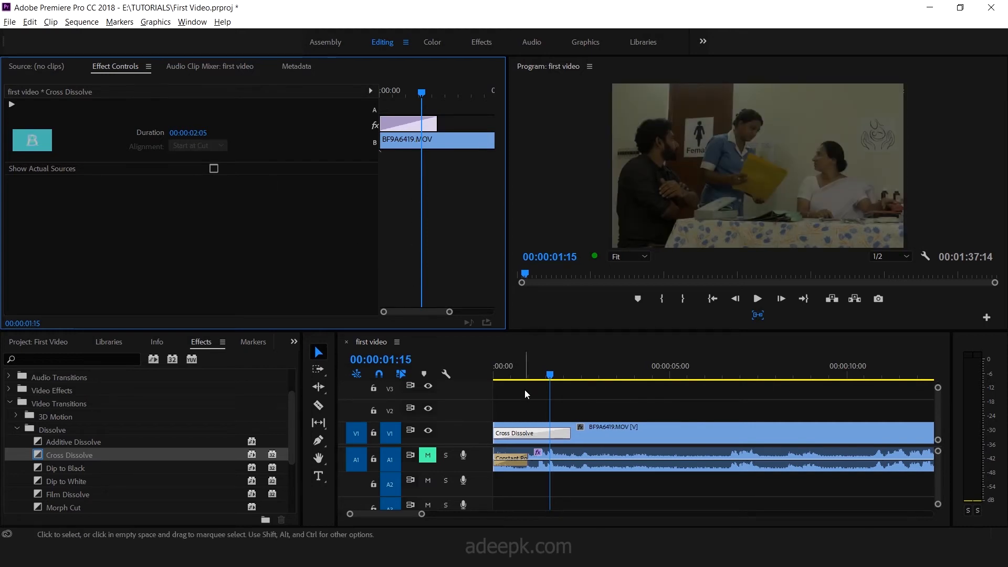
{"action": "double_click", "coordinate": [530, 432]}
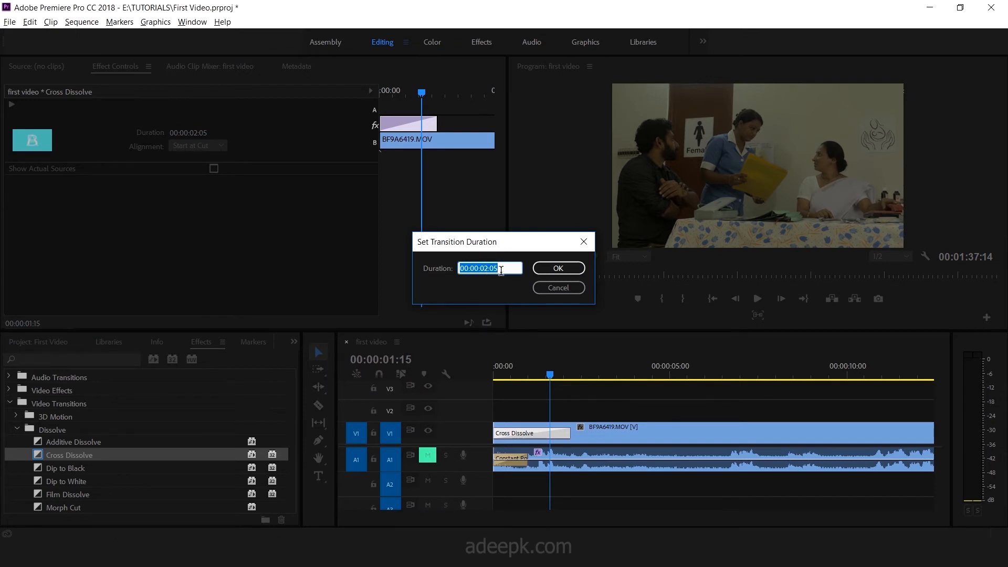
{"action": "left_click", "coordinate": [540, 288]}
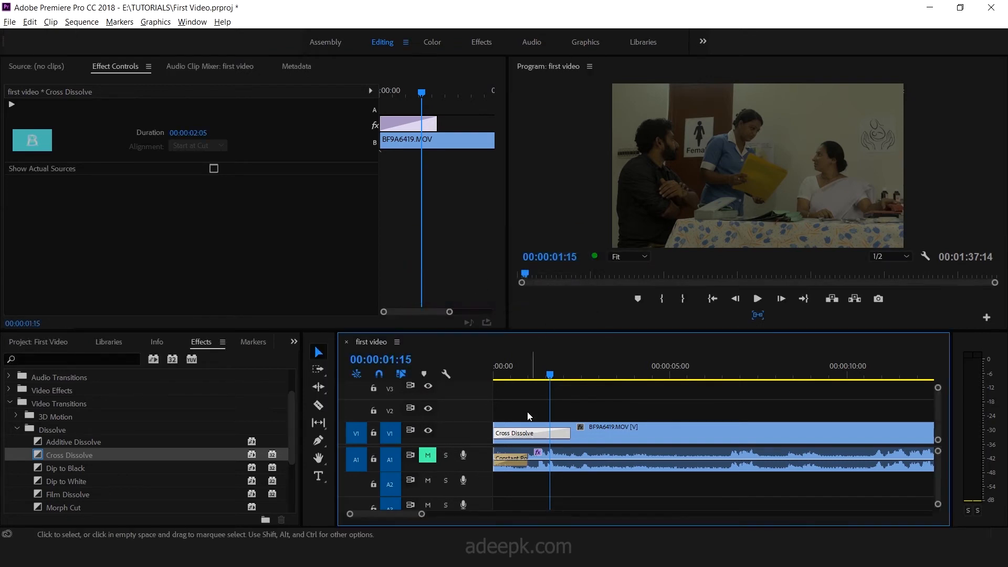
Step: Add a Cross Dissolve at the cut between the first BF9A6419.MOV clip and BF9A6438.MOV
{"action": "left_click_drag", "start_coordinate": [420, 518], "coordinate": [471, 524]}
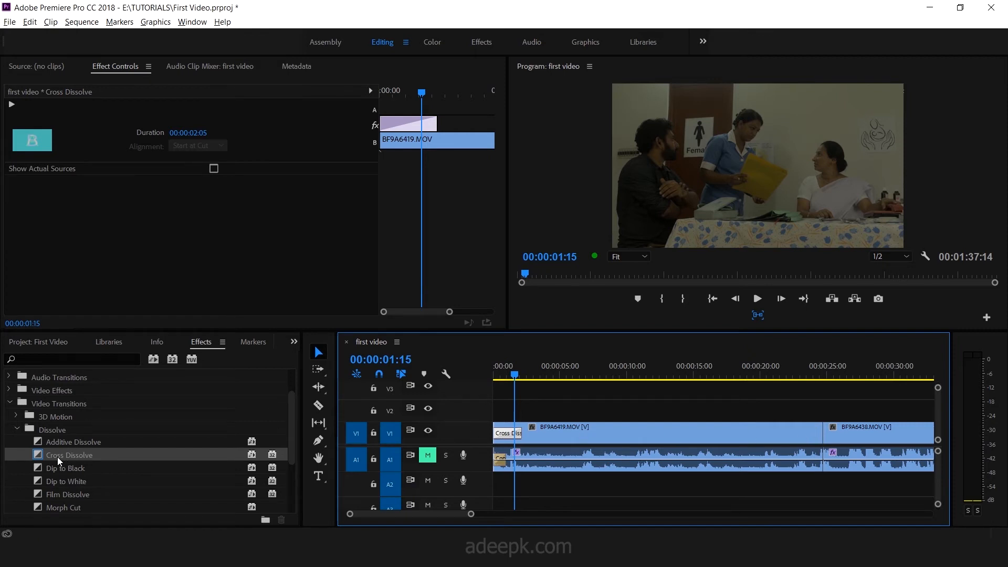
{"action": "left_click_drag", "start_coordinate": [58, 457], "coordinate": [732, 442]}
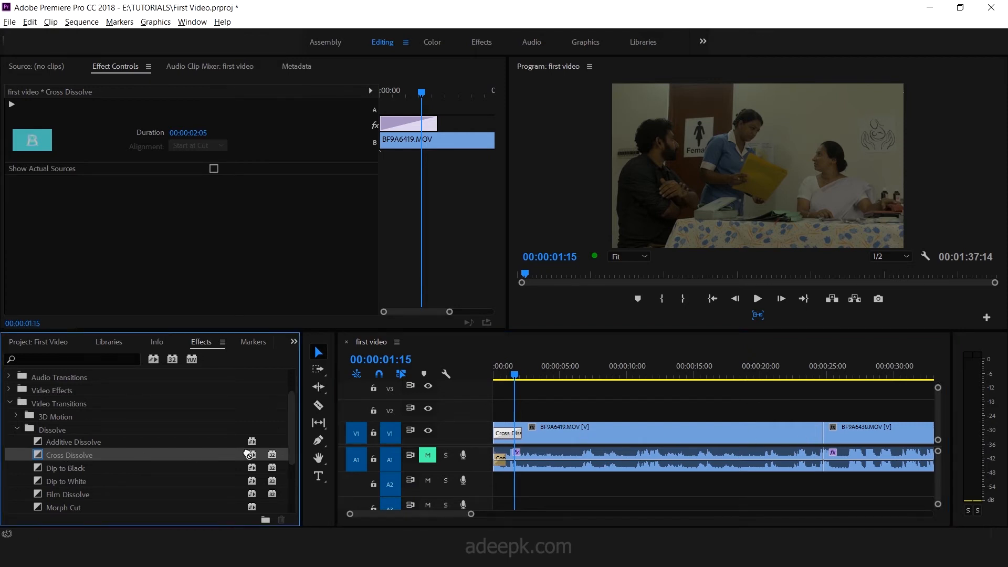
{"action": "left_click_drag", "start_coordinate": [822, 435], "coordinate": [823, 436]}
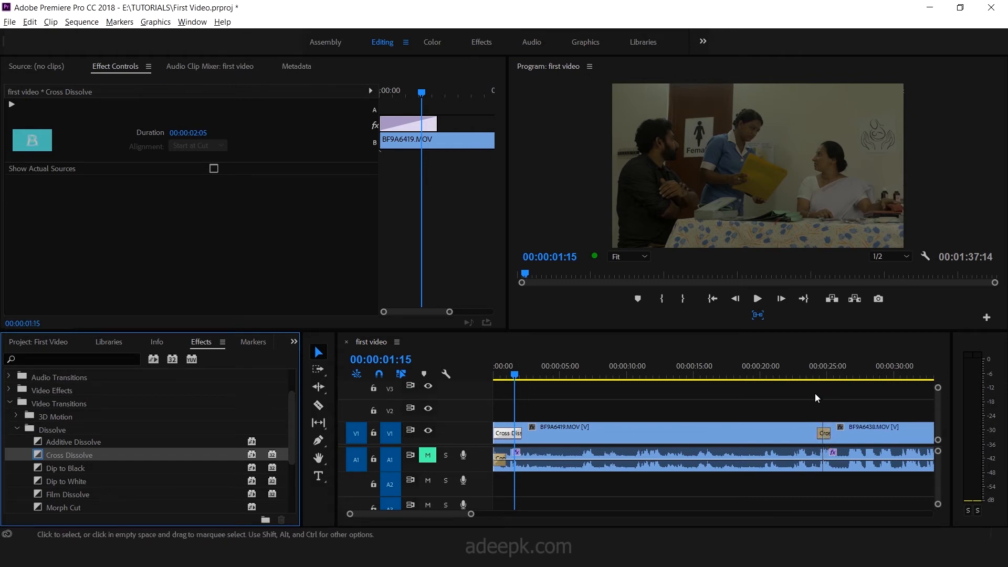
Step: Play through the Cross Dissolve between BF9A6419.MOV and BF9A6438.MOV and lengthen it to 00:00:02:15
{"action": "mouse_move", "coordinate": [811, 376]}
{"action": "left_mouse_down"}
{"action": "mouse_move", "coordinate": [840, 375]}
{"action": "mouse_move", "coordinate": [817, 377]}
{"action": "left_mouse_up"}
{"action": "key", "text": "space"}
{"action": "key", "text": "space"}
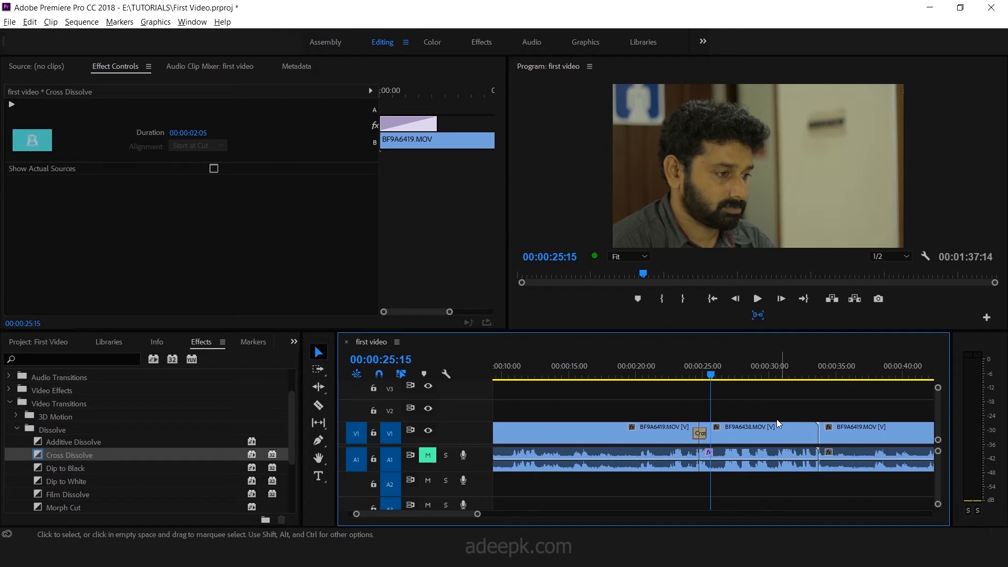
{"action": "left_click_drag", "start_coordinate": [694, 433], "coordinate": [688, 439]}
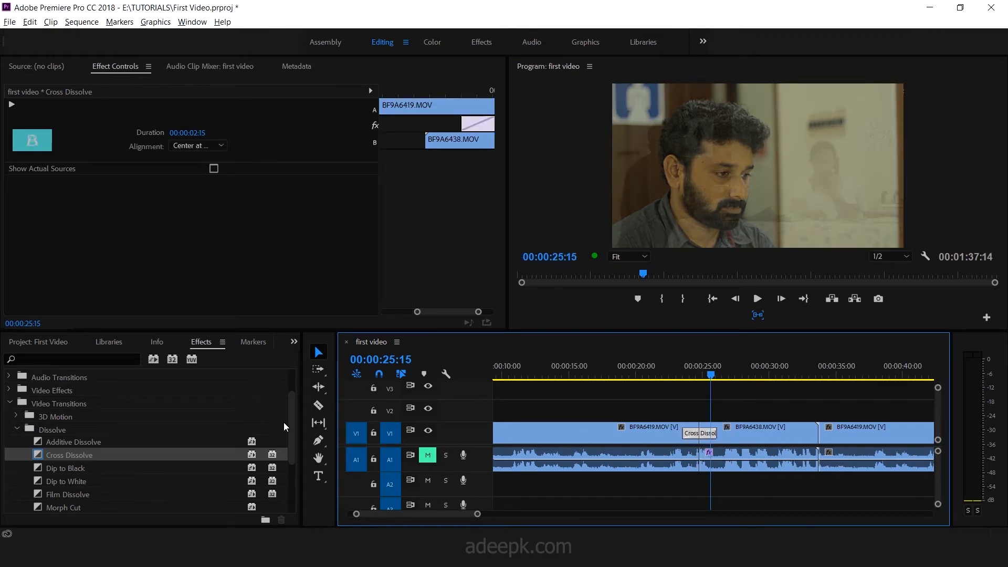
Step: Replace the Cross Dissolve between BF9A6419.MOV and BF9A6438.MOV with a Band Wipe and preview it
{"action": "left_click", "coordinate": [15, 429]}
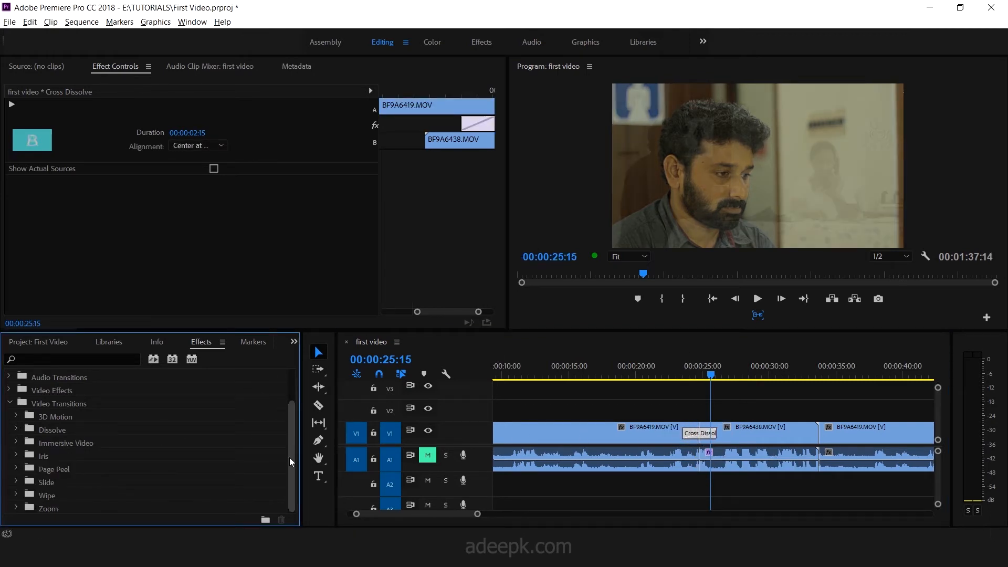
{"action": "left_click", "coordinate": [15, 495]}
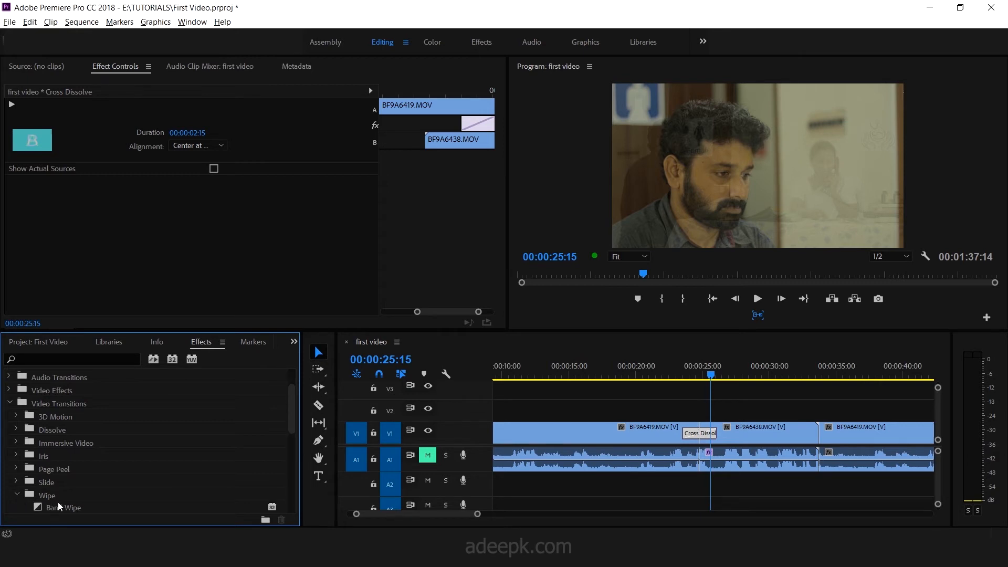
{"action": "left_click_drag", "start_coordinate": [291, 412], "coordinate": [283, 440]}
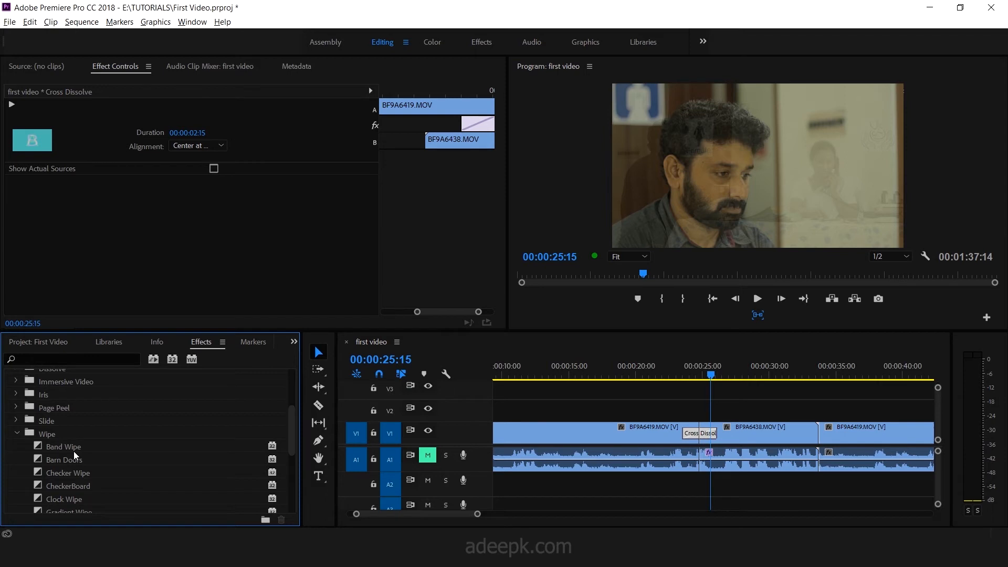
{"action": "scroll", "coordinate": [71, 451], "scroll_direction": "down", "scroll_amount": 1}
{"action": "left_click_drag", "start_coordinate": [65, 424], "coordinate": [701, 433]}
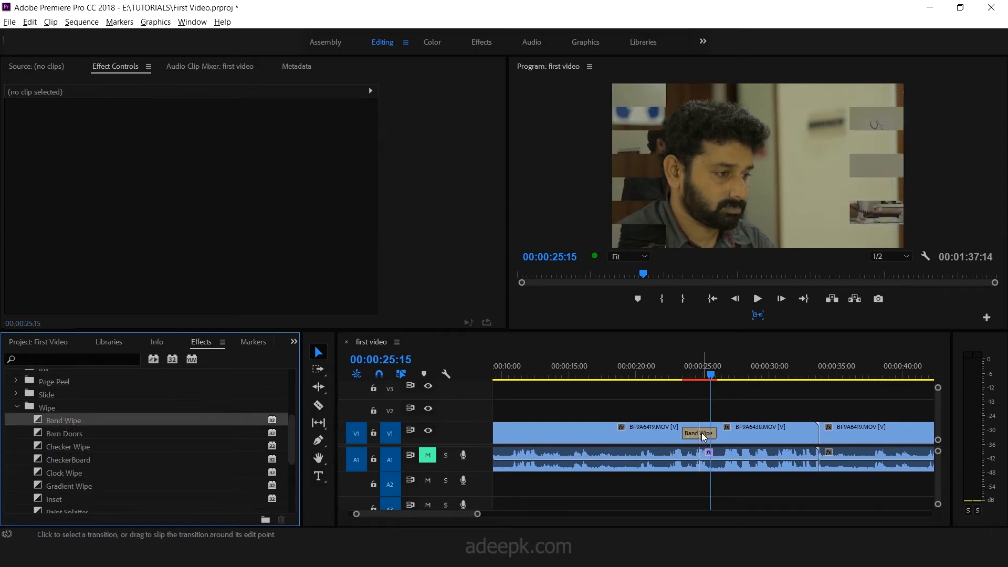
{"action": "mouse_move", "coordinate": [700, 374]}
{"action": "left_mouse_down"}
{"action": "mouse_move", "coordinate": [689, 379]}
{"action": "mouse_move", "coordinate": [720, 382]}
{"action": "mouse_move", "coordinate": [683, 390]}
{"action": "mouse_move", "coordinate": [713, 388]}
{"action": "left_mouse_up"}
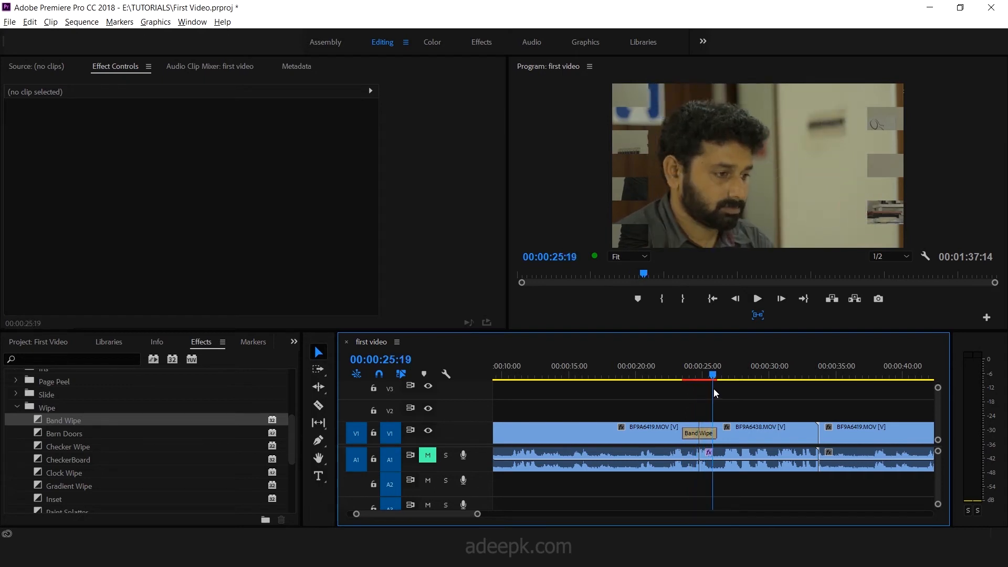
{"action": "mouse_move", "coordinate": [291, 433]}
{"action": "left_mouse_down"}
{"action": "mouse_move", "coordinate": [291, 404]}
{"action": "mouse_move", "coordinate": [291, 425]}
{"action": "left_mouse_up"}
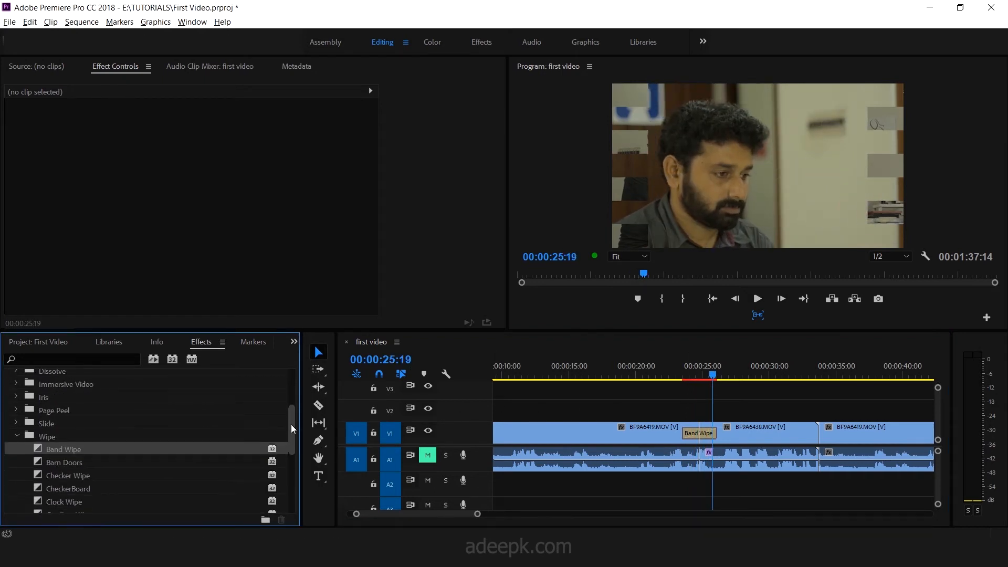
{"action": "left_click", "coordinate": [18, 436]}
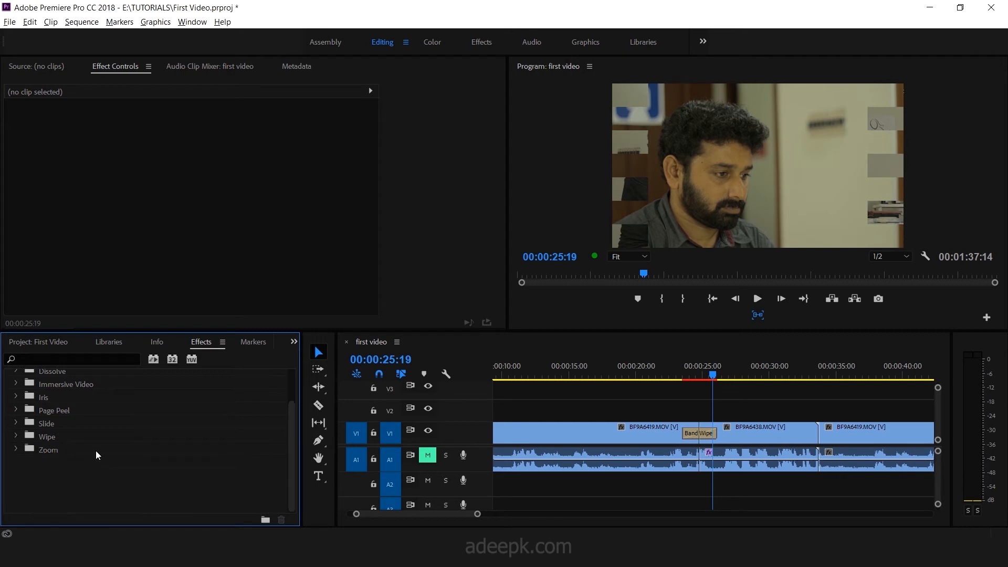
Step: Lengthen the Band Wipe to 00:00:05:01 and scrub through it
{"action": "left_click", "coordinate": [691, 434]}
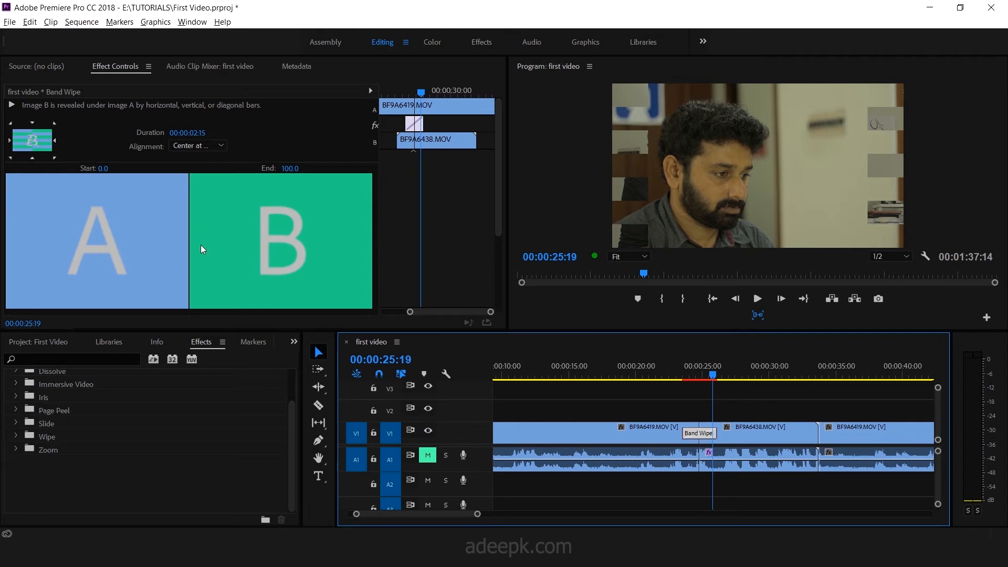
{"action": "mouse_move", "coordinate": [426, 126]}
{"action": "left_mouse_down"}
{"action": "mouse_move", "coordinate": [443, 126]}
{"action": "mouse_move", "coordinate": [423, 122]}
{"action": "left_mouse_up"}
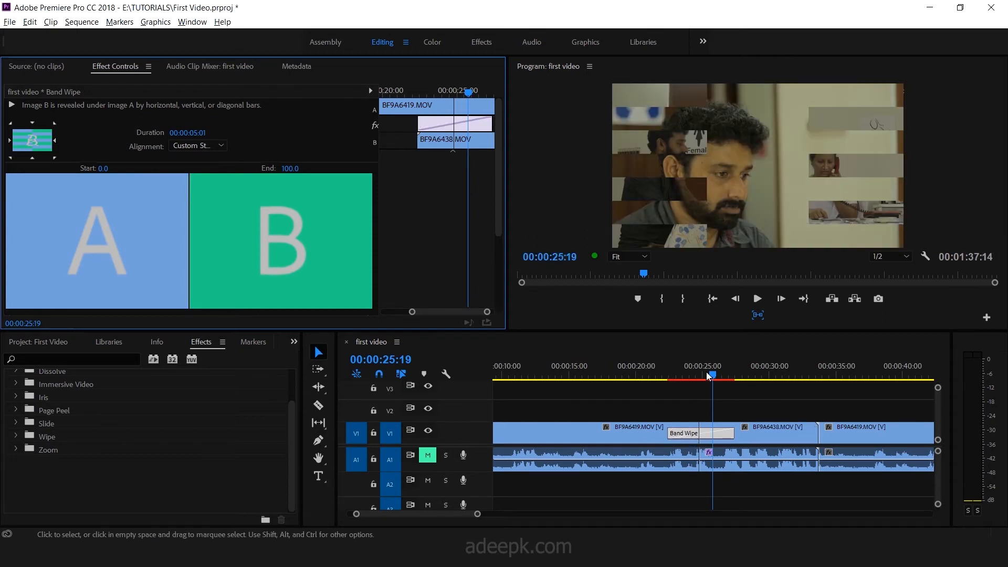
{"action": "left_click_drag", "start_coordinate": [704, 374], "coordinate": [693, 376]}
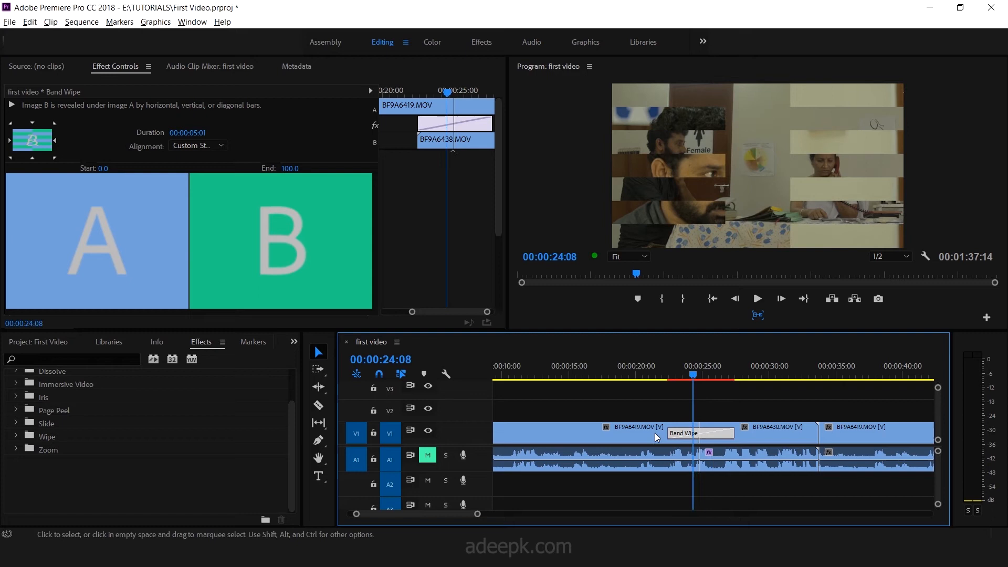
Step: Delete the Band Wipe from the cut between BF9A6419.MOV and BF9A6438.MOV
{"action": "left_click", "coordinate": [654, 432]}
{"action": "left_click", "coordinate": [681, 434]}
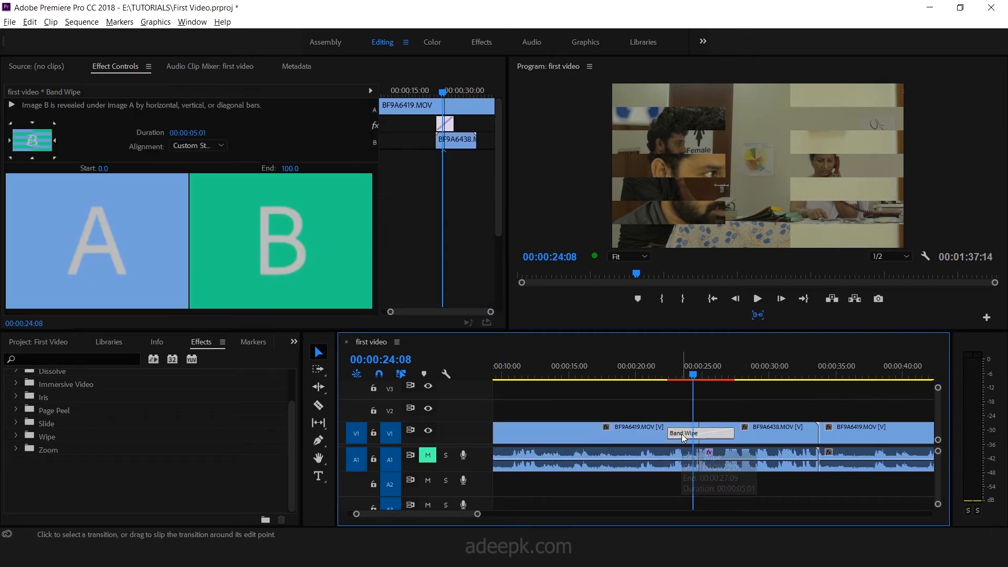
{"action": "key", "text": "Delete"}
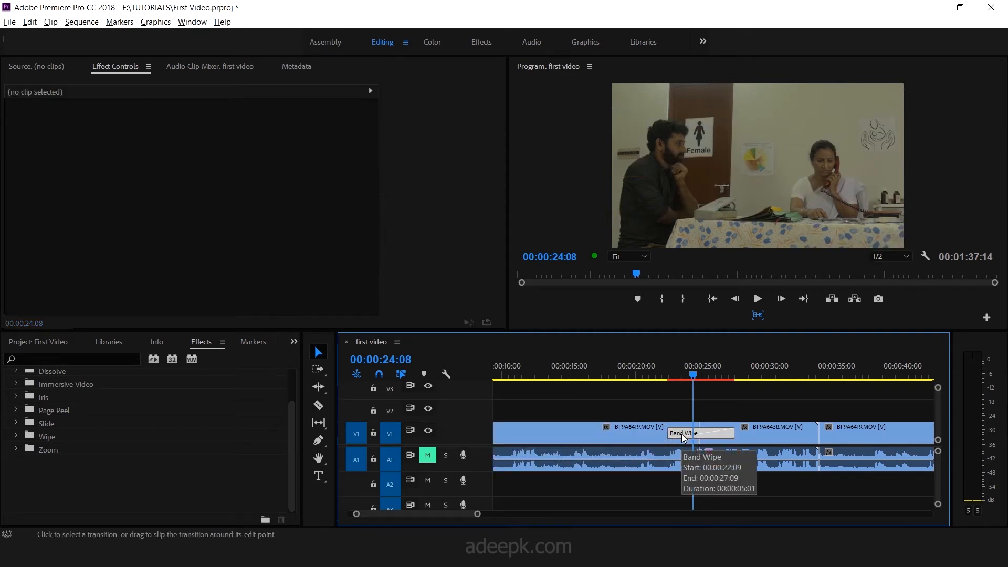
Step: Open the Crossfade group of audio transitions and view the default-transition option for Constant Power
{"action": "mouse_move", "coordinate": [697, 379]}
{"action": "left_mouse_down"}
{"action": "mouse_move", "coordinate": [679, 378]}
{"action": "mouse_move", "coordinate": [708, 378]}
{"action": "mouse_move", "coordinate": [688, 376]}
{"action": "left_mouse_up"}
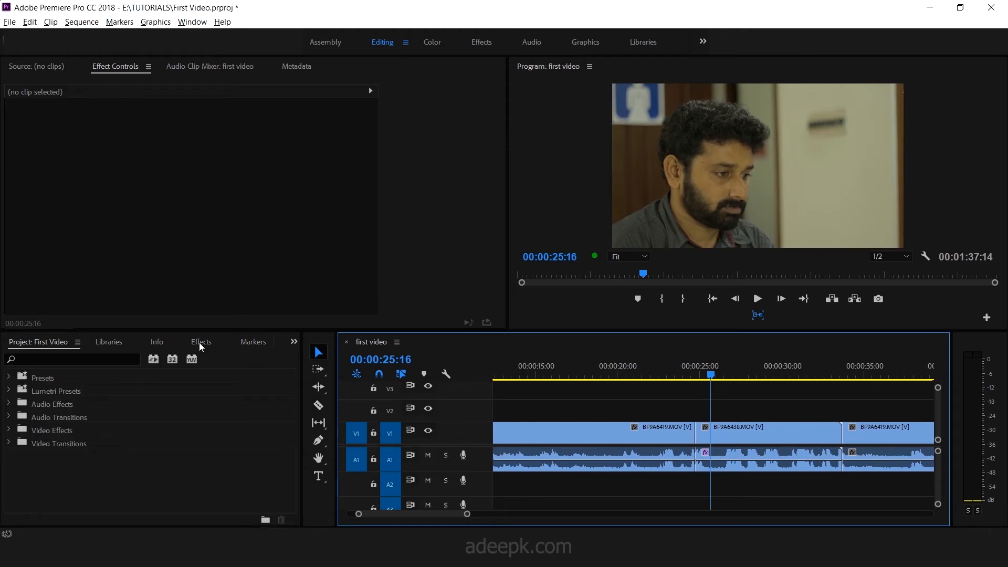
{"action": "left_click", "coordinate": [200, 342]}
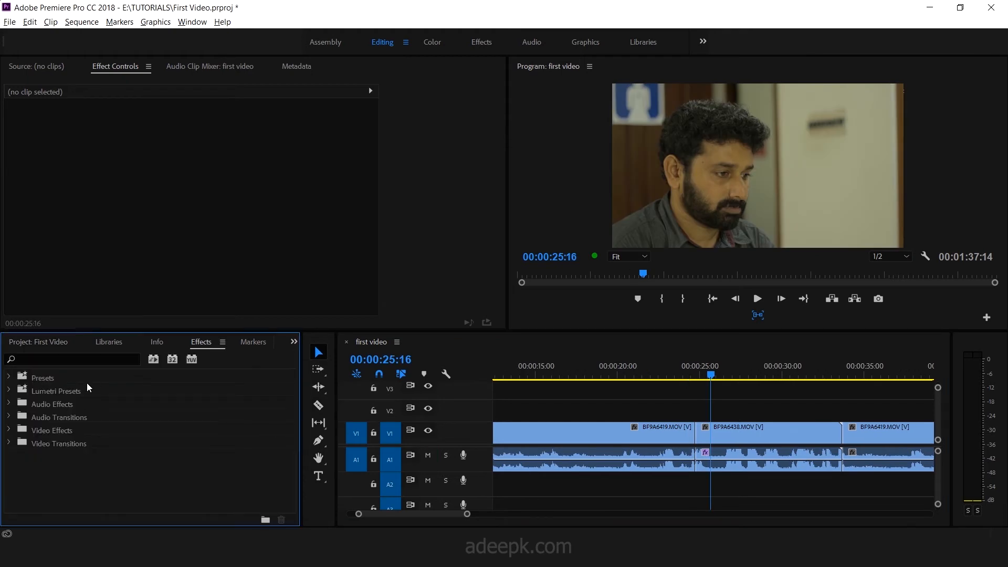
{"action": "left_click", "coordinate": [9, 417]}
{"action": "left_click", "coordinate": [16, 430]}
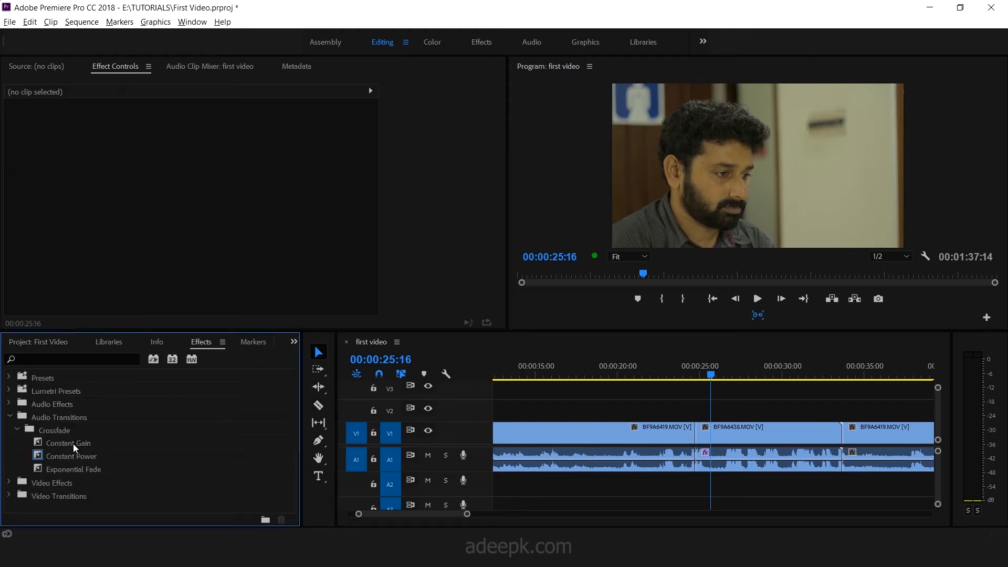
{"action": "right_click", "coordinate": [38, 455]}
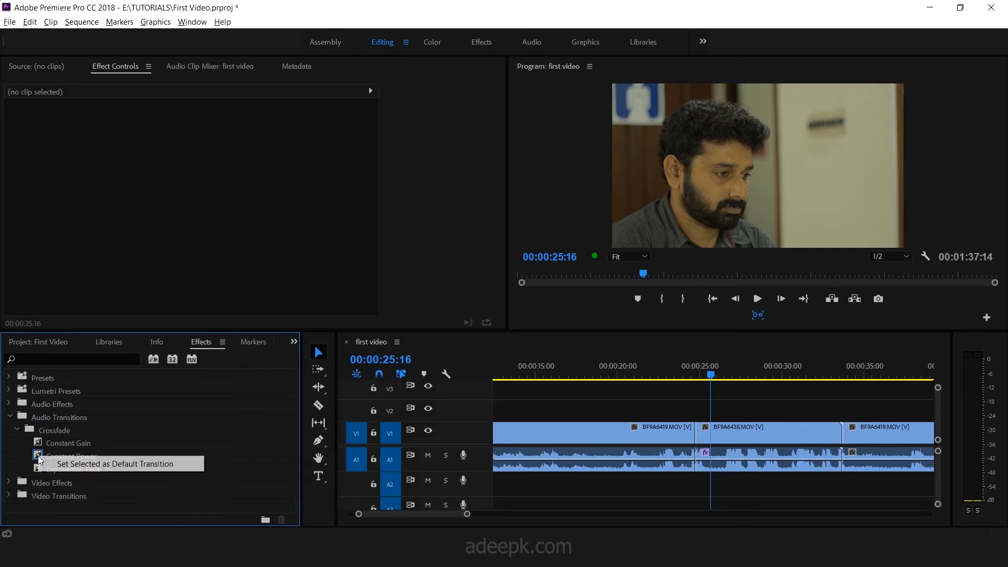
{"action": "left_click", "coordinate": [69, 444]}
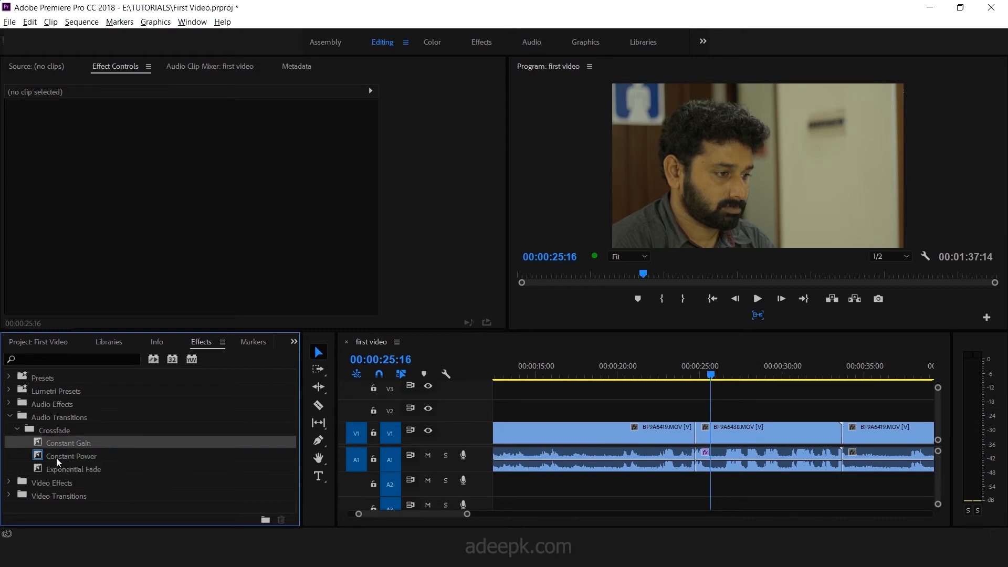
{"action": "left_click", "coordinate": [56, 457]}
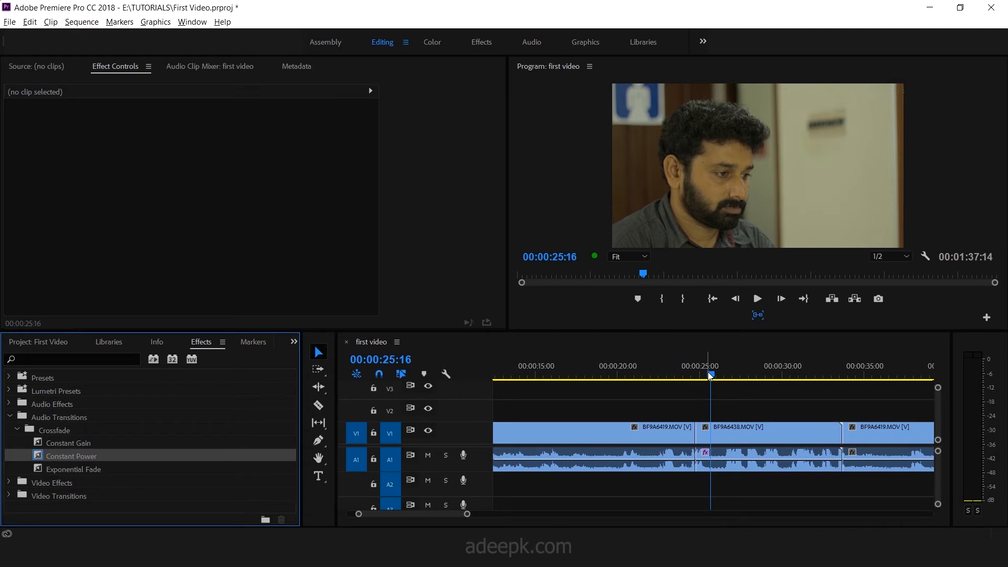
Step: Move the playhead to the cut at 00:00:24:19 and add a Constant Power audio crossfade between BF9A6419.MOV and BF9A6438.MOV
{"action": "mouse_move", "coordinate": [708, 371]}
{"action": "left_mouse_down"}
{"action": "mouse_move", "coordinate": [699, 374]}
{"action": "mouse_move", "coordinate": [709, 377]}
{"action": "left_mouse_up"}
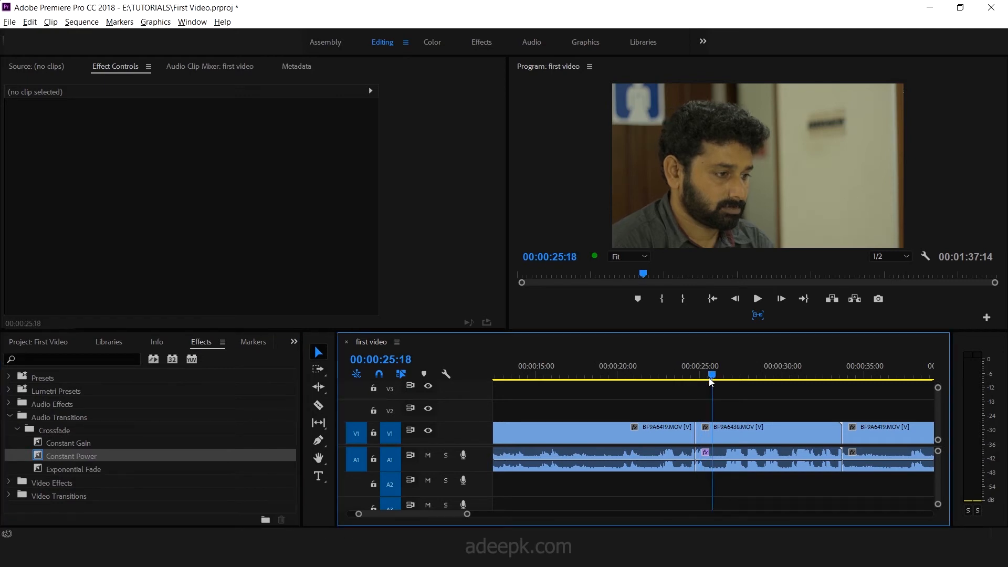
{"action": "key", "text": "Down"}
{"action": "key", "text": "Up"}
{"action": "key", "text": "Down"}
{"action": "key", "text": "Up"}
{"action": "key", "text": "Down"}
{"action": "key", "text": "Up"}
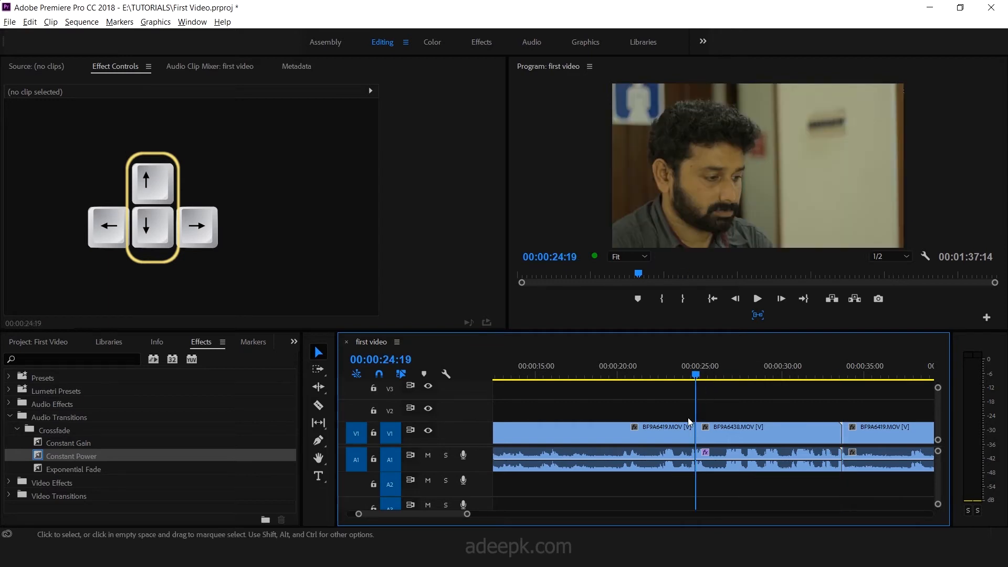
{"action": "left_click_drag", "start_coordinate": [82, 460], "coordinate": [695, 461]}
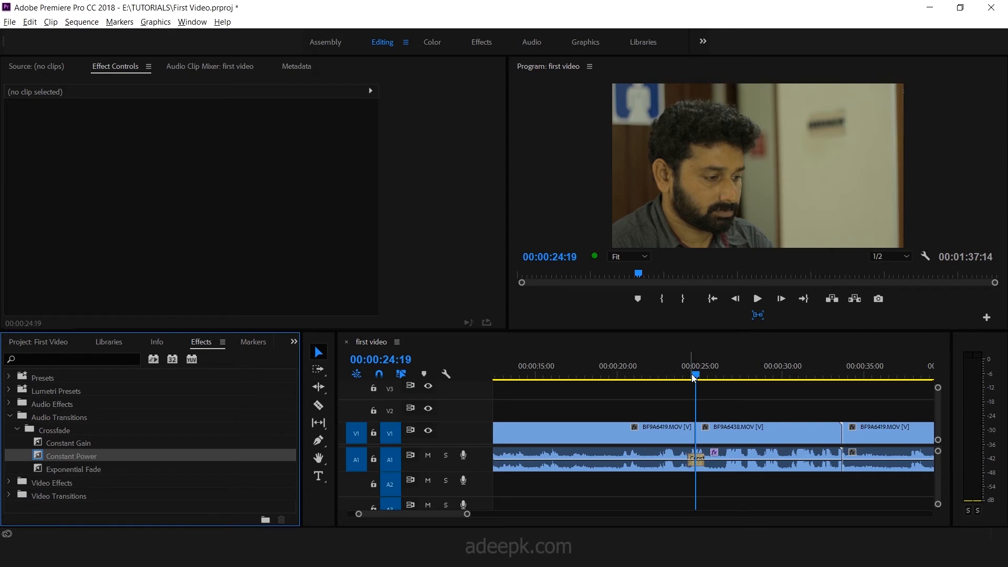
Step: Play through the Constant Power crossfade at a closer timeline zoom and view its settings
{"action": "left_click_drag", "start_coordinate": [694, 377], "coordinate": [690, 379]}
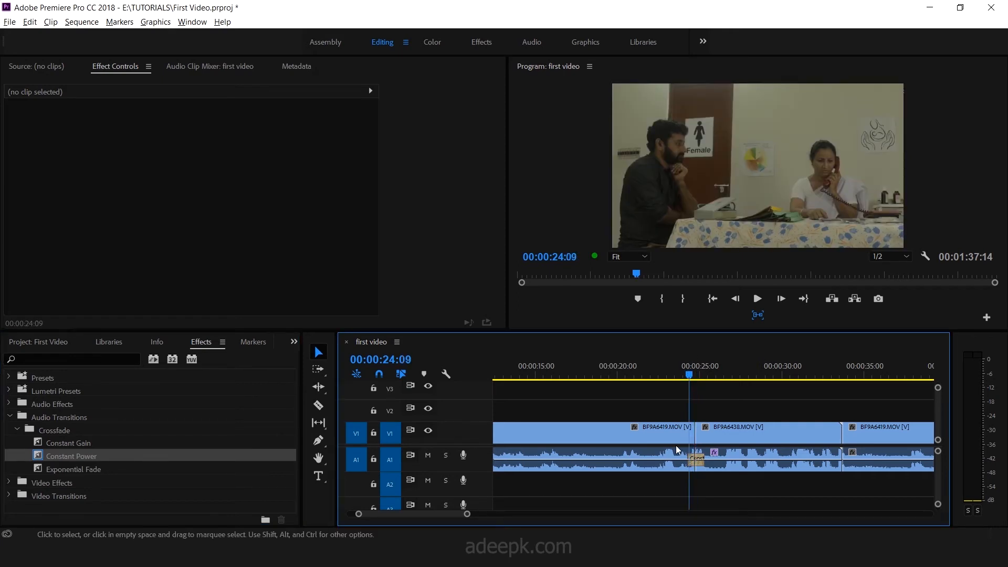
{"action": "left_click_drag", "start_coordinate": [466, 514], "coordinate": [436, 518]}
{"action": "key", "text": "space"}
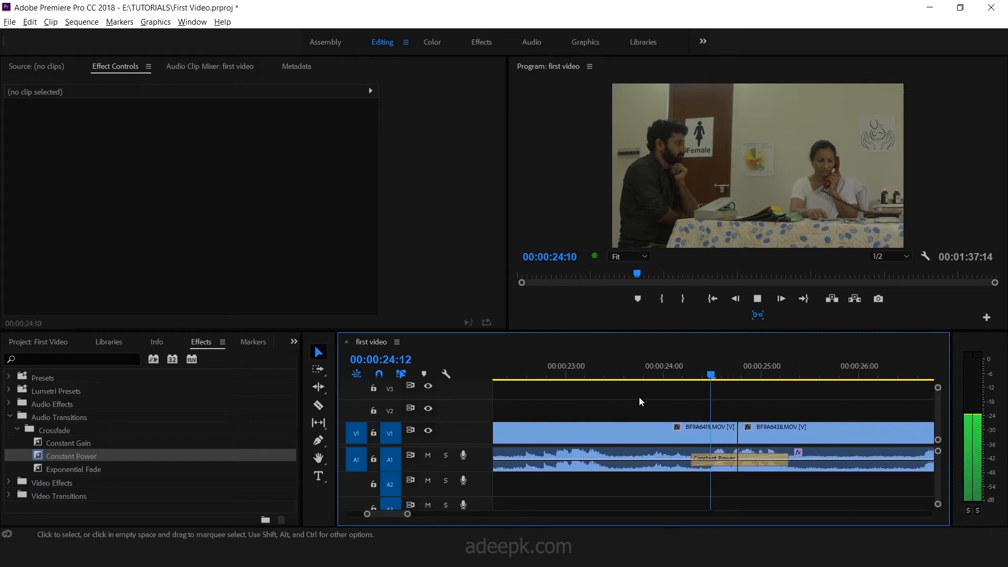
{"action": "left_click", "coordinate": [647, 374]}
{"action": "left_click_drag", "start_coordinate": [648, 374], "coordinate": [611, 375]}
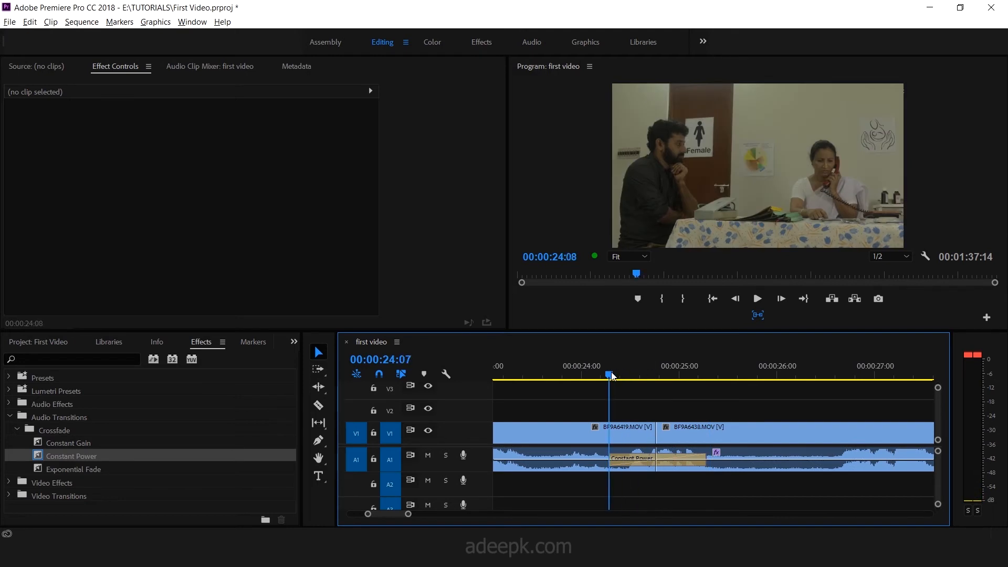
{"action": "key", "text": "space"}
{"action": "key", "text": "space"}
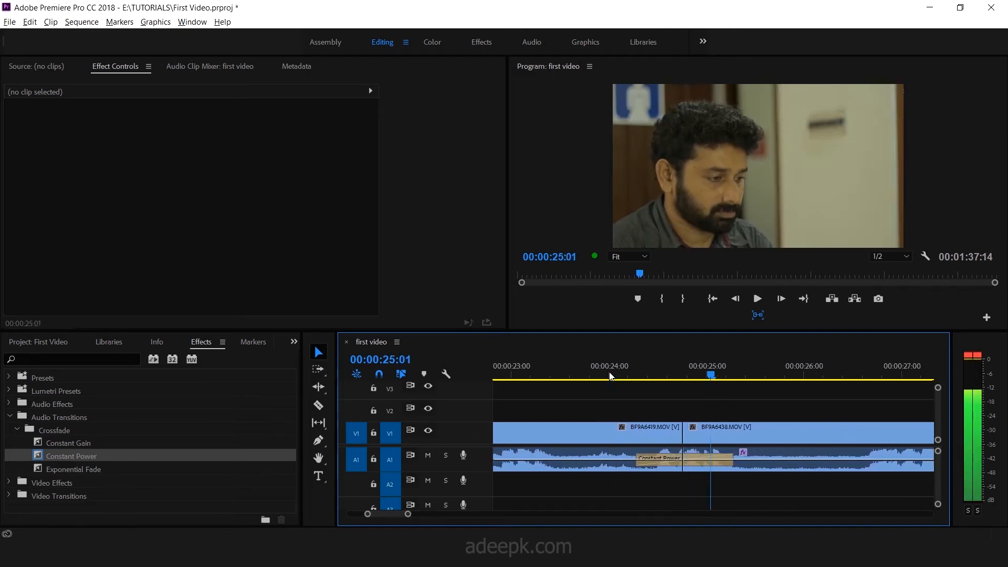
{"action": "left_click", "coordinate": [652, 463]}
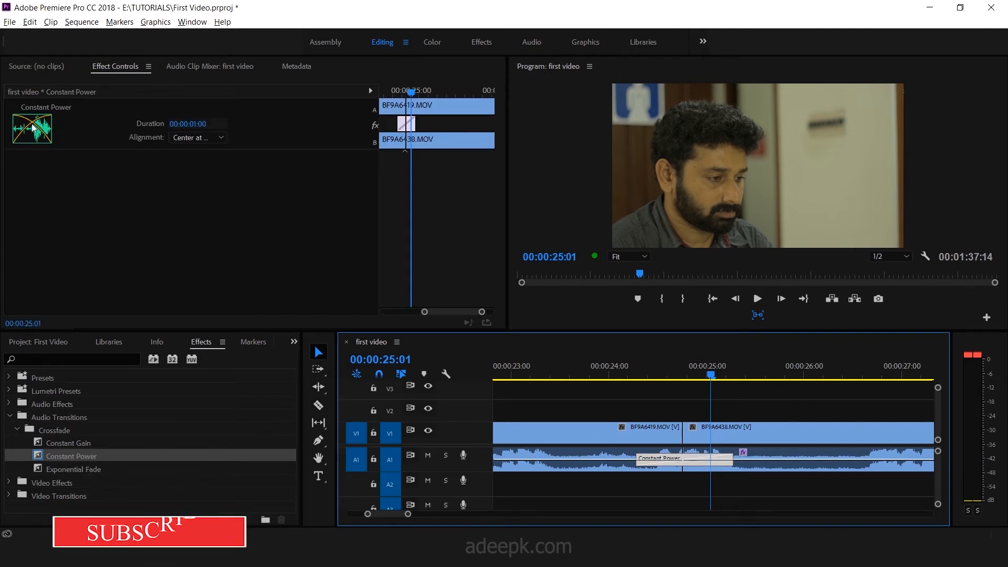
Step: Replace the Constant Power crossfade at the cut with Constant Gain and view its settings
{"action": "left_click_drag", "start_coordinate": [81, 446], "coordinate": [657, 464]}
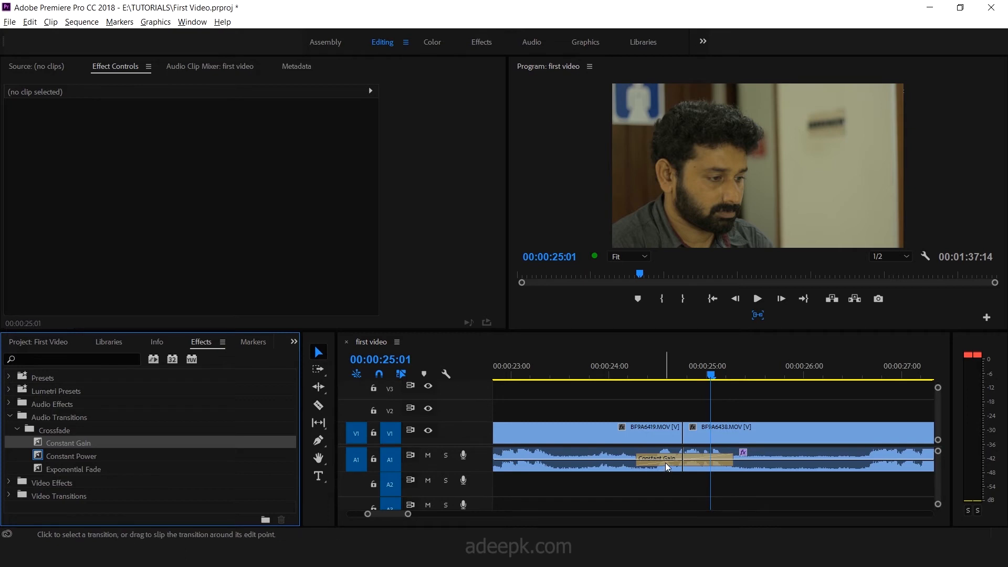
{"action": "left_click", "coordinate": [667, 464]}
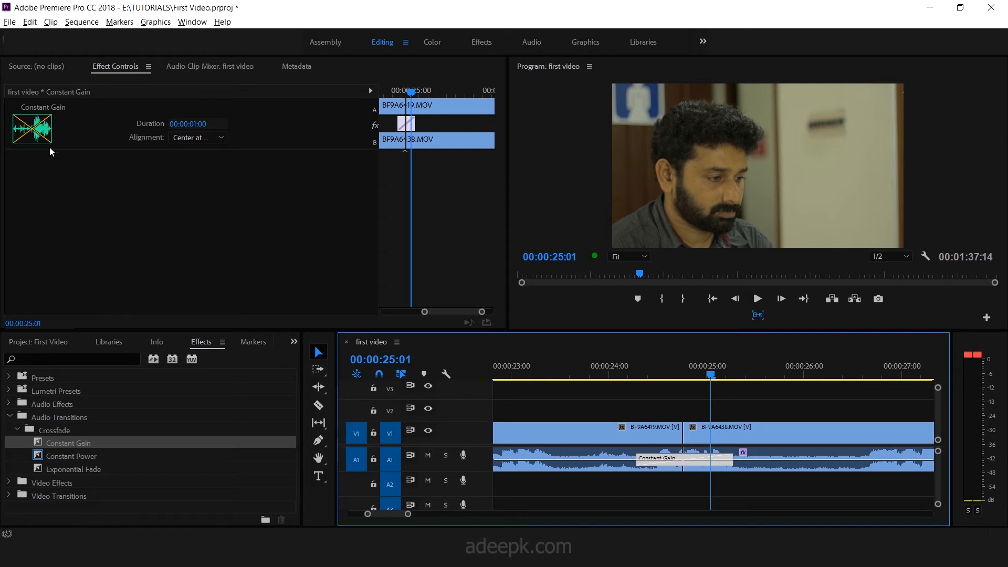
{"action": "left_click", "coordinate": [661, 467]}
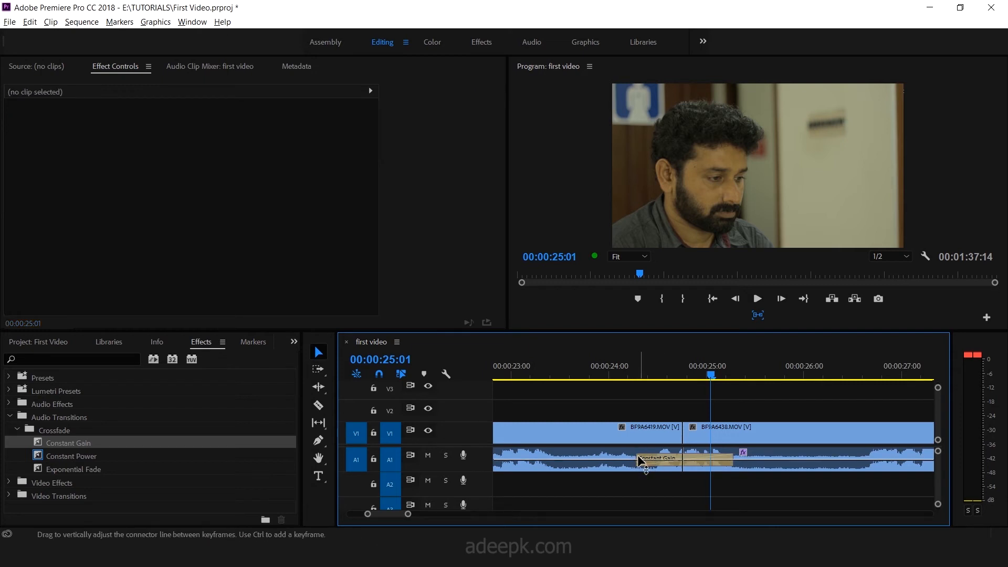
Step: Shorten the Constant Gain crossfade to 00:00:00:23 and extend its end to make it 00:00:01:06 long
{"action": "mouse_move", "coordinate": [638, 463]}
{"action": "left_mouse_down"}
{"action": "mouse_move", "coordinate": [610, 464]}
{"action": "mouse_move", "coordinate": [640, 465]}
{"action": "left_mouse_up"}
{"action": "left_click", "coordinate": [701, 466]}
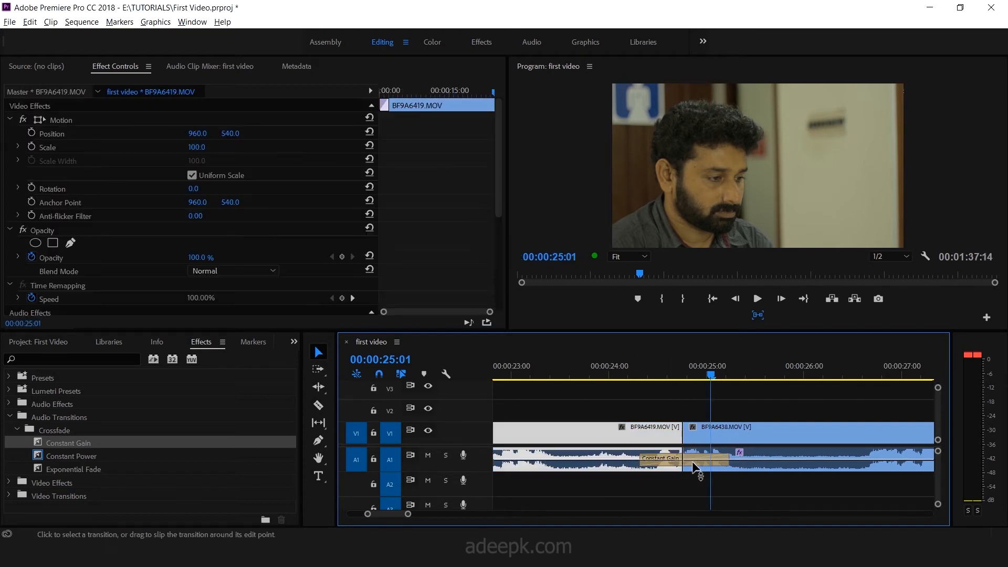
{"action": "left_click", "coordinate": [699, 464]}
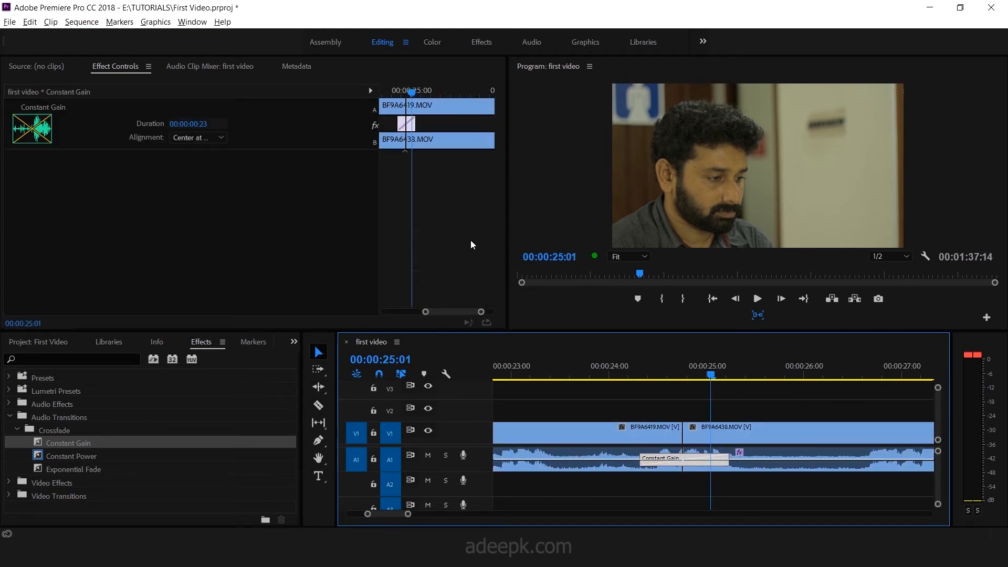
{"action": "left_click_drag", "start_coordinate": [420, 132], "coordinate": [426, 130]}
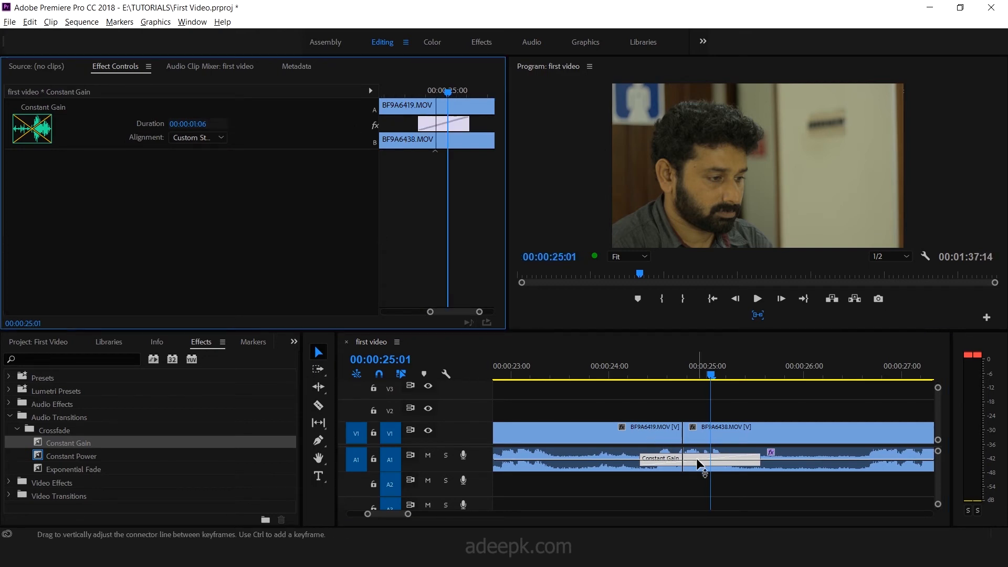
Step: Set the Constant Gain crossfade's duration to 00:00:02:00 and scrub the playhead to 00:00:24:22 within it
{"action": "double_click", "coordinate": [699, 463]}
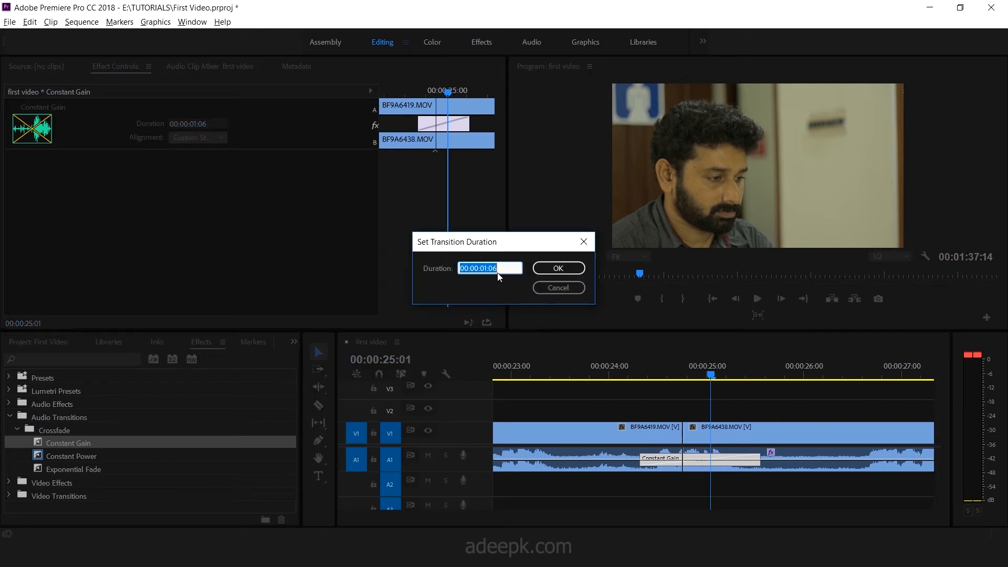
{"action": "type", "text": "2."}
{"action": "left_click", "coordinate": [558, 270]}
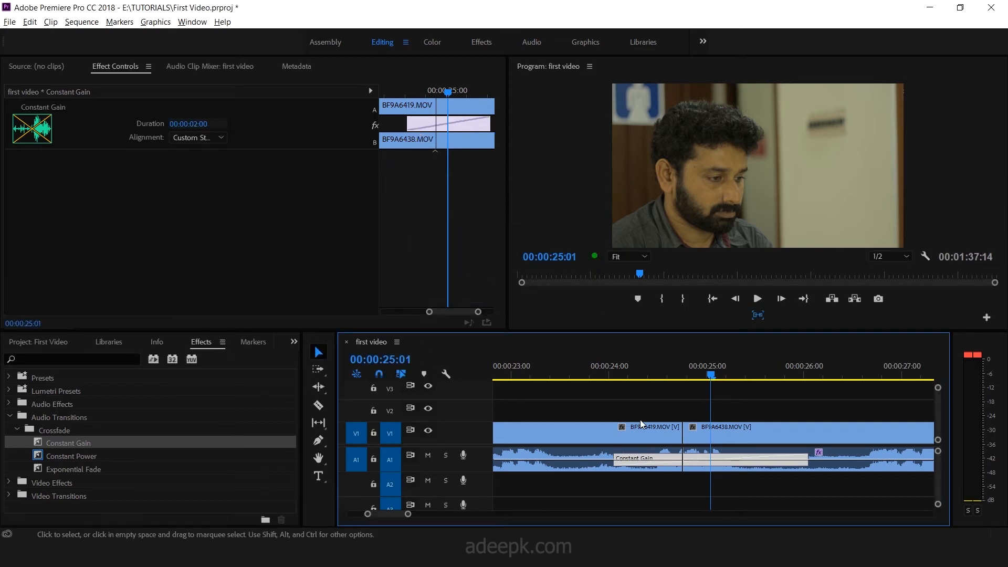
{"action": "mouse_move", "coordinate": [692, 376]}
{"action": "left_mouse_down"}
{"action": "mouse_move", "coordinate": [669, 378]}
{"action": "mouse_move", "coordinate": [696, 380]}
{"action": "left_mouse_up"}
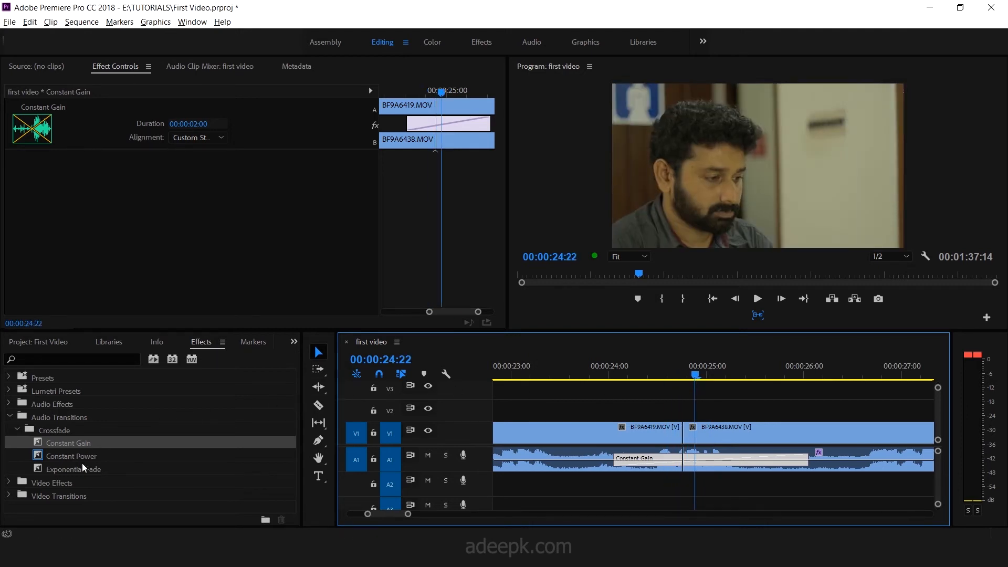
Step: Replace the Constant Gain crossfade at the cut with Exponential Fade, view its settings and save the project
{"action": "left_click_drag", "start_coordinate": [82, 466], "coordinate": [638, 454]}
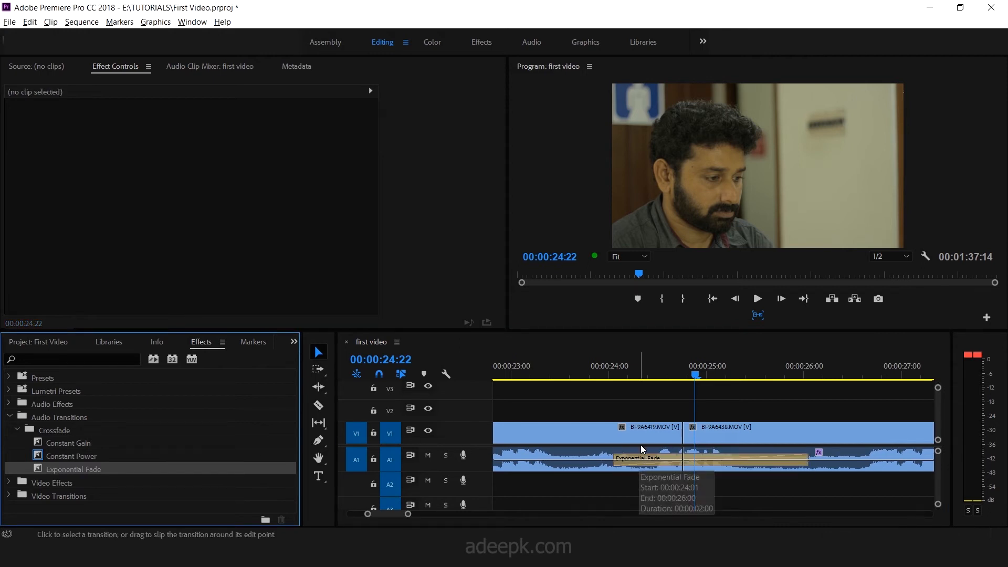
{"action": "left_click", "coordinate": [666, 464]}
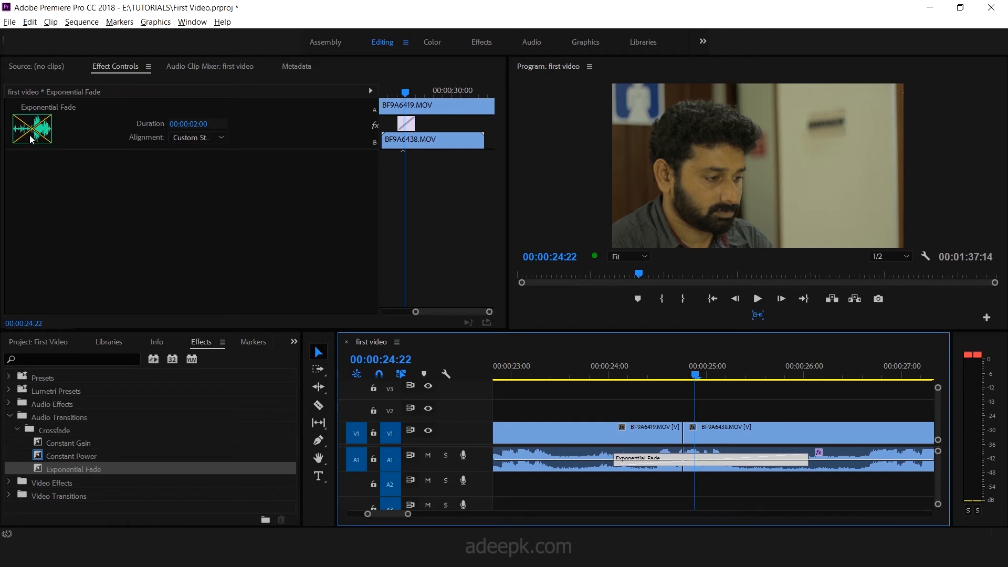
{"action": "key", "text": "ctrl+s"}
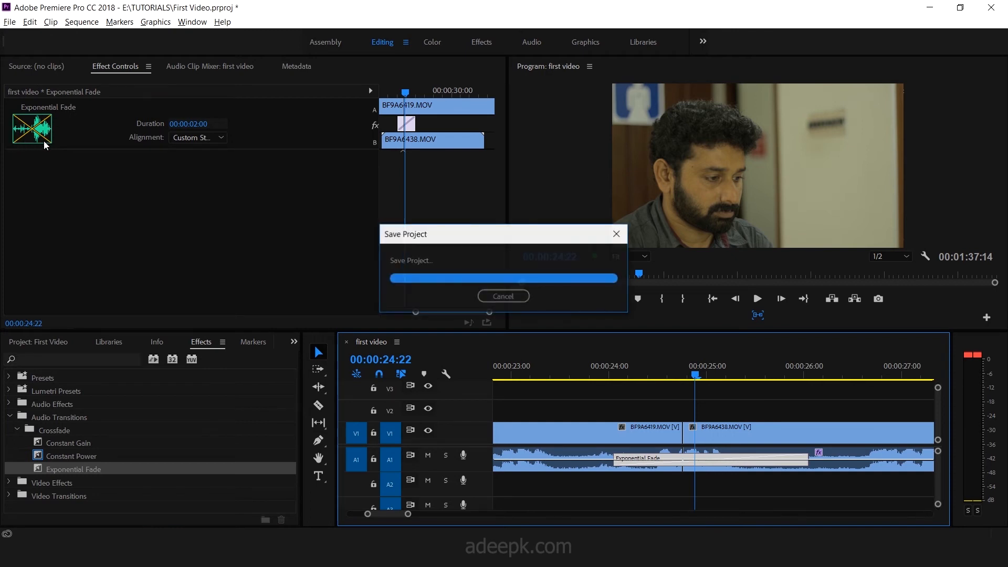
{"action": "left_click", "coordinate": [680, 376]}
{"action": "left_click_drag", "start_coordinate": [681, 377], "coordinate": [678, 378]}
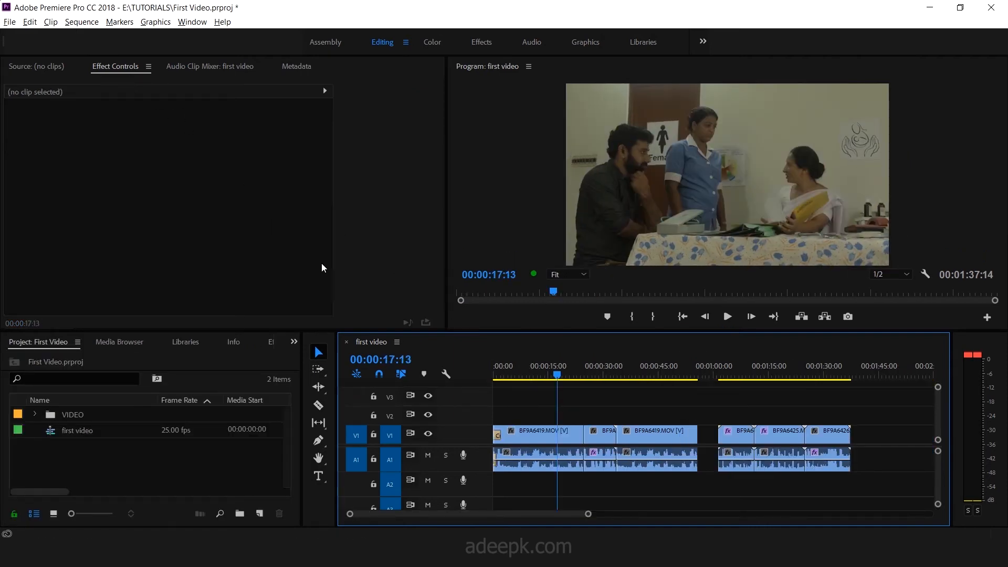
Step: Select the first BF9A6419.MOV clip in the sequence and collapse the Audio Effects section of its effect settings
{"action": "left_click", "coordinate": [520, 438]}
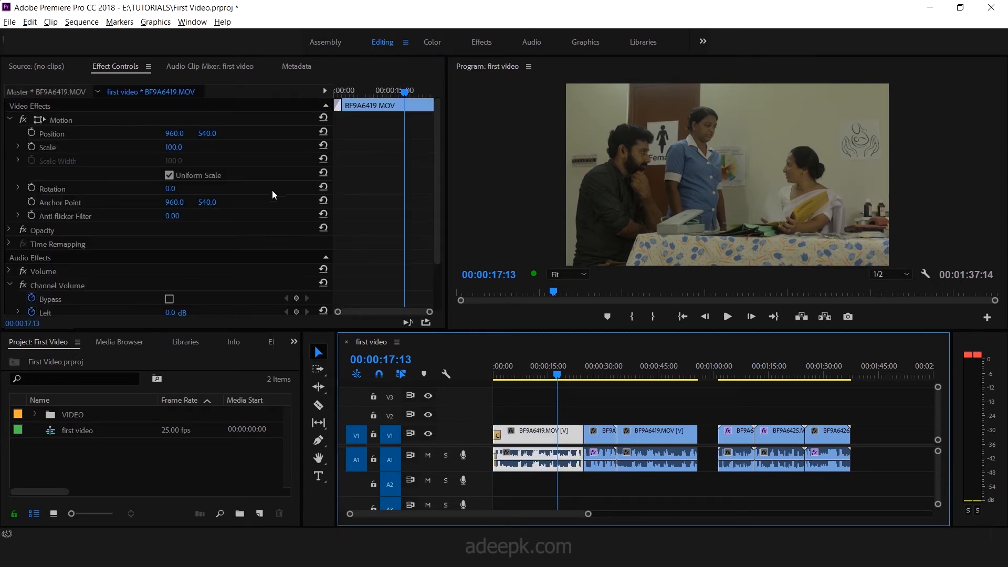
{"action": "left_click_drag", "start_coordinate": [433, 197], "coordinate": [435, 250]}
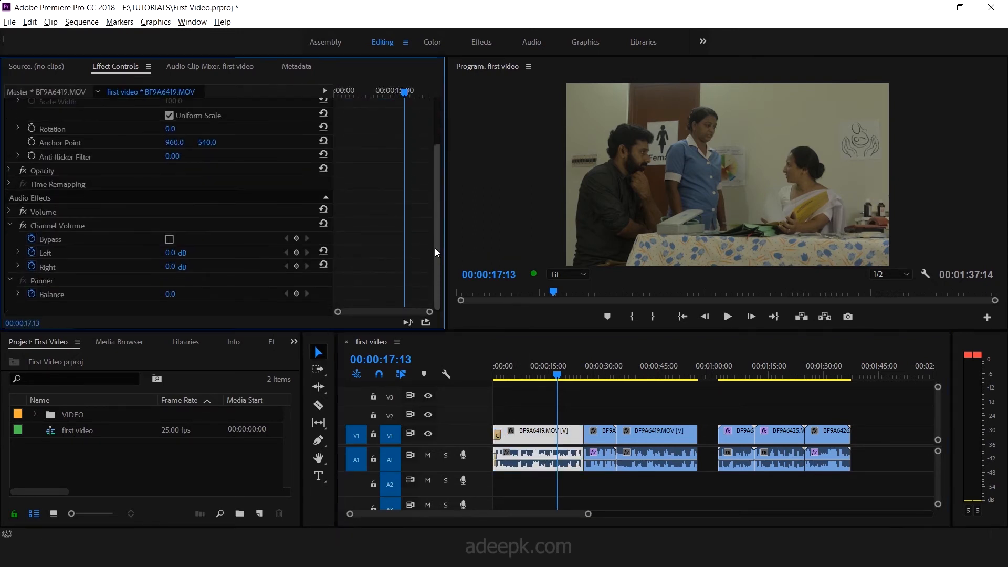
{"action": "left_click", "coordinate": [326, 198]}
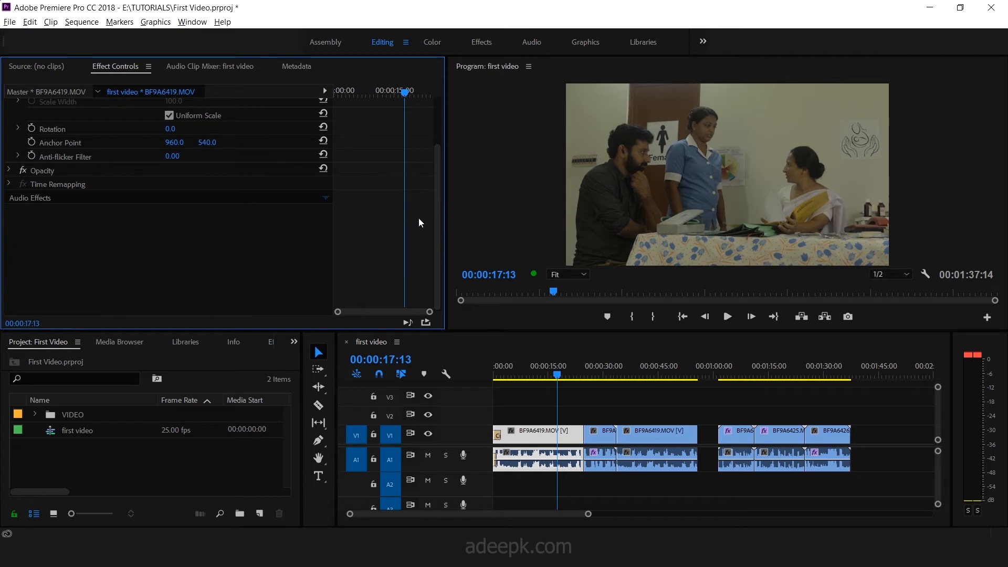
{"action": "left_click_drag", "start_coordinate": [434, 240], "coordinate": [429, 163]}
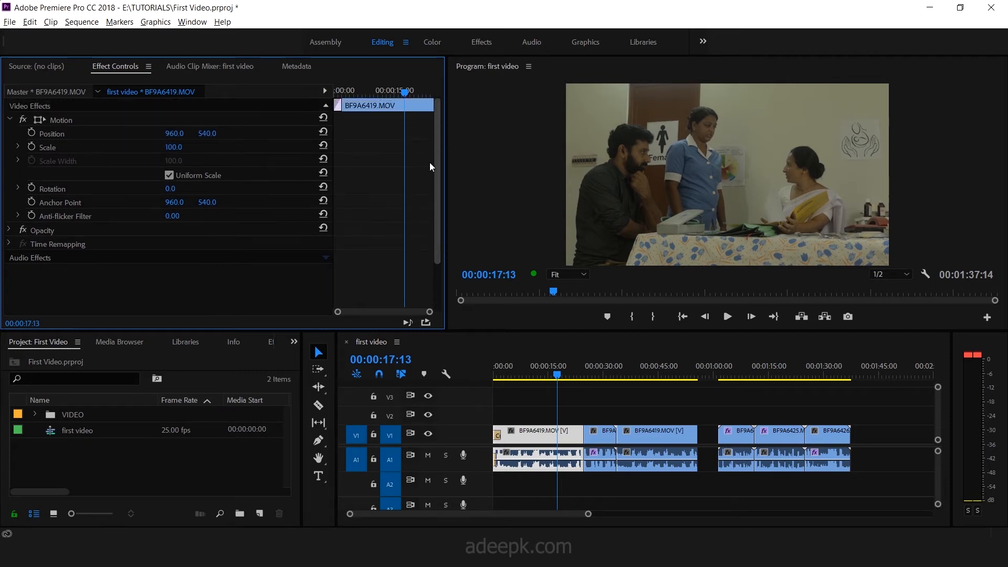
Step: Collapse the clip's Motion properties and review the Motion, Opacity and Time Remapping entries under Video Effects
{"action": "left_click", "coordinate": [10, 120]}
{"action": "left_click", "coordinate": [73, 119]}
{"action": "left_click", "coordinate": [45, 134]}
{"action": "left_click", "coordinate": [49, 144]}
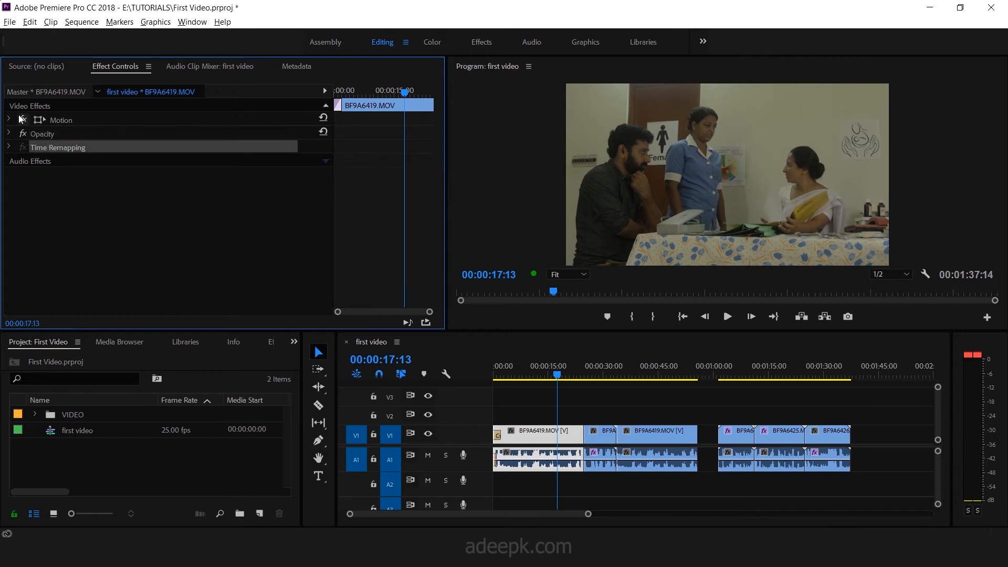
Step: Expand the clip's Motion effect and go through its Position, Scale, Rotation, Anchor Point and Anti-flicker Filter properties
{"action": "left_click", "coordinate": [63, 120]}
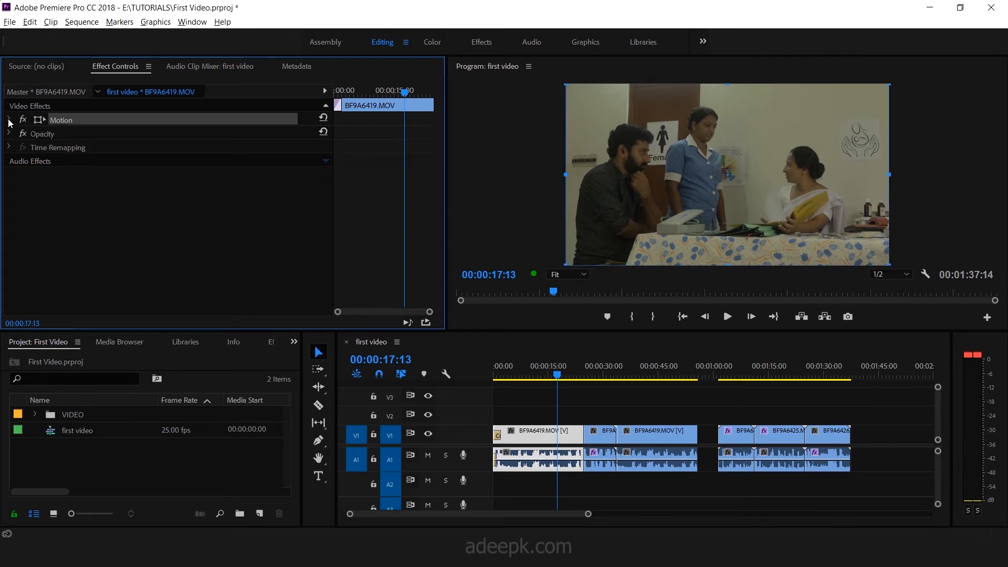
{"action": "left_click", "coordinate": [9, 120]}
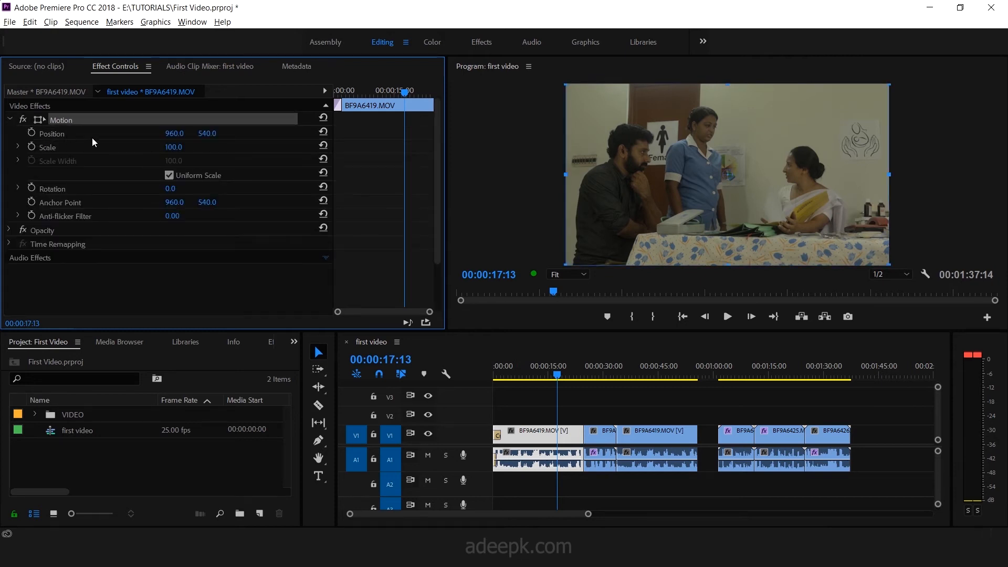
{"action": "left_click", "coordinate": [59, 135]}
{"action": "left_click", "coordinate": [50, 145]}
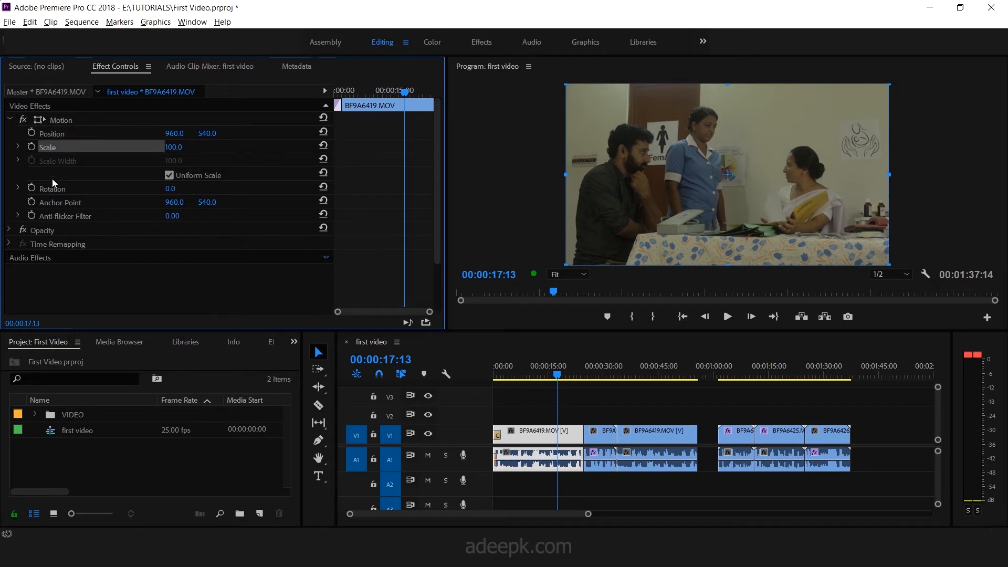
{"action": "left_click", "coordinate": [53, 188]}
{"action": "left_click", "coordinate": [54, 202]}
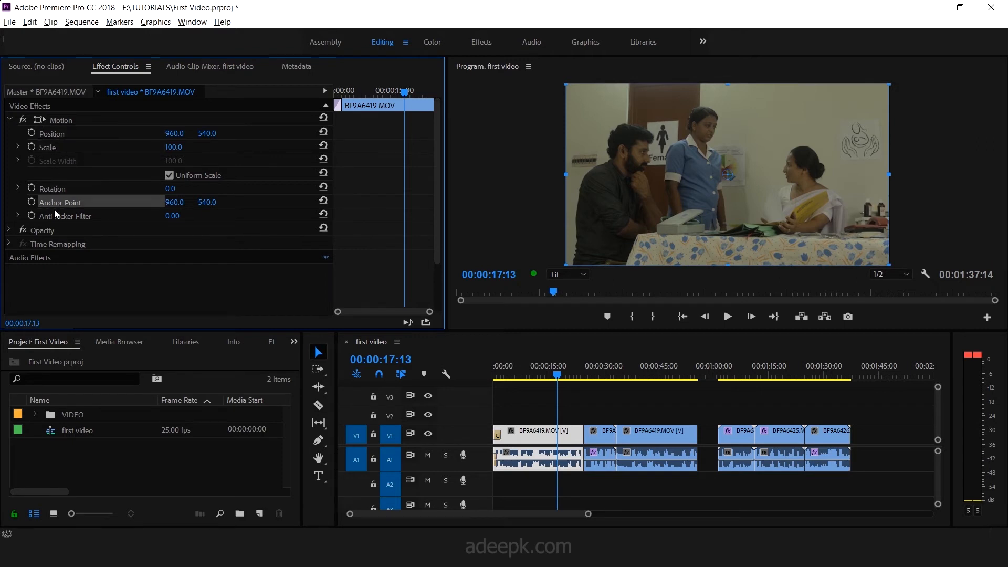
{"action": "left_click", "coordinate": [55, 215]}
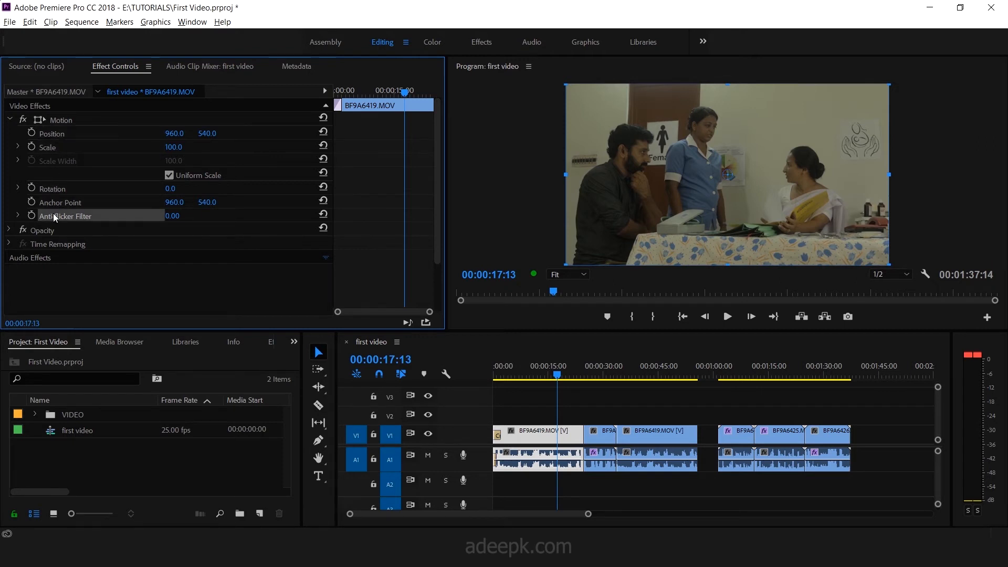
Step: Try shifting the clip horizontally to 1191, saving the project, and vertically upward, resetting Position after each change
{"action": "left_click", "coordinate": [71, 132]}
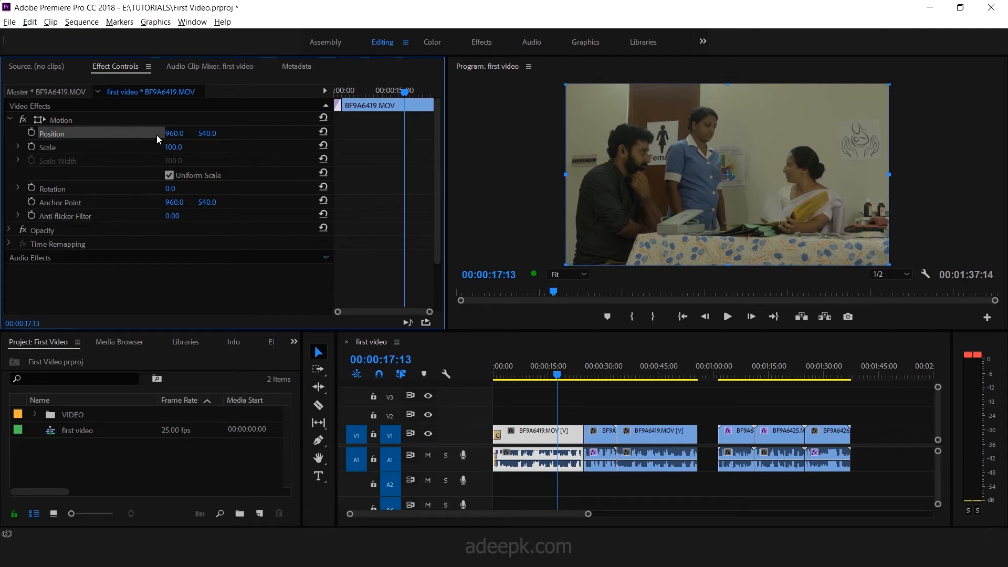
{"action": "left_click_drag", "start_coordinate": [171, 138], "coordinate": [291, 138]}
{"action": "key", "text": "ctrl+s"}
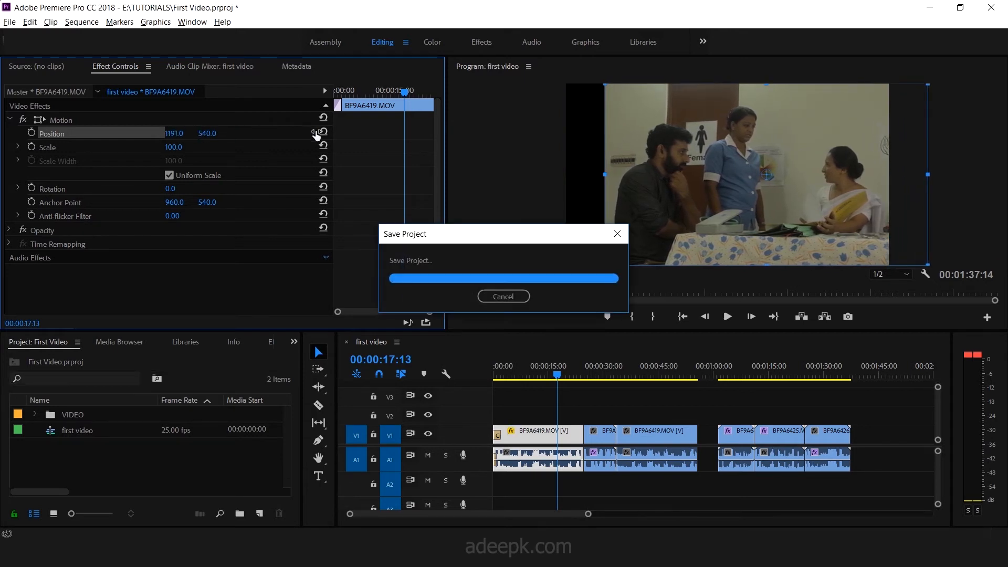
{"action": "left_click", "coordinate": [323, 131]}
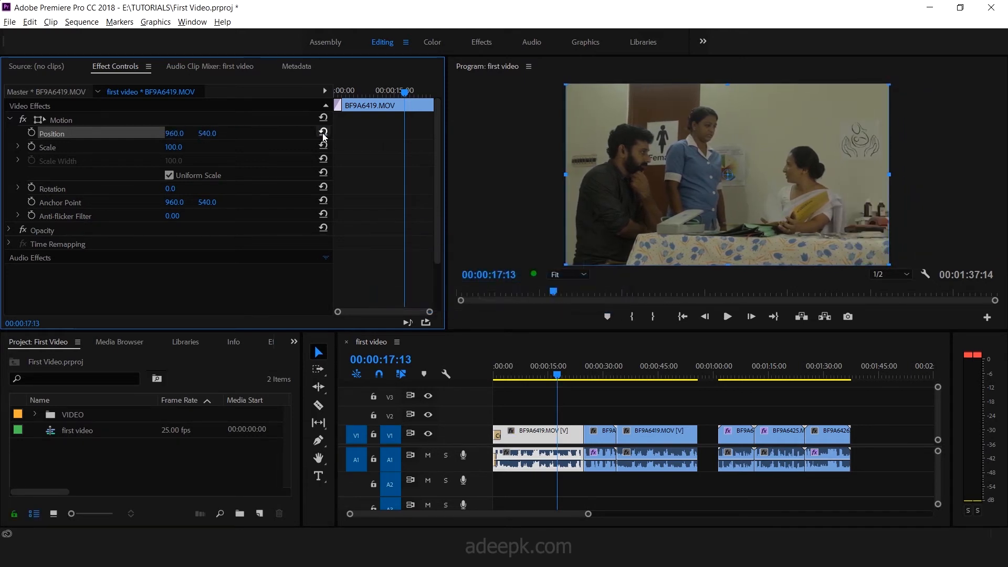
{"action": "left_click_drag", "start_coordinate": [210, 137], "coordinate": [105, 137]}
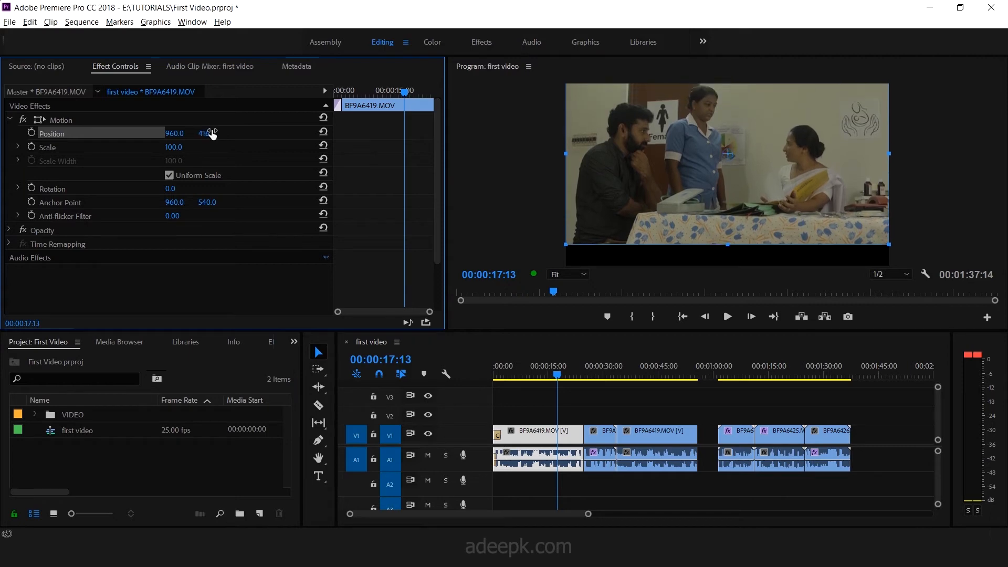
{"action": "left_click", "coordinate": [324, 131]}
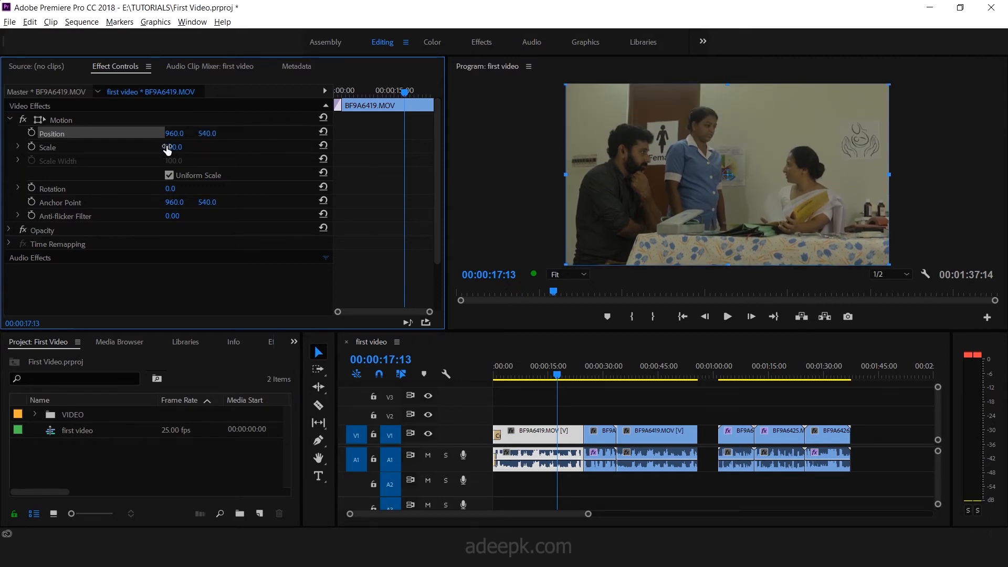
Step: Try scaling the clip up to about 178 and down to 60, resetting Scale after each change
{"action": "left_click_drag", "start_coordinate": [166, 149], "coordinate": [208, 149]}
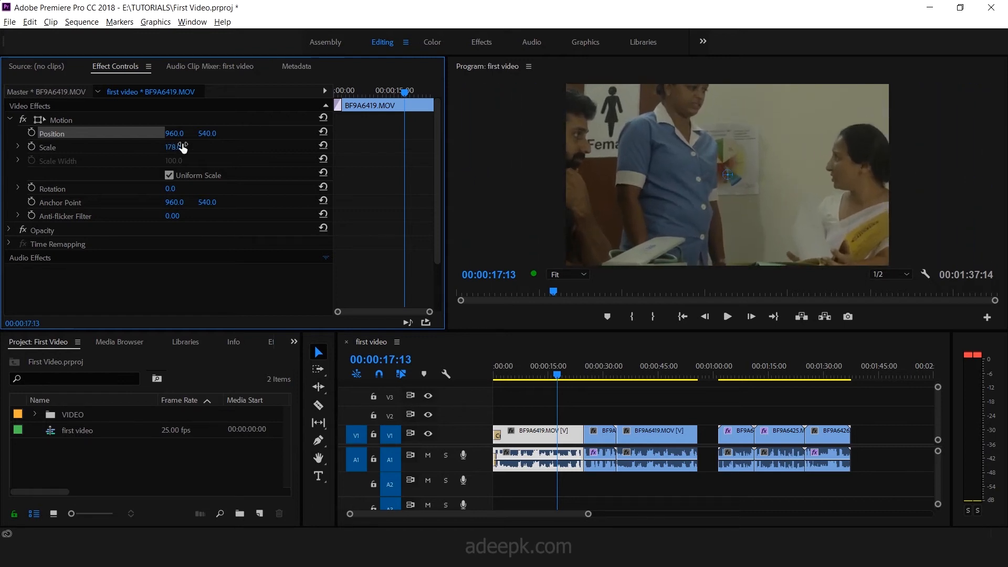
{"action": "left_click", "coordinate": [322, 147]}
{"action": "mouse_move", "coordinate": [186, 146]}
{"action": "left_mouse_down"}
{"action": "mouse_move", "coordinate": [166, 147]}
{"action": "mouse_move", "coordinate": [200, 143]}
{"action": "left_mouse_up"}
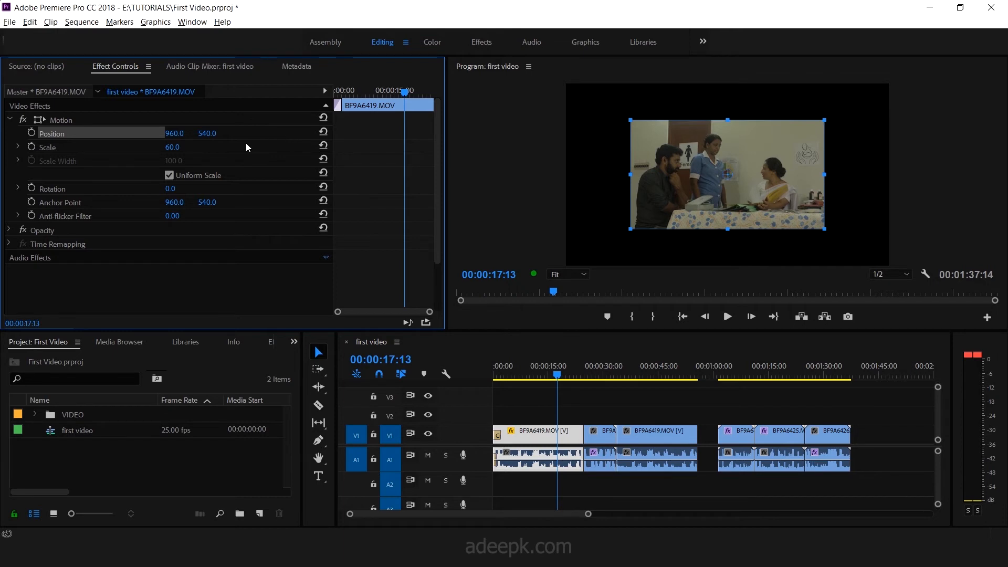
{"action": "left_click", "coordinate": [323, 145]}
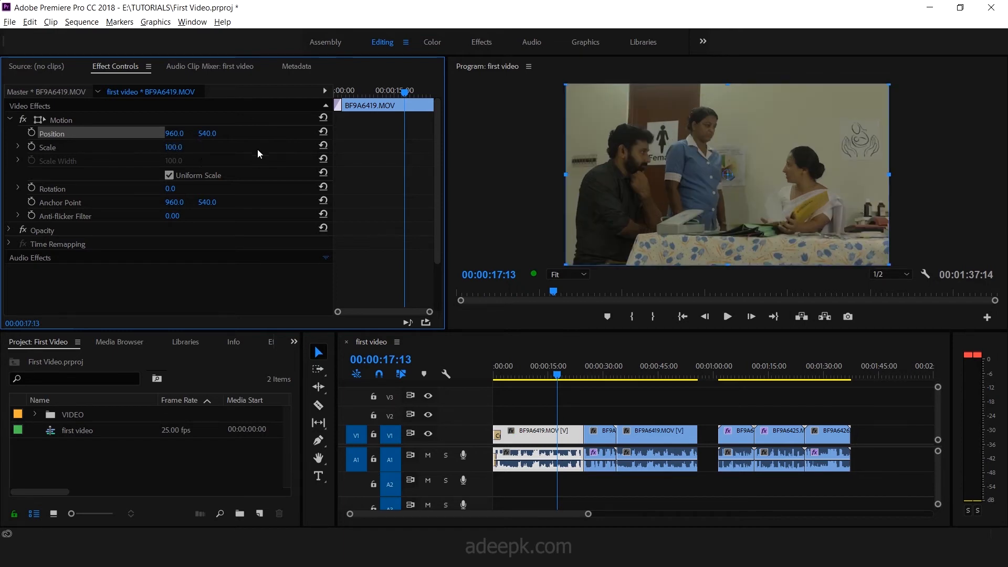
Step: Turn off Uniform Scale, try separate height and width scaling with a width of 120, reset both and turn Uniform Scale back on
{"action": "left_click", "coordinate": [168, 175]}
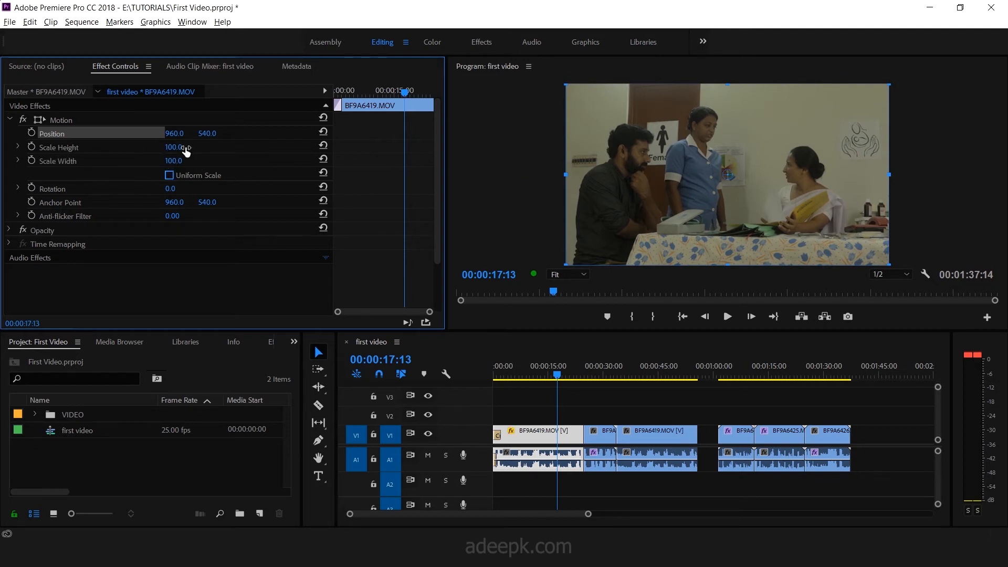
{"action": "left_click_drag", "start_coordinate": [173, 152], "coordinate": [241, 160]}
{"action": "left_click", "coordinate": [323, 146]}
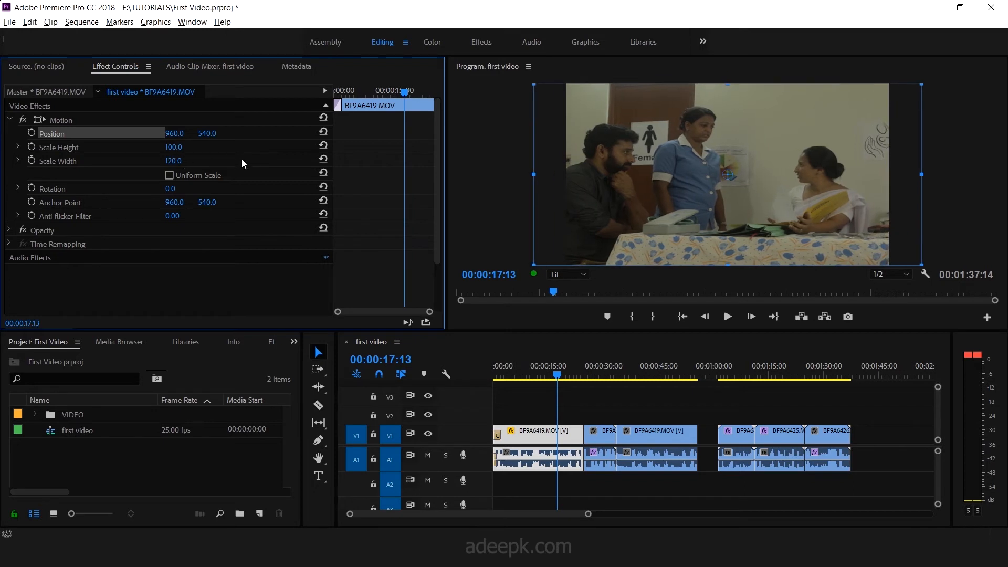
{"action": "left_click", "coordinate": [323, 158]}
{"action": "left_click", "coordinate": [169, 176]}
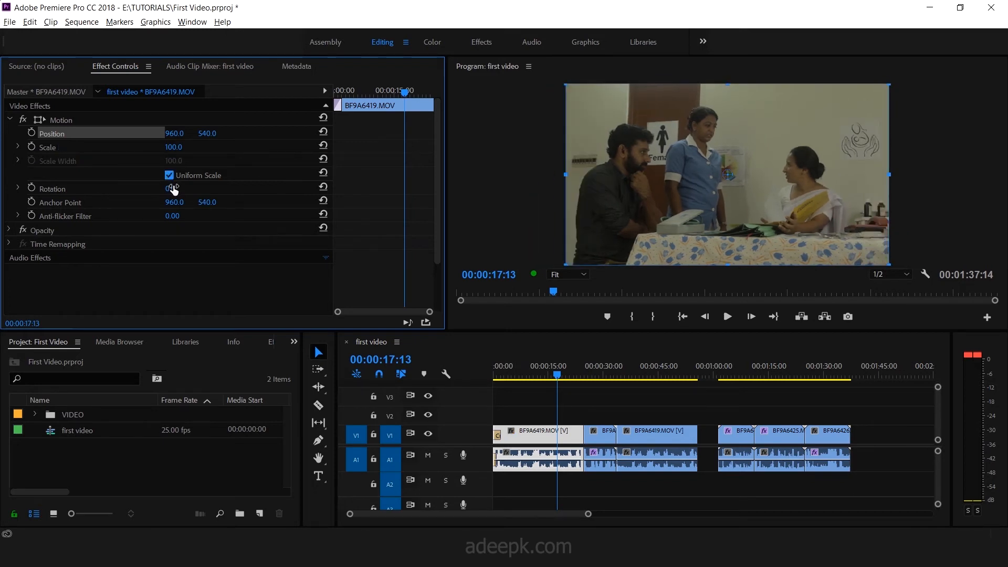
Step: Try rotating the clip about its centre to about -34° and reset the rotation
{"action": "mouse_move", "coordinate": [171, 191]}
{"action": "left_mouse_down"}
{"action": "mouse_move", "coordinate": [134, 190]}
{"action": "mouse_move", "coordinate": [195, 190]}
{"action": "mouse_move", "coordinate": [153, 190]}
{"action": "mouse_move", "coordinate": [184, 189]}
{"action": "left_mouse_up"}
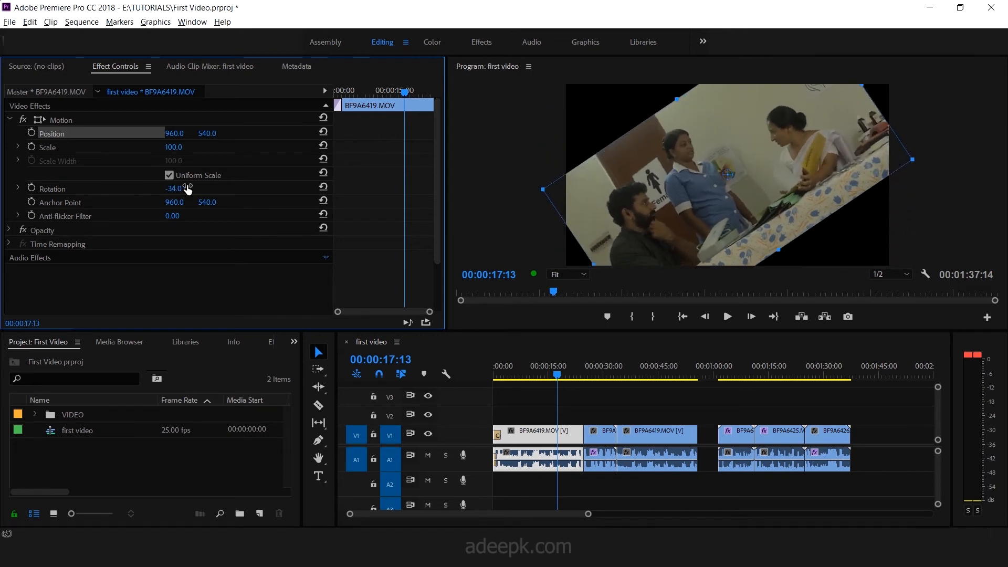
{"action": "left_click", "coordinate": [320, 189]}
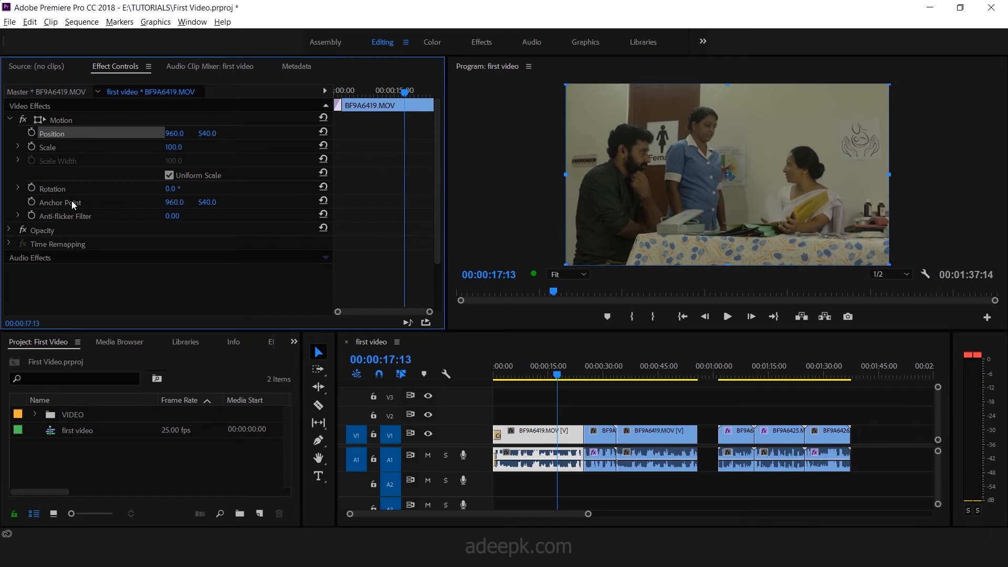
Step: Move the clip's anchor point to about 58.5, 963 near the frame's lower-left corner, test rotation around it and reset the rotation
{"action": "left_click", "coordinate": [115, 201]}
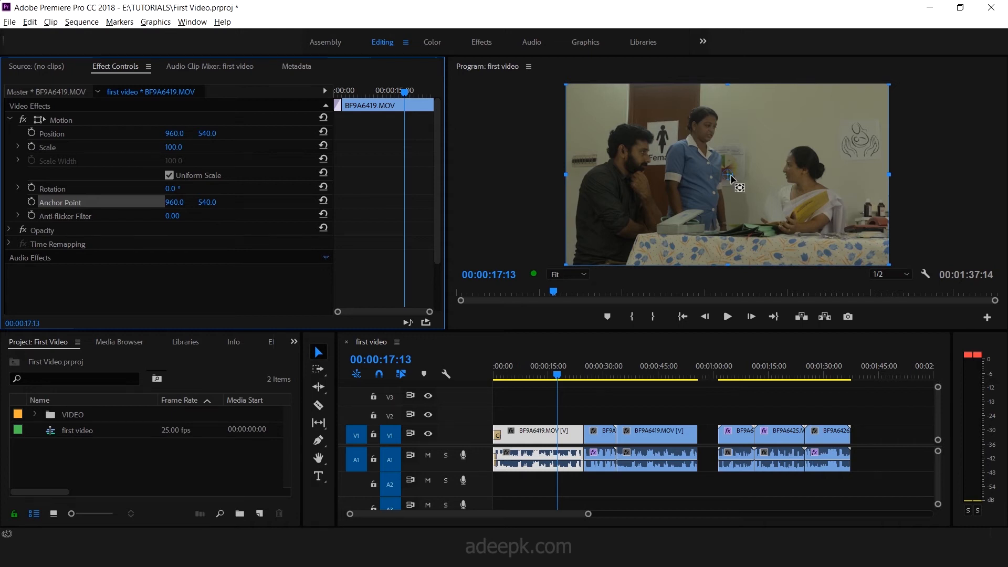
{"action": "left_click_drag", "start_coordinate": [730, 177], "coordinate": [575, 245]}
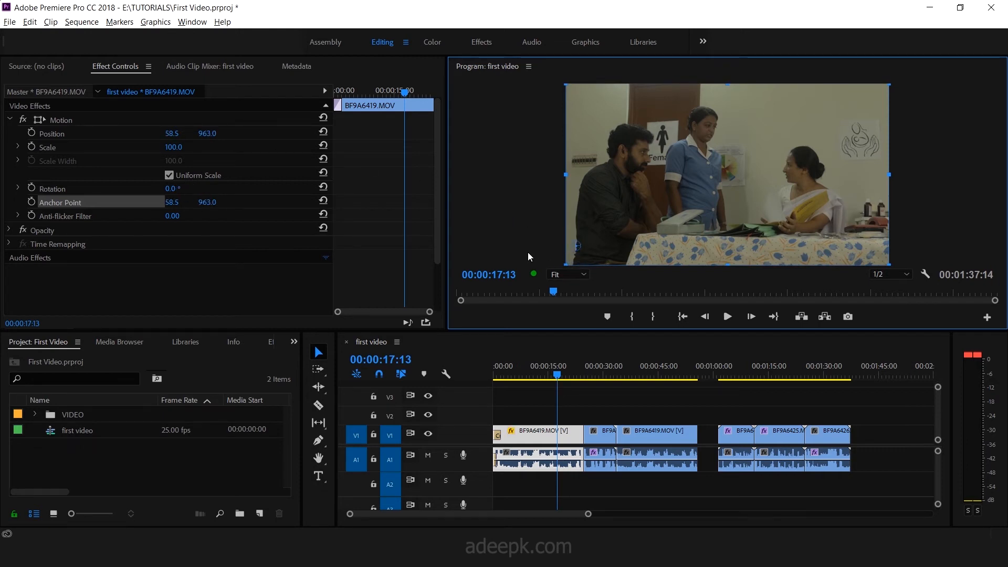
{"action": "left_click_drag", "start_coordinate": [171, 189], "coordinate": [485, 227]}
{"action": "mouse_move", "coordinate": [173, 188]}
{"action": "left_mouse_down"}
{"action": "mouse_move", "coordinate": [160, 189]}
{"action": "mouse_move", "coordinate": [184, 189]}
{"action": "left_mouse_up"}
{"action": "left_click", "coordinate": [322, 188]}
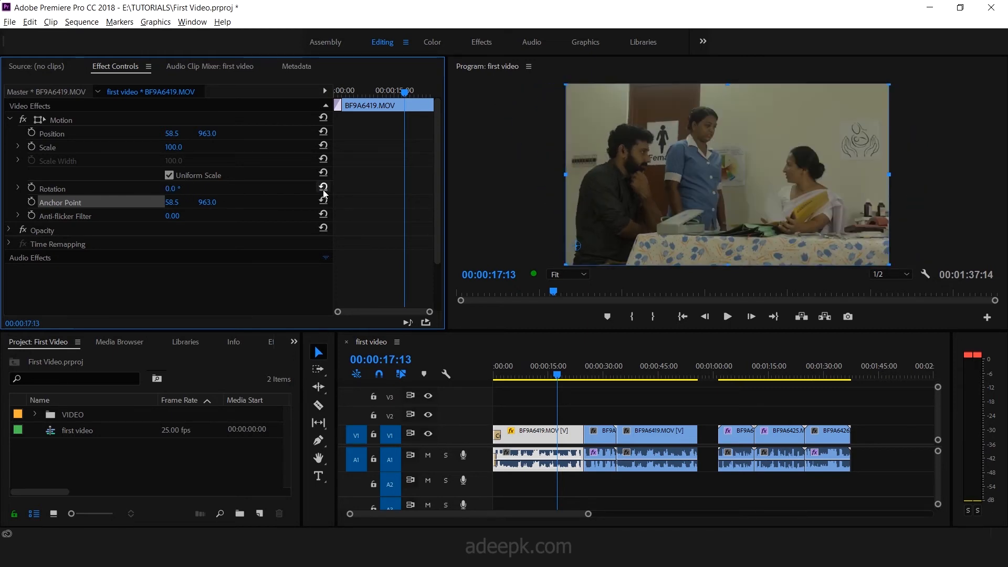
Step: With the anchor point off-centre, shift the clip's horizontal position to 11.5, undo a Position reset and set Scale to 70
{"action": "left_click_drag", "start_coordinate": [167, 135], "coordinate": [143, 135]}
{"action": "left_click", "coordinate": [323, 134]}
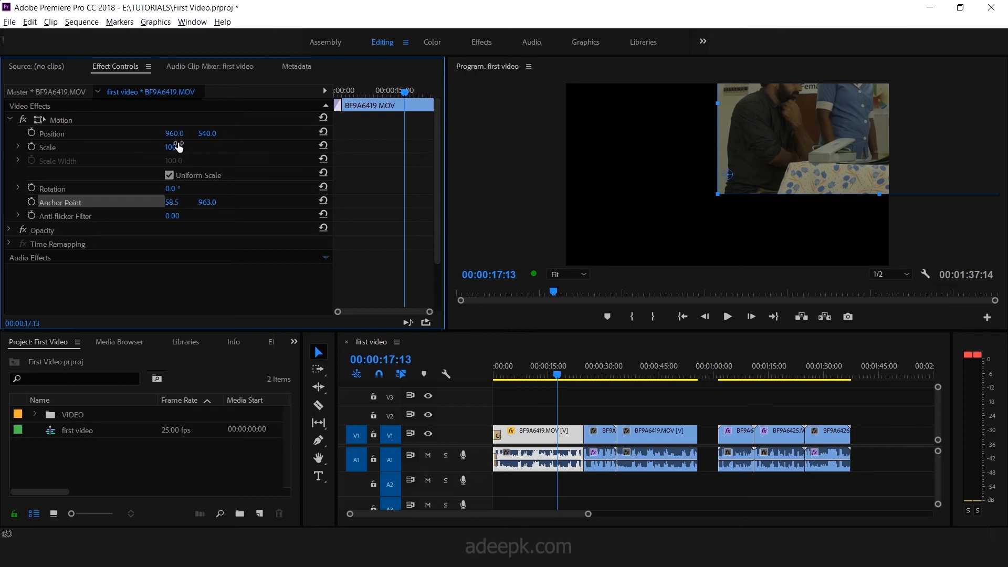
{"action": "key", "text": "ctrl+z"}
{"action": "mouse_move", "coordinate": [182, 140]}
{"action": "left_mouse_down"}
{"action": "mouse_move", "coordinate": [154, 140]}
{"action": "mouse_move", "coordinate": [182, 152]}
{"action": "left_mouse_up"}
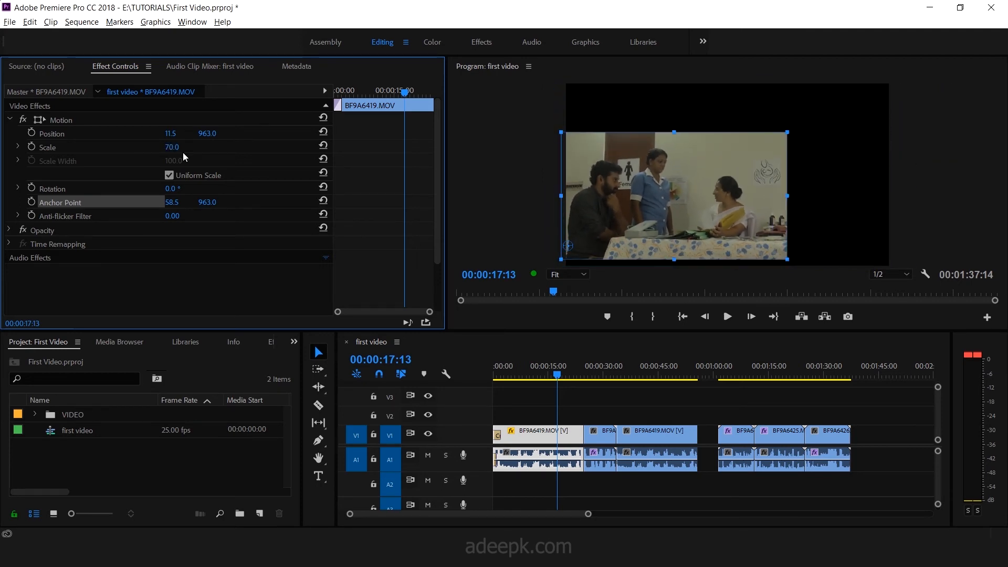
Step: Reset the clip's Anchor Point, Scale and Position to their default values
{"action": "left_click", "coordinate": [322, 200]}
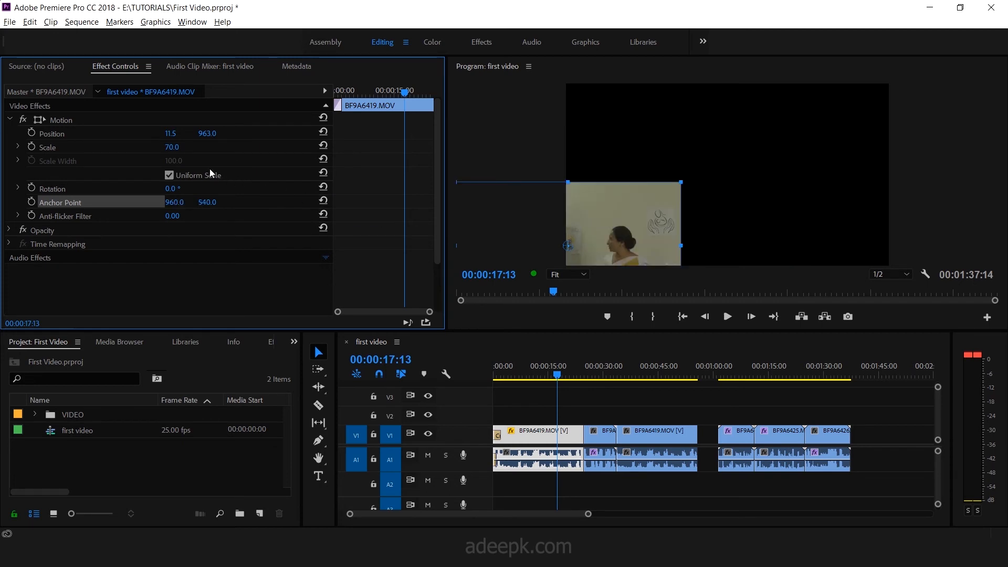
{"action": "left_click", "coordinate": [322, 145]}
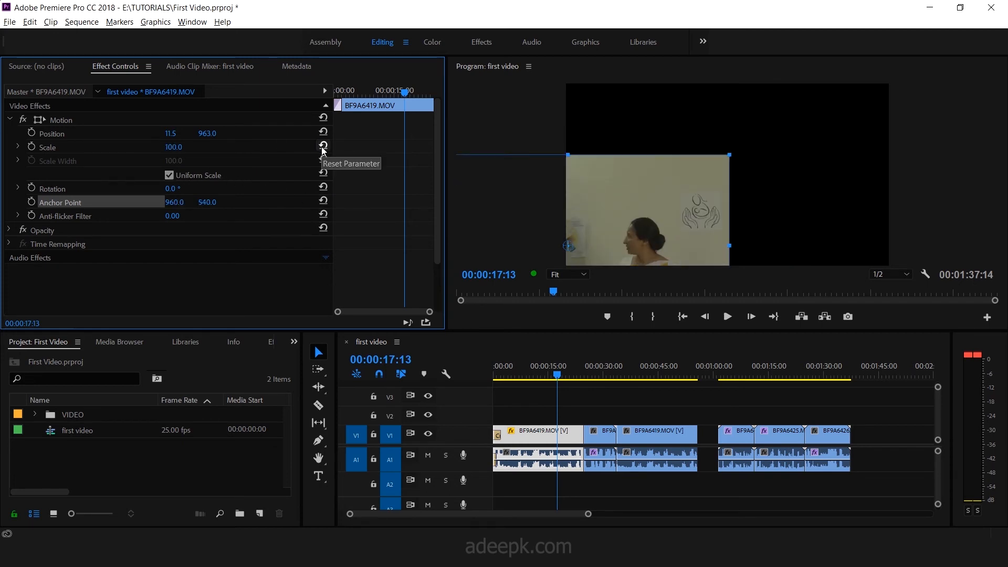
{"action": "left_click", "coordinate": [323, 132]}
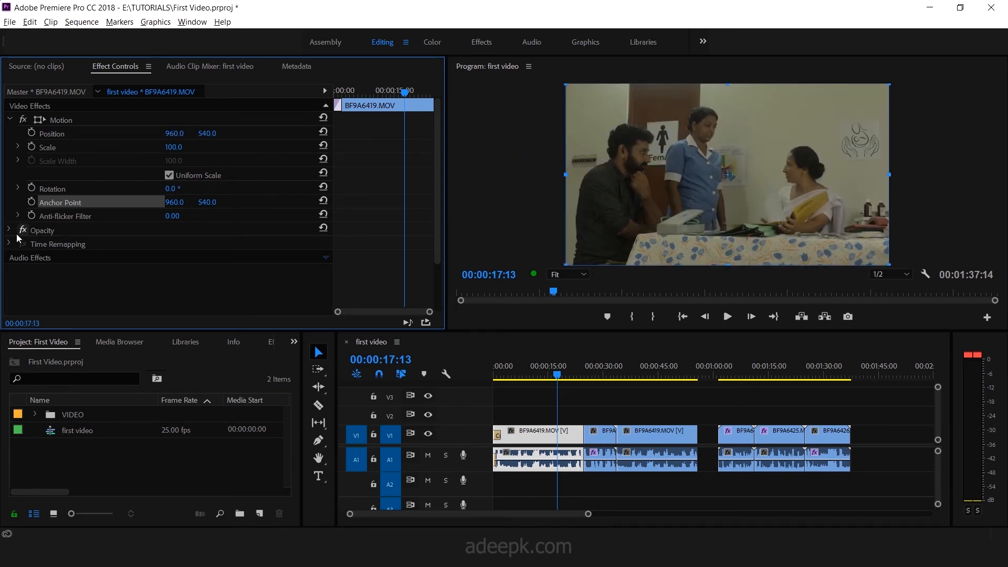
Step: Activate the Motion transform box and freely move, scale and rotate the clip to about 999, 668.7, Scale 90.6 and -4.4°
{"action": "left_click", "coordinate": [524, 213]}
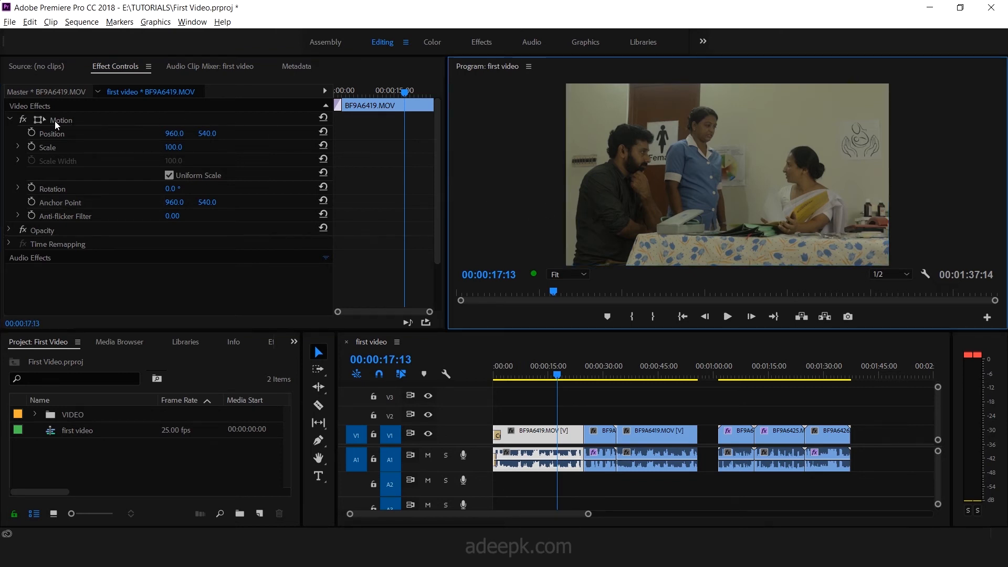
{"action": "key", "text": "ctrl+s"}
{"action": "left_click", "coordinate": [40, 121]}
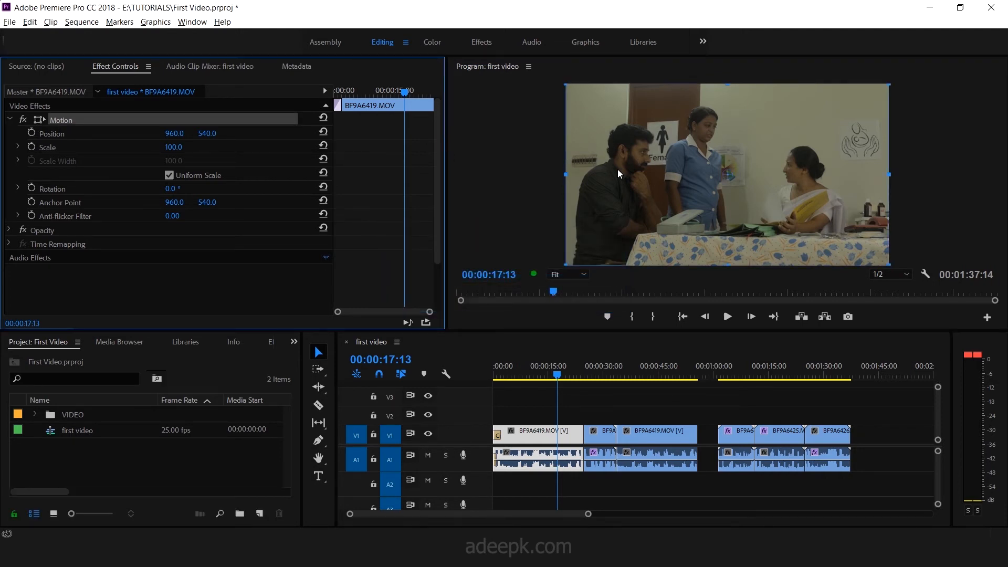
{"action": "mouse_move", "coordinate": [651, 157]}
{"action": "left_mouse_down"}
{"action": "mouse_move", "coordinate": [552, 173]}
{"action": "mouse_move", "coordinate": [672, 159]}
{"action": "mouse_move", "coordinate": [654, 177]}
{"action": "left_mouse_up"}
{"action": "left_click_drag", "start_coordinate": [594, 260], "coordinate": [572, 254]}
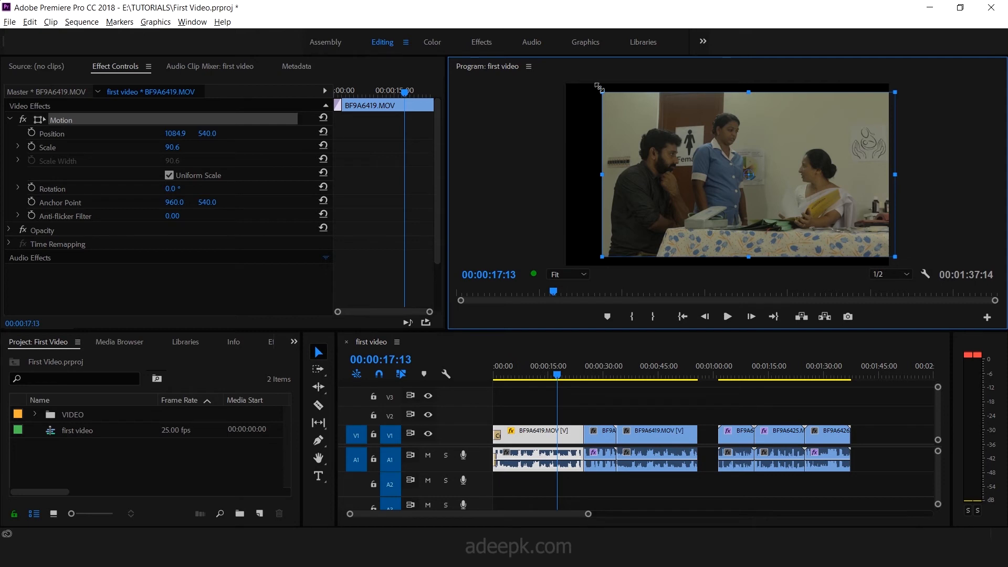
{"action": "left_click_drag", "start_coordinate": [617, 112], "coordinate": [602, 134]}
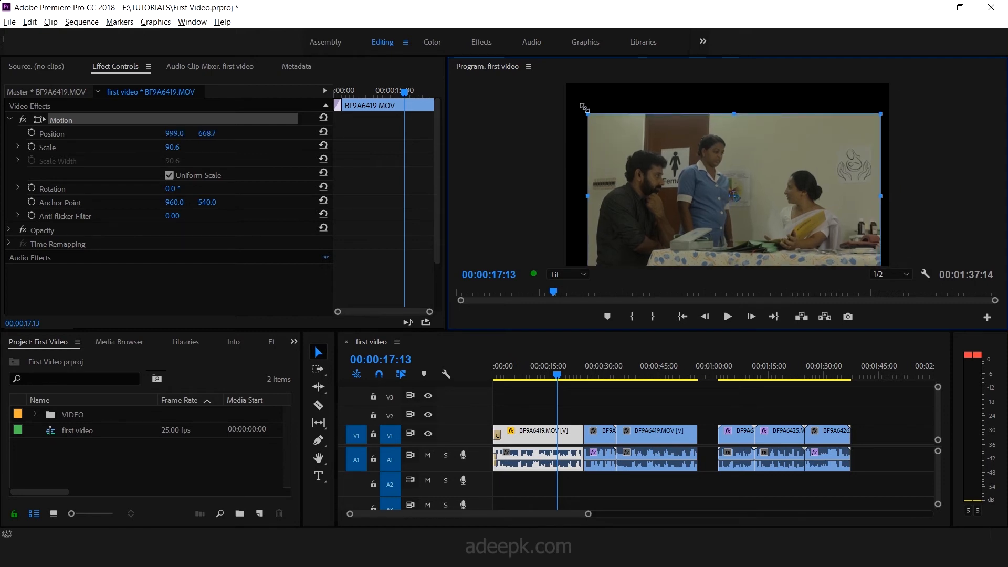
{"action": "mouse_move", "coordinate": [582, 107]}
{"action": "left_mouse_down"}
{"action": "mouse_move", "coordinate": [546, 184]}
{"action": "mouse_move", "coordinate": [560, 140]}
{"action": "mouse_move", "coordinate": [598, 107]}
{"action": "mouse_move", "coordinate": [579, 121]}
{"action": "left_mouse_up"}
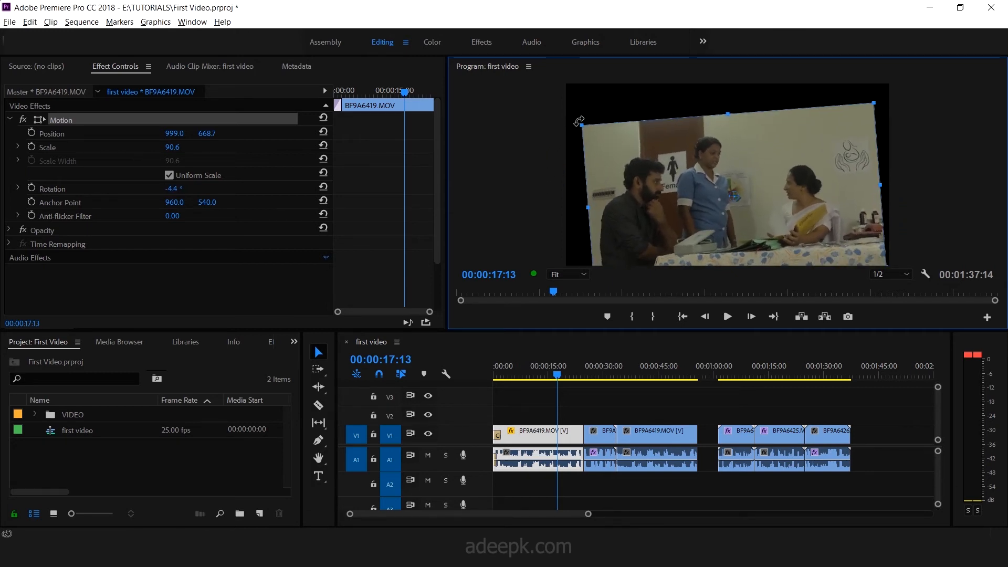
Step: Deactivate the on-screen transform box and reset all of the clip's Motion parameters
{"action": "left_click", "coordinate": [43, 116]}
{"action": "left_click", "coordinate": [131, 279]}
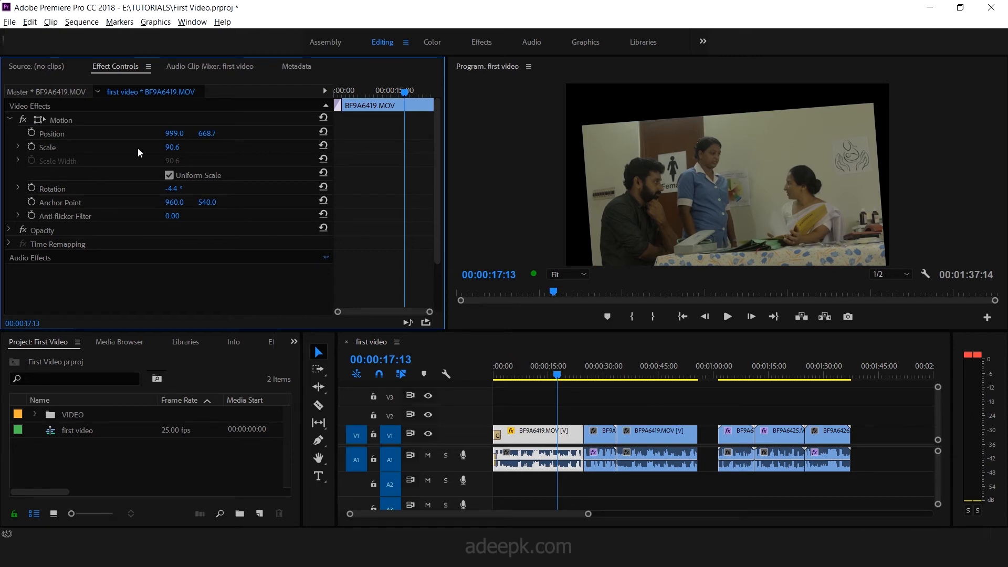
{"action": "left_click", "coordinate": [323, 117]}
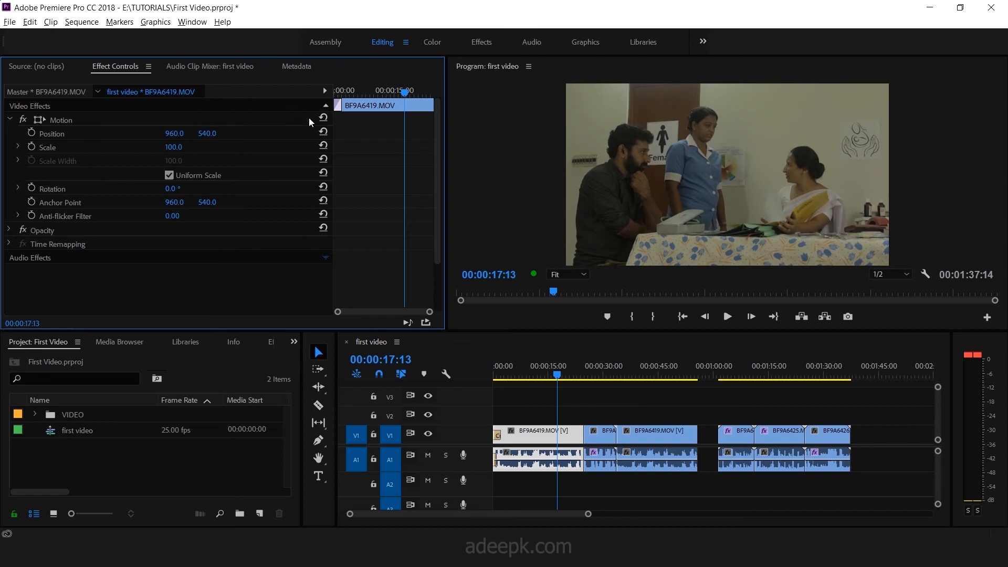
Step: Expand the clip's Opacity settings and try adjusting the opacity percentage
{"action": "left_click", "coordinate": [8, 230]}
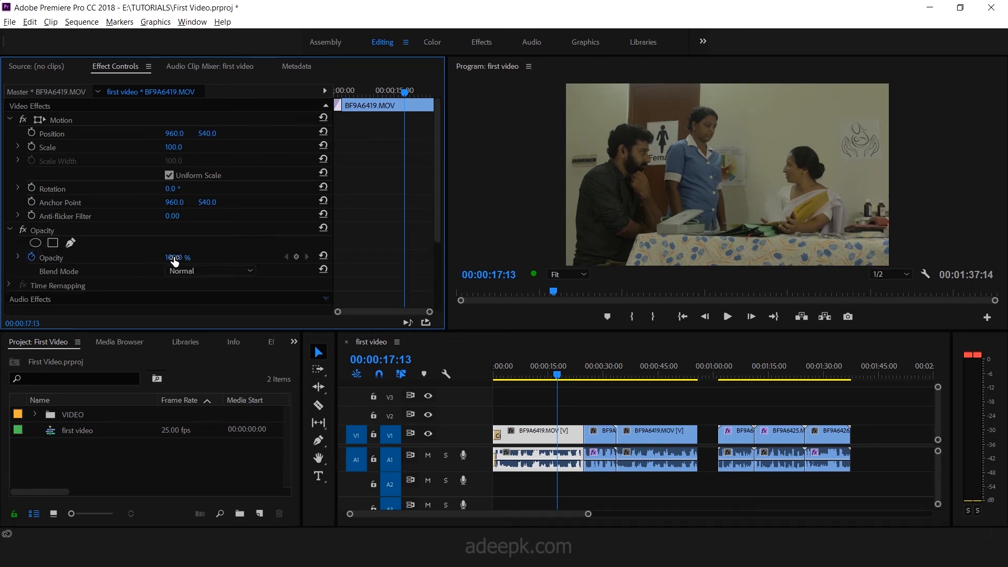
{"action": "mouse_move", "coordinate": [181, 262]}
{"action": "left_mouse_down"}
{"action": "mouse_move", "coordinate": [160, 262]}
{"action": "mouse_move", "coordinate": [177, 262]}
{"action": "left_mouse_up"}
{"action": "mouse_move", "coordinate": [178, 262]}
{"action": "left_mouse_down"}
{"action": "mouse_move", "coordinate": [169, 262]}
{"action": "mouse_move", "coordinate": [182, 256]}
{"action": "left_mouse_up"}
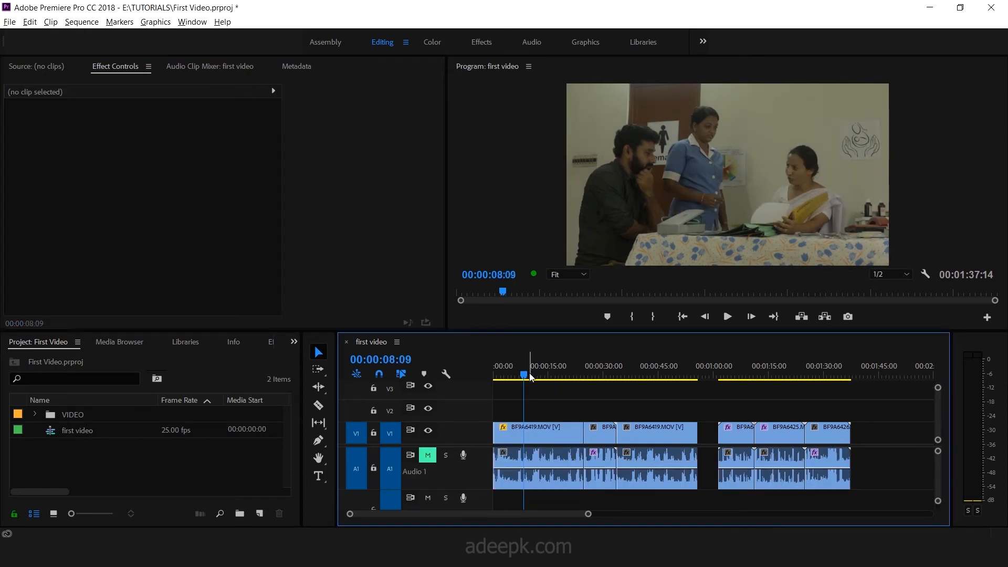
Step: Select the first V1 clip, widen its keyframe area and add Position keyframes at 00:00:09:04 and 00:00:16:00
{"action": "left_click", "coordinate": [530, 427]}
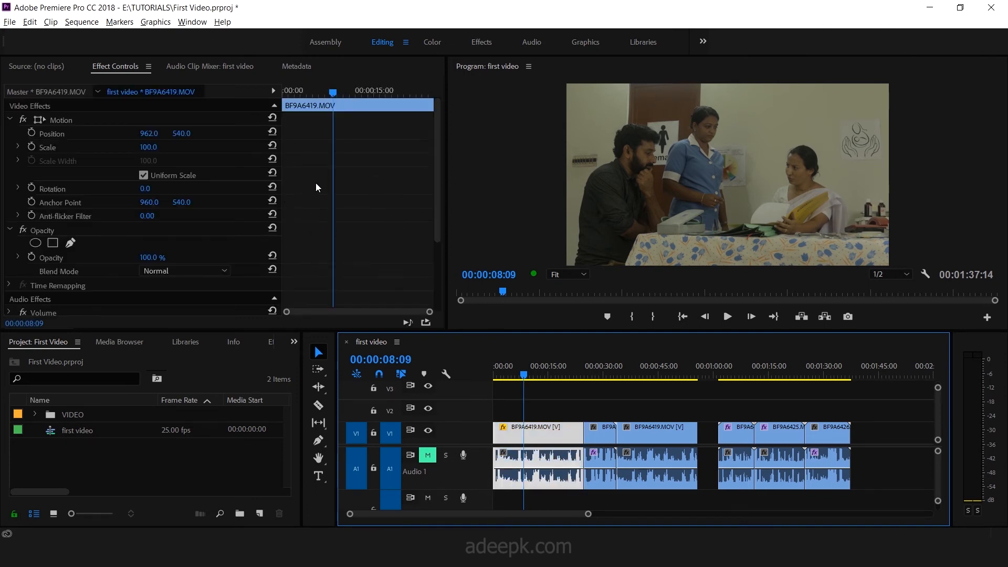
{"action": "left_click_drag", "start_coordinate": [281, 191], "coordinate": [219, 191]}
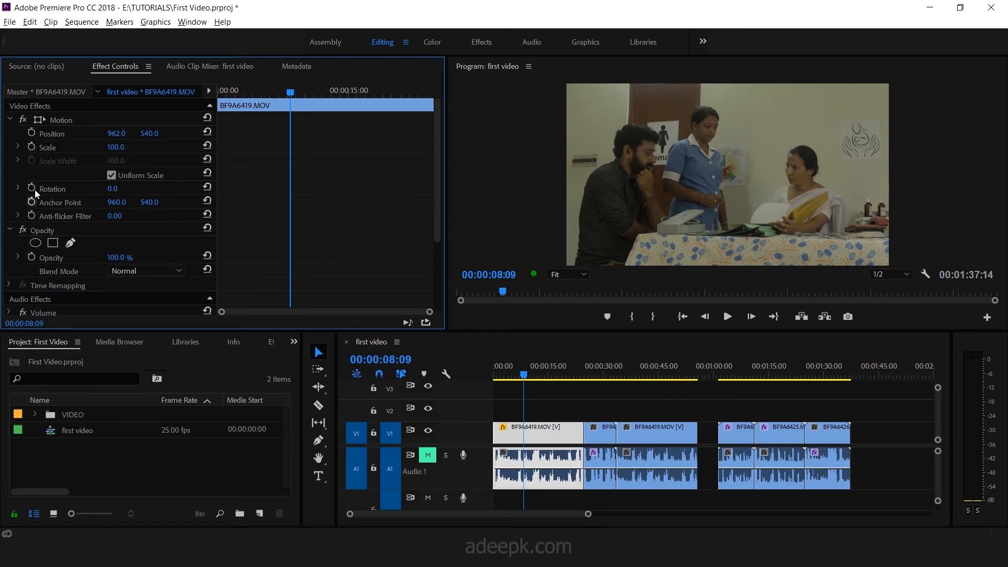
{"action": "key", "text": "space"}
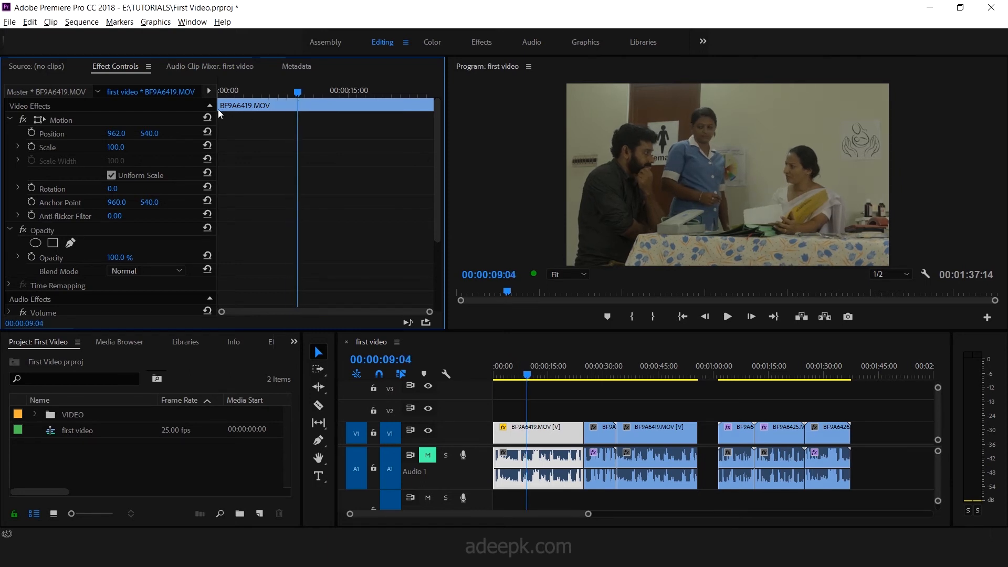
{"action": "left_click", "coordinate": [33, 135]}
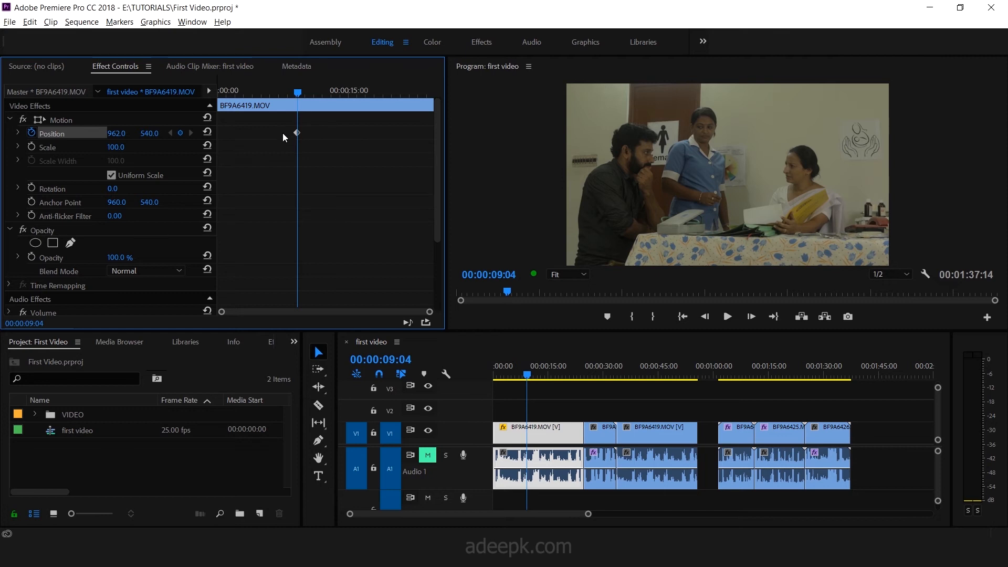
{"action": "left_click_drag", "start_coordinate": [300, 98], "coordinate": [360, 104]}
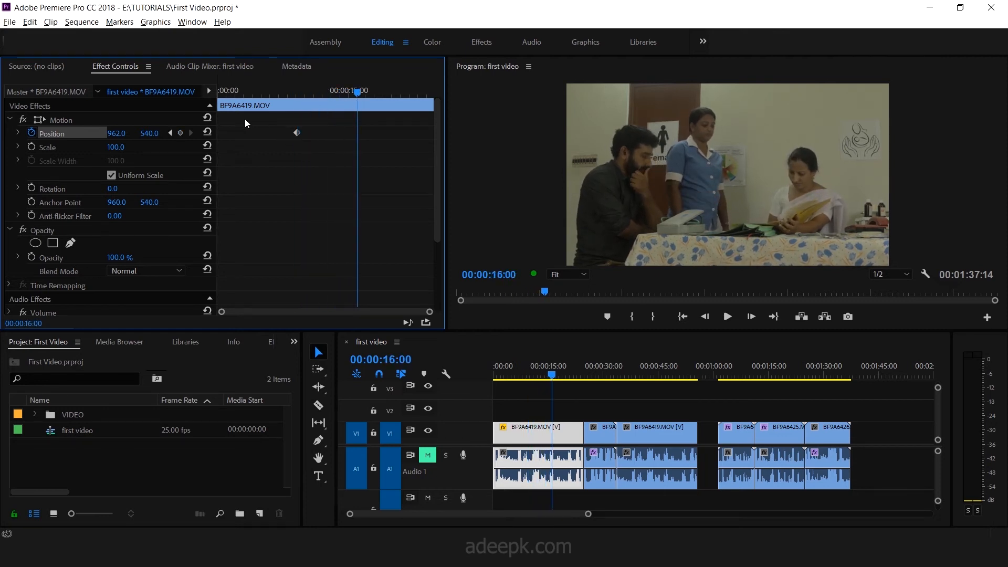
{"action": "left_click", "coordinate": [180, 135]}
Step: Step back and forth between the two Position keyframes and check the frames between them
{"action": "left_click_drag", "start_coordinate": [358, 95], "coordinate": [345, 104]}
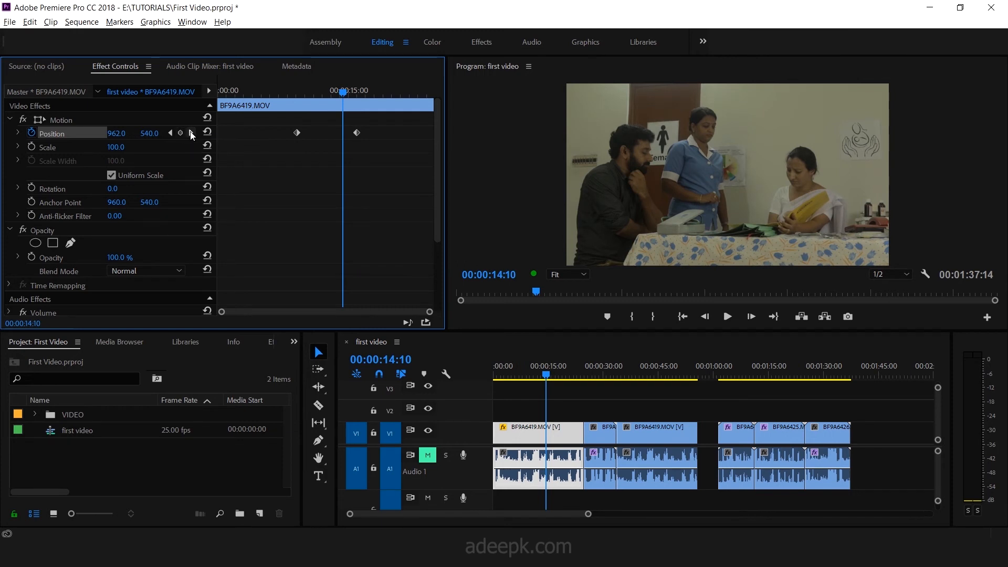
{"action": "left_click", "coordinate": [191, 133]}
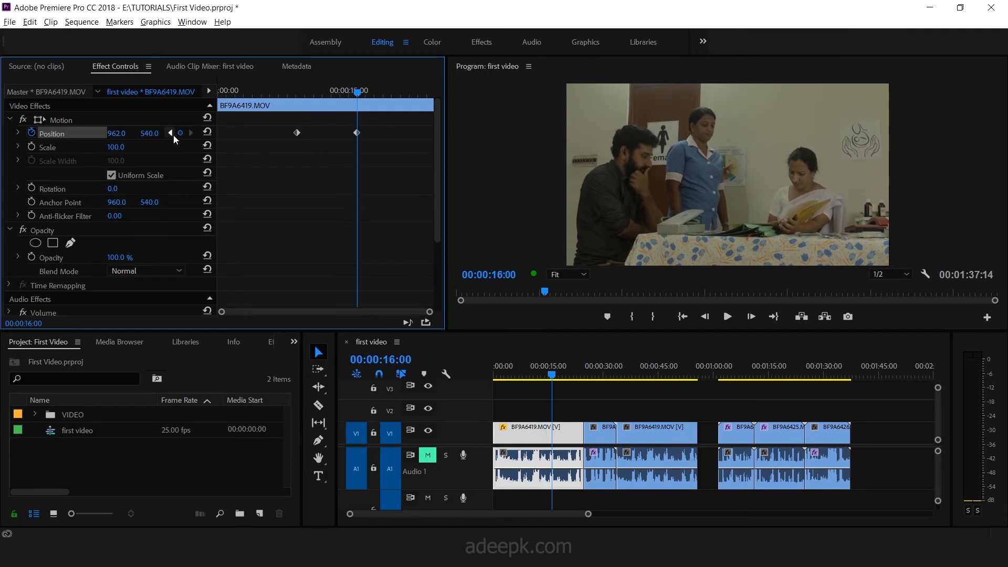
{"action": "left_click", "coordinate": [170, 132]}
{"action": "left_click_drag", "start_coordinate": [296, 93], "coordinate": [299, 93]}
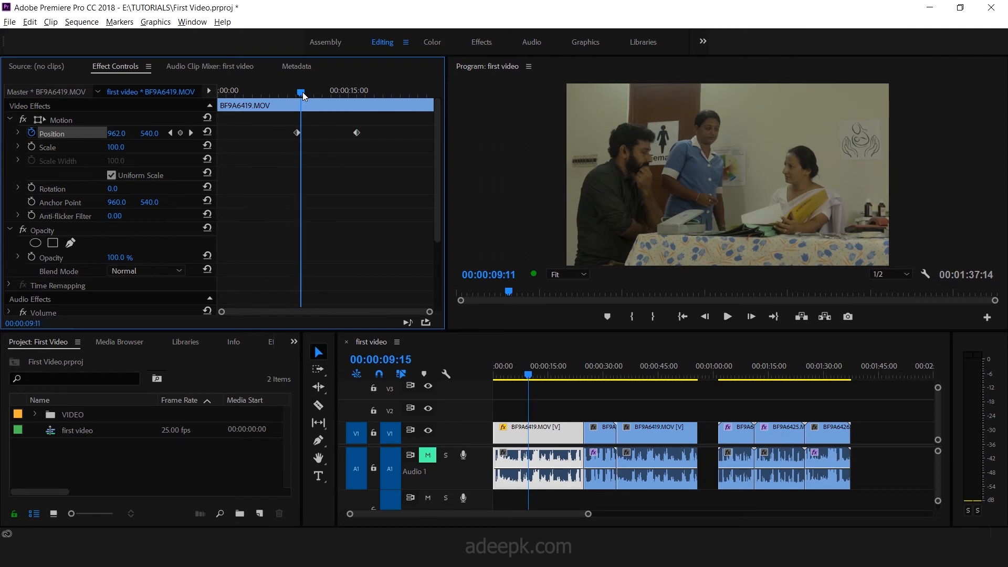
{"action": "left_click", "coordinate": [170, 133]}
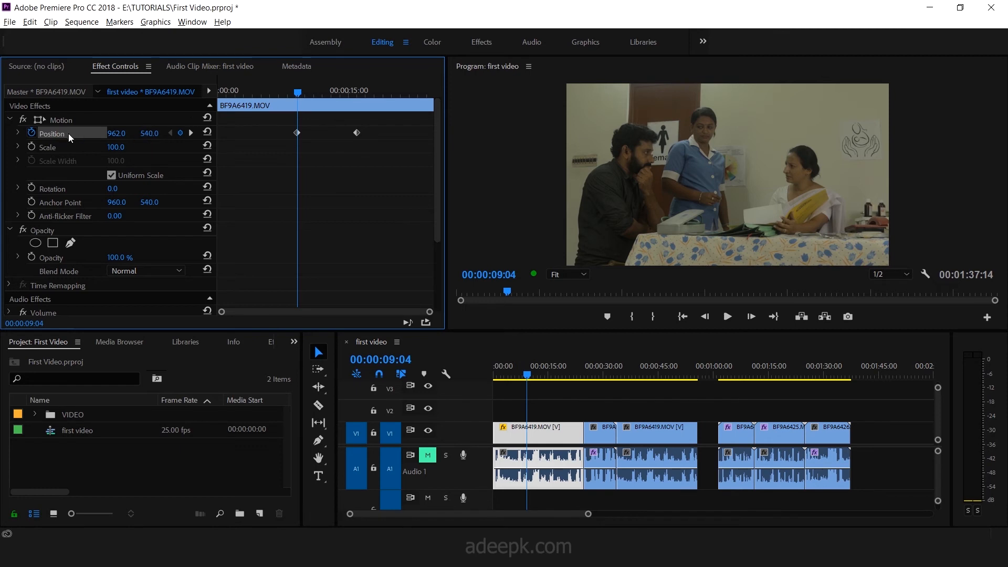
{"action": "left_click_drag", "start_coordinate": [298, 91], "coordinate": [304, 91]}
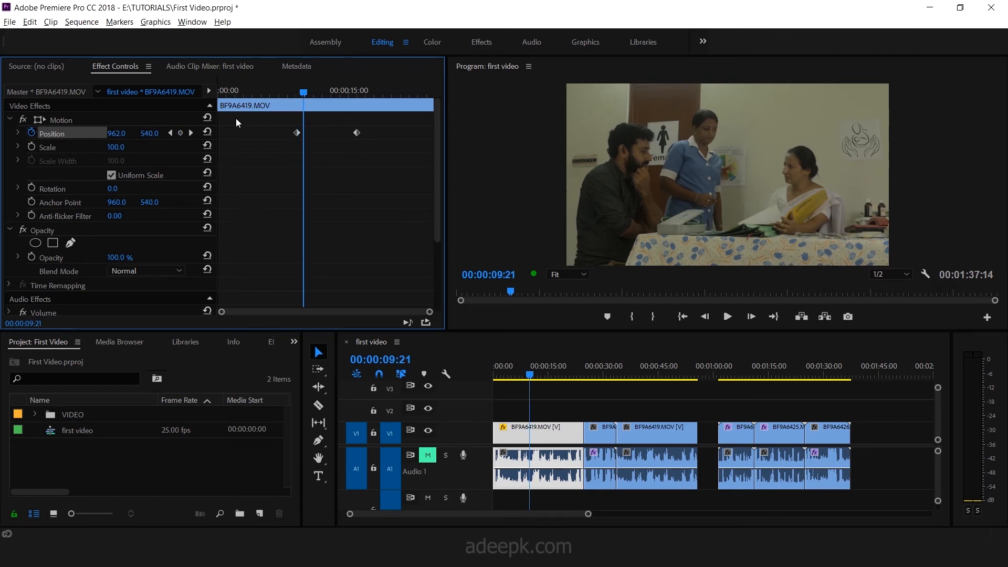
Step: Set the horizontal position to 1376 at the second Position keyframe and play back the movement from the first one
{"action": "left_click", "coordinate": [191, 132]}
{"action": "left_click_drag", "start_coordinate": [121, 134], "coordinate": [190, 135]}
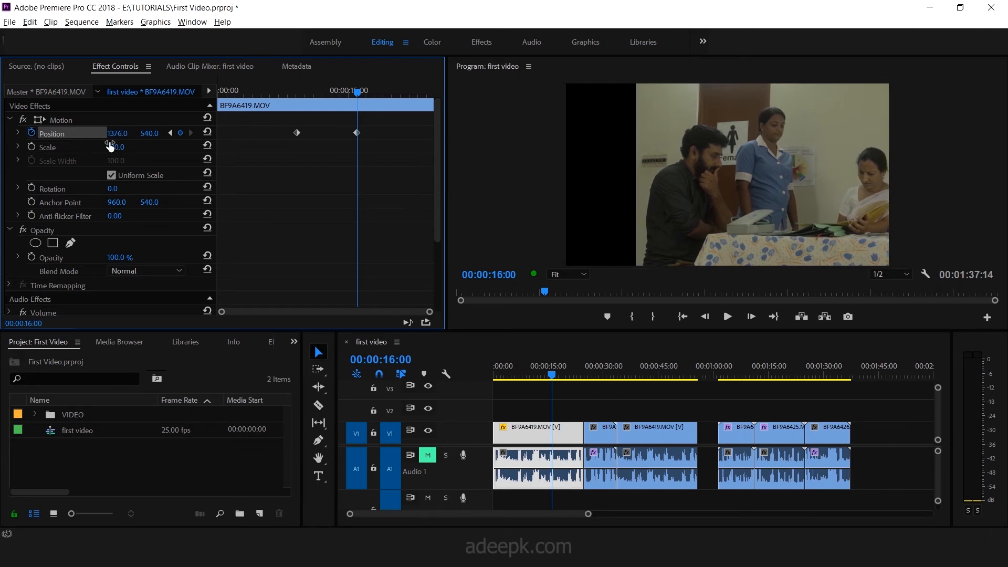
{"action": "left_click", "coordinate": [170, 133]}
{"action": "left_click_drag", "start_coordinate": [299, 93], "coordinate": [296, 92]}
{"action": "key", "text": "space"}
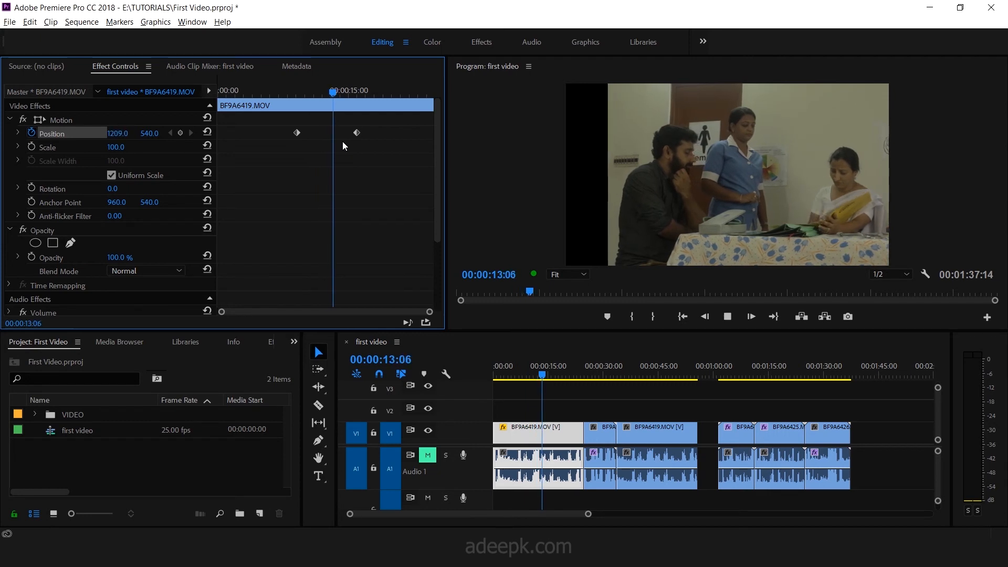
{"action": "key", "text": "space"}
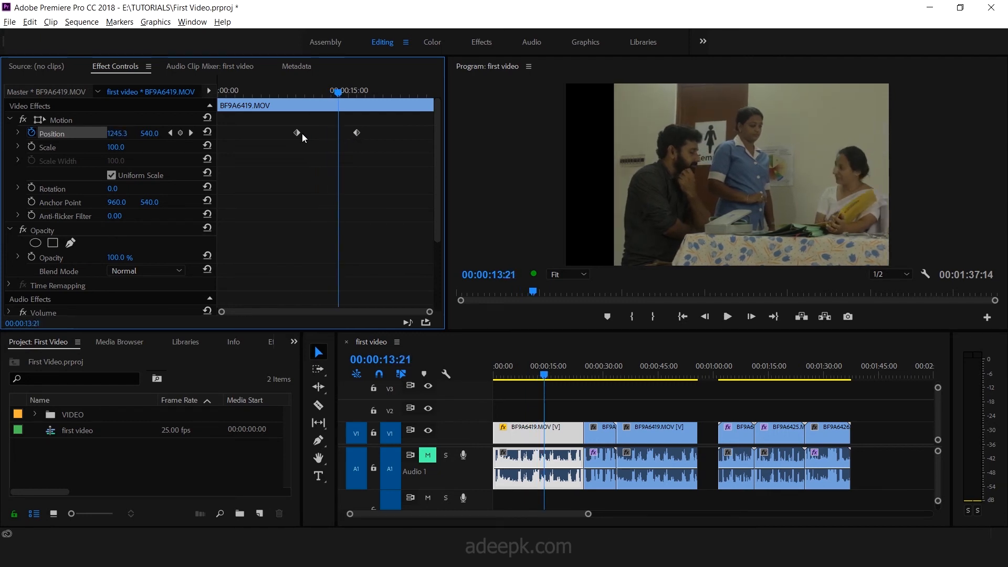
Step: Shift the first Position keyframe in two stages to just before 00:00:13:22, playing back the movement after each shift
{"action": "left_click_drag", "start_coordinate": [300, 134], "coordinate": [324, 135]}
{"action": "left_click_drag", "start_coordinate": [336, 93], "coordinate": [316, 96]}
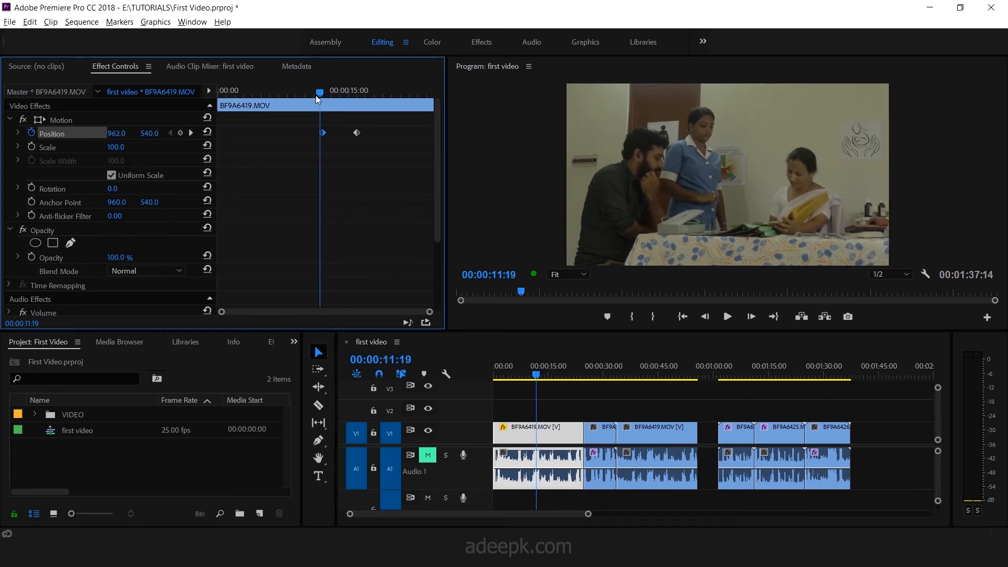
{"action": "key", "text": "space"}
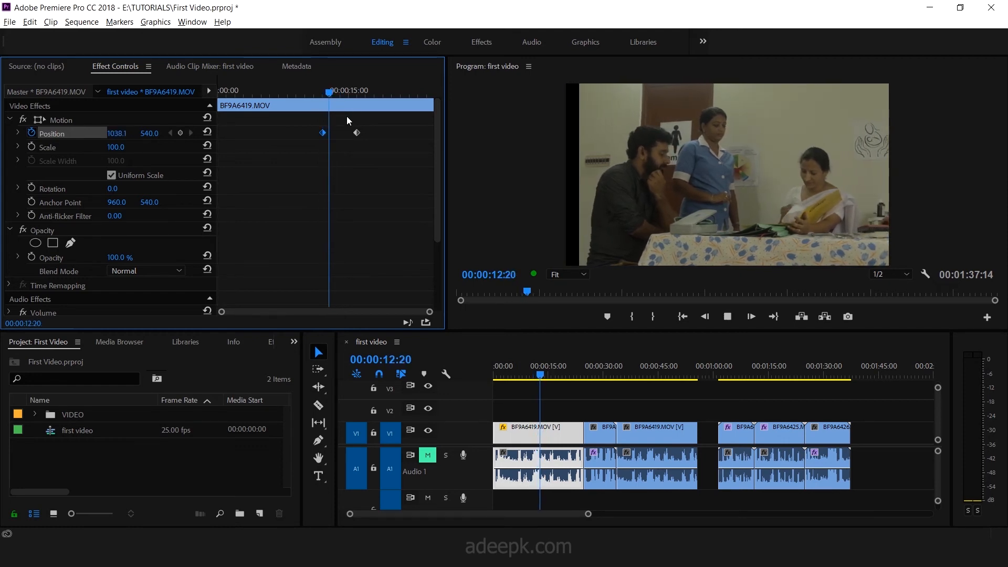
{"action": "left_click_drag", "start_coordinate": [323, 133], "coordinate": [338, 134]}
{"action": "left_click_drag", "start_coordinate": [342, 93], "coordinate": [338, 93]}
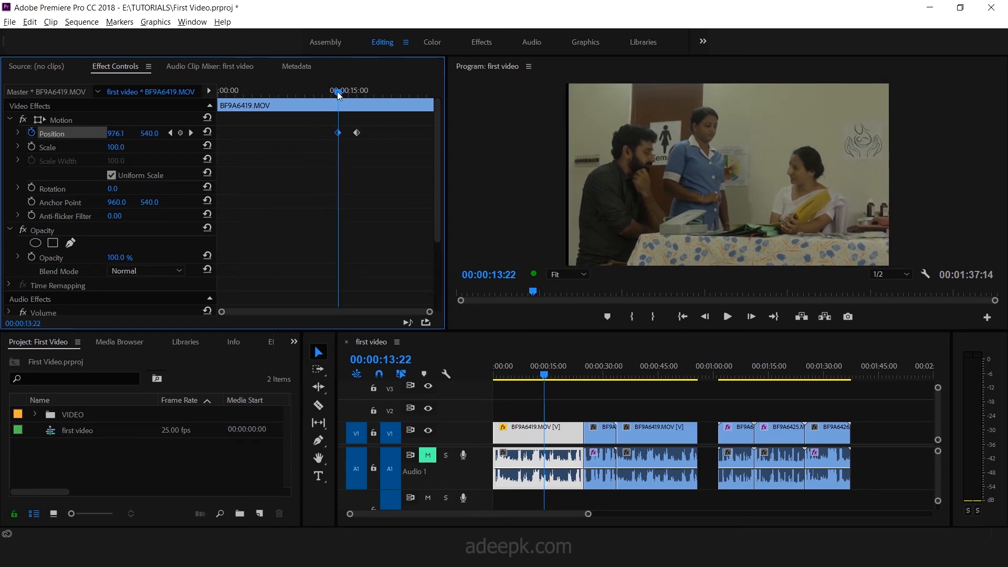
{"action": "key", "text": "space"}
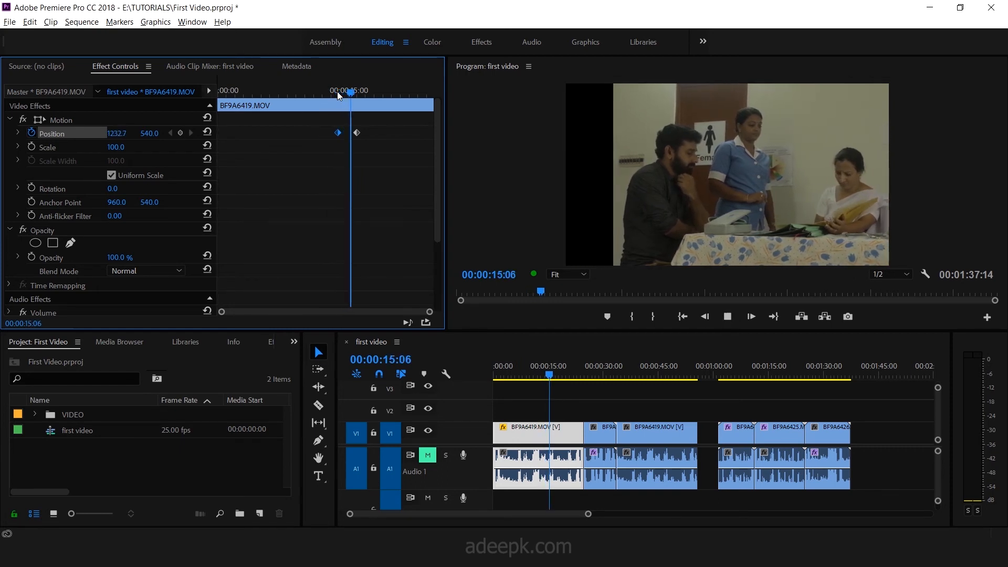
{"action": "key", "text": "space"}
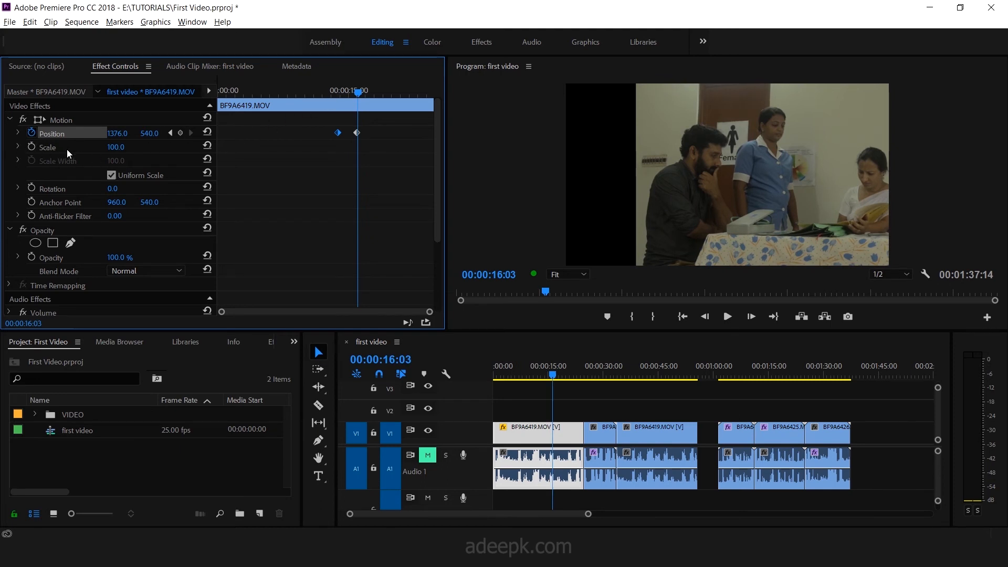
Step: Start Scale keyframing at 00:00:16:03, and turn off Position keyframing at 00:00:14:01, deleting its existing keyframes
{"action": "left_click", "coordinate": [33, 149]}
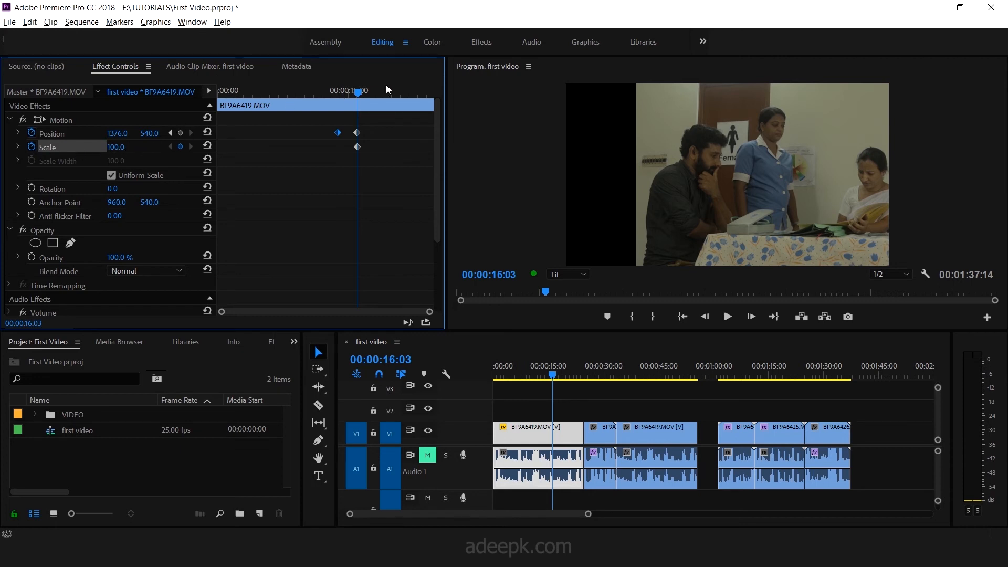
{"action": "left_click_drag", "start_coordinate": [358, 94], "coordinate": [339, 98]}
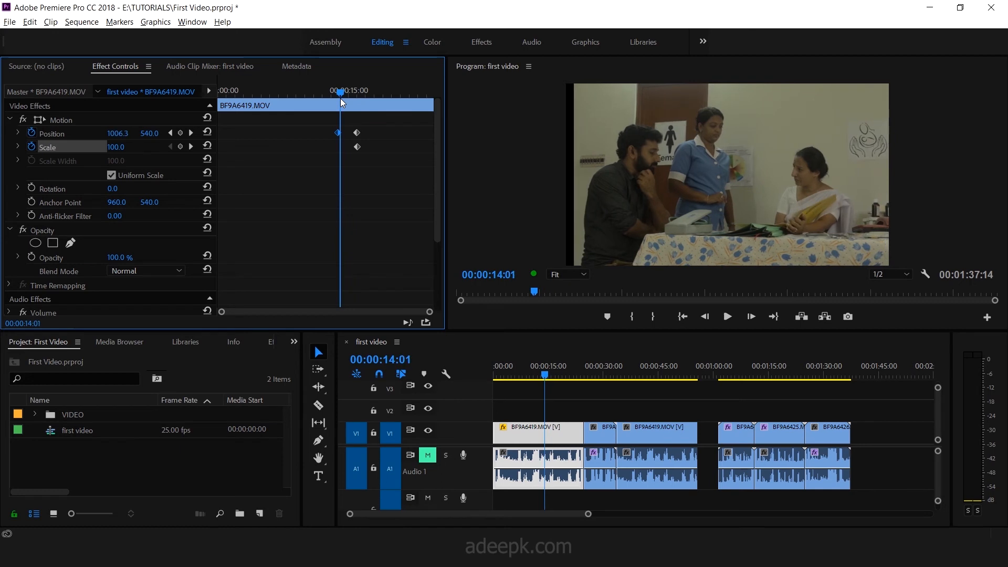
{"action": "left_click", "coordinate": [33, 133]}
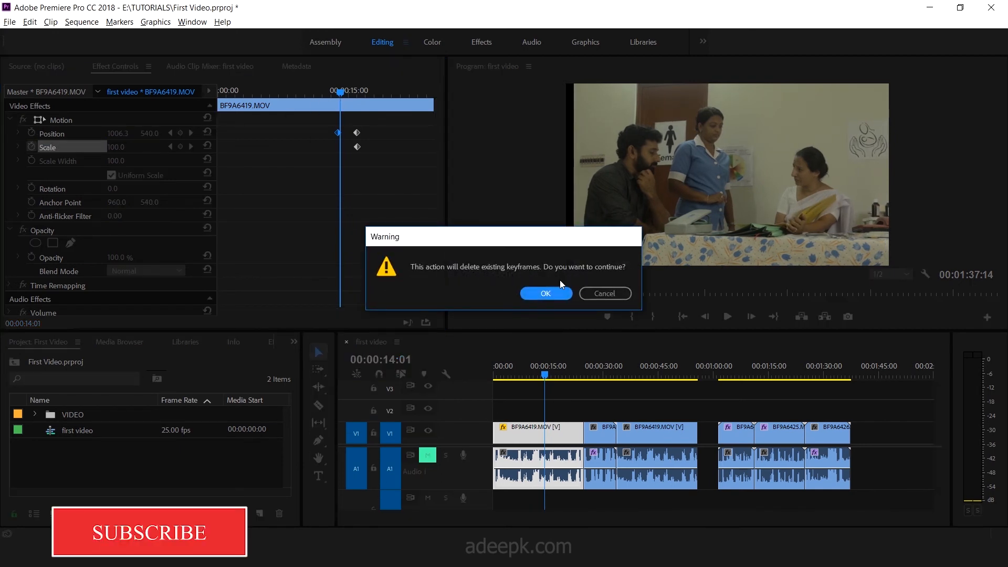
{"action": "left_click", "coordinate": [545, 293]}
Step: Add a Scale keyframe at 00:00:12:17, ahead of the existing one
{"action": "left_click", "coordinate": [330, 94]}
{"action": "left_click_drag", "start_coordinate": [330, 96], "coordinate": [327, 93]}
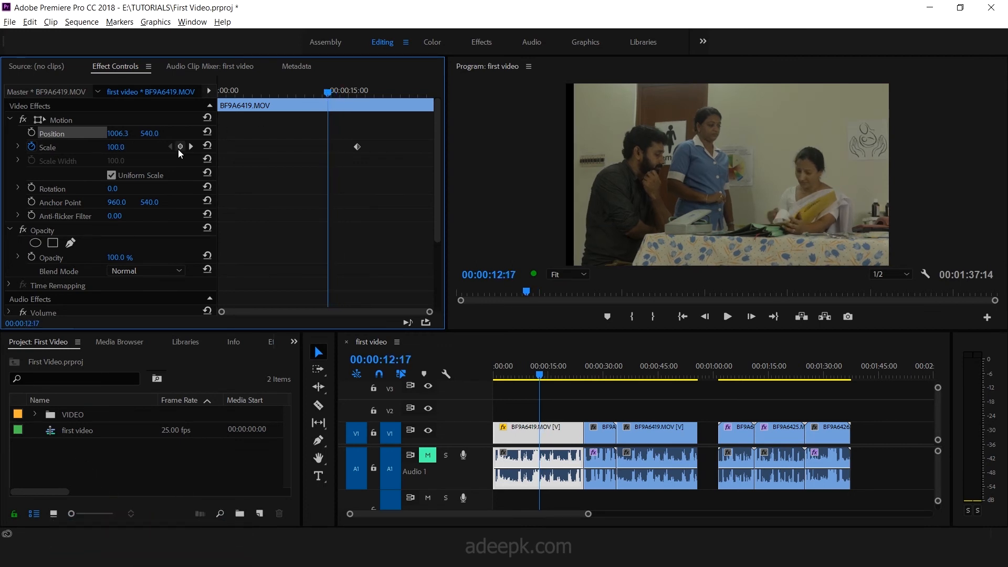
{"action": "left_click", "coordinate": [179, 148]}
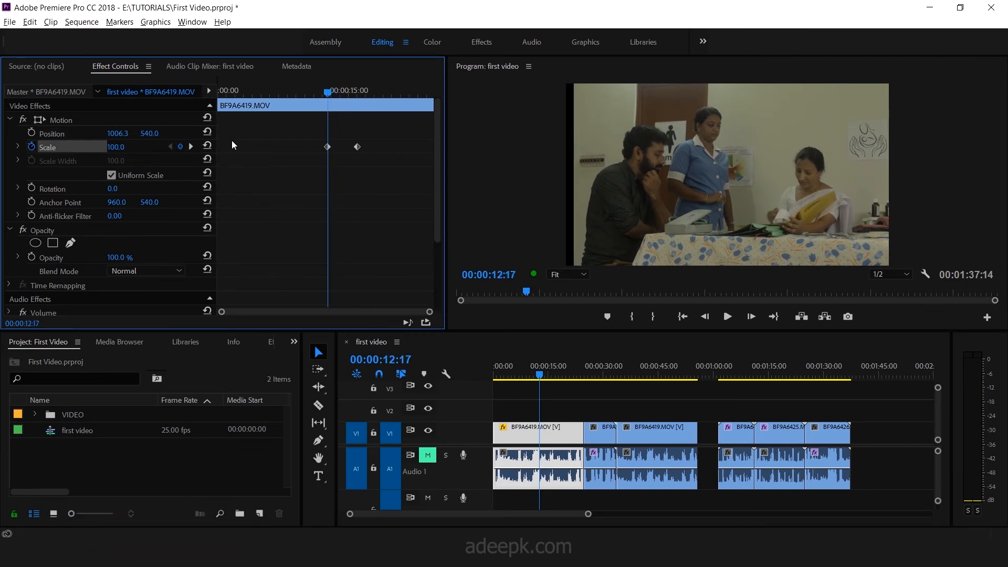
Step: Enlarge the clip at the second Scale keyframe and play back the zoom-in from before the first one
{"action": "left_click", "coordinate": [190, 146]}
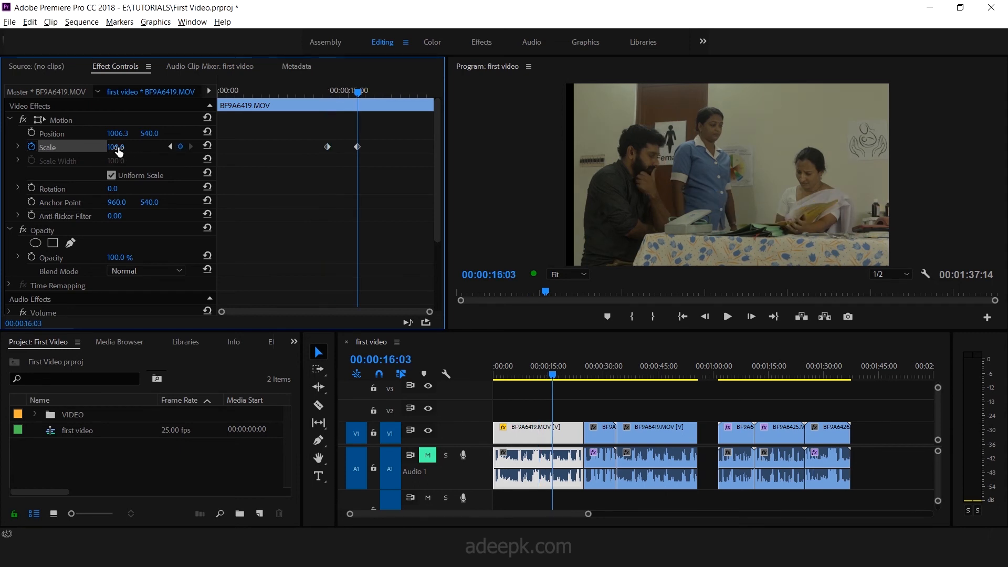
{"action": "left_click_drag", "start_coordinate": [117, 148], "coordinate": [173, 135]}
{"action": "left_click_drag", "start_coordinate": [357, 92], "coordinate": [322, 101]}
{"action": "key", "text": "space"}
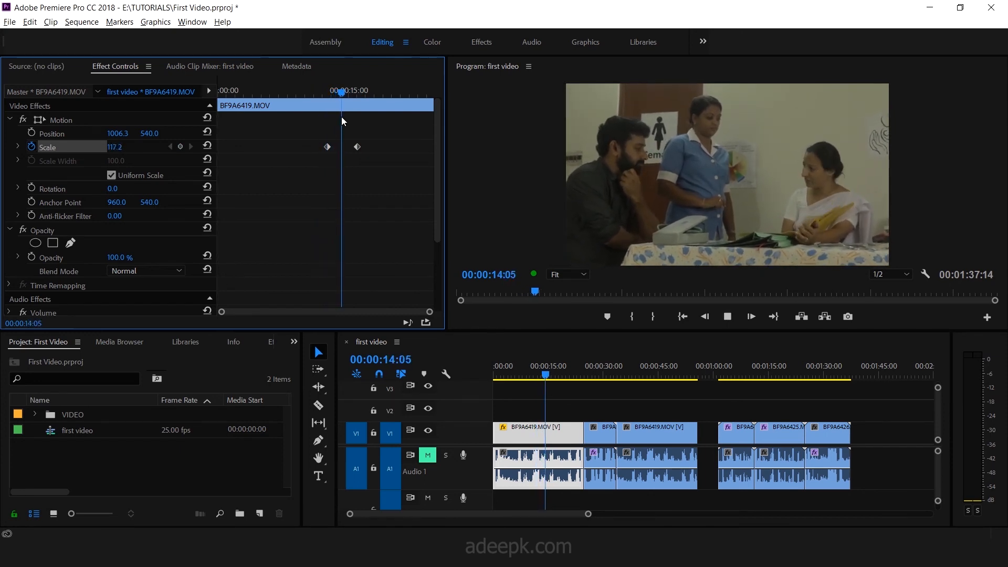
{"action": "key", "text": "space"}
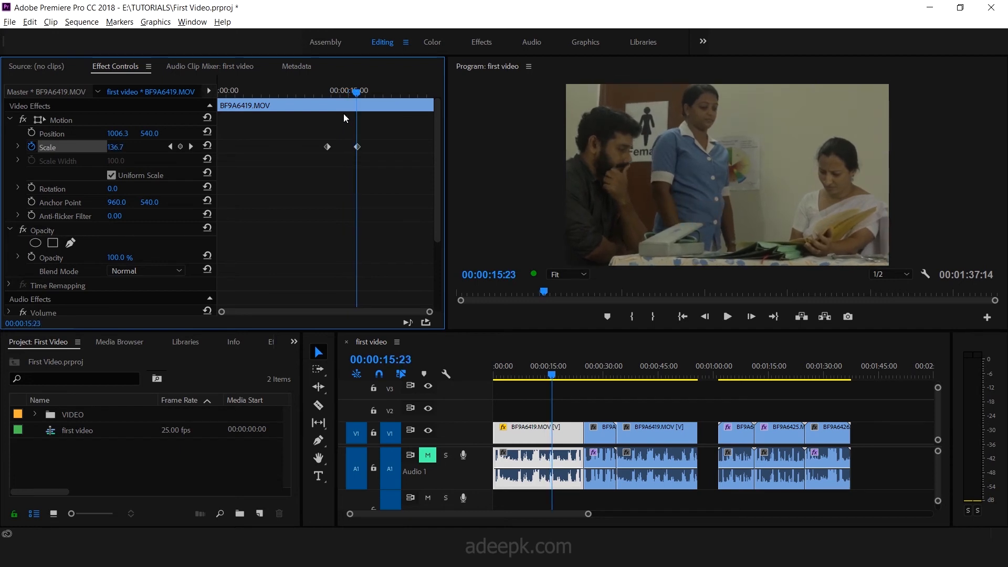
Step: Turn on Position keyframing at the first Scale keyframe, 00:00:12:17, and add a second Position keyframe at 00:00:16:03
{"action": "left_click_drag", "start_coordinate": [359, 96], "coordinate": [347, 94]}
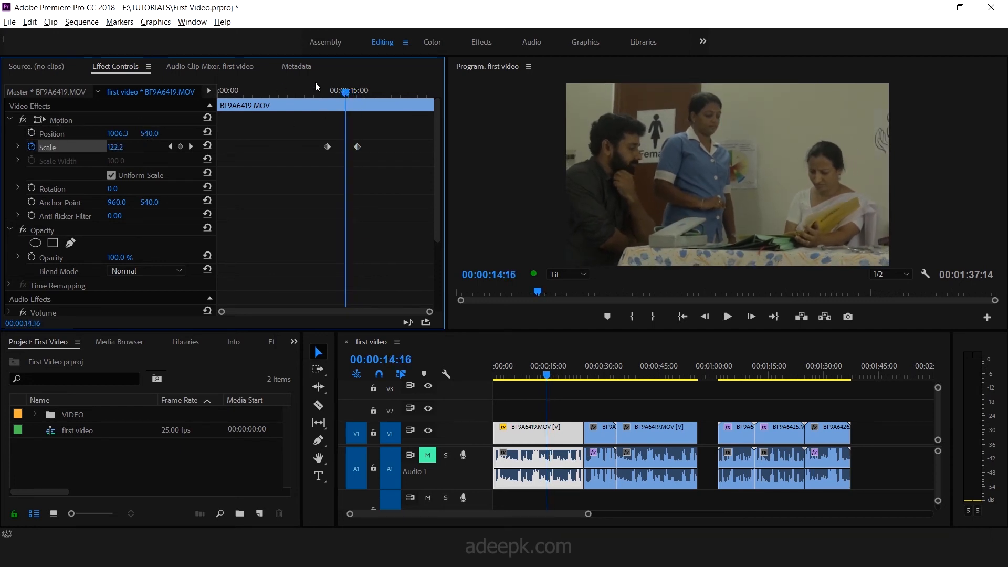
{"action": "left_click", "coordinate": [169, 147]}
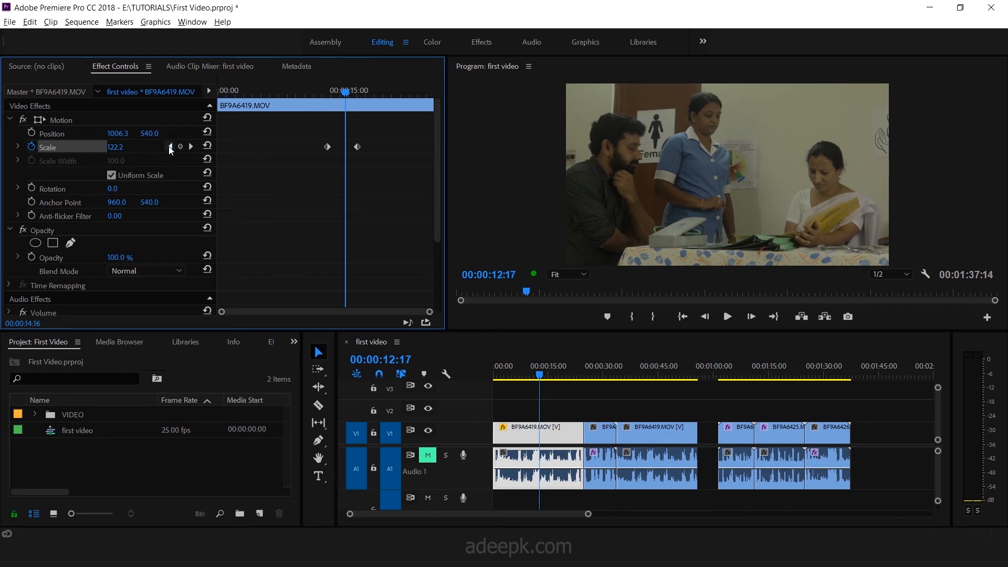
{"action": "left_click", "coordinate": [32, 133]}
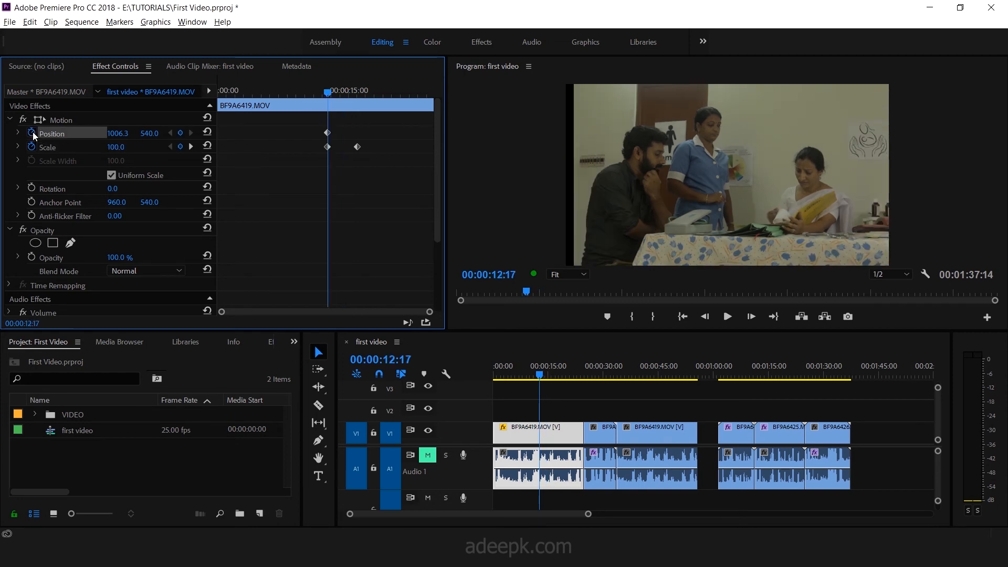
{"action": "left_click", "coordinate": [191, 146]}
{"action": "left_click", "coordinate": [182, 134]}
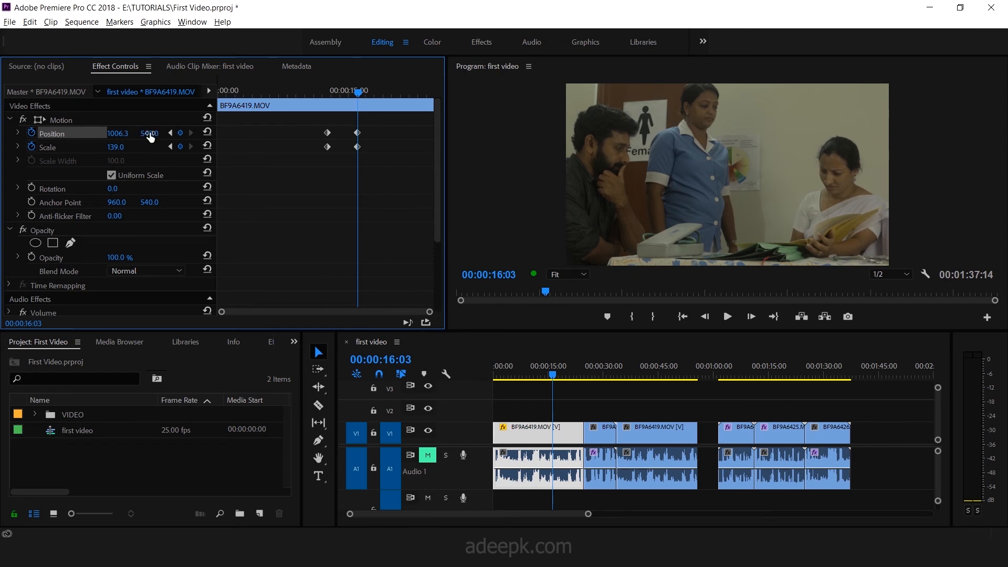
Step: Reset the Position at the 00:00:16:03 keyframe, shift the clip downward there, and play back the combined move and zoom
{"action": "left_click", "coordinate": [207, 133]}
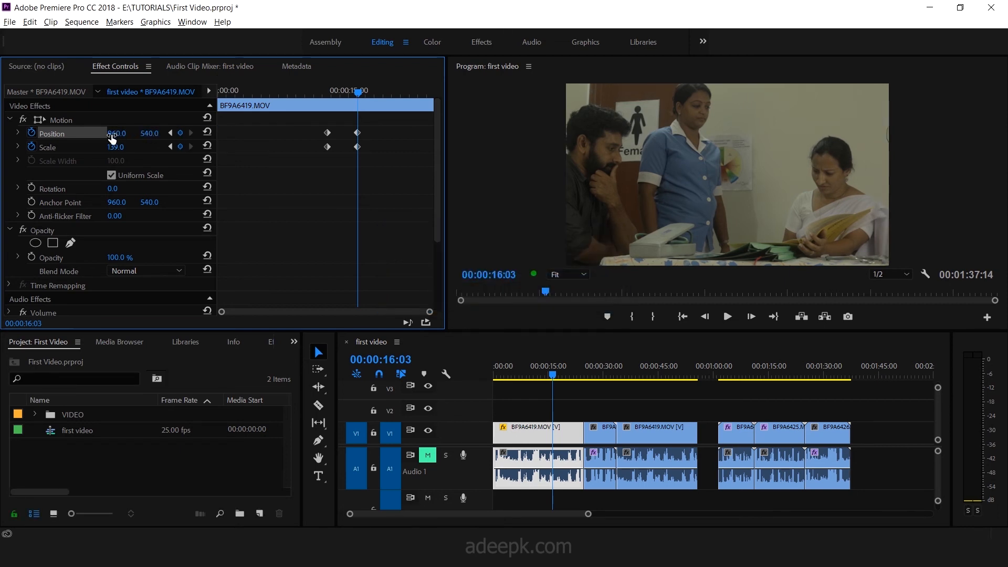
{"action": "left_click_drag", "start_coordinate": [143, 134], "coordinate": [251, 135]}
{"action": "left_click_drag", "start_coordinate": [351, 92], "coordinate": [322, 95]}
{"action": "key", "text": "space"}
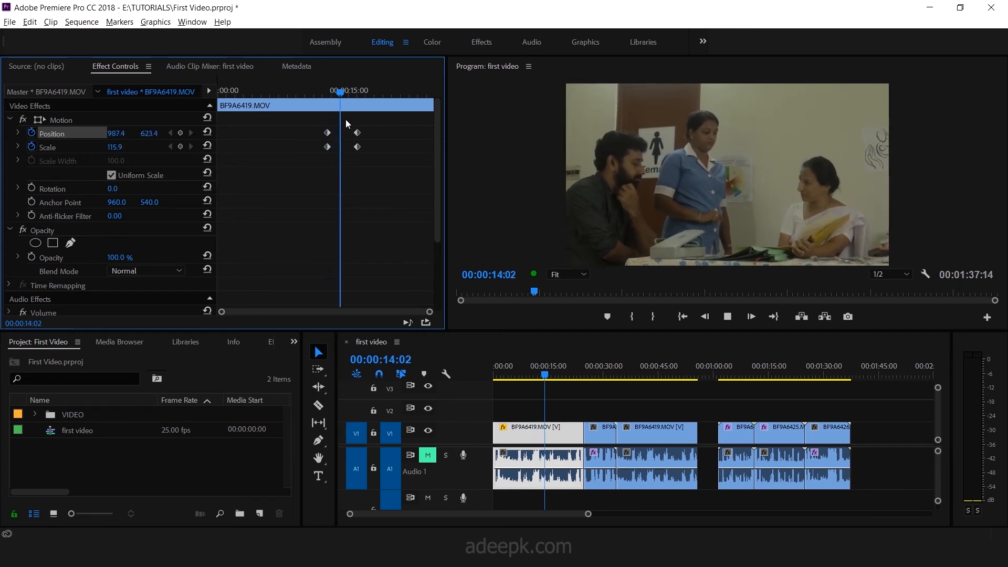
{"action": "key", "text": "space"}
{"action": "left_click", "coordinate": [349, 91]}
{"action": "key", "text": "space"}
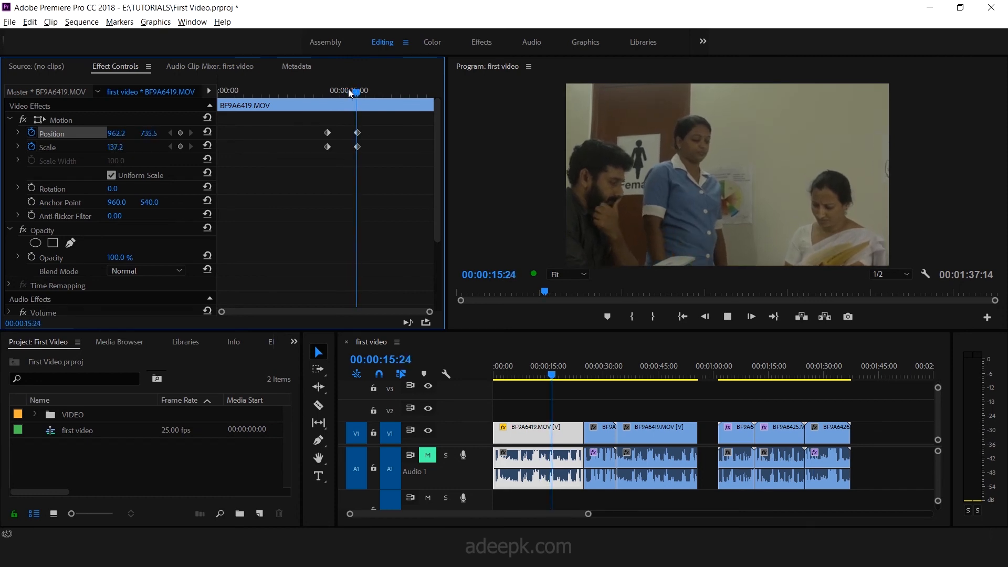
{"action": "mouse_move", "coordinate": [348, 90]}
{"action": "left_mouse_down"}
{"action": "mouse_move", "coordinate": [323, 98]}
{"action": "mouse_move", "coordinate": [351, 105]}
{"action": "left_mouse_up"}
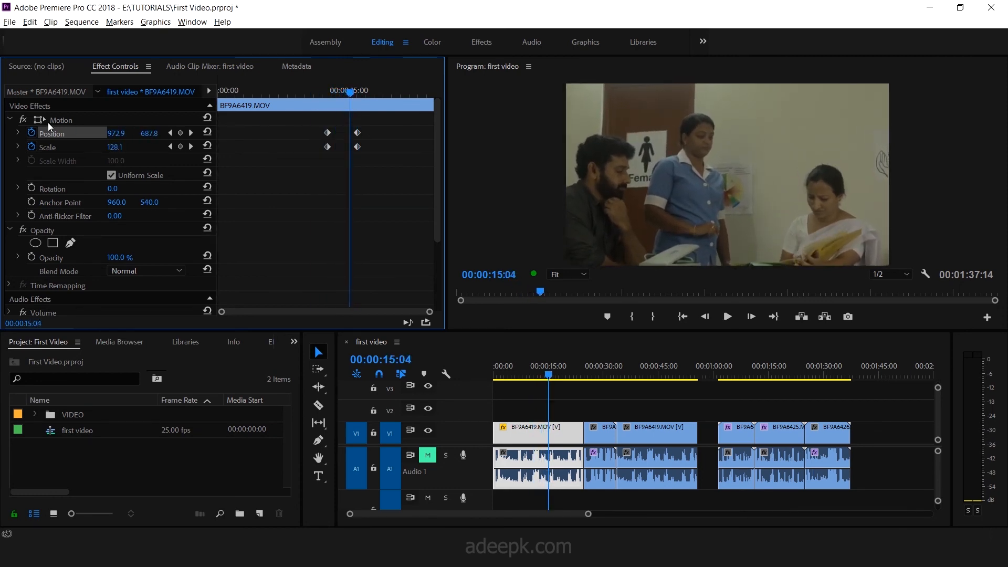
Step: Turn off keyframing for both Position and Scale at 00:00:15:04, deleting their existing keyframes
{"action": "left_click", "coordinate": [32, 133]}
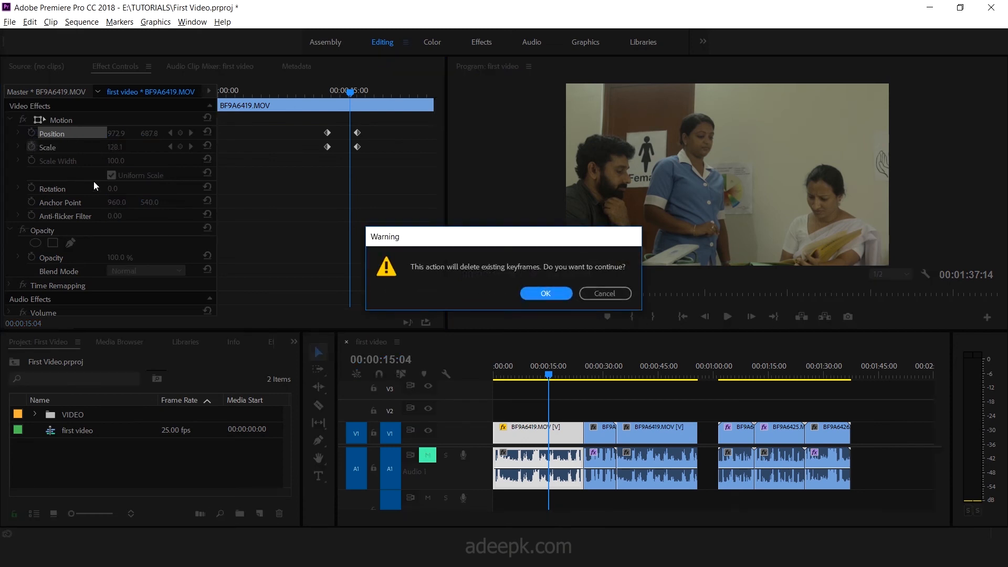
{"action": "left_click", "coordinate": [546, 295]}
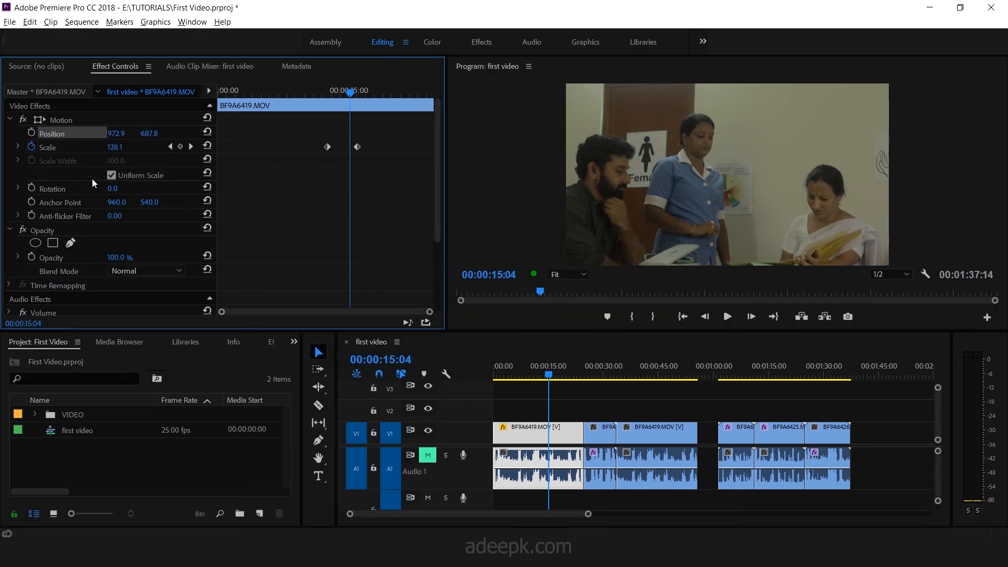
{"action": "left_click", "coordinate": [33, 147]}
{"action": "left_click", "coordinate": [543, 294]}
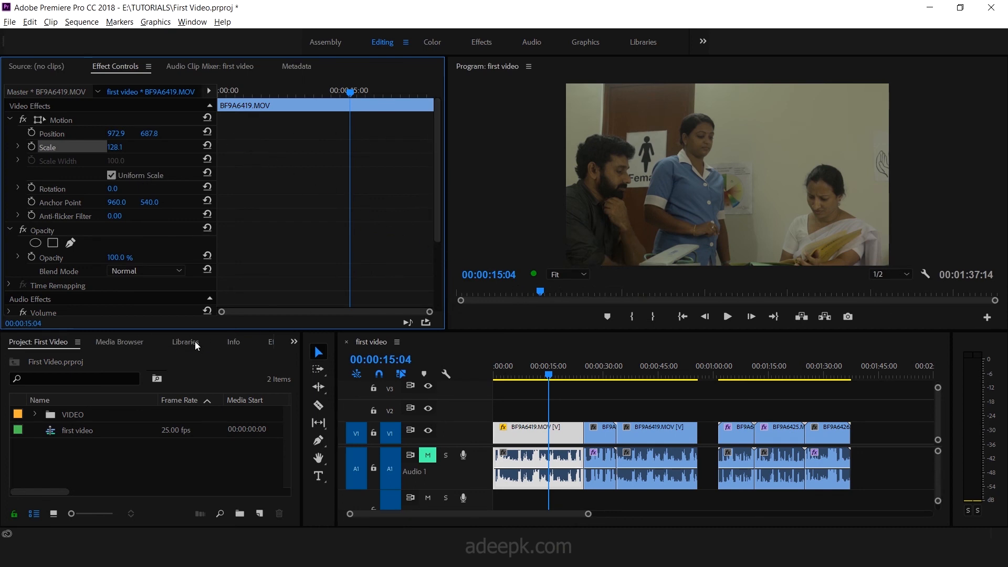
Step: Show the effects library and collapse its Audio Transitions folder
{"action": "left_click", "coordinate": [293, 342]}
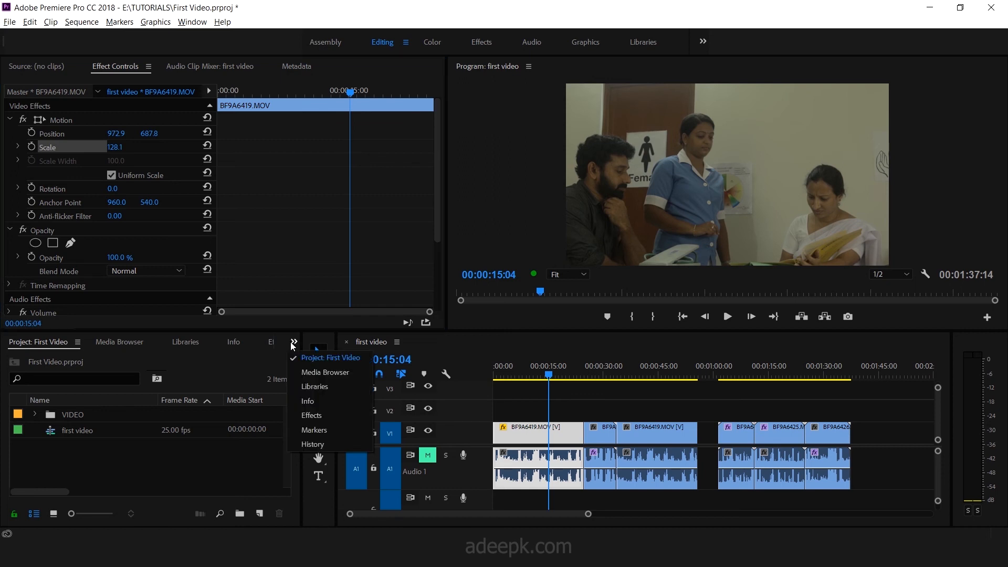
{"action": "left_click", "coordinate": [311, 415]}
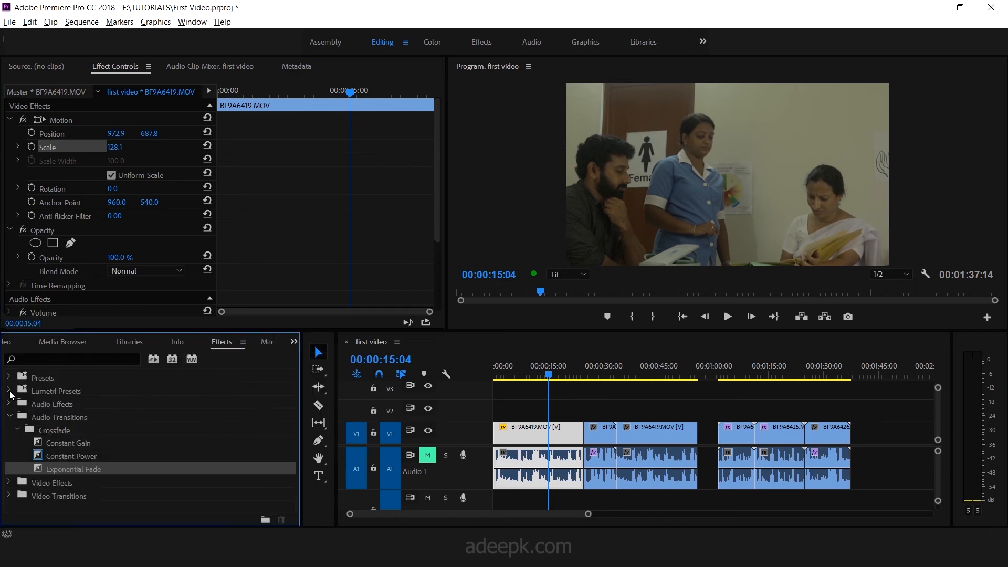
{"action": "left_click", "coordinate": [10, 417]}
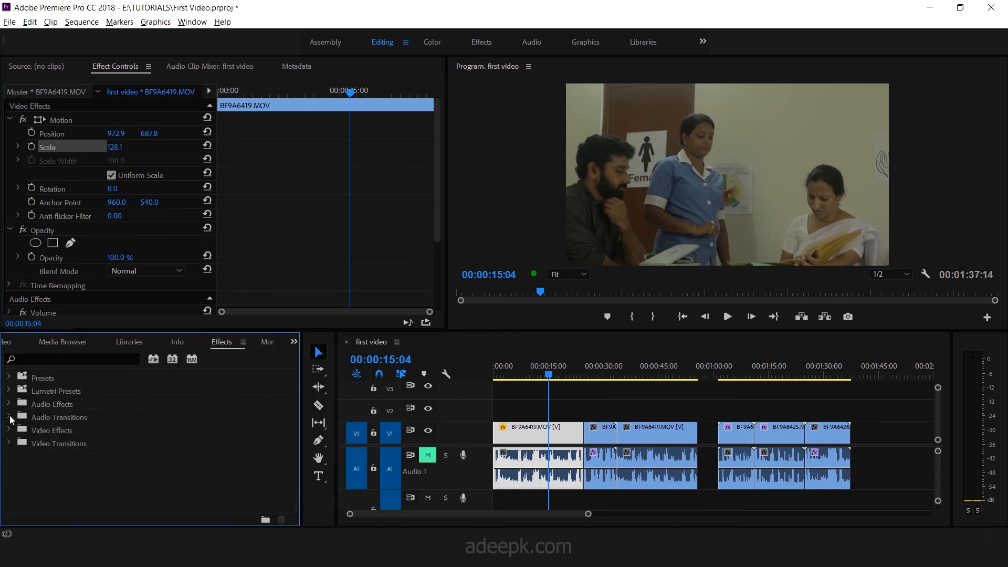
{"action": "left_click", "coordinate": [61, 358]}
{"action": "type", "text": "gausian"}
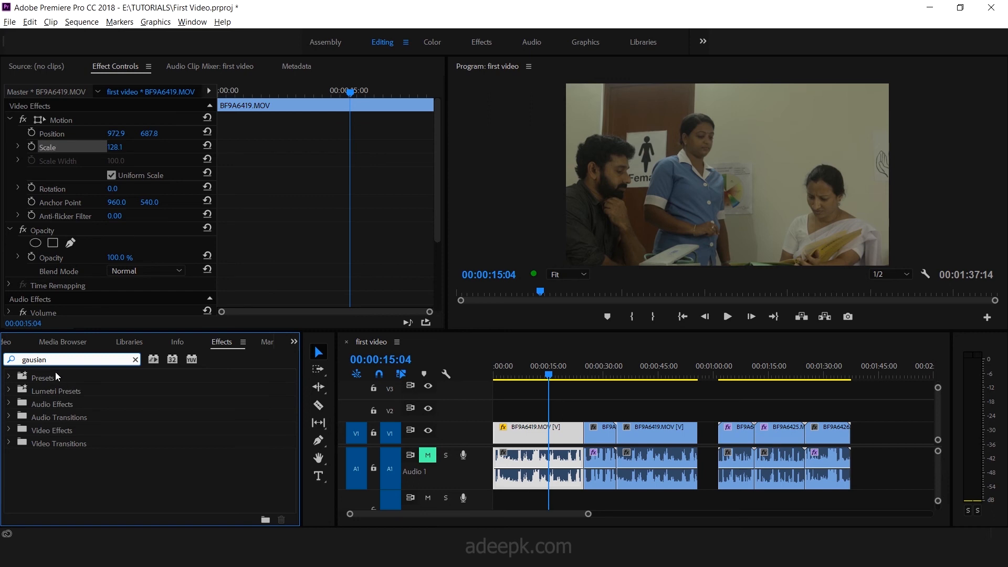
{"action": "left_click", "coordinate": [9, 432]}
{"action": "left_click", "coordinate": [9, 432]}
{"action": "left_click", "coordinate": [135, 366]}
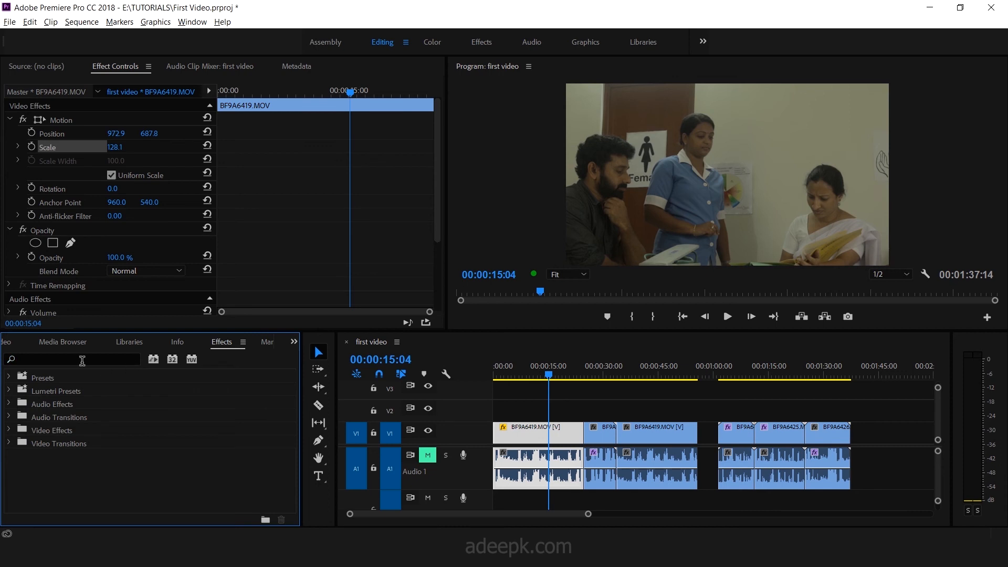
Step: Search the effects for "blur" and apply the Gaussian Blur video effect to the first BF9A6419.MOV clip on V1
{"action": "left_click", "coordinate": [83, 360]}
{"action": "type", "text": "blur"}
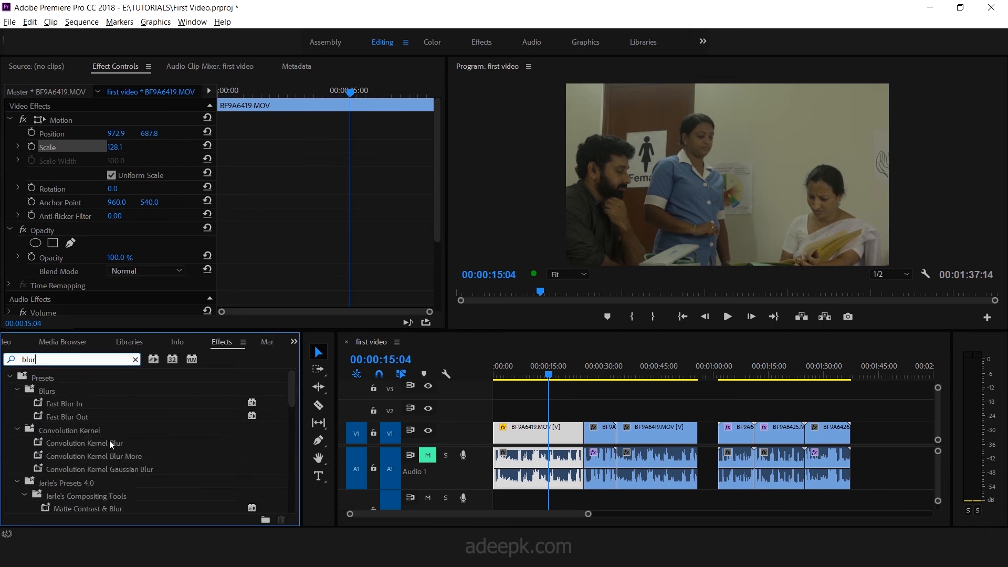
{"action": "scroll", "coordinate": [109, 440], "scroll_direction": "down", "scroll_amount": 3}
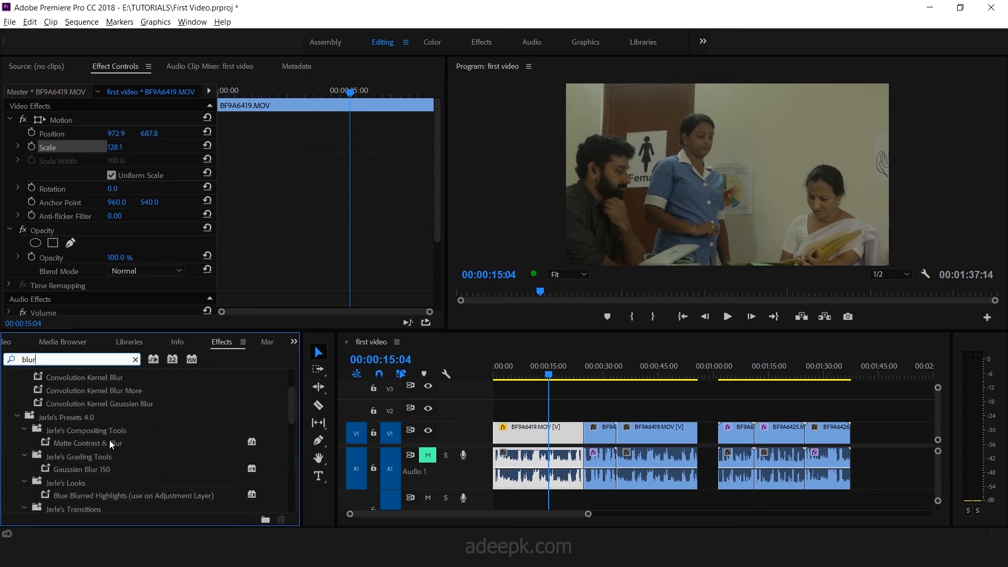
{"action": "scroll", "coordinate": [109, 440], "scroll_direction": "down", "scroll_amount": 3}
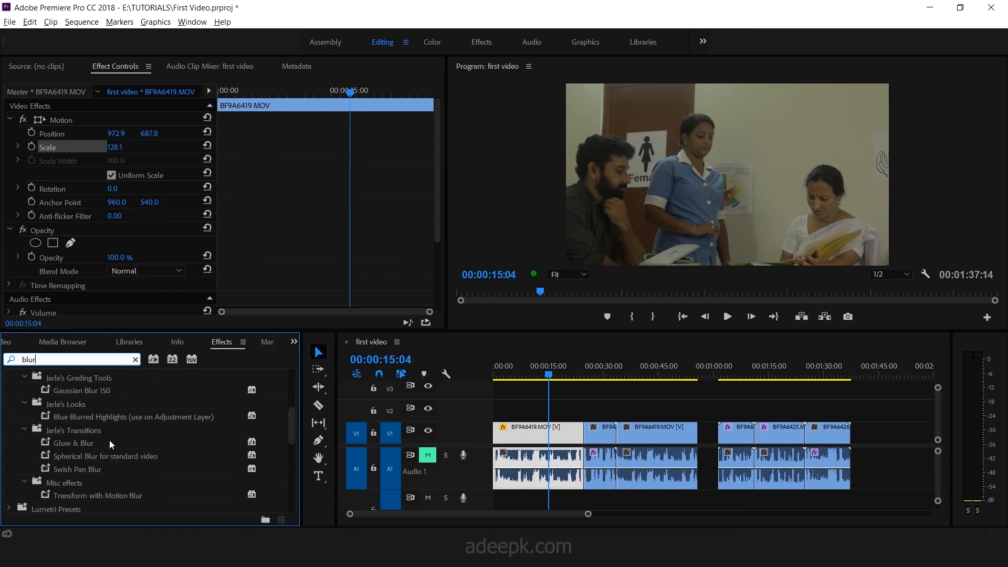
{"action": "scroll", "coordinate": [109, 439], "scroll_direction": "down", "scroll_amount": 2}
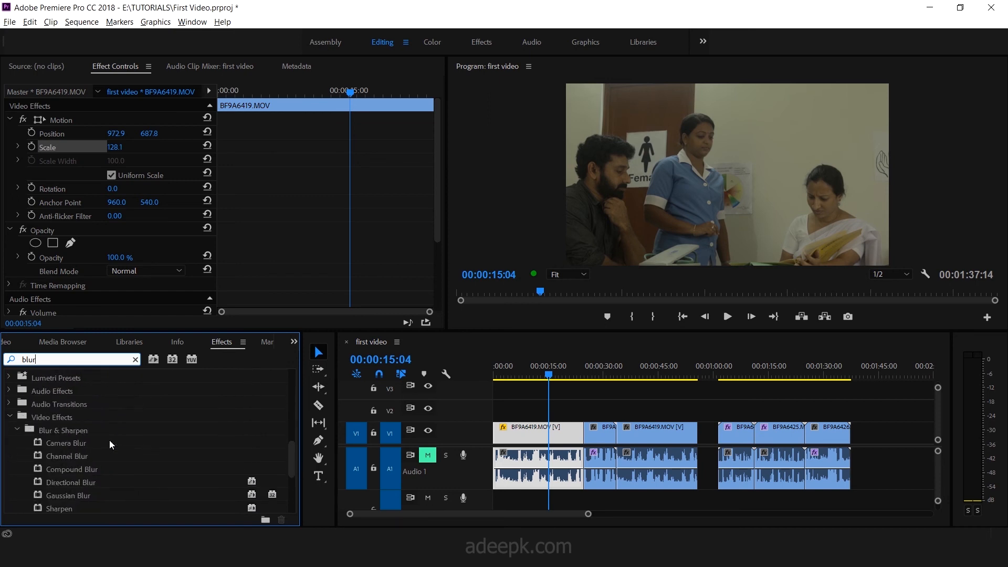
{"action": "scroll", "coordinate": [109, 440], "scroll_direction": "down", "scroll_amount": 1}
{"action": "left_click_drag", "start_coordinate": [61, 452], "coordinate": [535, 436]}
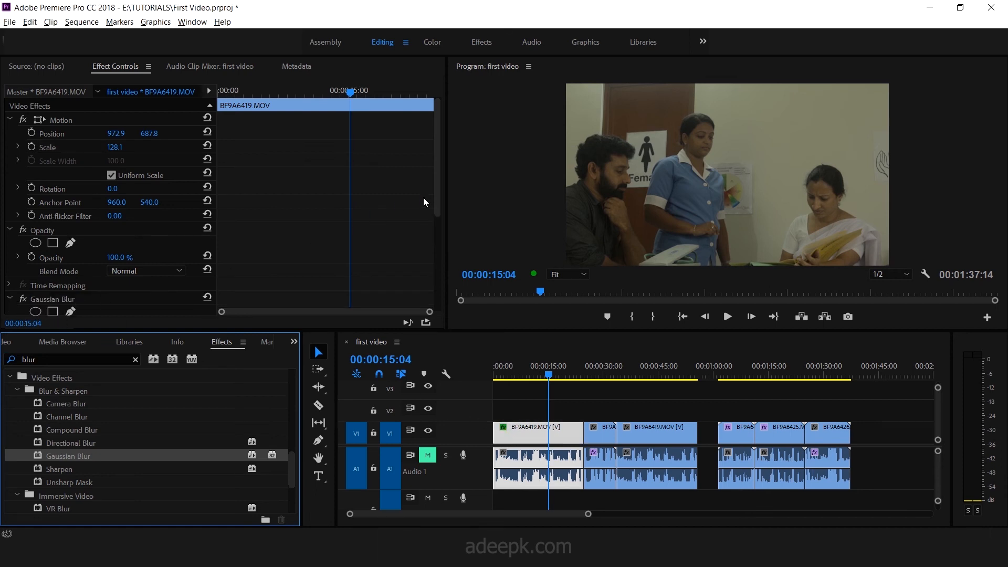
Step: Keyframe the Gaussian Blur's Blurriness from 0.0 at 00:00:08:10 to 42.0 at 00:00:15:04
{"action": "left_click_drag", "start_coordinate": [439, 199], "coordinate": [435, 276]}
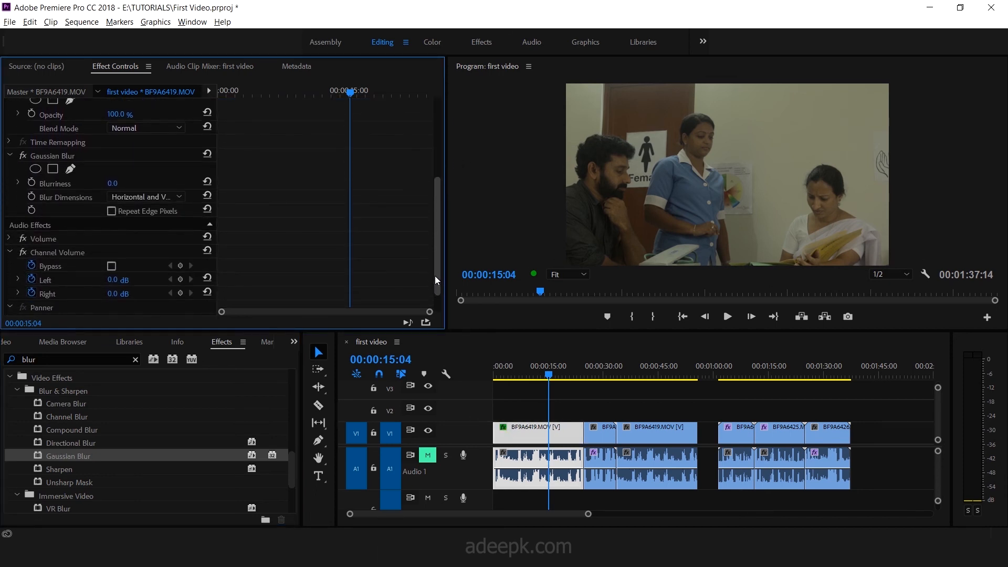
{"action": "left_click", "coordinate": [33, 184]}
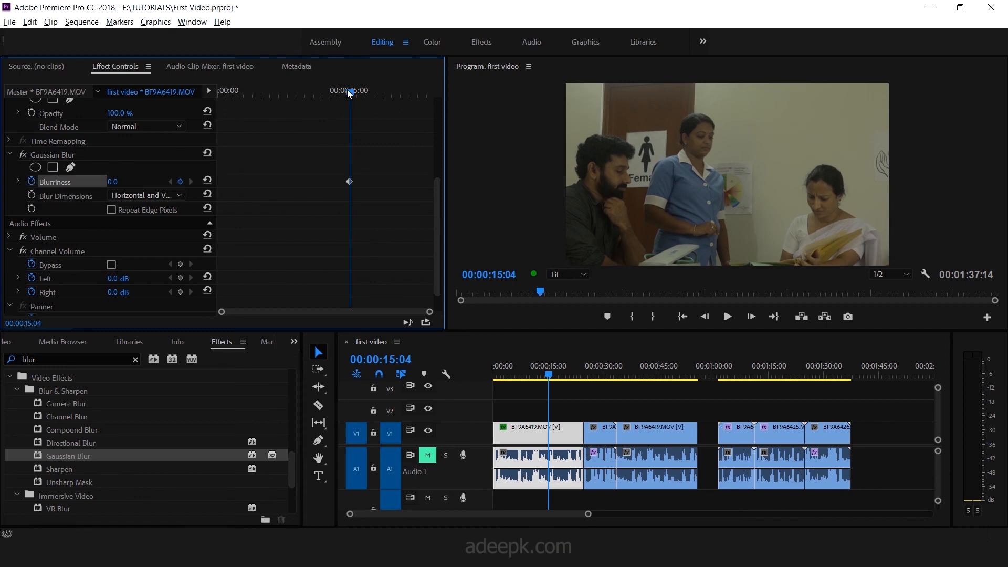
{"action": "left_click_drag", "start_coordinate": [350, 93], "coordinate": [291, 98]}
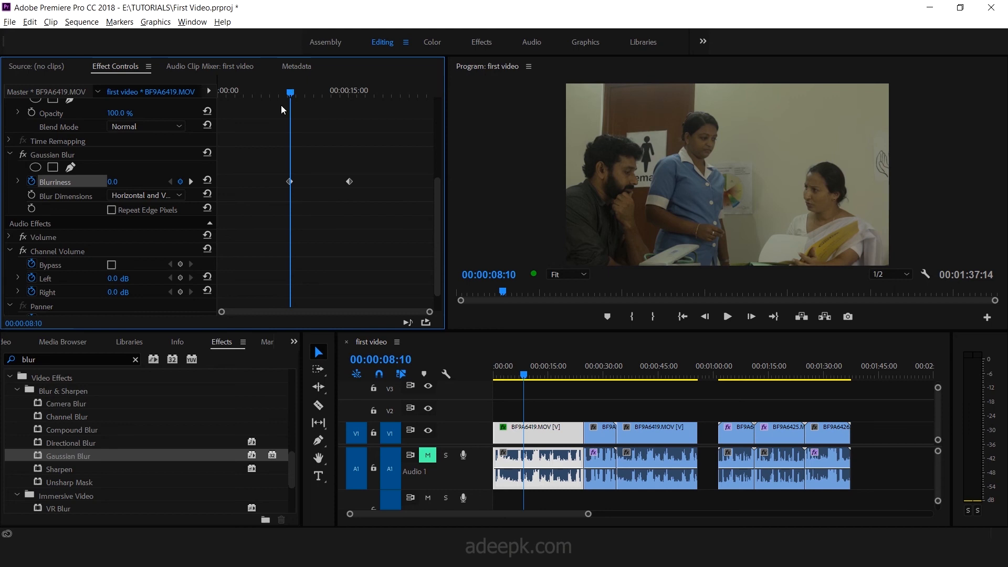
{"action": "left_click", "coordinate": [190, 182]}
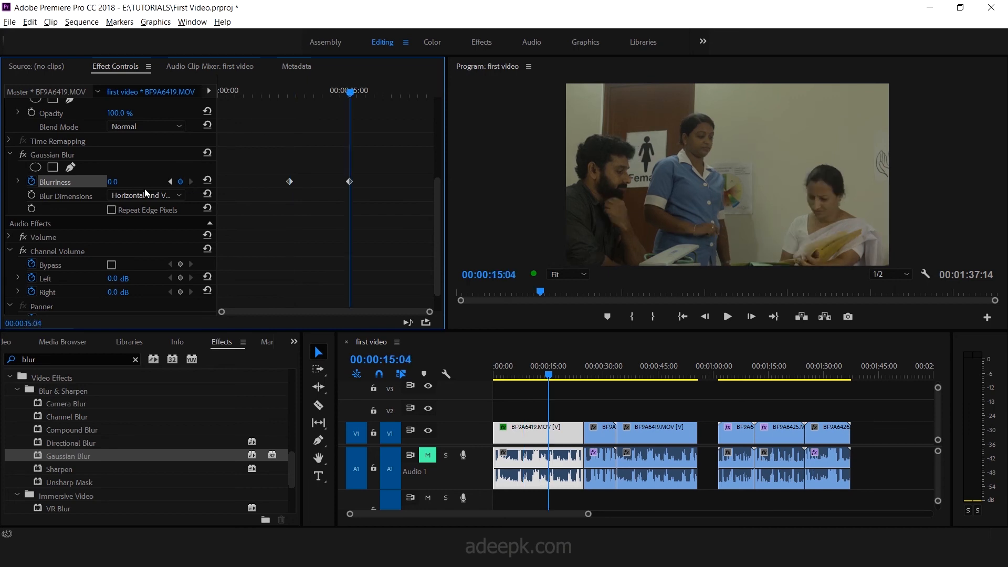
{"action": "left_click_drag", "start_coordinate": [121, 187], "coordinate": [144, 188]}
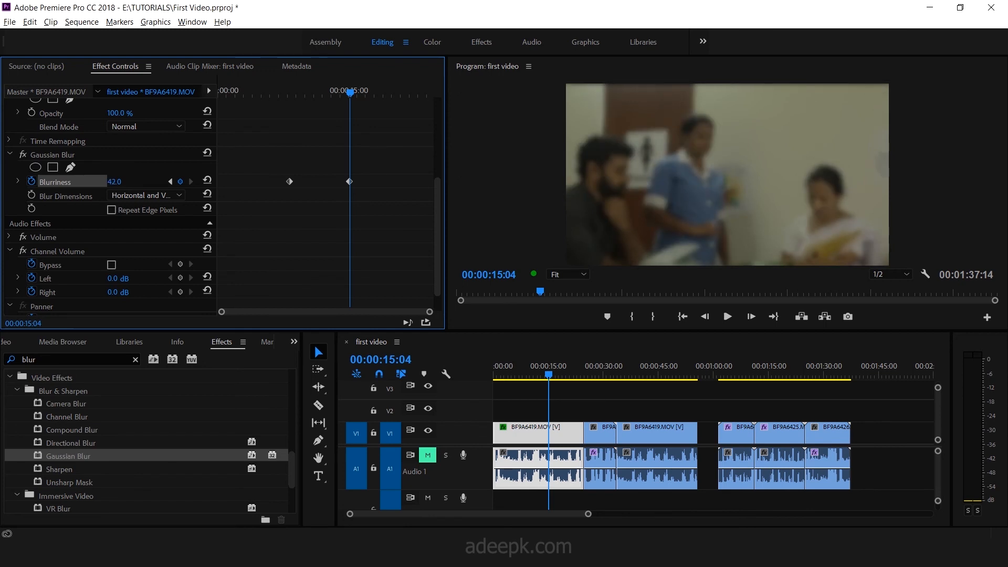
Step: Move the first Blurriness keyframe closer to the second and play back the blur animation from there
{"action": "left_click_drag", "start_coordinate": [289, 182], "coordinate": [304, 182]}
{"action": "left_click_drag", "start_coordinate": [347, 92], "coordinate": [303, 109]}
{"action": "key", "text": "space"}
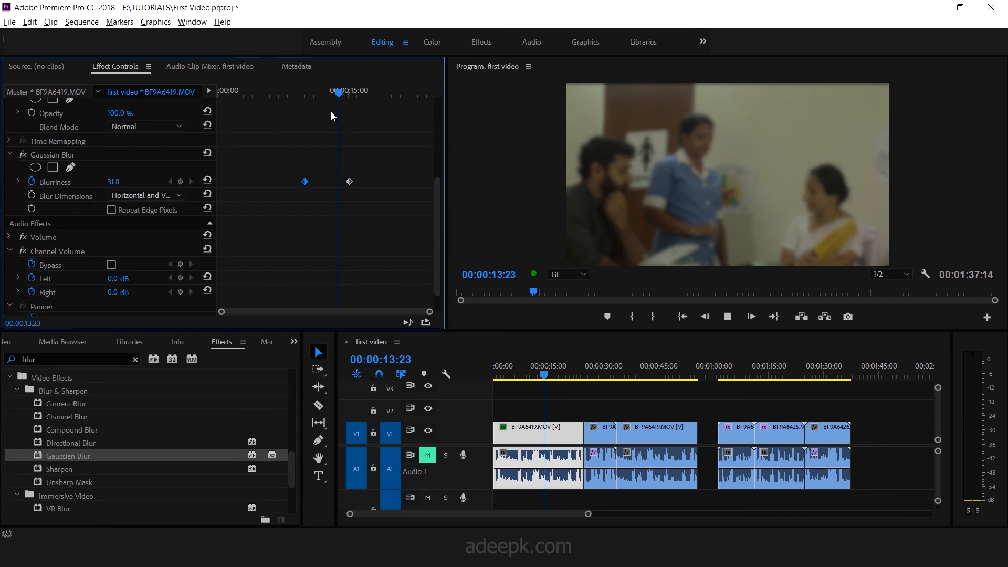
{"action": "key", "text": "space"}
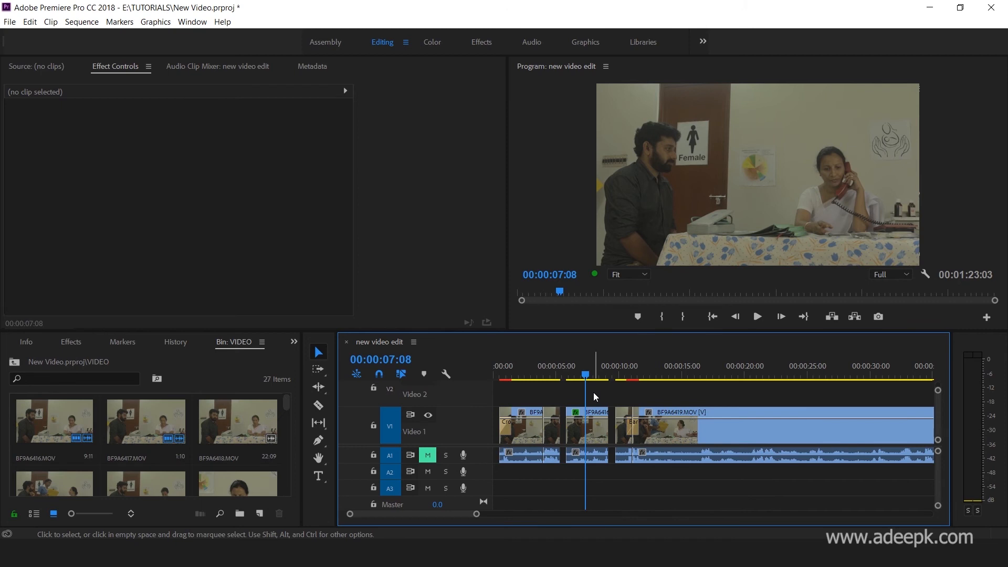
Step: Switch to the Graphics workspace and add a horizontal text layer at 00:00:07:08 in the new video edit sequence
{"action": "left_click", "coordinate": [579, 41]}
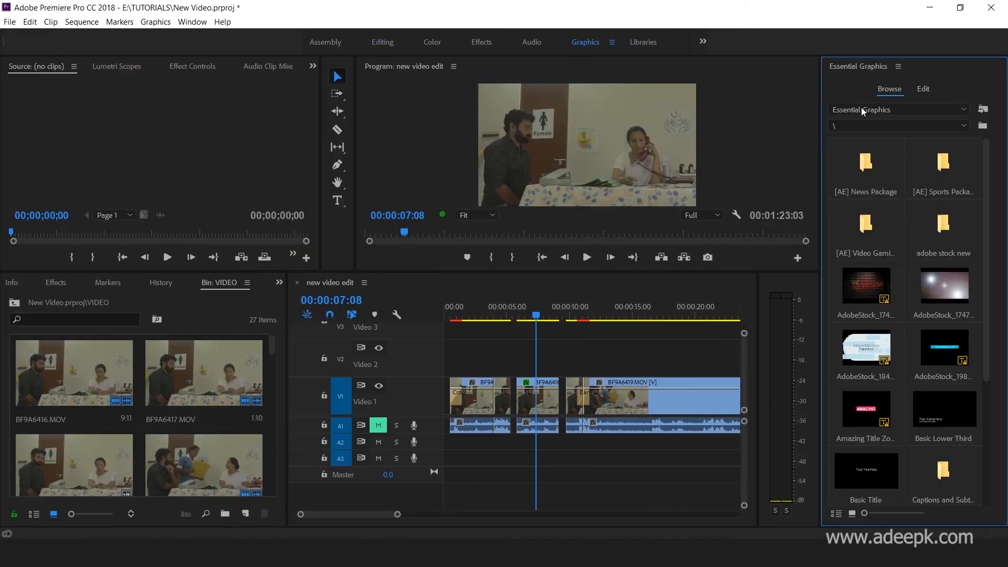
{"action": "left_click", "coordinate": [924, 89]}
{"action": "left_click", "coordinate": [987, 126]}
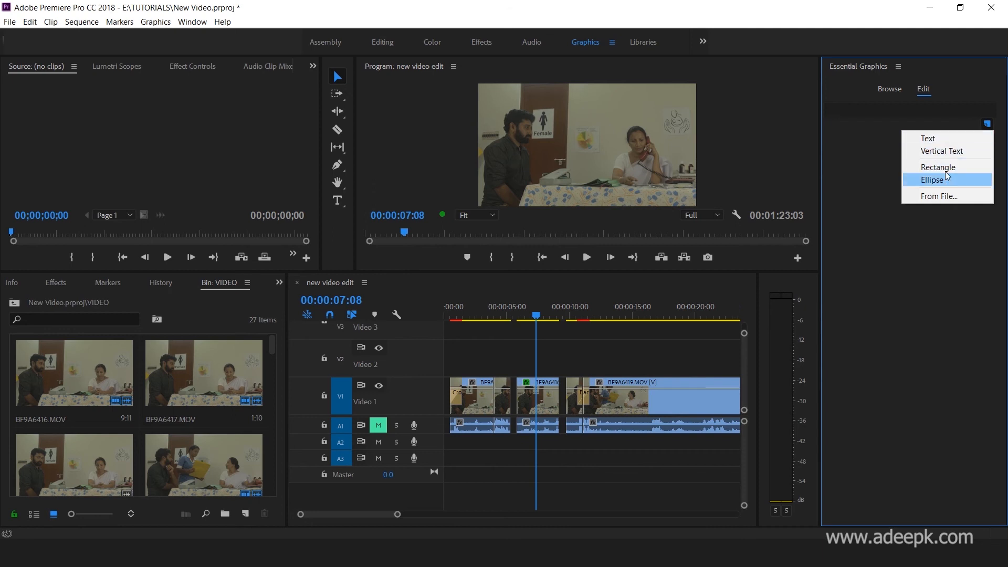
{"action": "left_click", "coordinate": [939, 140]}
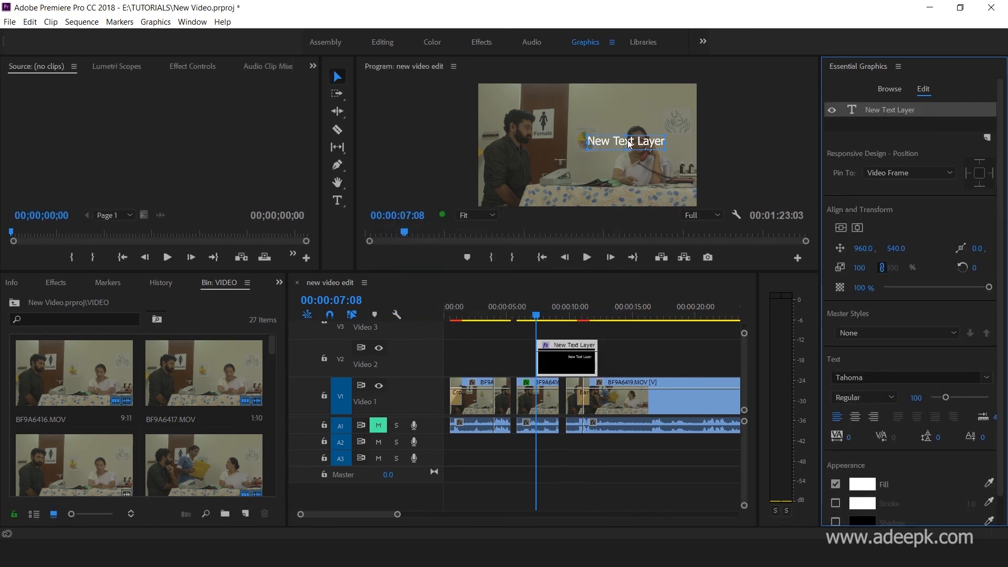
Step: Replace the new text layer's placeholder wording with "hello"
{"action": "double_click", "coordinate": [626, 143]}
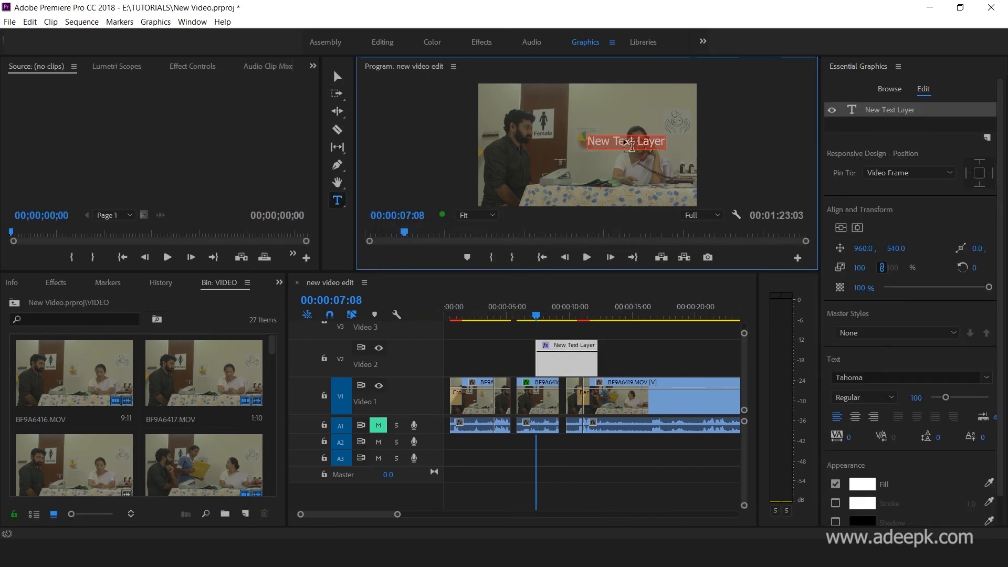
{"action": "type", "text": "hel"}
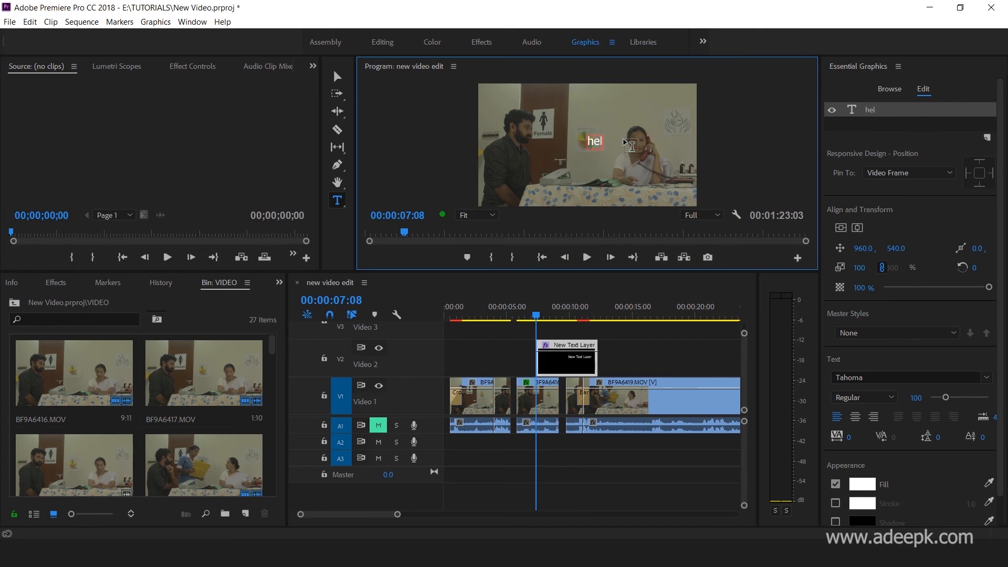
{"action": "type", "text": "lo"}
Step: Reposition the "hello" text in the frame, ending near the middle at about 827, 592
{"action": "left_click", "coordinate": [336, 79]}
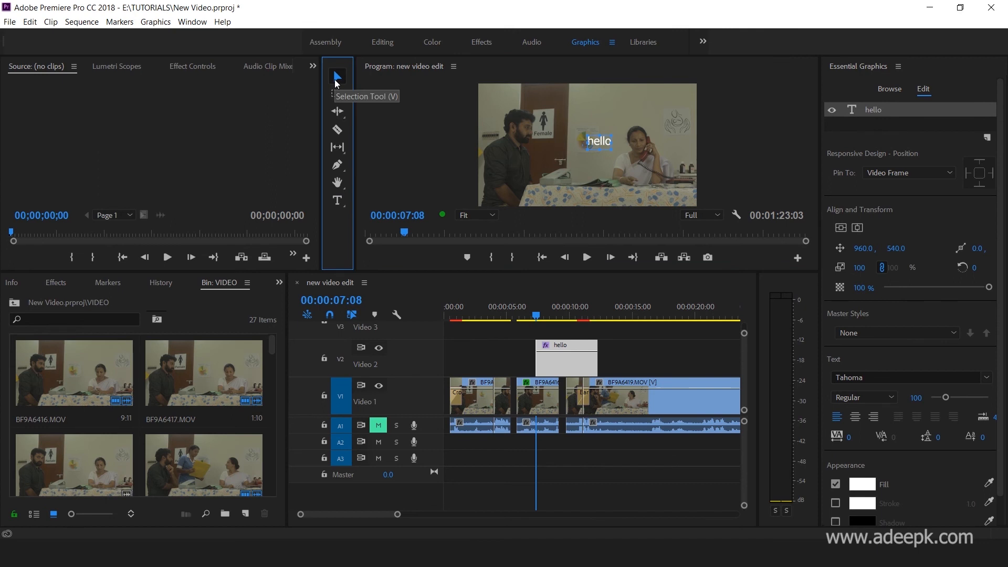
{"action": "left_click_drag", "start_coordinate": [597, 143], "coordinate": [665, 152]}
{"action": "left_click_drag", "start_coordinate": [596, 170], "coordinate": [582, 150]}
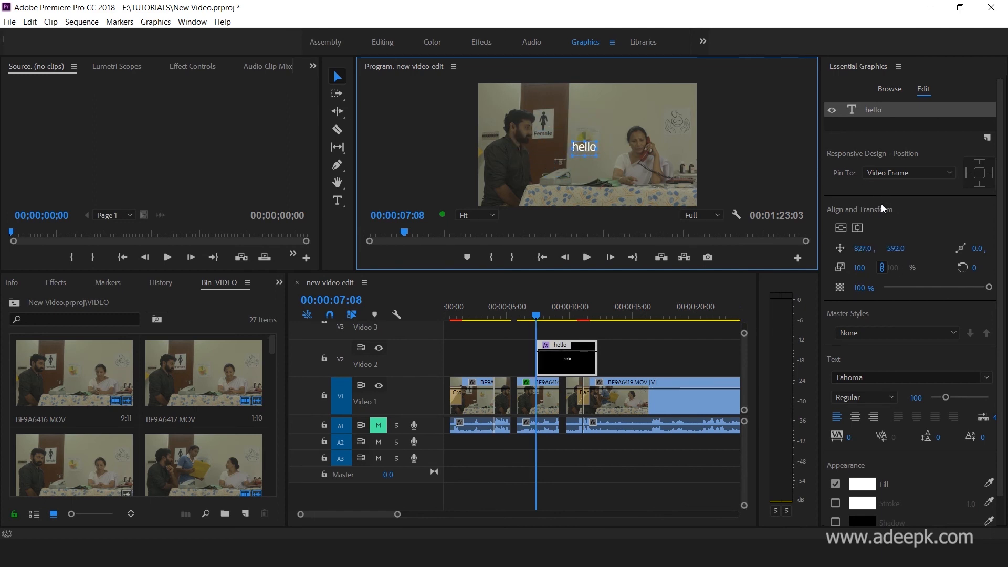
Step: Set the "hello" text's horizontal position to 849, its scale to 101% and its opacity to 55%
{"action": "mouse_move", "coordinate": [862, 248]}
{"action": "left_mouse_down"}
{"action": "mouse_move", "coordinate": [852, 248]}
{"action": "mouse_move", "coordinate": [866, 248]}
{"action": "mouse_move", "coordinate": [859, 268]}
{"action": "left_mouse_up"}
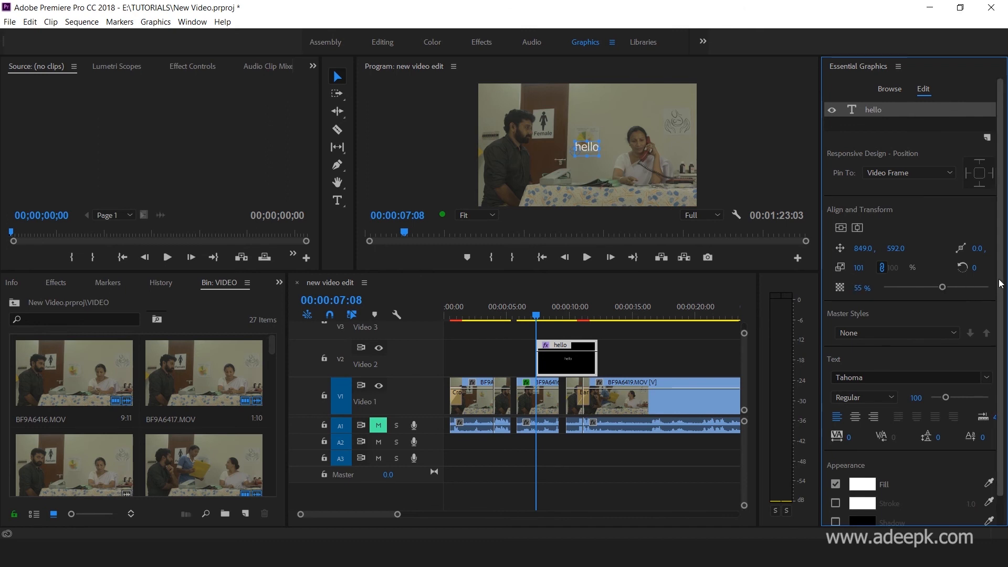
{"action": "scroll", "coordinate": [994, 325], "scroll_direction": "down", "scroll_amount": 1}
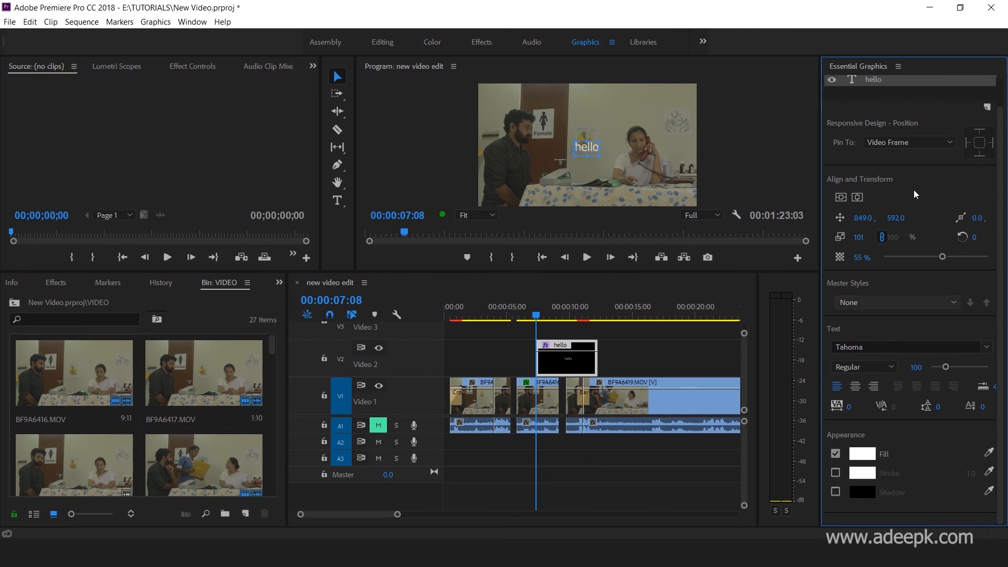
Step: Add a rectangle shape to the graphic and place it over the woman at about 1307, 557
{"action": "left_click", "coordinate": [986, 108]}
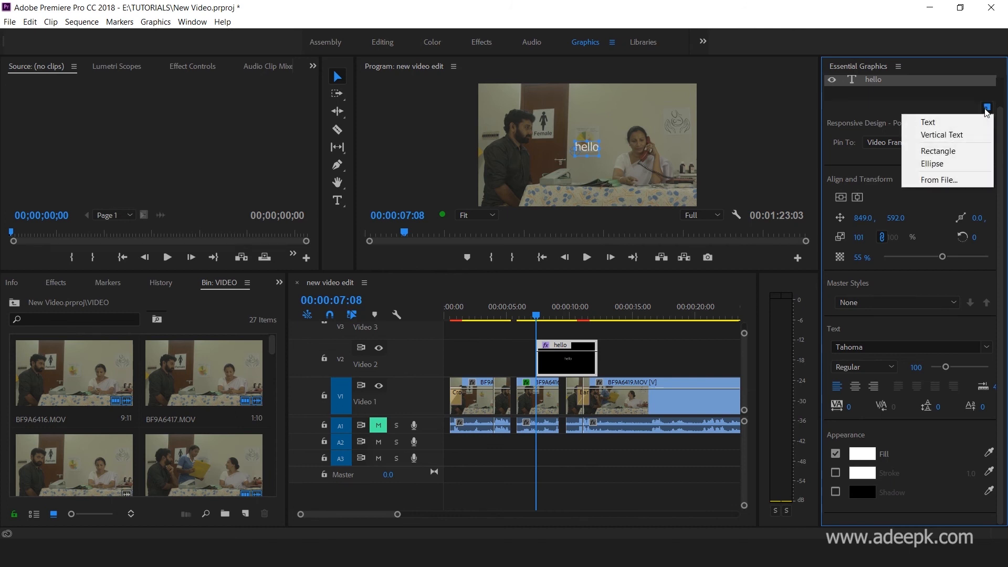
{"action": "left_click", "coordinate": [946, 152]}
{"action": "left_click_drag", "start_coordinate": [608, 161], "coordinate": [640, 162]}
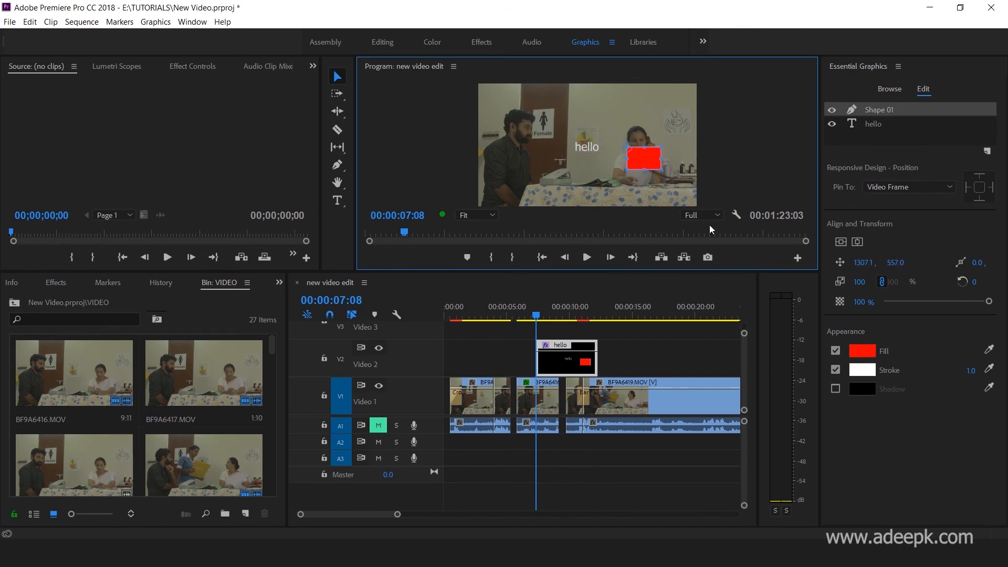
Step: Toggle the rectangle's fill and stroke, leaving both enabled, and set the stroke width to 31
{"action": "left_click", "coordinate": [835, 350]}
{"action": "left_click", "coordinate": [835, 351]}
{"action": "left_click", "coordinate": [835, 369]}
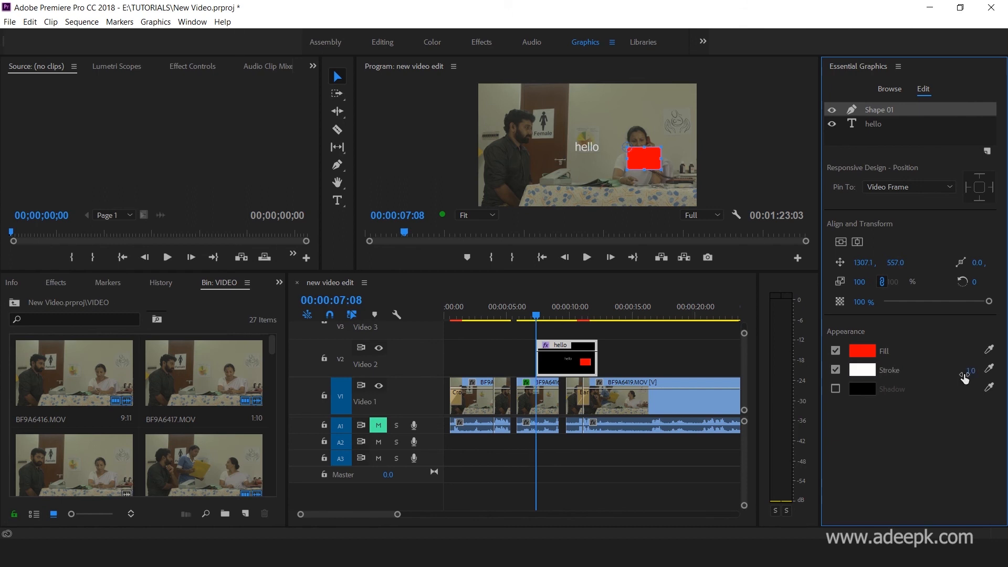
{"action": "mouse_move", "coordinate": [970, 370]}
{"action": "left_mouse_down"}
{"action": "mouse_move", "coordinate": [981, 370]}
{"action": "mouse_move", "coordinate": [932, 366]}
{"action": "left_mouse_up"}
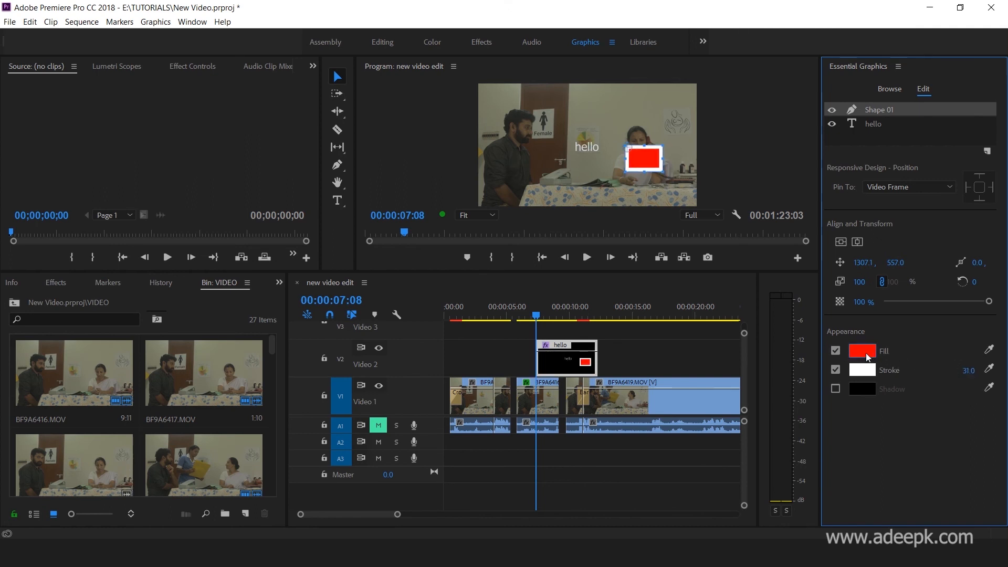
Step: Change the rectangle's fill colour to green 4B8521
{"action": "left_click", "coordinate": [862, 352]}
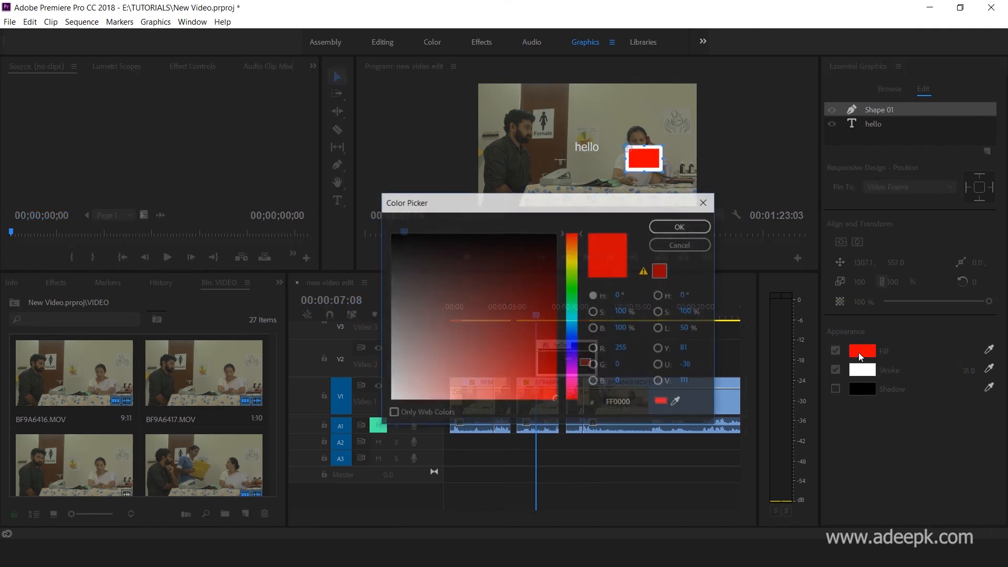
{"action": "left_click", "coordinate": [571, 278]}
{"action": "left_click", "coordinate": [516, 315]}
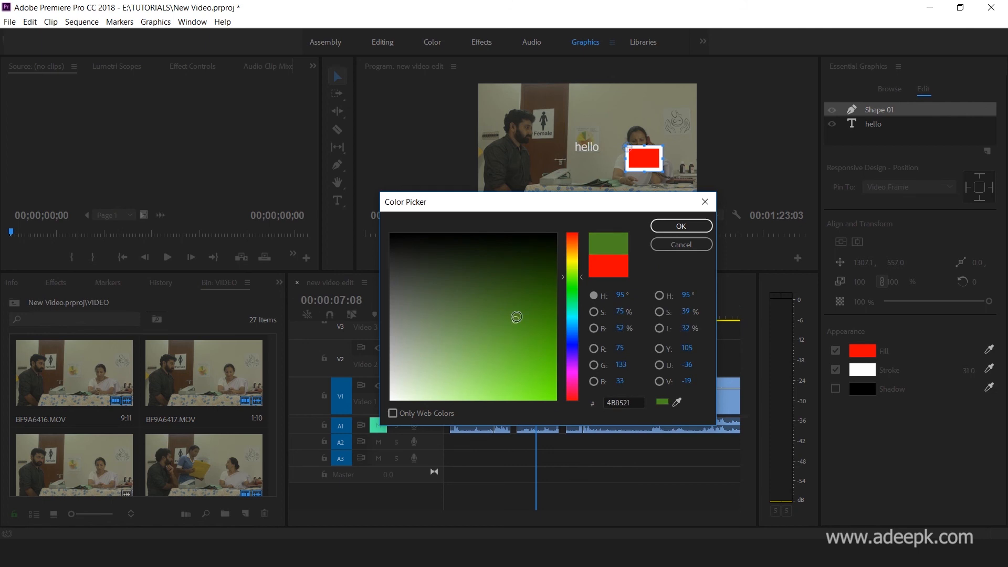
{"action": "left_click", "coordinate": [679, 226]}
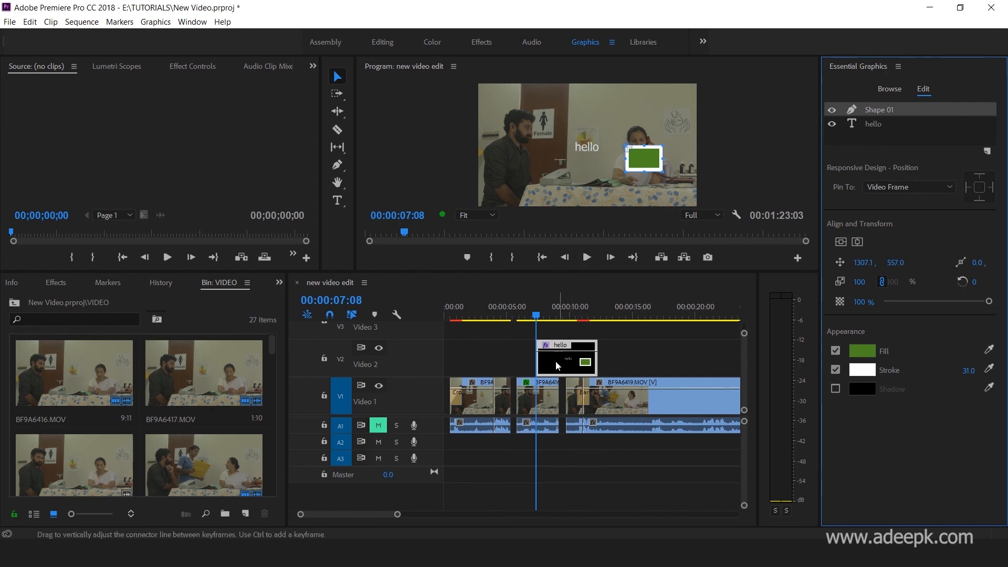
Step: Shorten the graphic clip on V2, align it with the start of the second video clip and play back from about 00:00:06:03
{"action": "left_click_drag", "start_coordinate": [542, 315], "coordinate": [562, 316]}
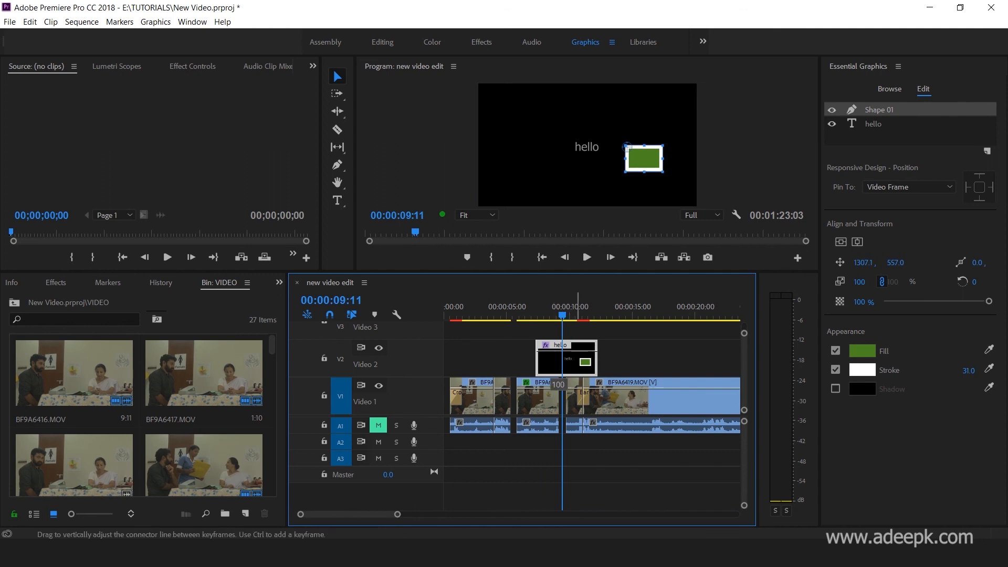
{"action": "left_click_drag", "start_coordinate": [552, 369], "coordinate": [517, 367]}
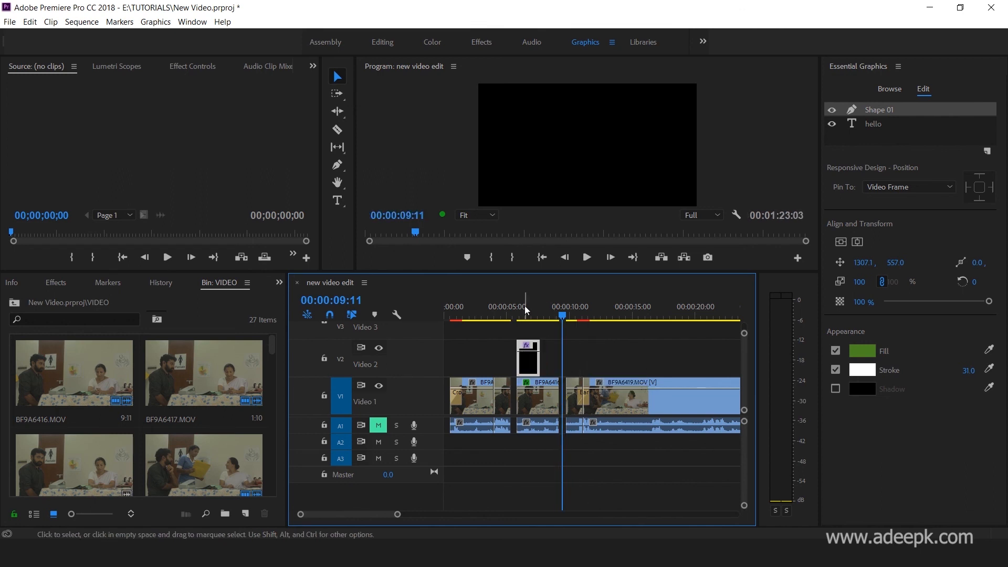
{"action": "left_click", "coordinate": [525, 313]}
{"action": "left_click_drag", "start_coordinate": [525, 313], "coordinate": [522, 314]}
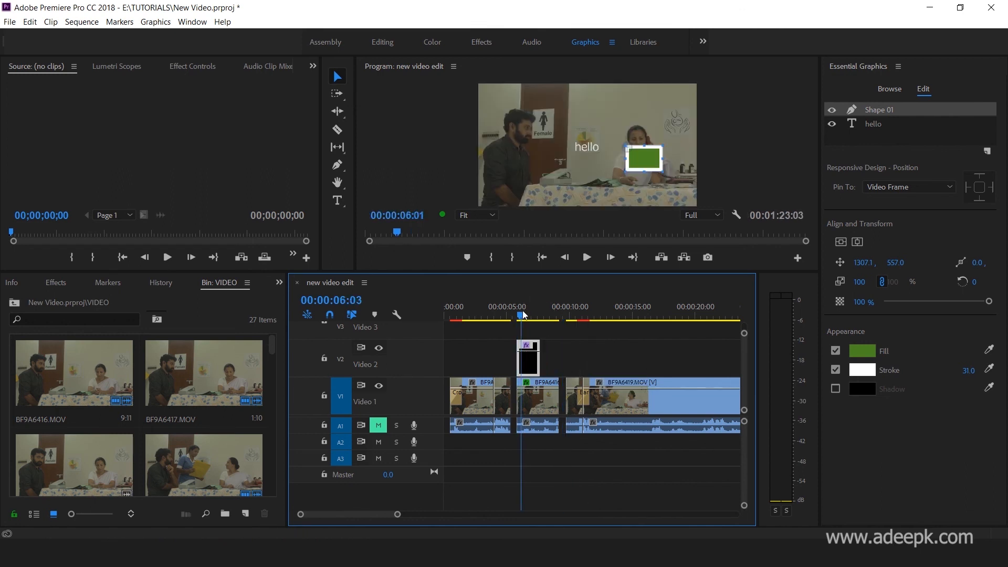
{"action": "key", "text": "space"}
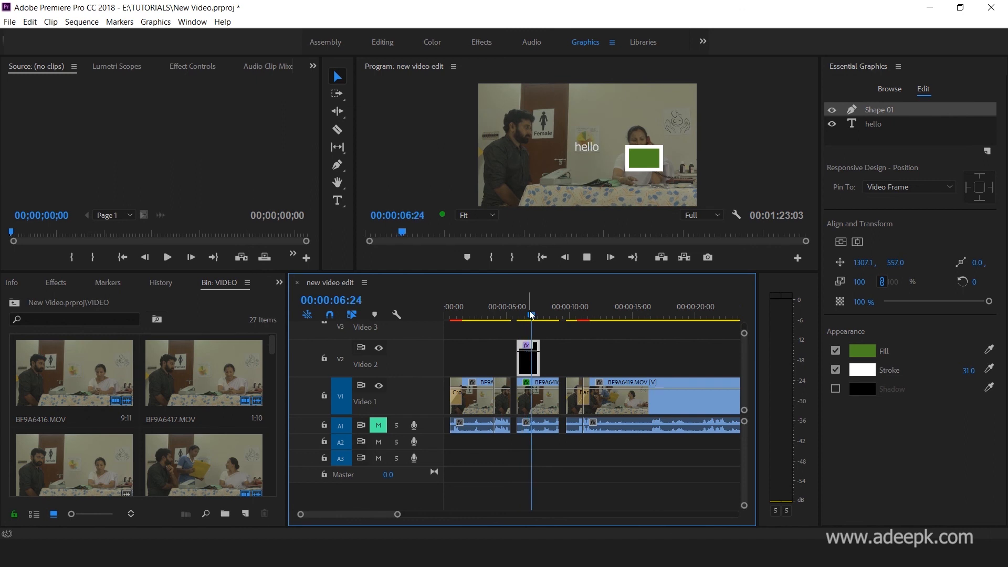
{"action": "key", "text": "space"}
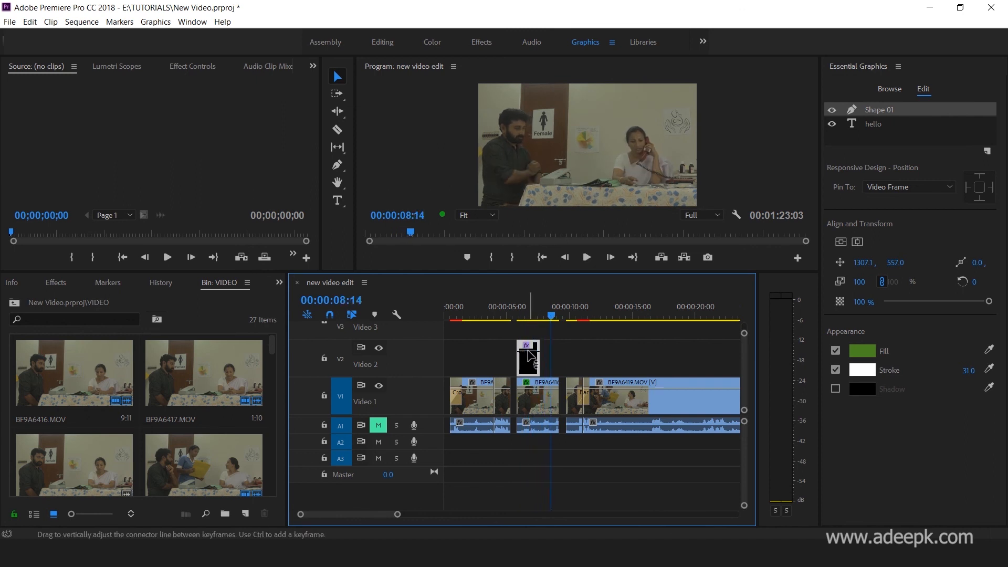
Step: Move the graphic clip on V2 to the end of the second video clip and play back that section
{"action": "left_click_drag", "start_coordinate": [532, 361], "coordinate": [551, 362]}
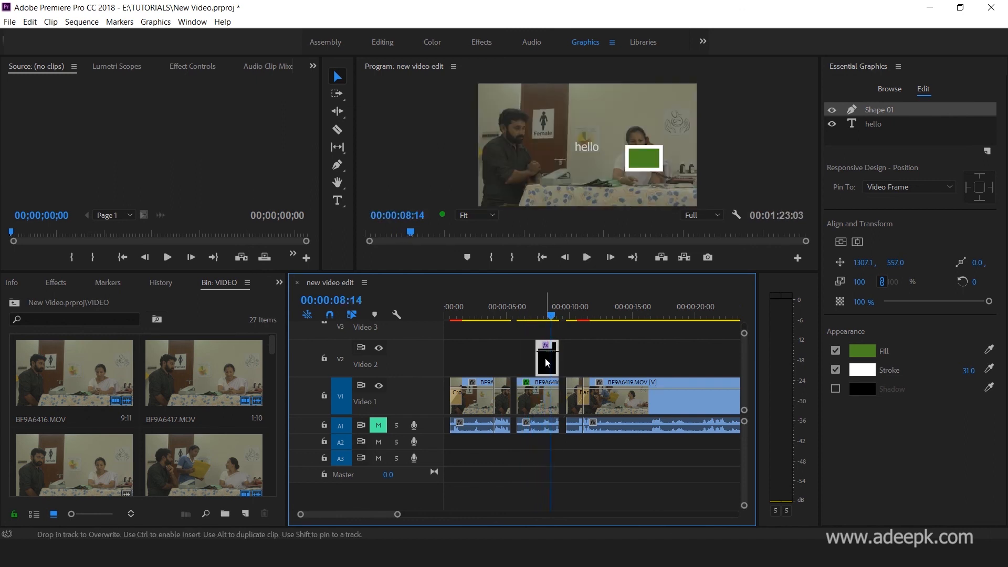
{"action": "left_click_drag", "start_coordinate": [546, 317], "coordinate": [531, 318]}
{"action": "key", "text": "space"}
{"action": "key", "text": "space"}
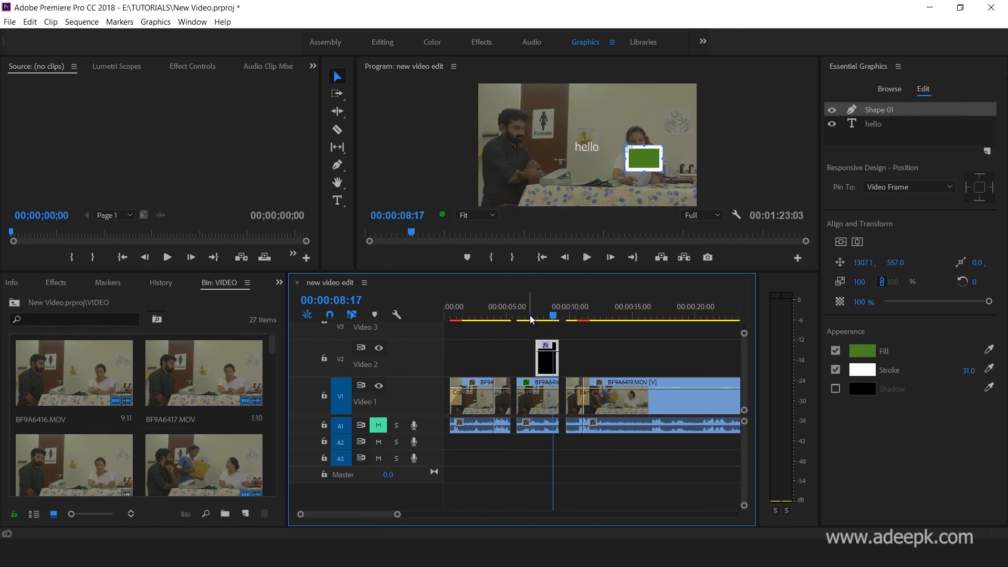
Step: Delete the graphic clip from track V2 and check the frame around 00:00:06:17 without it
{"action": "left_click", "coordinate": [530, 314]}
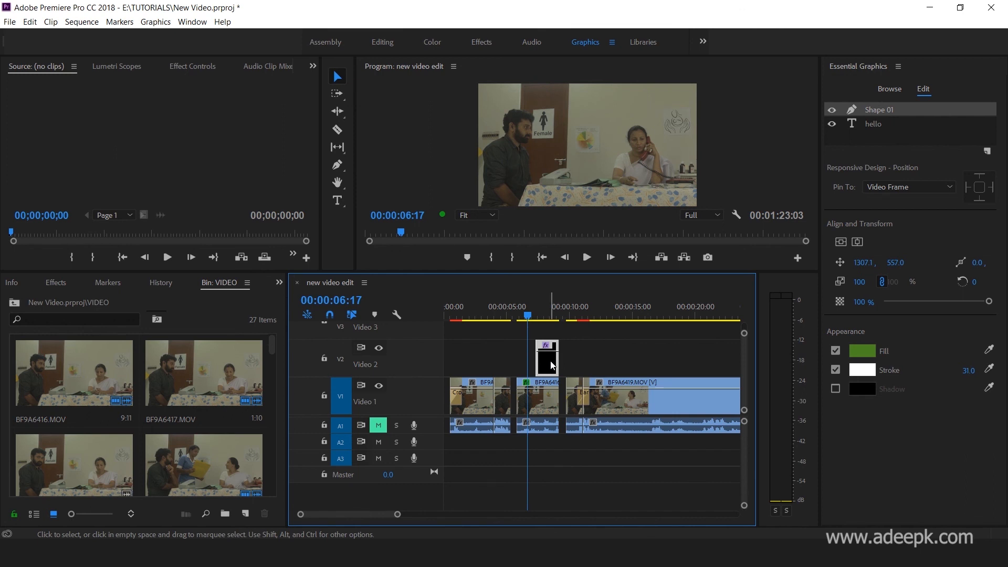
{"action": "key", "text": "Delete"}
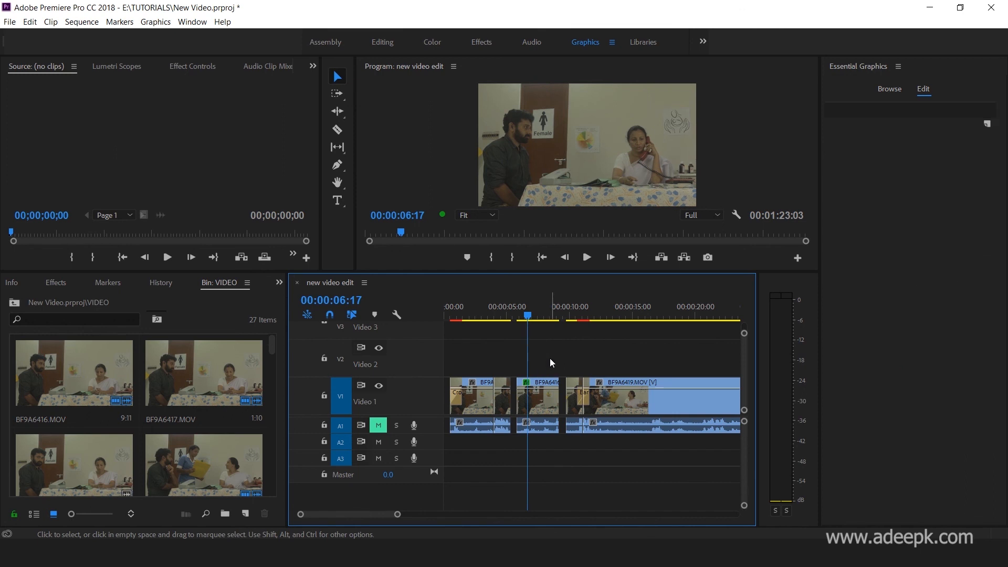
{"action": "left_click", "coordinate": [531, 316]}
{"action": "mouse_move", "coordinate": [532, 318]}
{"action": "left_mouse_down"}
{"action": "mouse_move", "coordinate": [546, 318]}
{"action": "mouse_move", "coordinate": [531, 321]}
{"action": "left_mouse_up"}
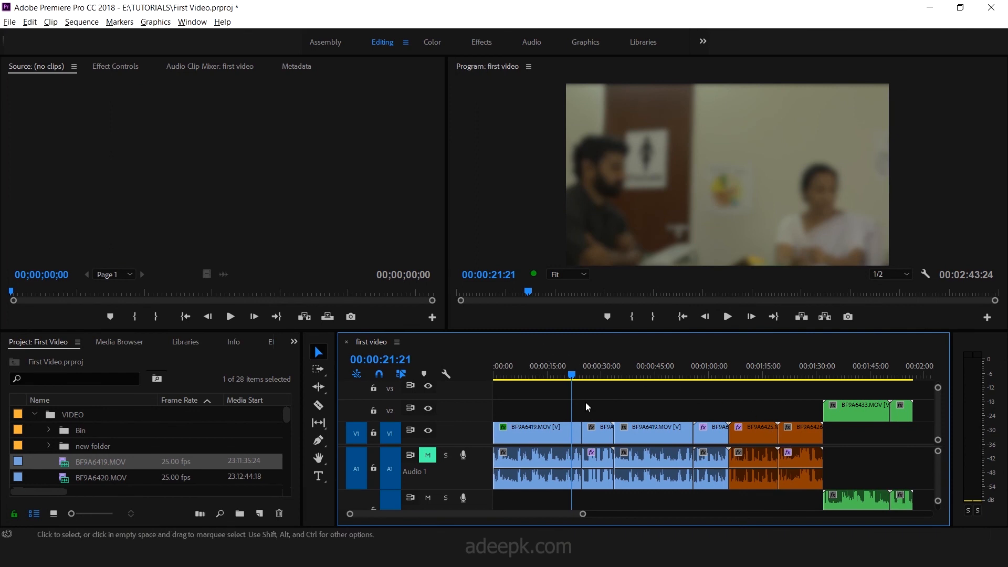
Step: Open the media export settings for the first video sequence and set the source range to Entire Sequence
{"action": "left_click", "coordinate": [10, 24]}
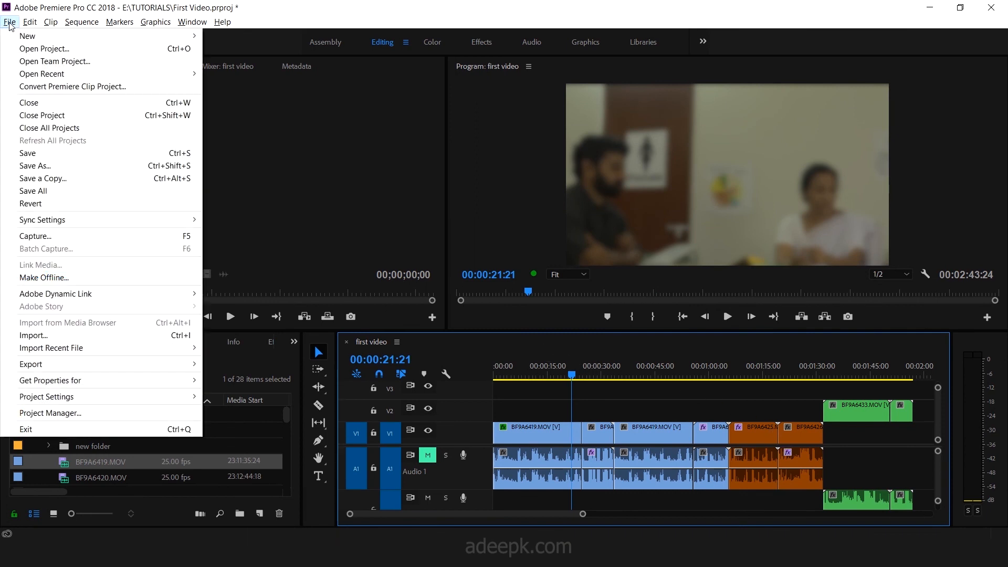
{"action": "mouse_move", "coordinate": [70, 365]}
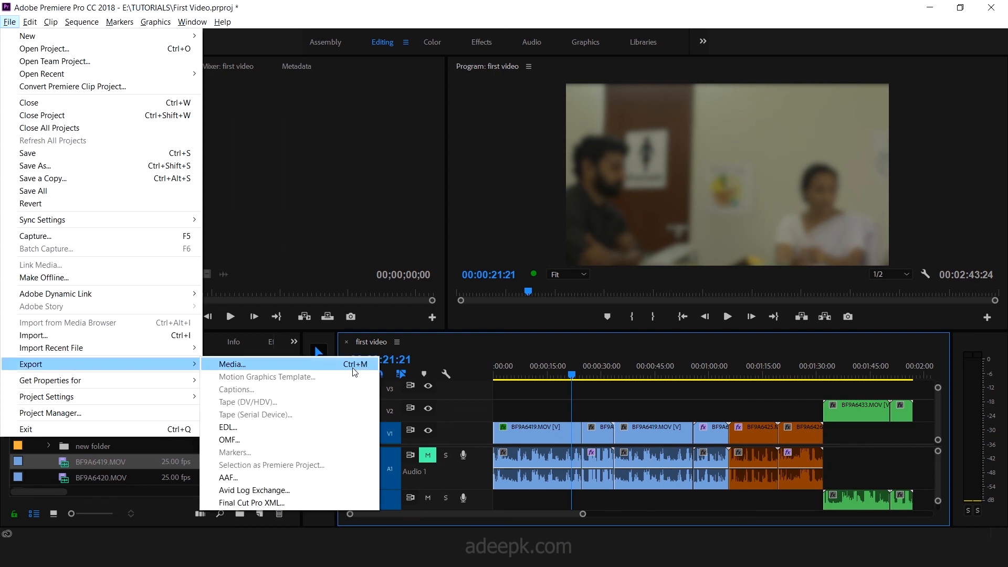
{"action": "left_click", "coordinate": [308, 364]}
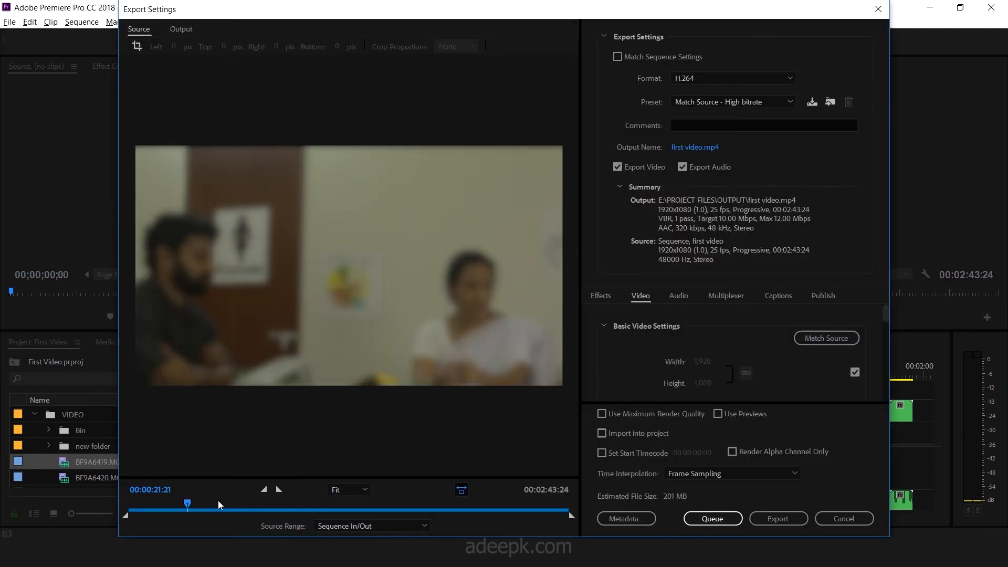
{"action": "left_click_drag", "start_coordinate": [217, 505], "coordinate": [342, 507]}
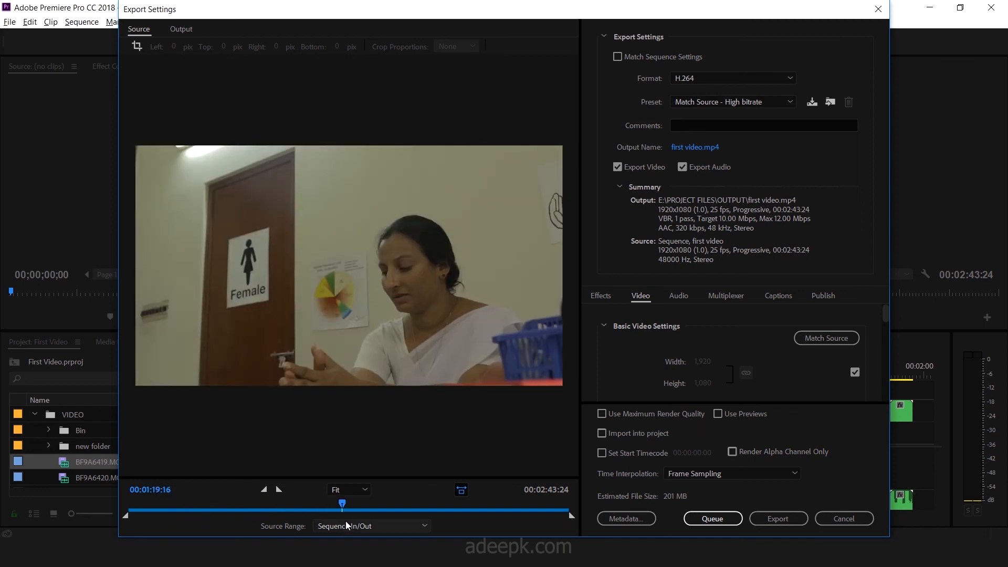
{"action": "left_click", "coordinate": [344, 526]}
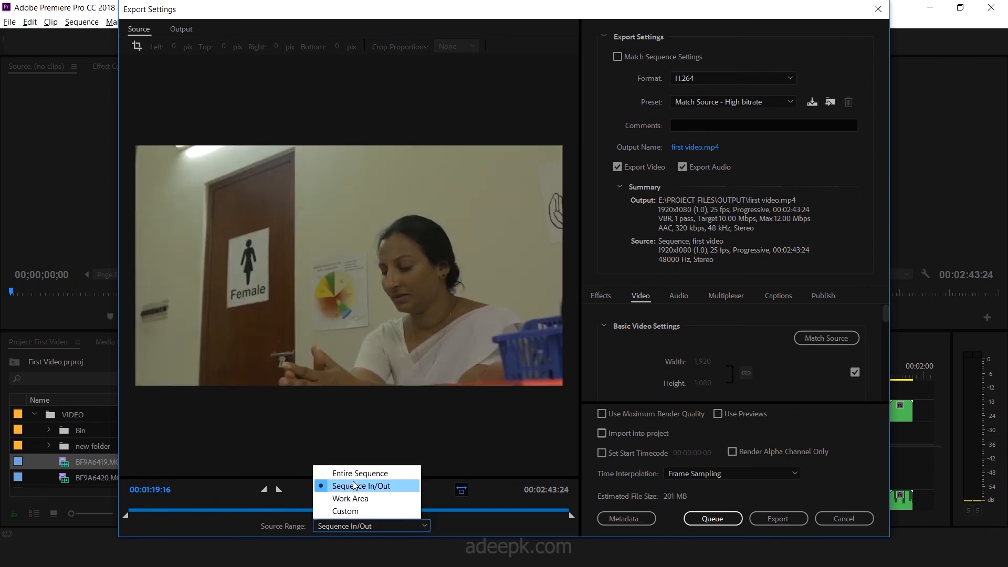
{"action": "left_click", "coordinate": [355, 474]}
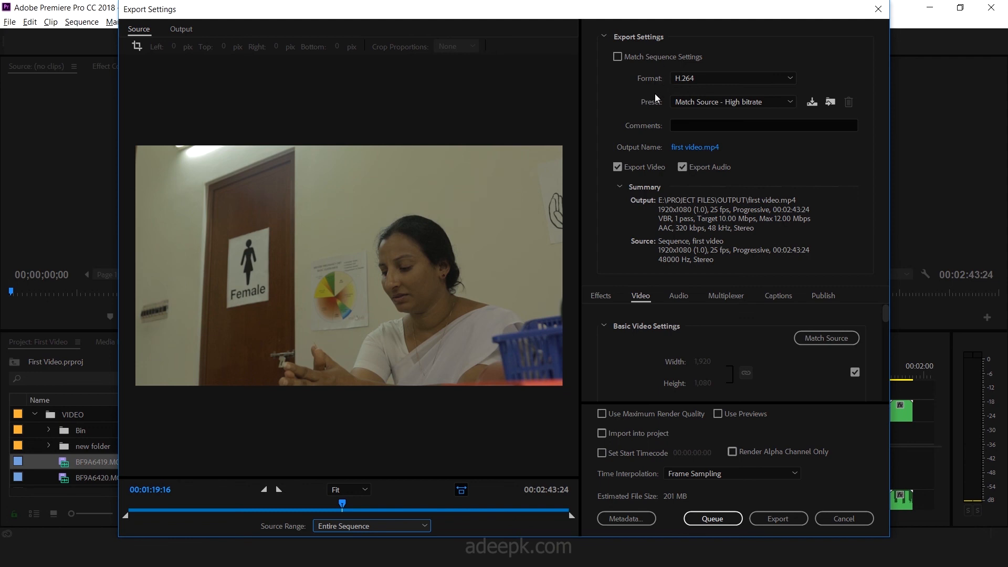
Step: Choose H.264 as the export format with the YouTube 1080p HD preset
{"action": "left_click", "coordinate": [693, 80]}
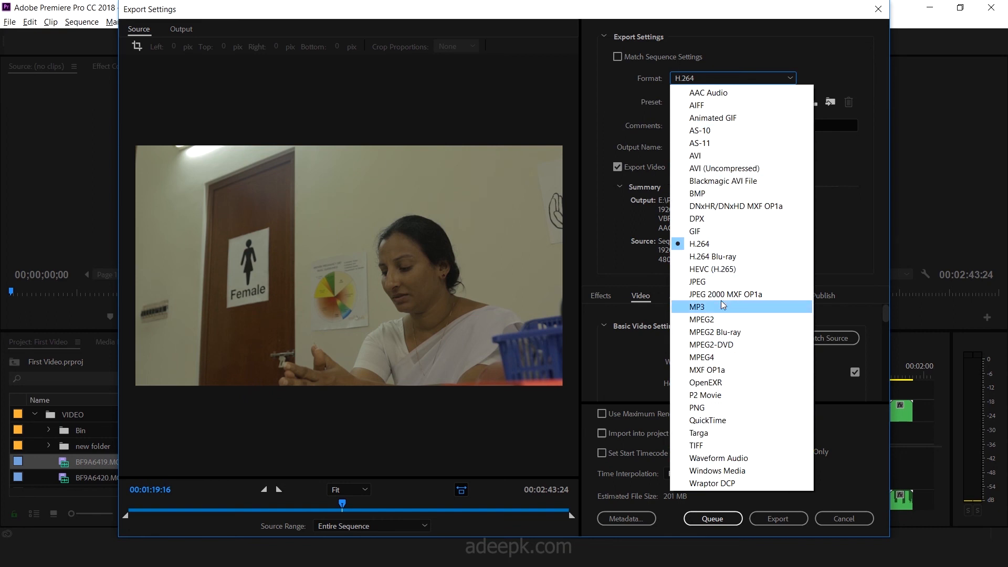
{"action": "left_click", "coordinate": [705, 248]}
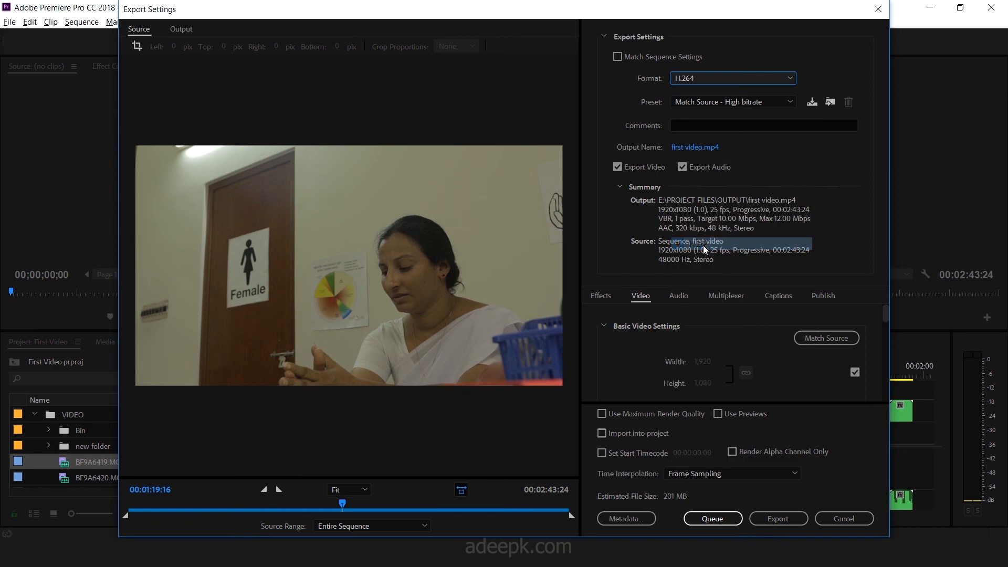
{"action": "left_click", "coordinate": [687, 103]}
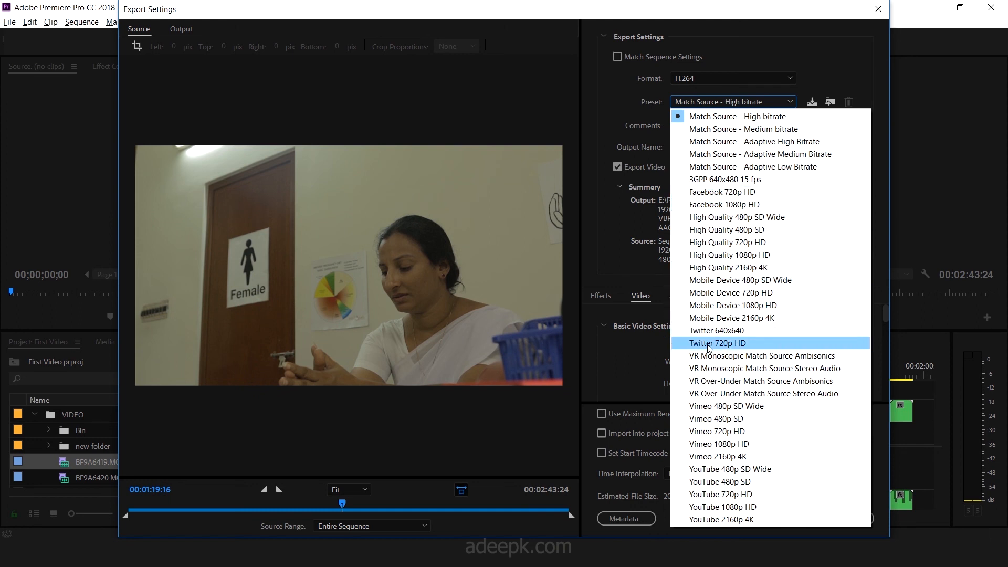
{"action": "left_click", "coordinate": [711, 506]}
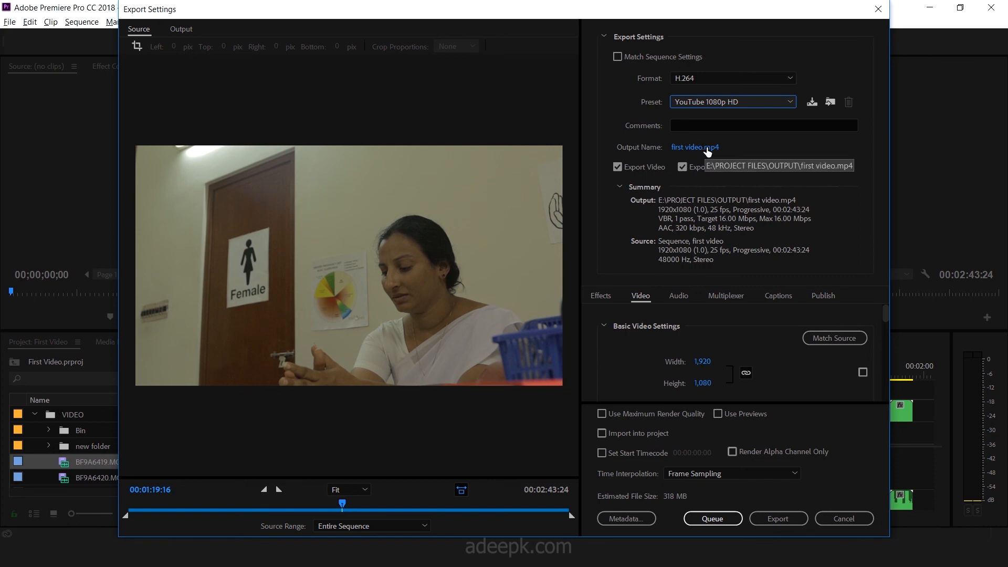
Step: Set the export's output file to first video.mp4 in the E:\PROJECT FILES\OUTPUT folder
{"action": "left_click", "coordinate": [707, 149]}
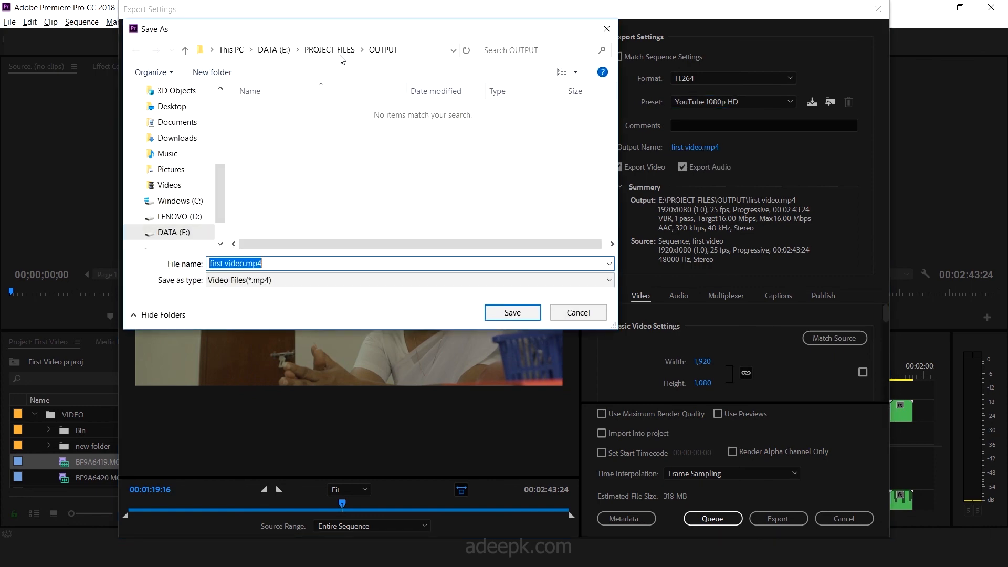
{"action": "left_click", "coordinate": [275, 52]}
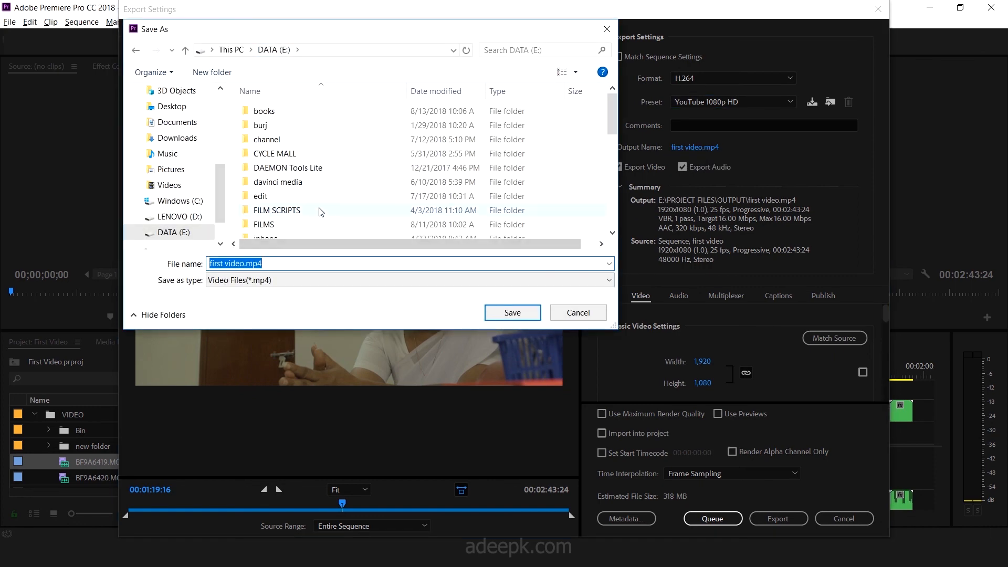
{"action": "left_click_drag", "start_coordinate": [612, 113], "coordinate": [608, 178]}
{"action": "double_click", "coordinate": [316, 165]}
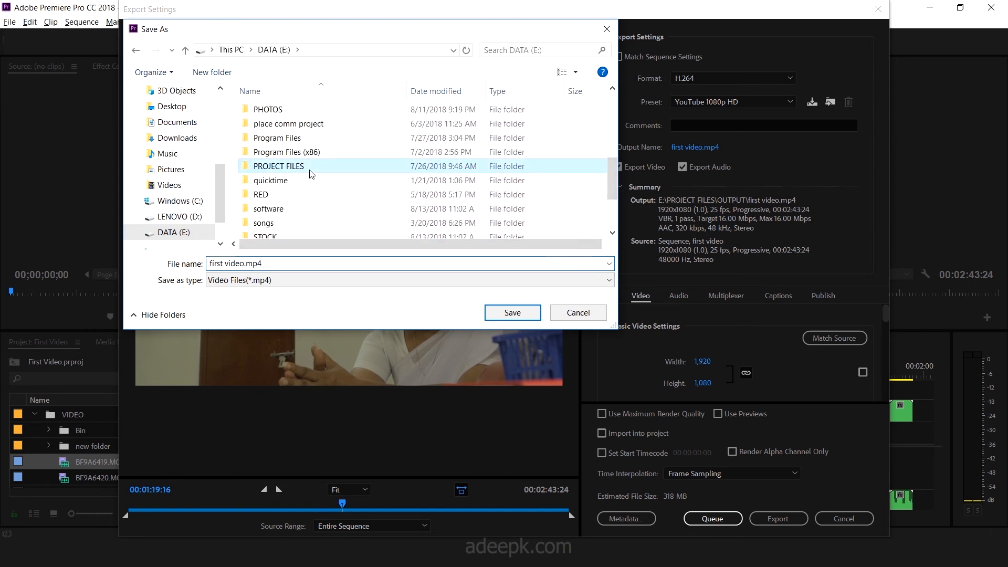
{"action": "double_click", "coordinate": [281, 128]}
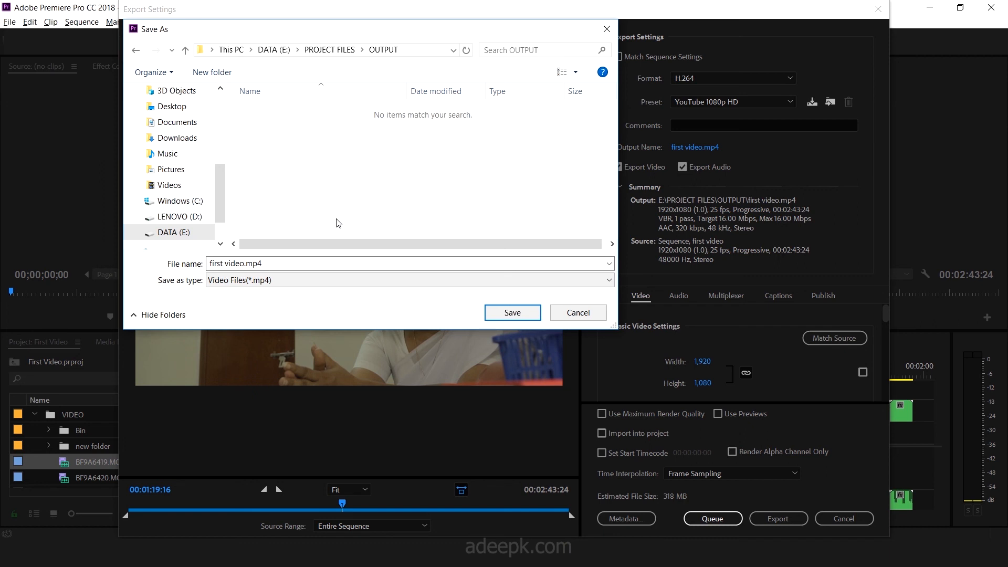
{"action": "left_click", "coordinate": [504, 316]}
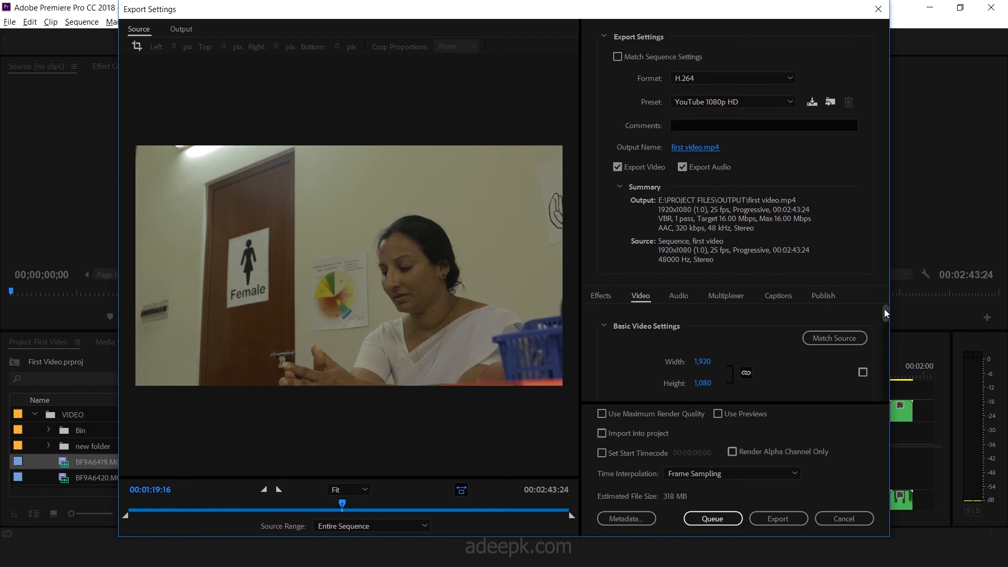
Step: Try raising the export's target bitrate to 25.57 and 37.36 Mbps, then lower it to 25.03 Mbps with a 26.10 Mbps maximum
{"action": "left_click_drag", "start_coordinate": [886, 313], "coordinate": [881, 382]}
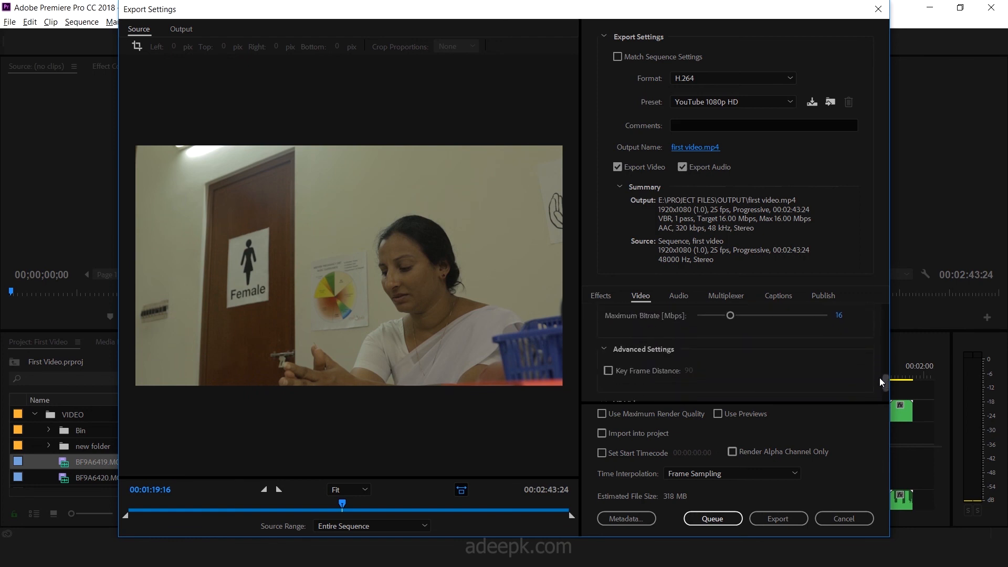
{"action": "scroll", "coordinate": [817, 367], "scroll_direction": "up", "scroll_amount": 3}
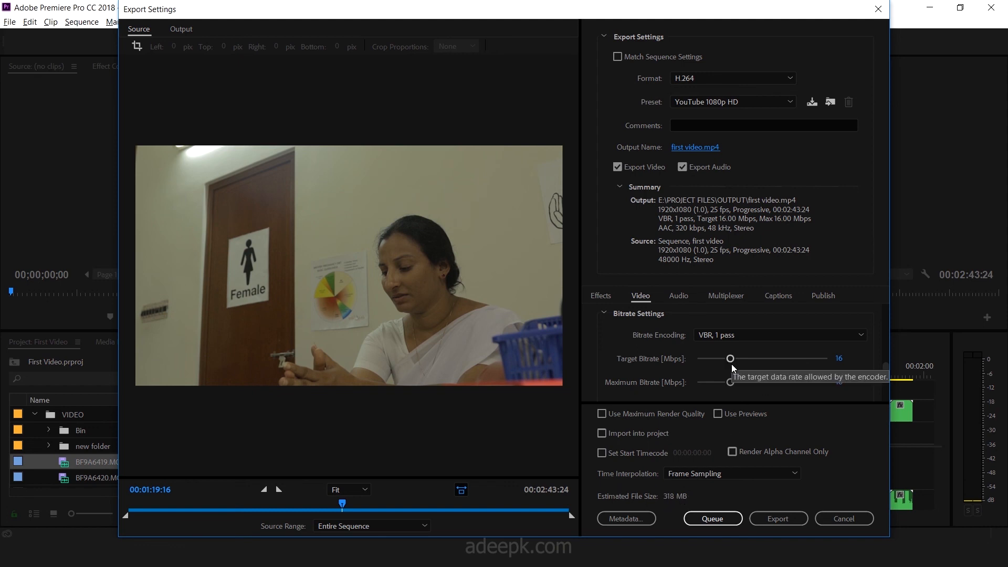
{"action": "left_click_drag", "start_coordinate": [731, 359], "coordinate": [749, 363]}
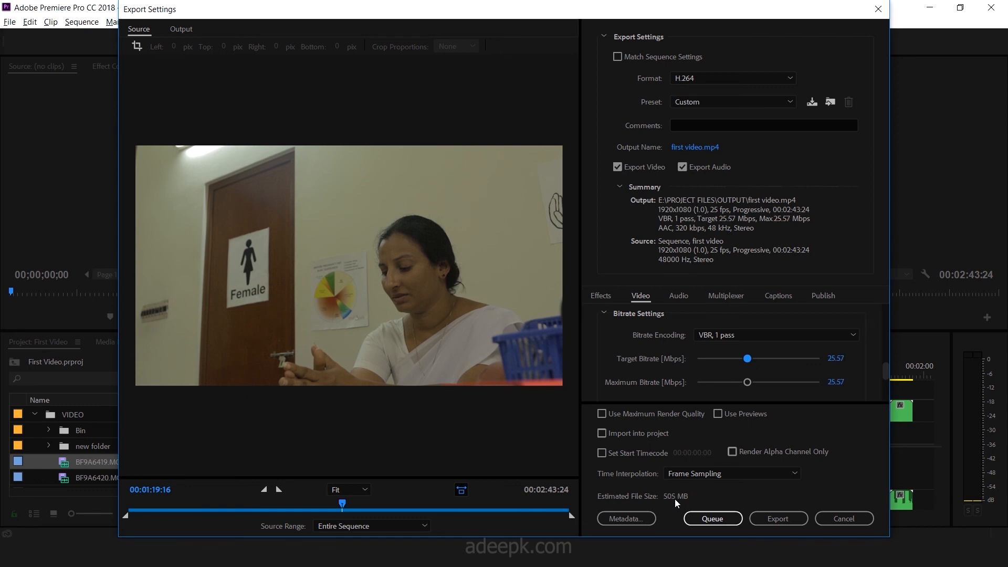
{"action": "left_click_drag", "start_coordinate": [748, 385], "coordinate": [770, 359]}
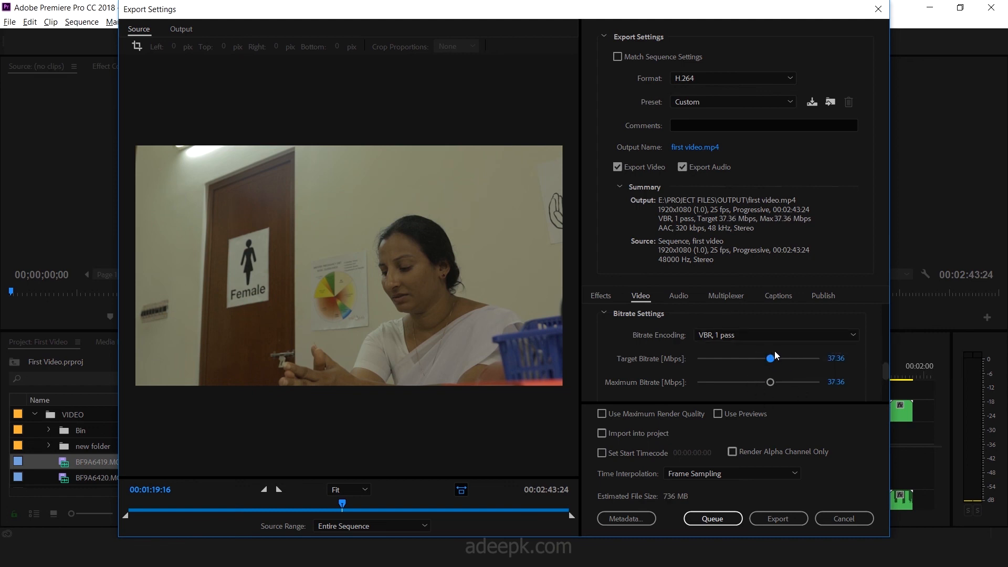
{"action": "left_click_drag", "start_coordinate": [770, 359], "coordinate": [748, 385]}
Step: Reapply the YouTube 1080p HD preset to the export and check its bitrate settings
{"action": "left_click", "coordinate": [755, 103]}
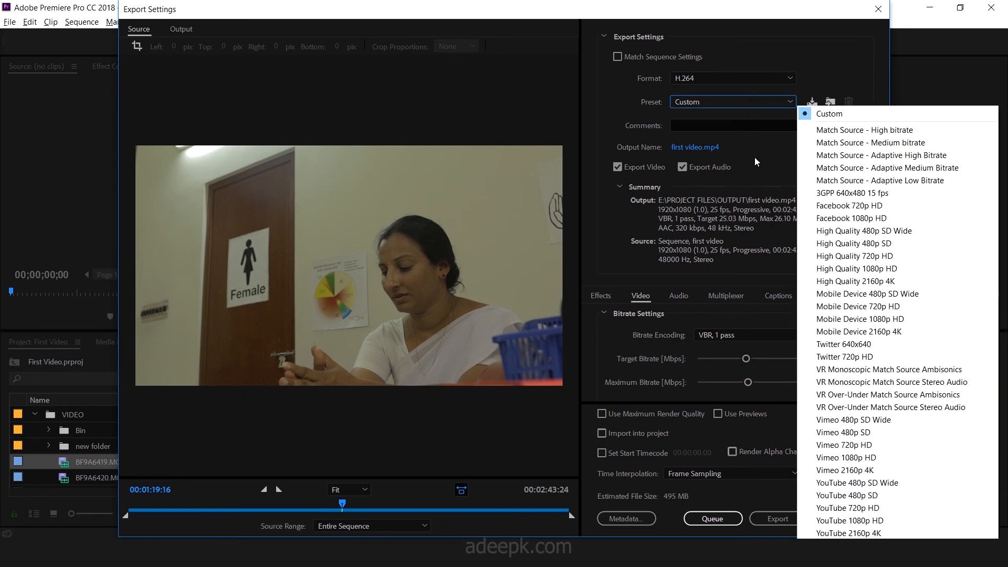
{"action": "left_click", "coordinate": [840, 517]}
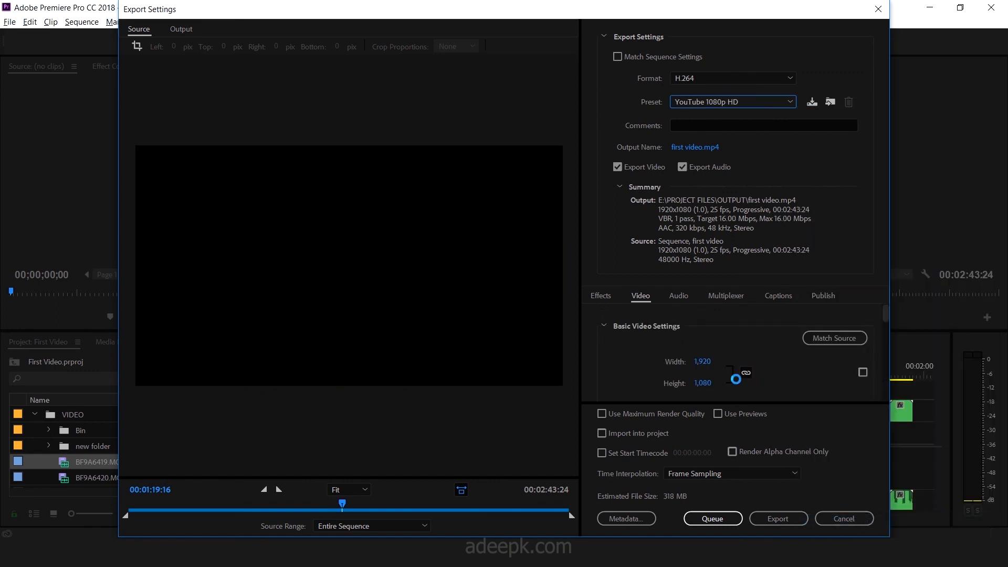
{"action": "left_click_drag", "start_coordinate": [886, 322], "coordinate": [882, 377]}
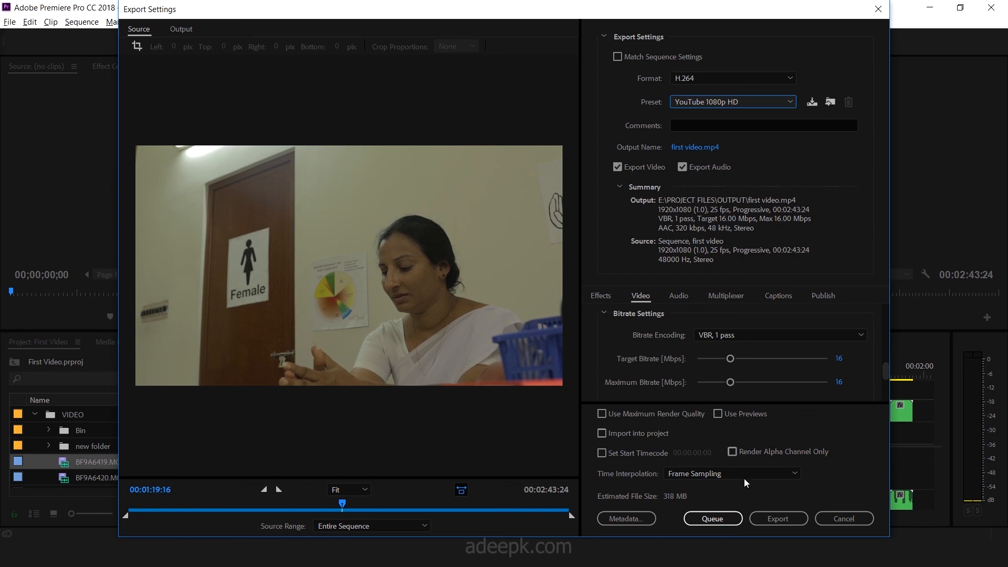